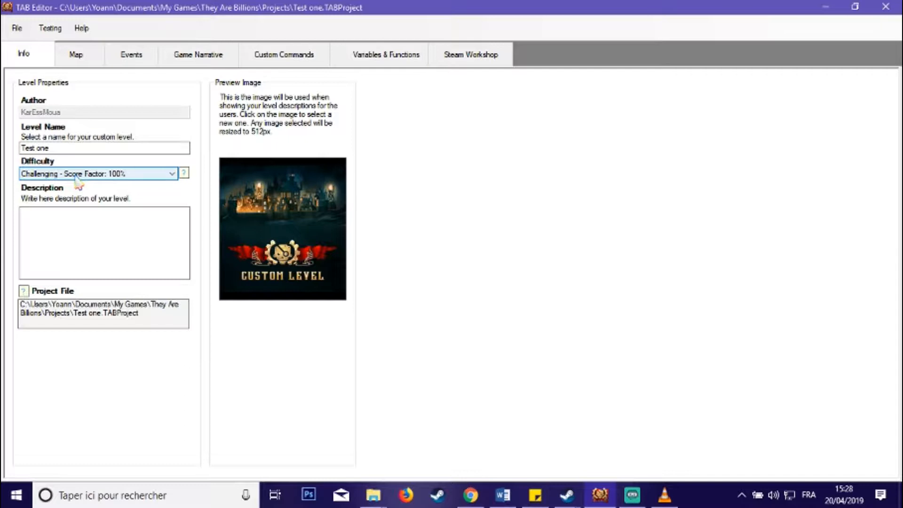
Browse the level's difficulty options, keep Challenging - Score Factor: 100%, and go to the description field.
scroll(76, 179, up, 1)
scroll(77, 179, down, 4)
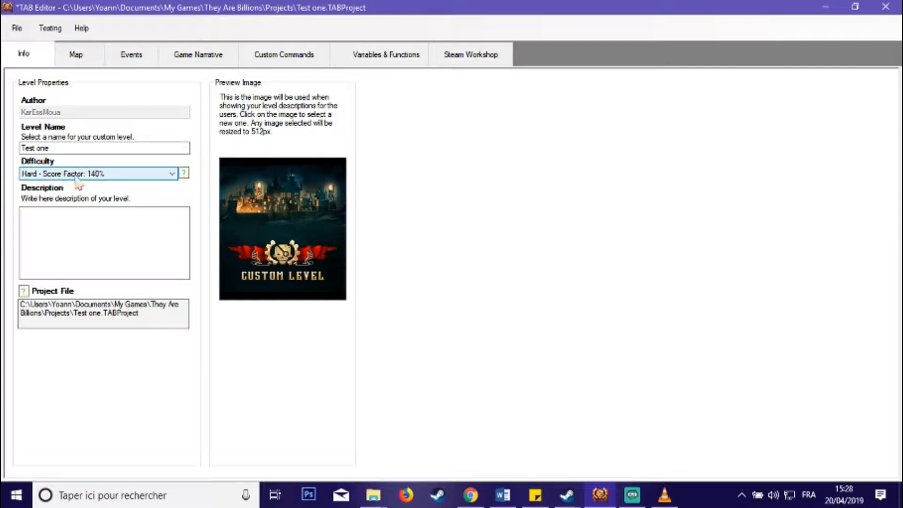
scroll(77, 180, up, 2)
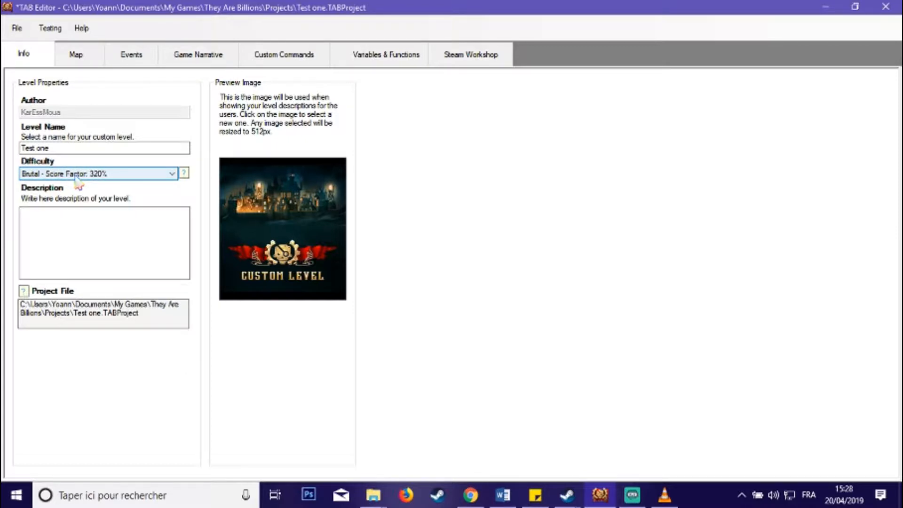
scroll(145, 179, up, 1)
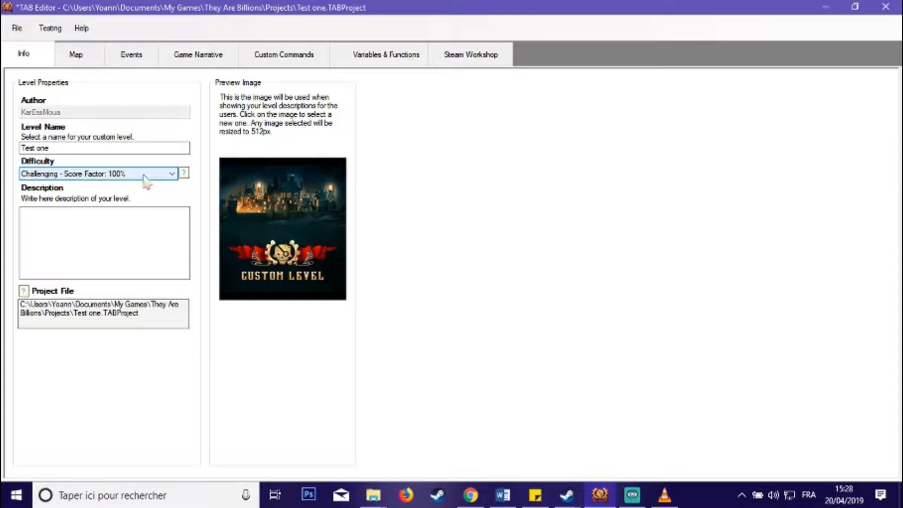
click(145, 179)
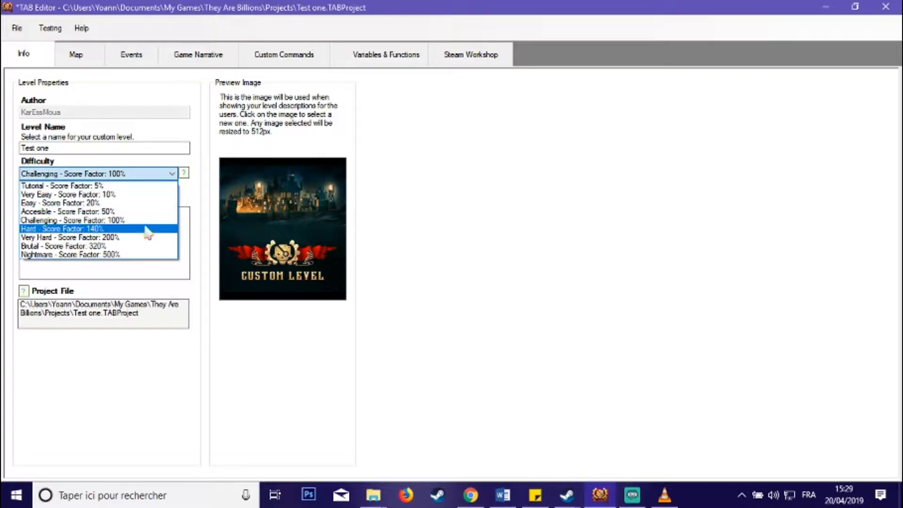
click(206, 230)
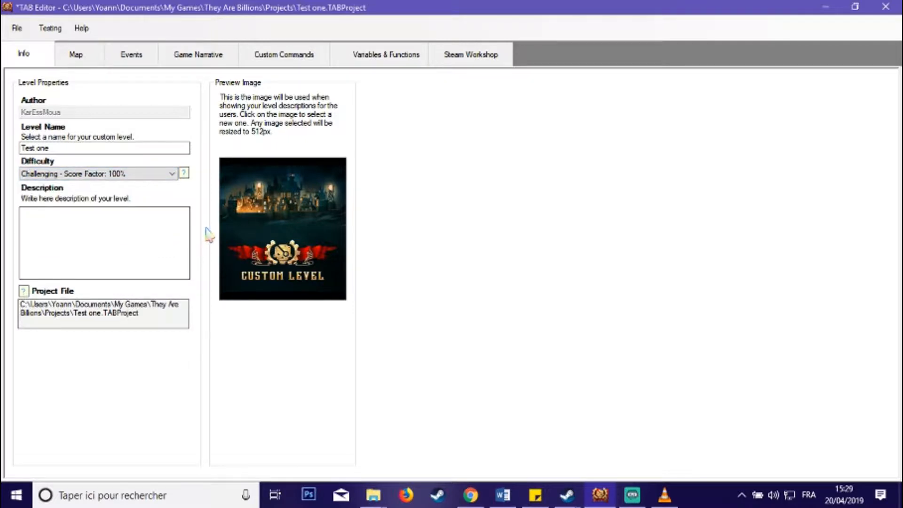
click(151, 232)
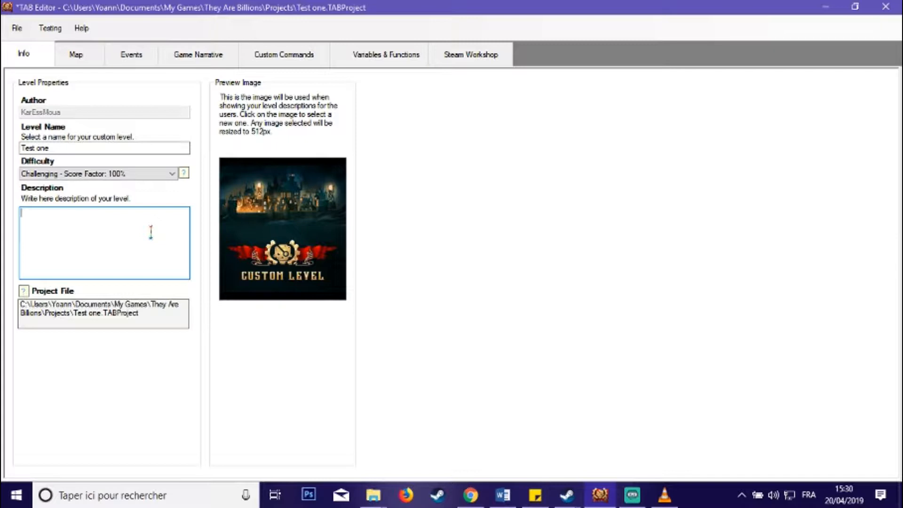
Open the level's map and survey the whole playable area with its surrounding unit generators.
click(82, 56)
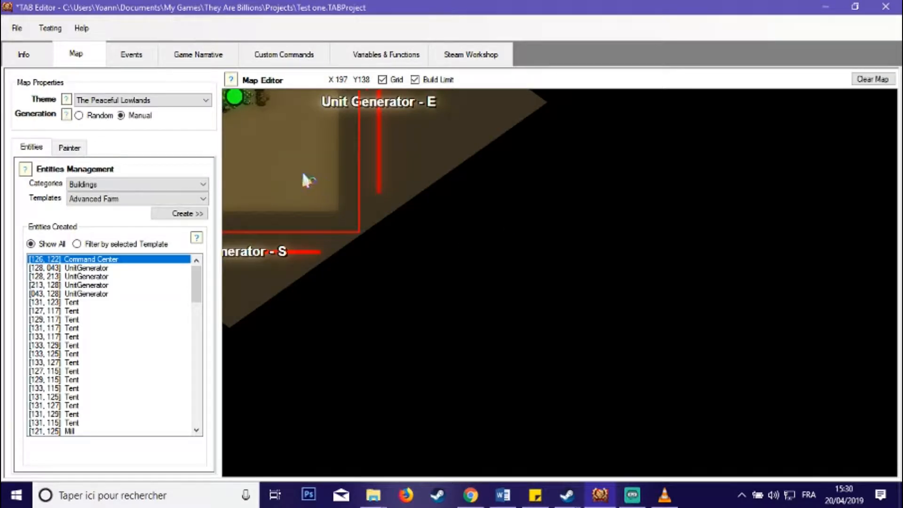
drag(472, 257, 494, 269)
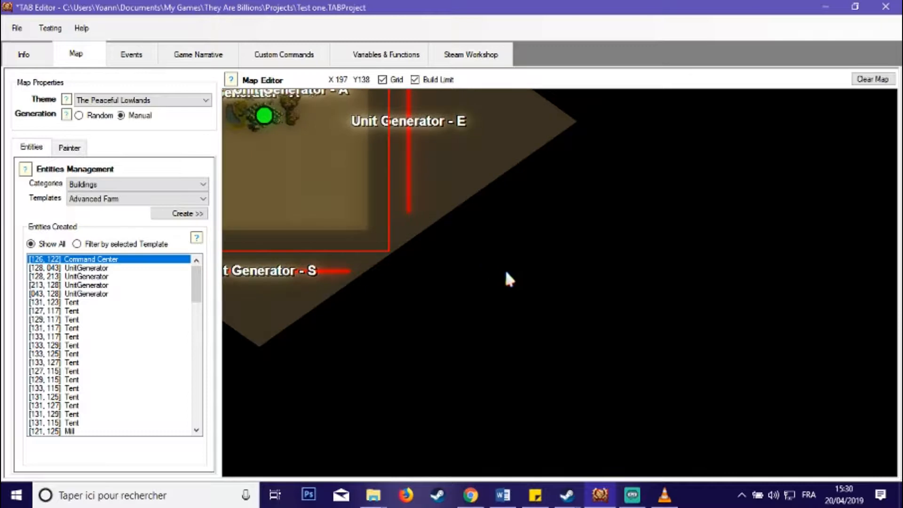
scroll(372, 218, down, 3)
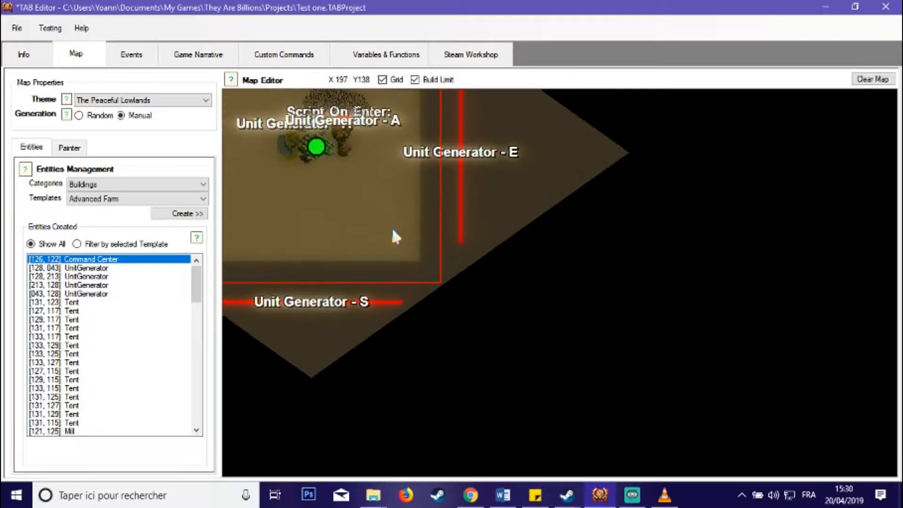
scroll(514, 329, up, 5)
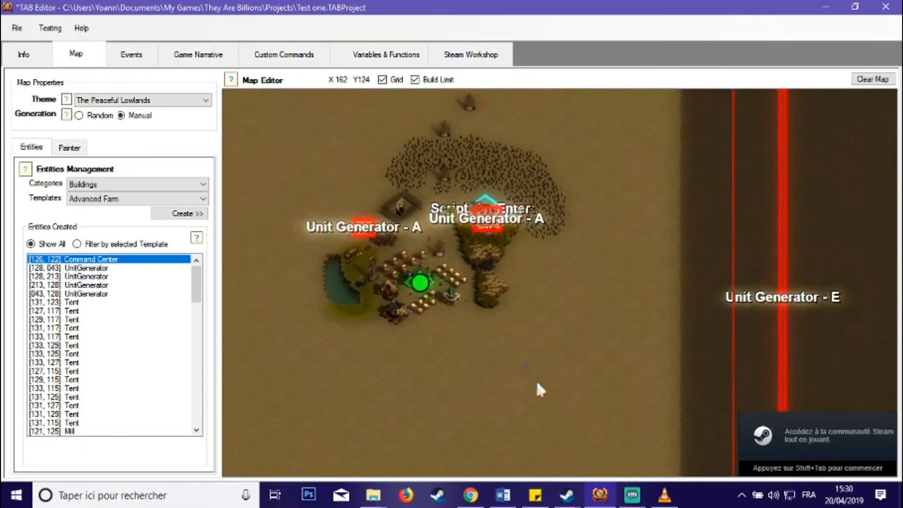
scroll(536, 383, down, 3)
scroll(503, 283, down, 3)
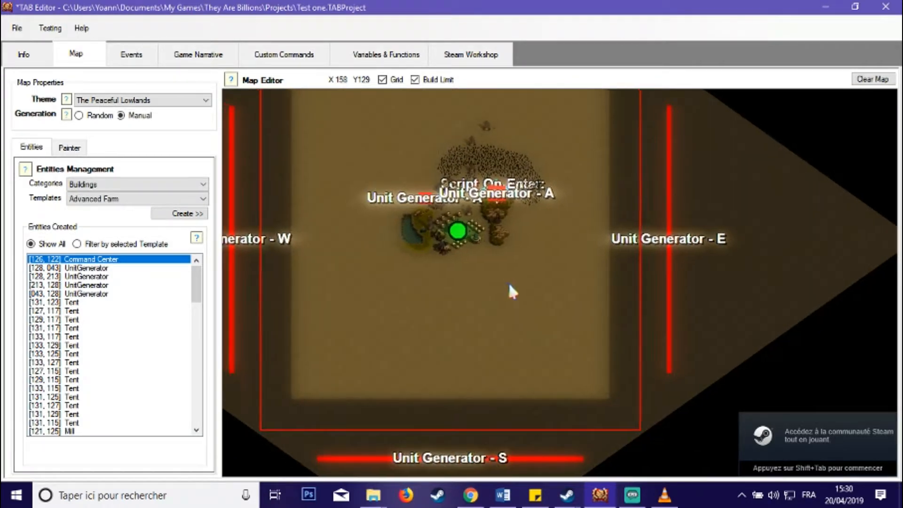
scroll(354, 282, up, 1)
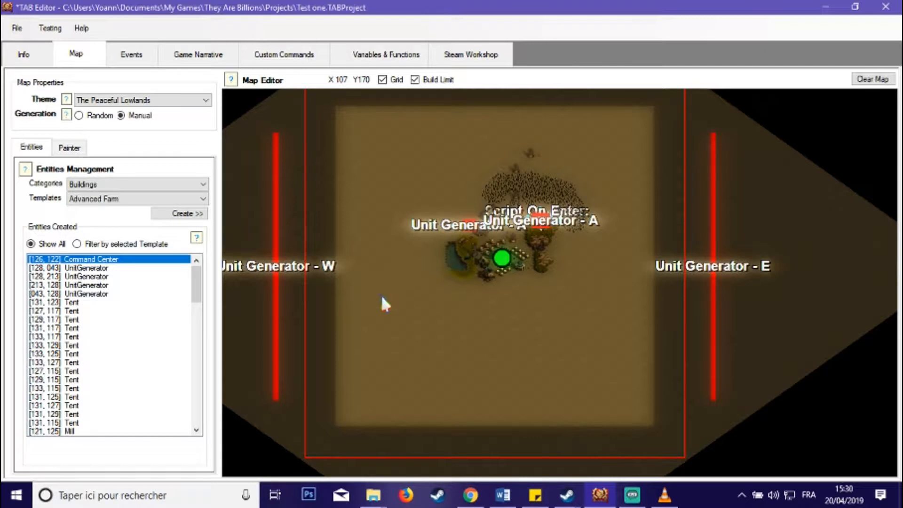
Review the level's events and the narrative scripts for game start, game won and game lost.
click(128, 66)
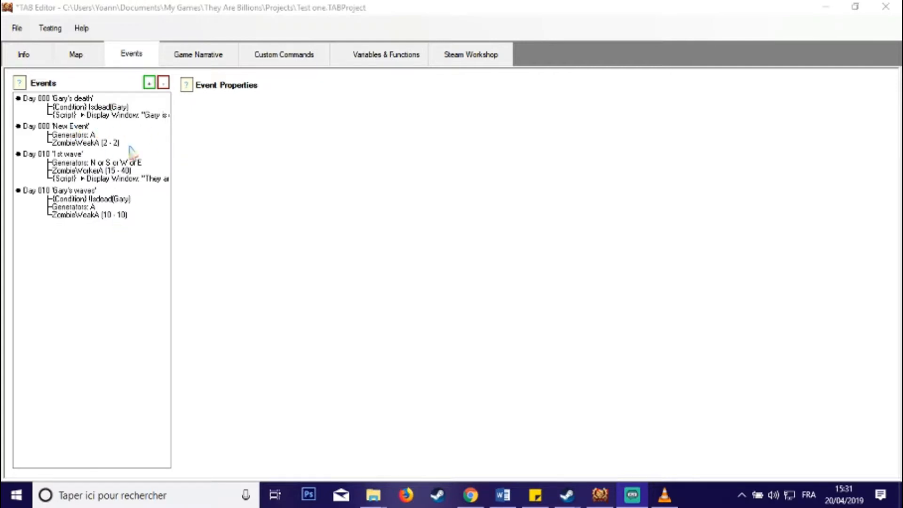
click(198, 55)
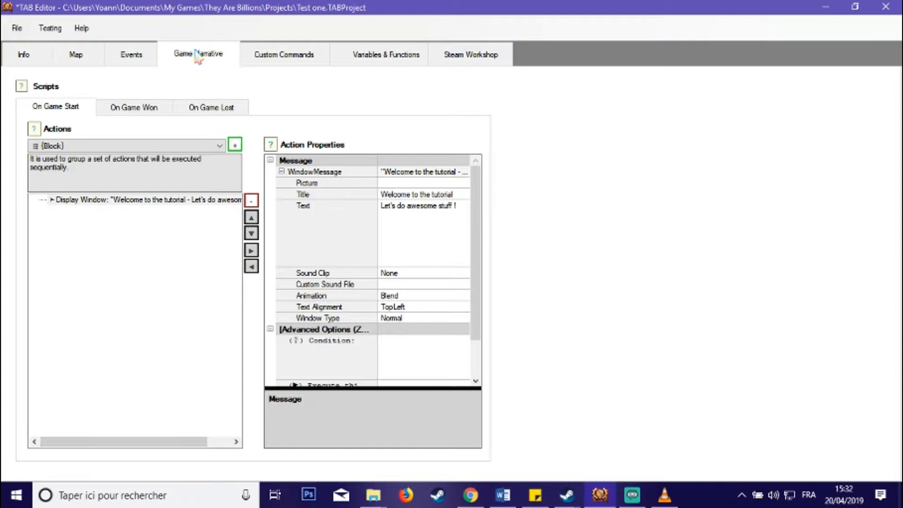
click(141, 111)
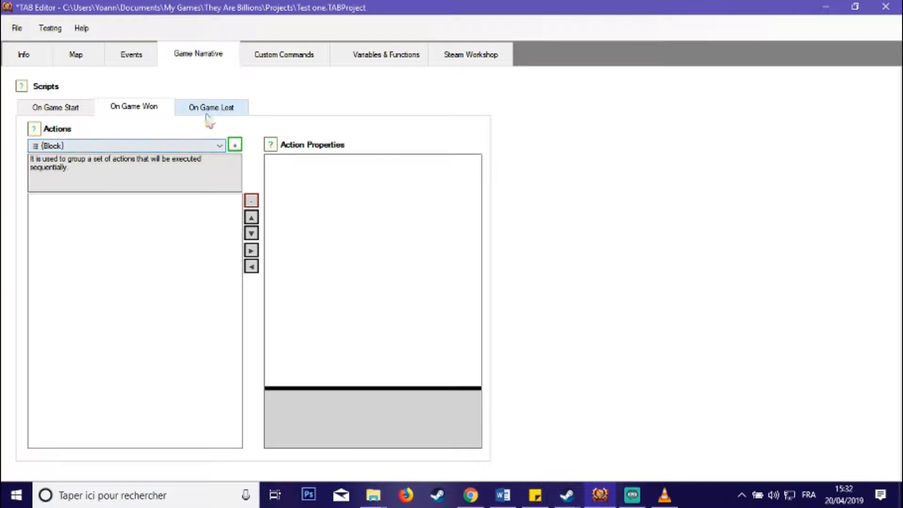
click(208, 112)
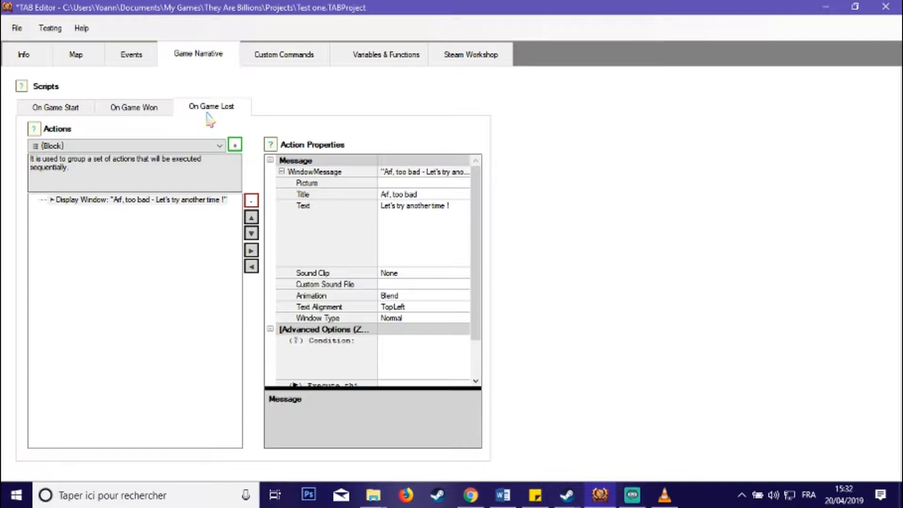
Review the Command Center's custom command settings and the ZXCode variables and functions reference.
click(281, 56)
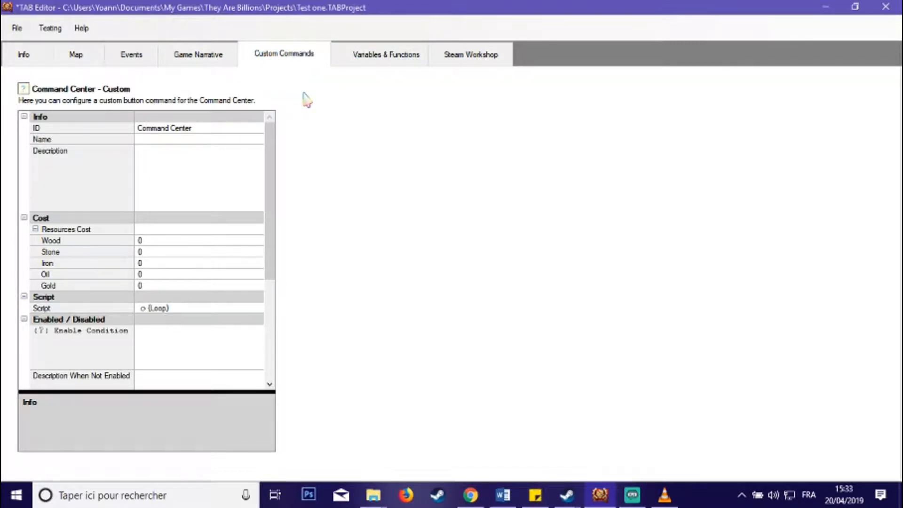
click(343, 65)
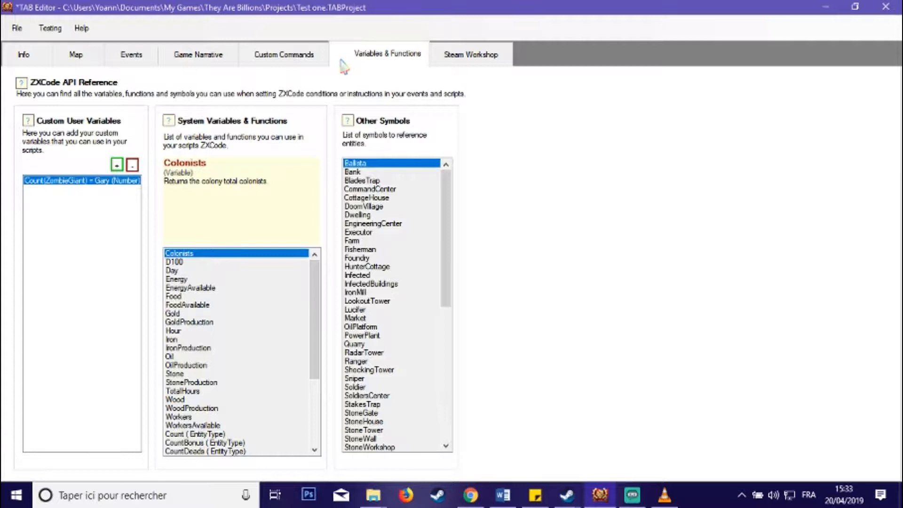
Review the Steam Workshop publishing settings and the available visibility options without changing the visibility.
click(455, 55)
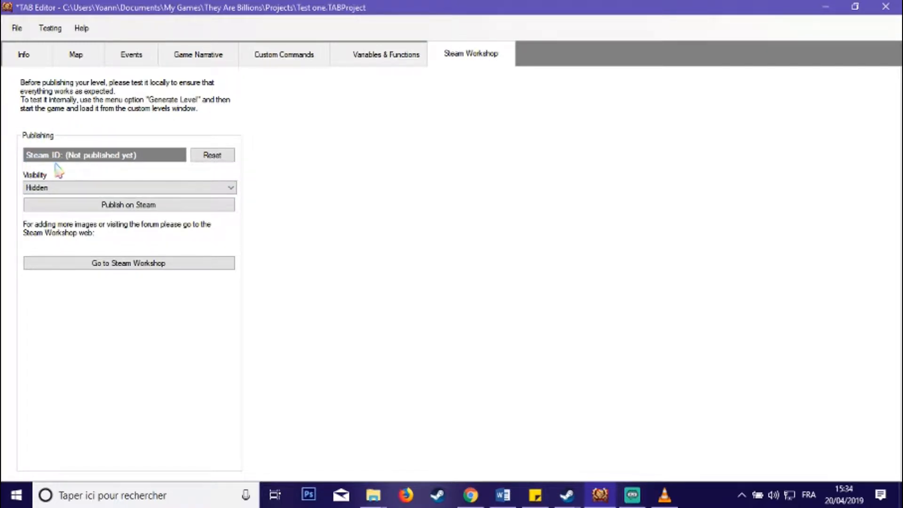
click(98, 189)
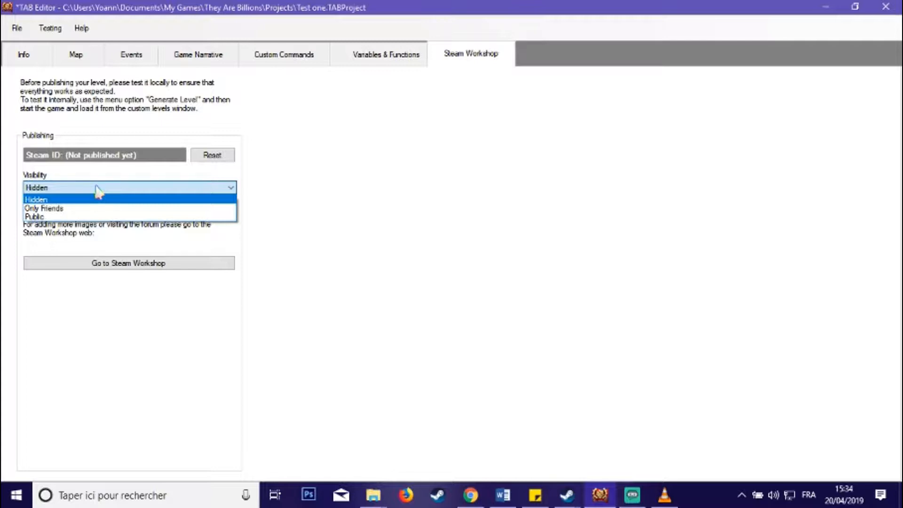
click(327, 233)
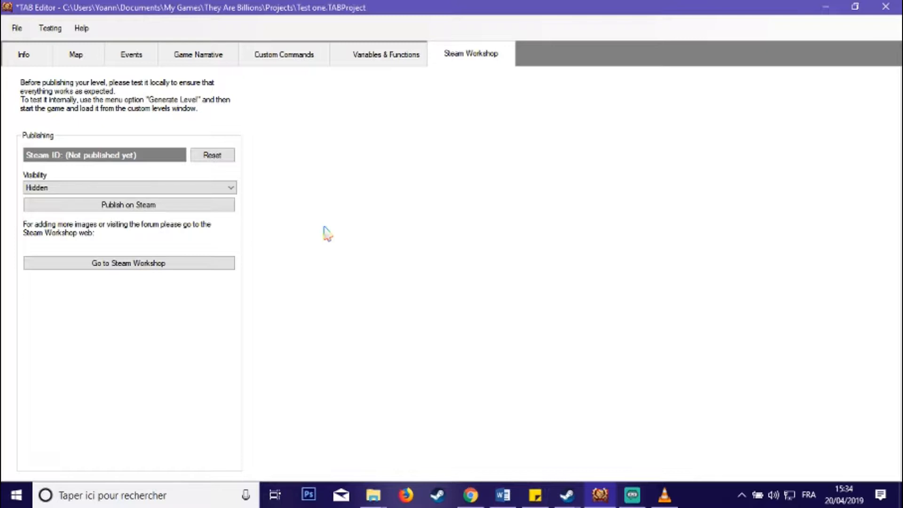
click(203, 189)
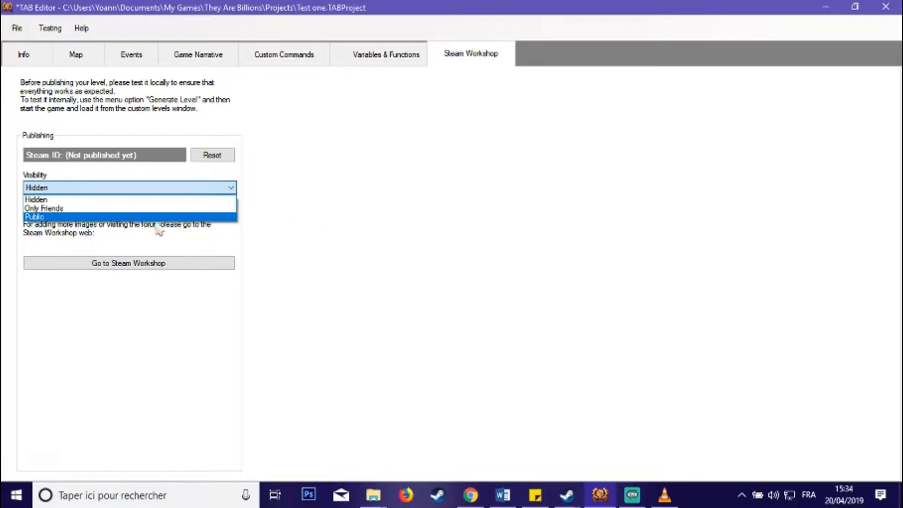
click(379, 228)
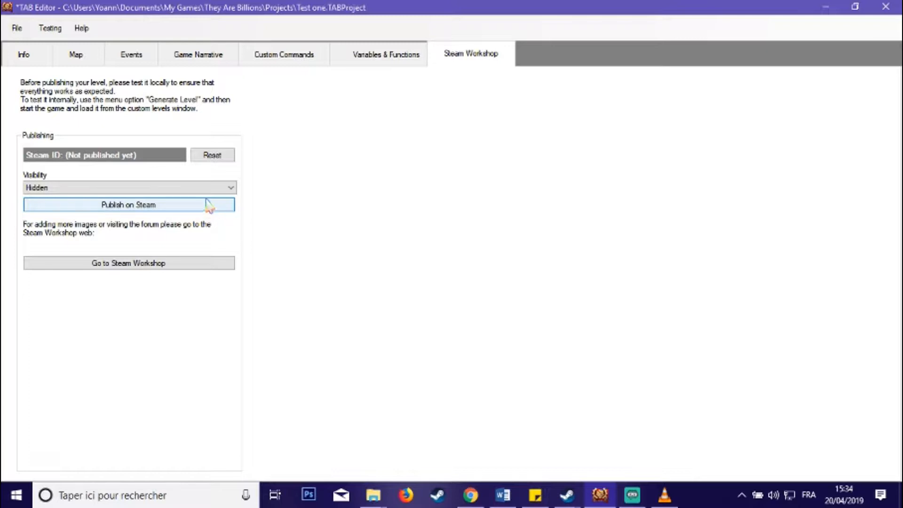
Return to the map and examine the Command Center colony, the fenced giant zombie and the nearby unit generators up close.
click(77, 56)
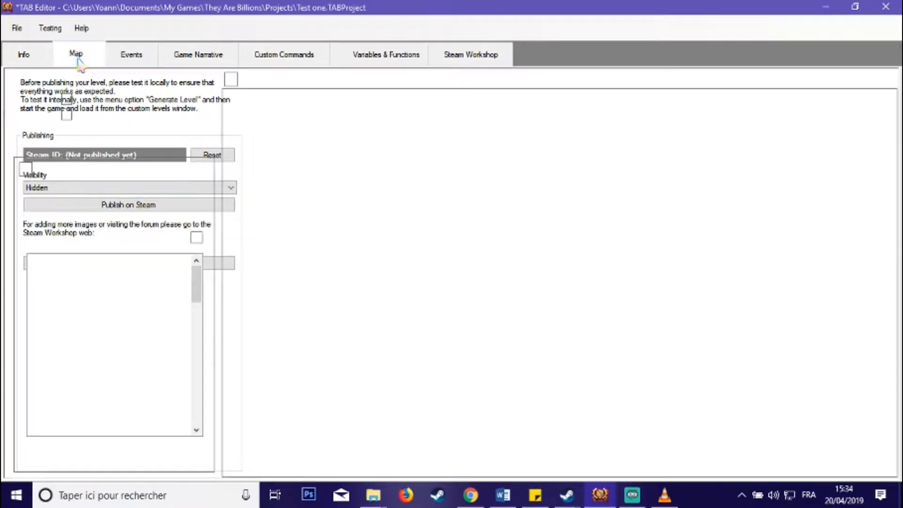
scroll(411, 171, up, 6)
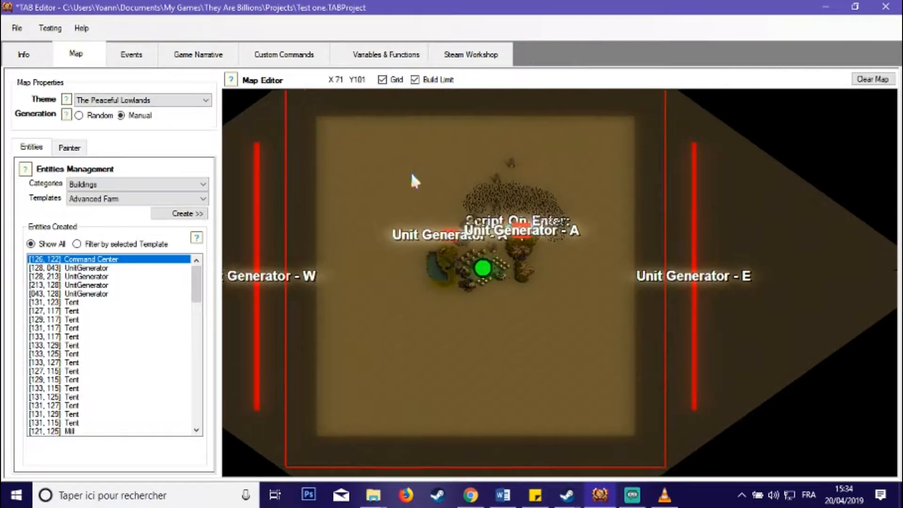
scroll(669, 299, up, 5)
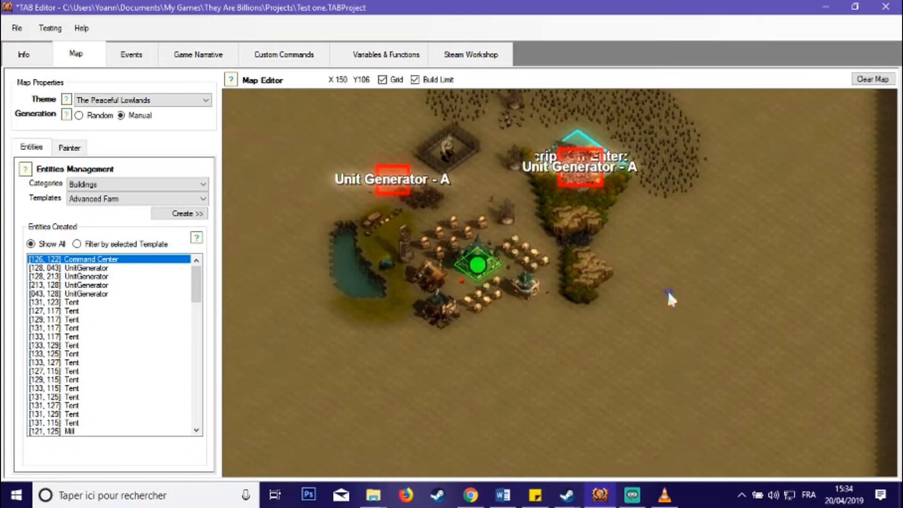
scroll(593, 247, down, 5)
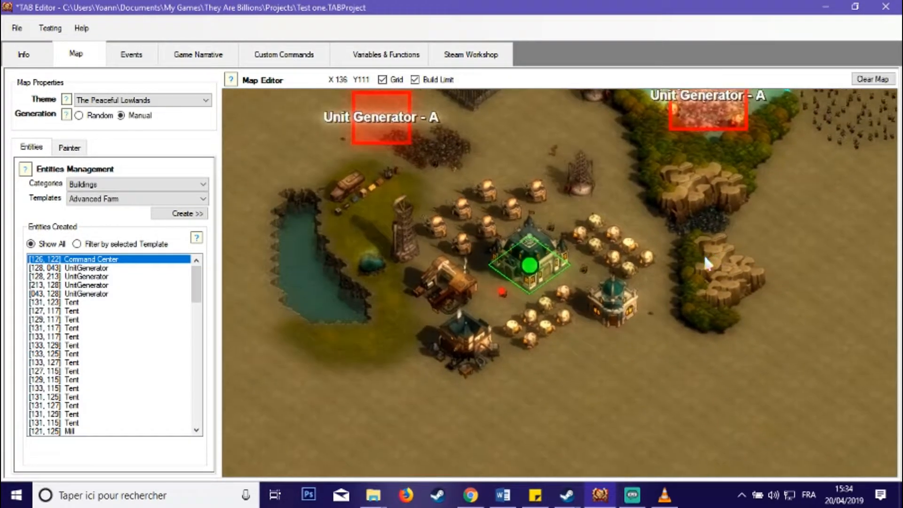
drag(663, 290, 612, 379)
drag(585, 334, 587, 317)
scroll(429, 193, up, 1)
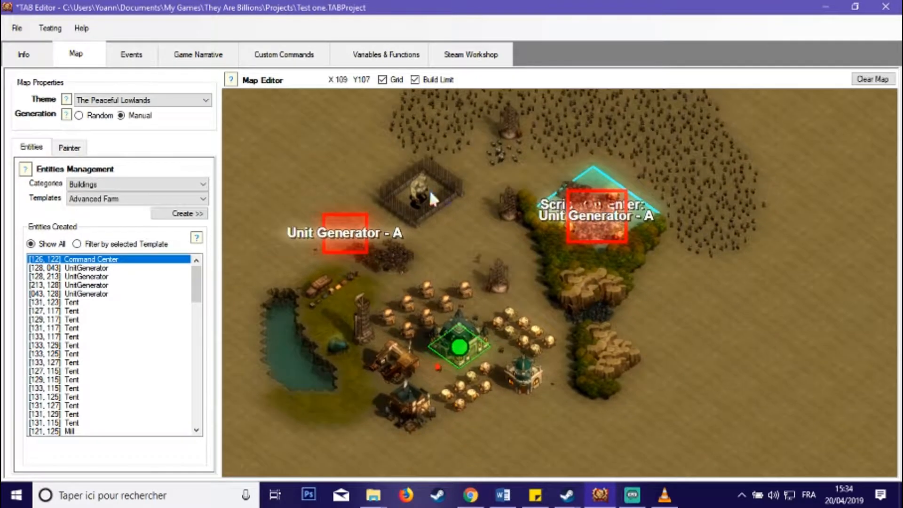
scroll(400, 188, up, 4)
scroll(324, 146, down, 4)
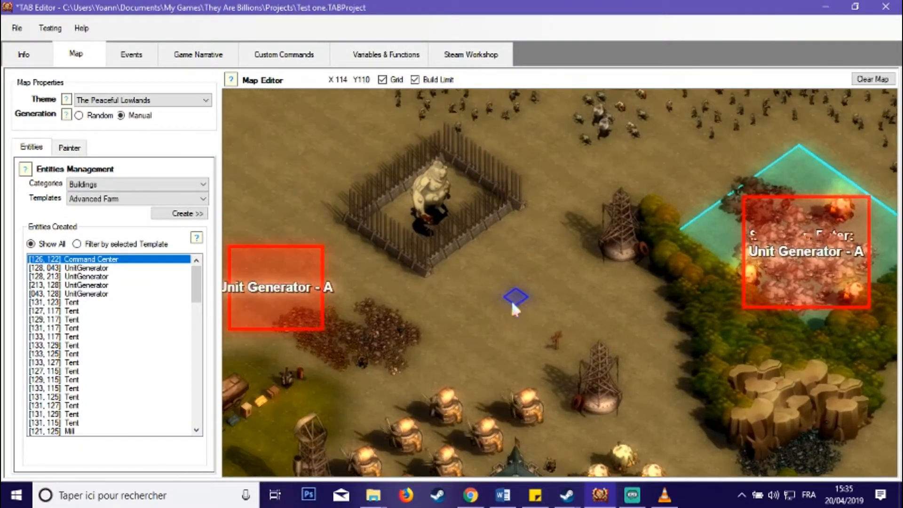
scroll(492, 248, up, 4)
scroll(503, 150, down, 4)
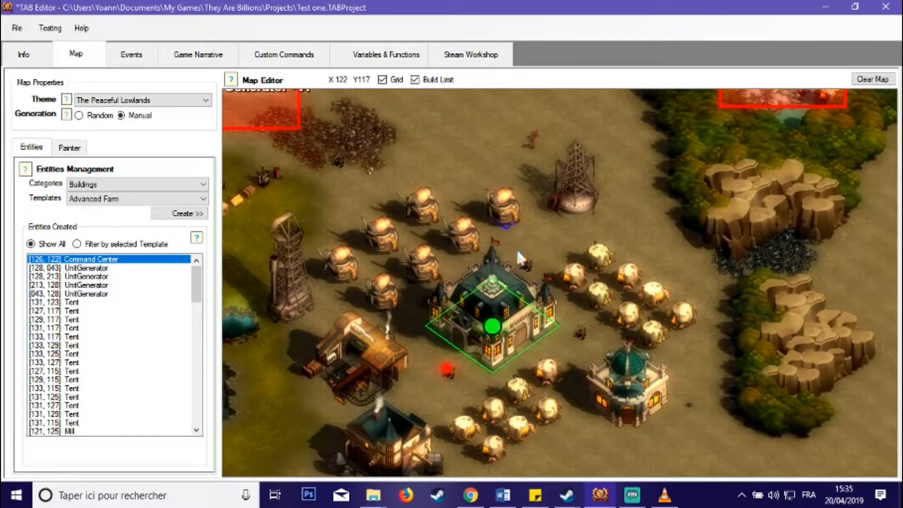
scroll(682, 365, up, 4)
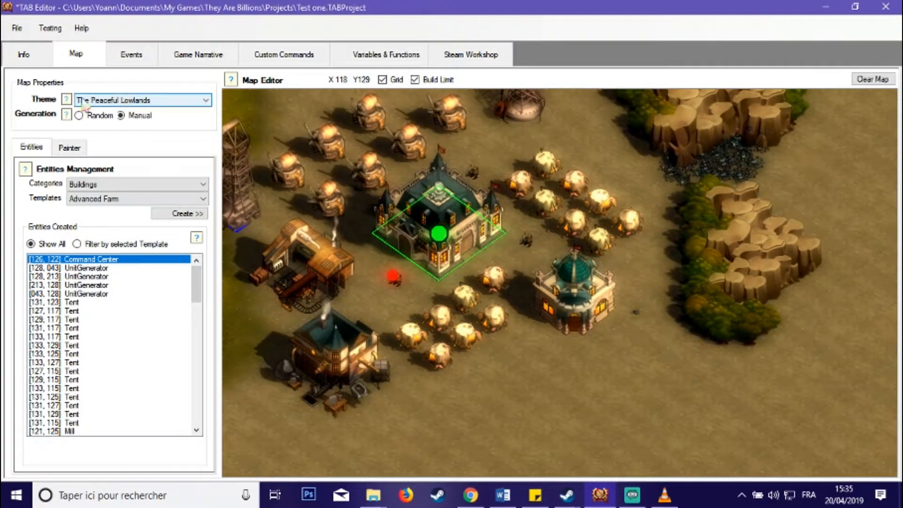
Check the available map themes, keep The Peaceful Lowlands, and look over the colony on the map.
click(198, 105)
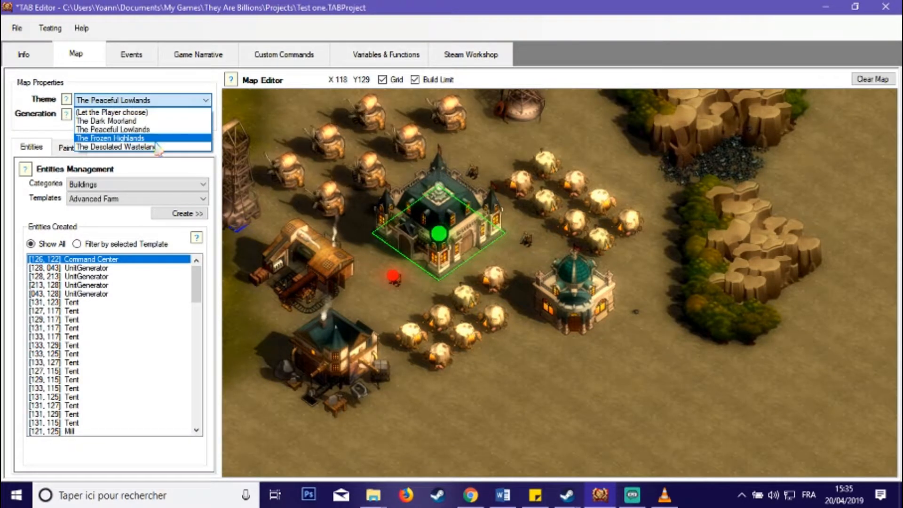
click(507, 376)
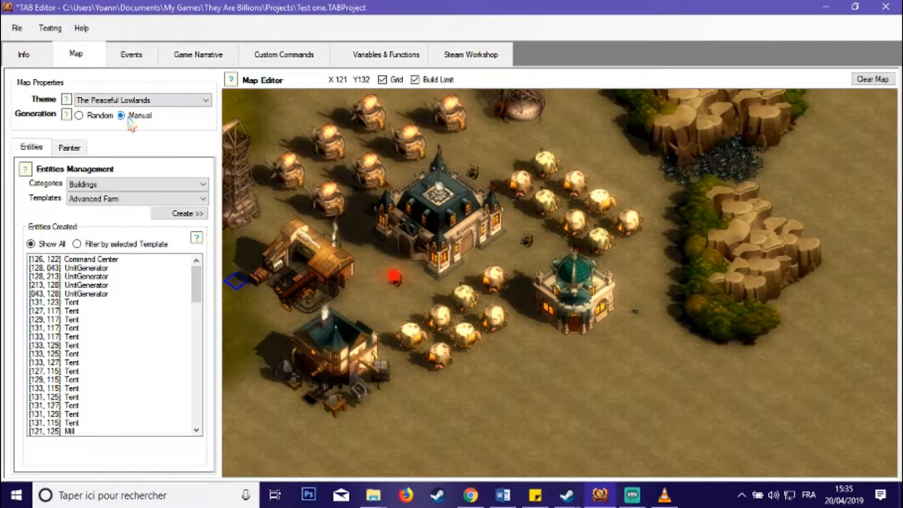
scroll(472, 210, down, 5)
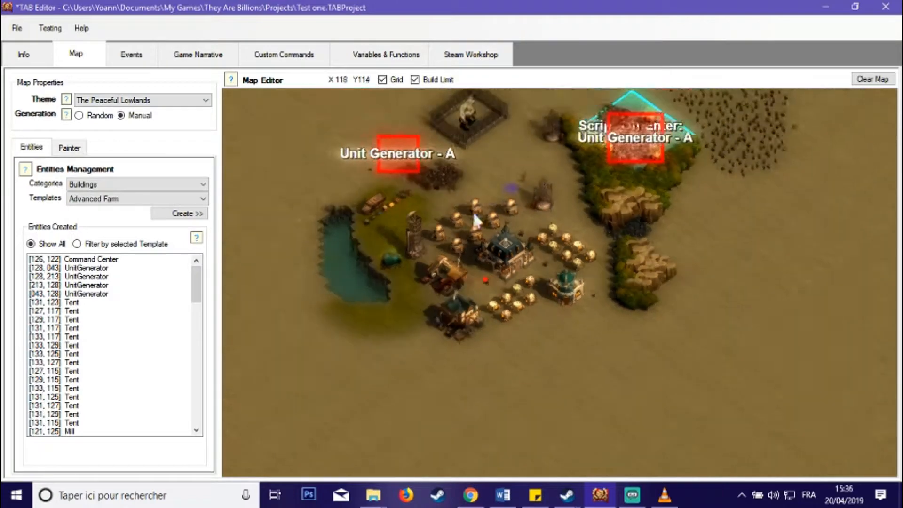
scroll(507, 224, up, 5)
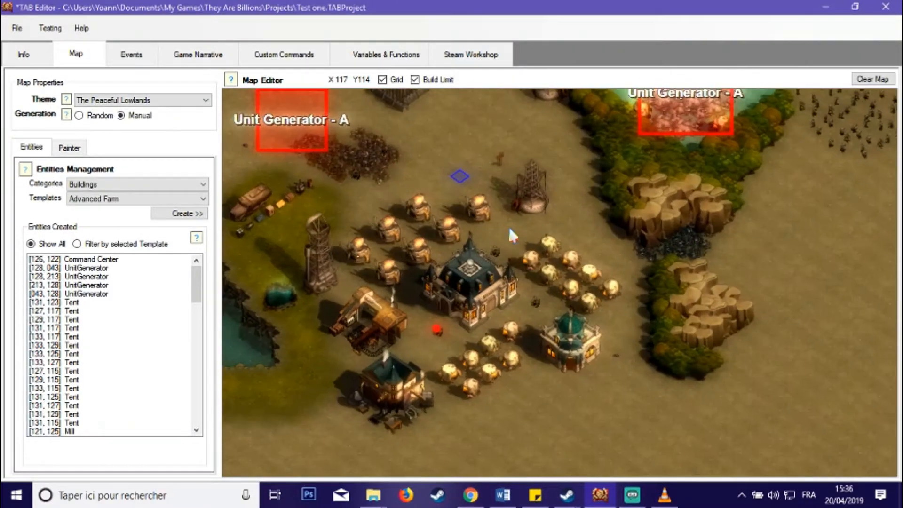
Look over the colony on the map and check the available entity categories, keeping Buildings.
scroll(507, 224, up, 2)
scroll(487, 207, down, 3)
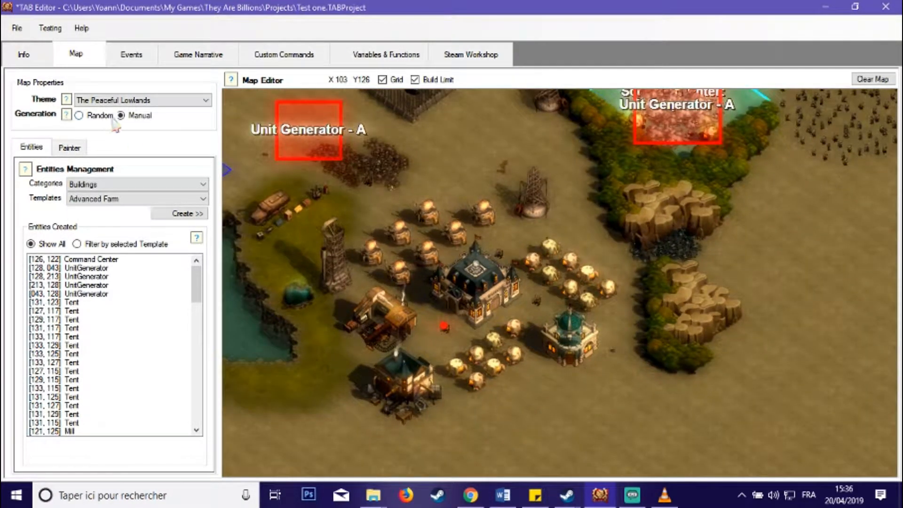
scroll(424, 164, up, 3)
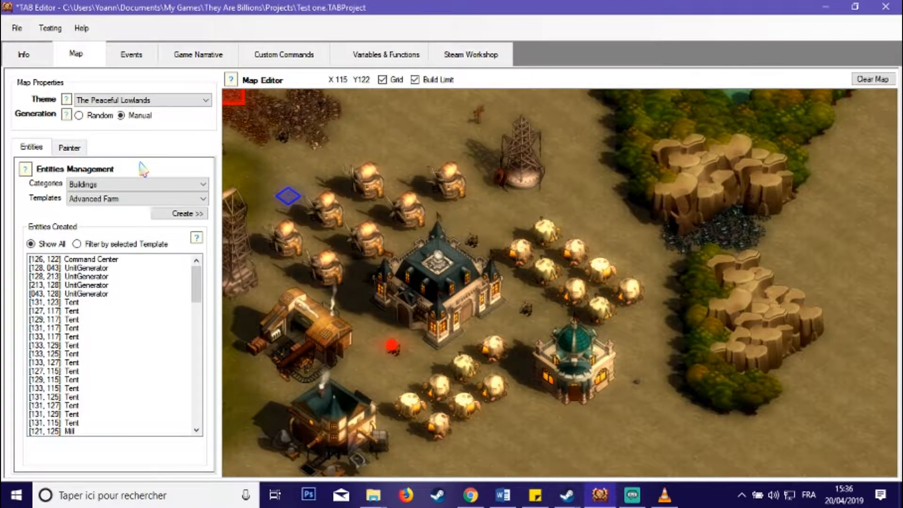
click(151, 184)
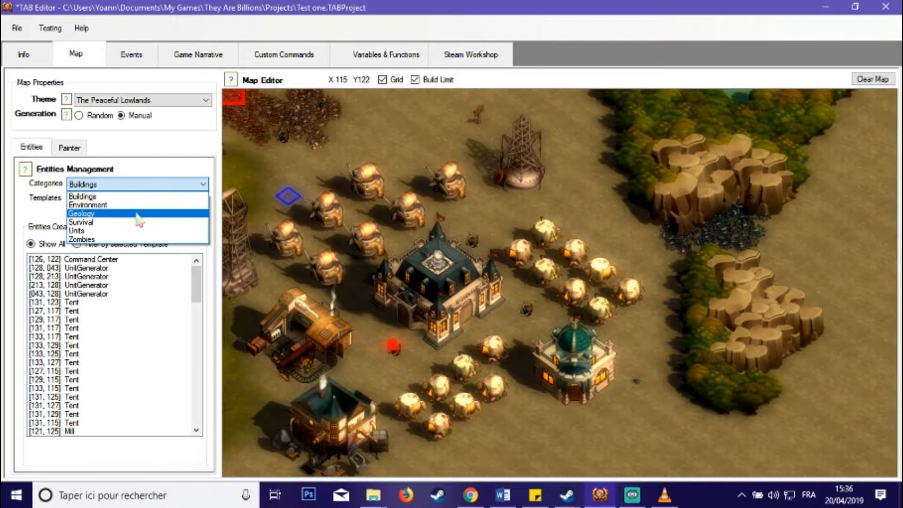
click(165, 150)
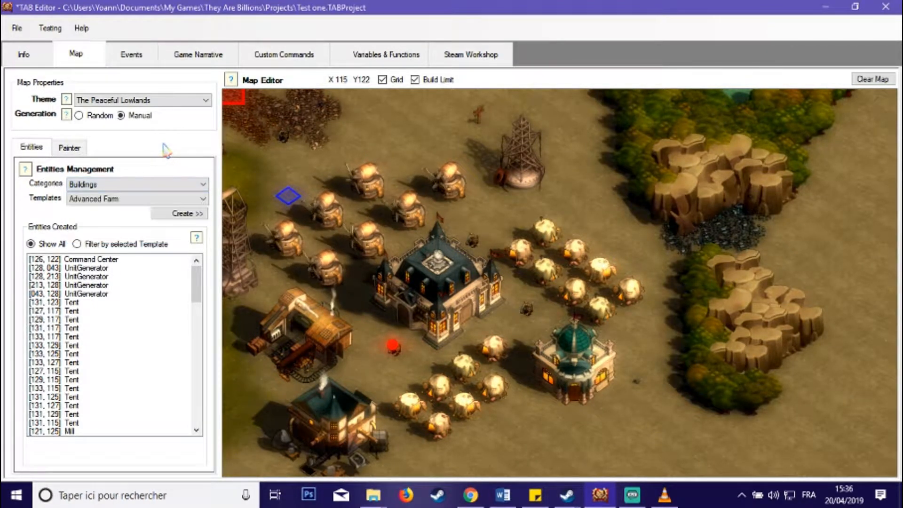
Switch the map to Painter mode and review the Terrain layer's Earth, Water and Grass pencils against the painted areas.
click(70, 147)
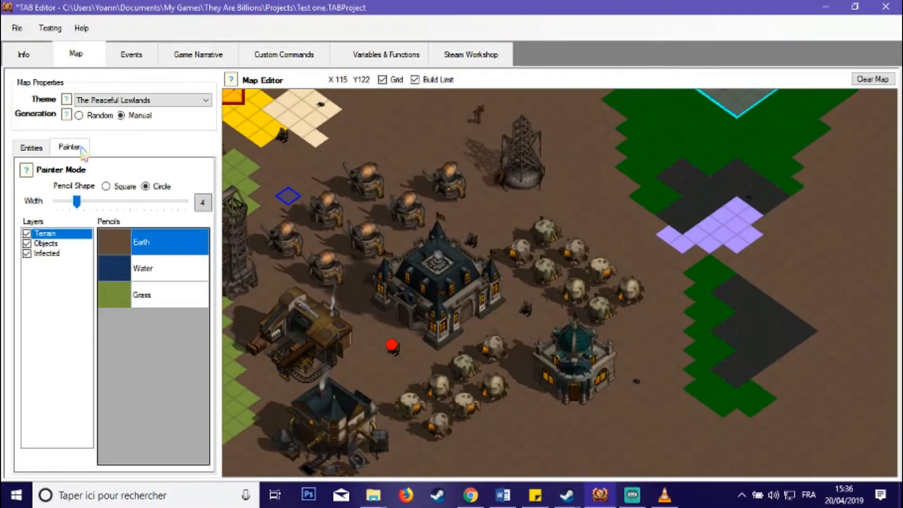
scroll(515, 203, down, 5)
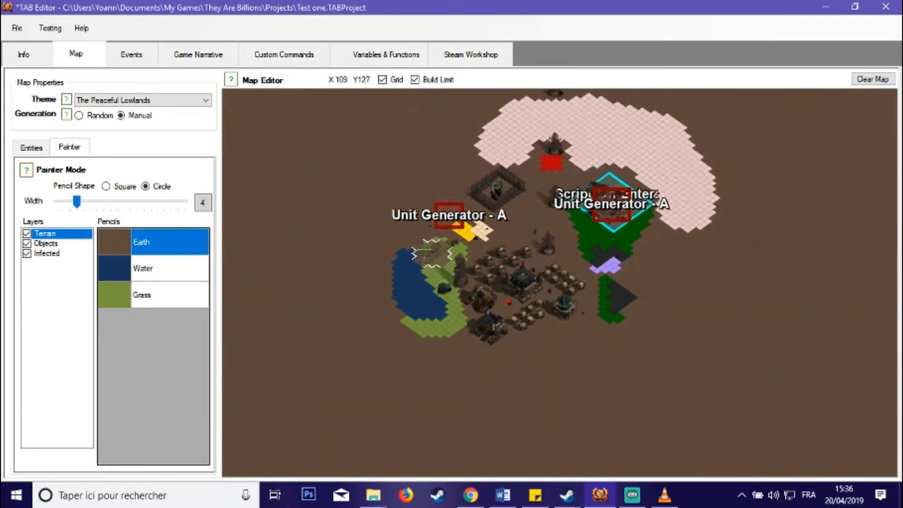
scroll(626, 275, down, 2)
scroll(627, 278, up, 4)
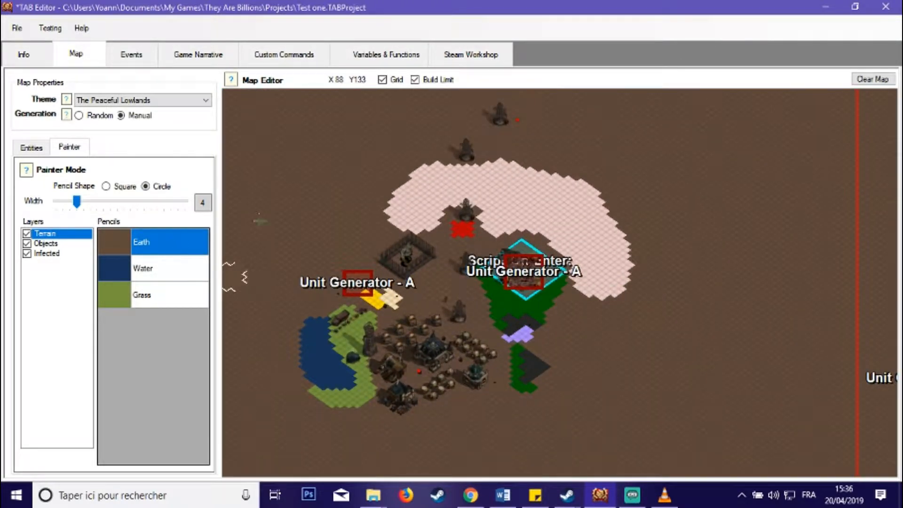
scroll(329, 226, down, 2)
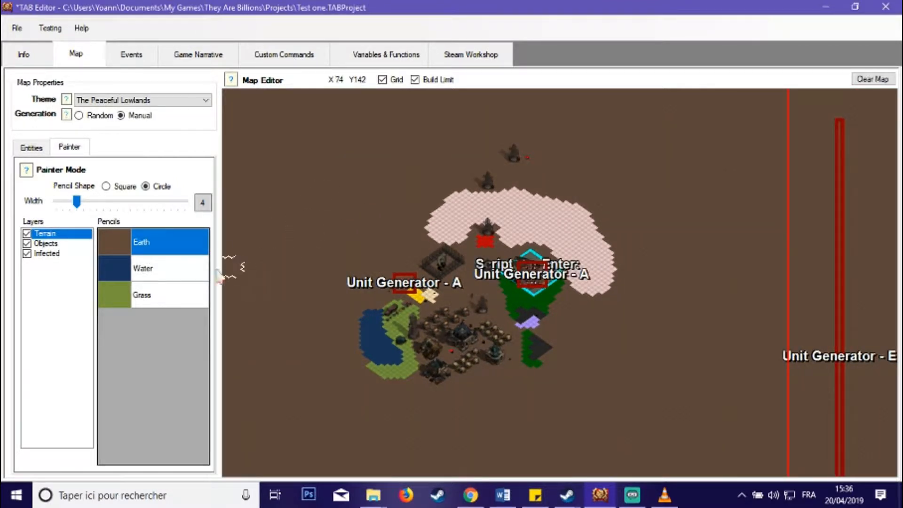
click(190, 279)
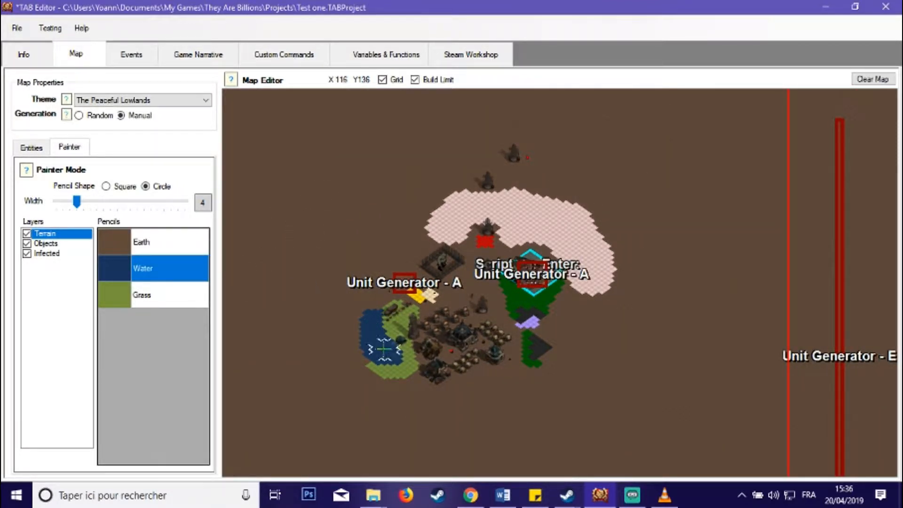
click(175, 304)
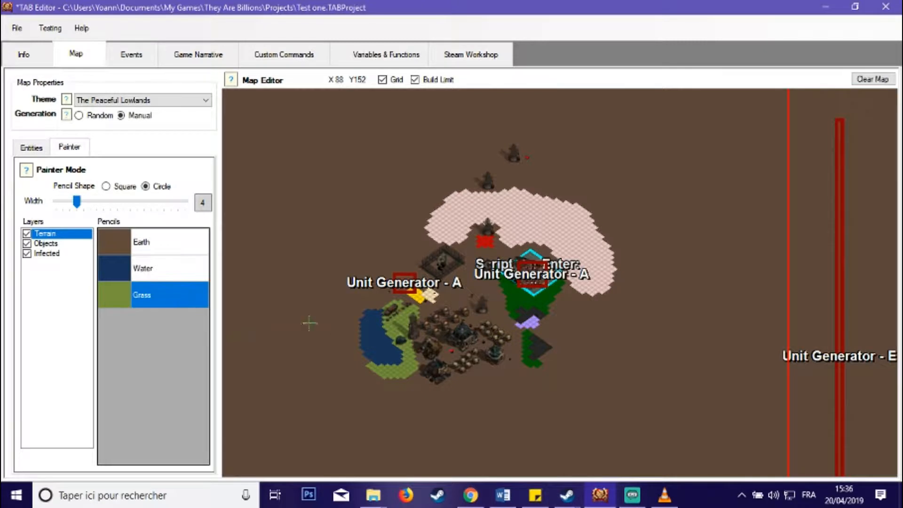
Review the Objects layer's pencils and examine the mountains, trees and minerals painted around the colony.
click(59, 243)
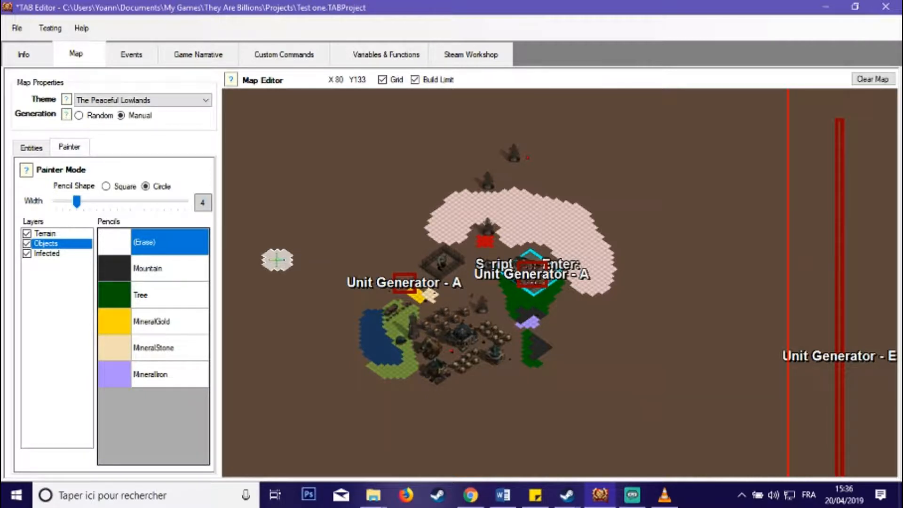
scroll(277, 260, up, 1)
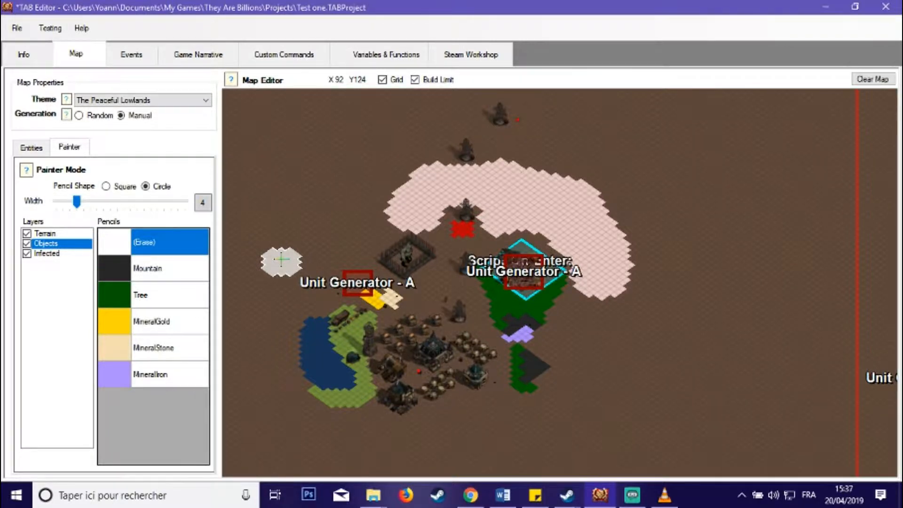
scroll(280, 259, down, 1)
scroll(367, 287, up, 3)
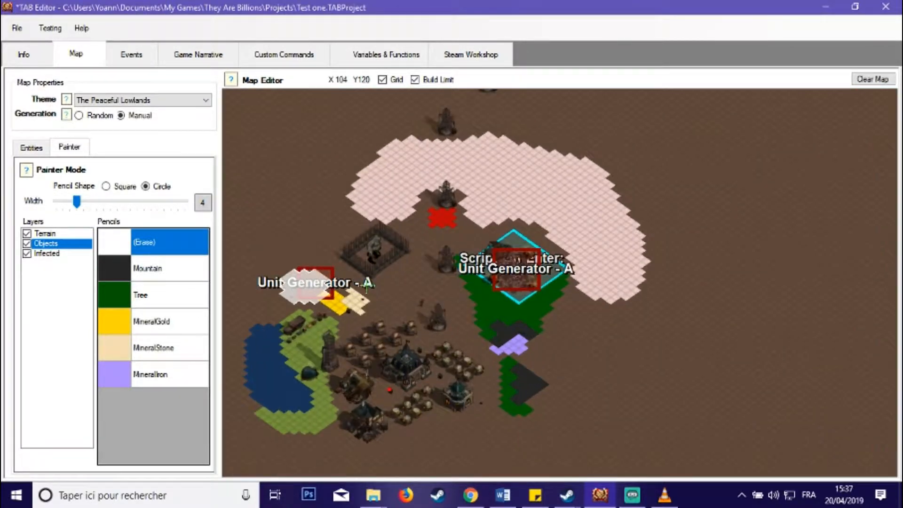
drag(593, 403, 630, 292)
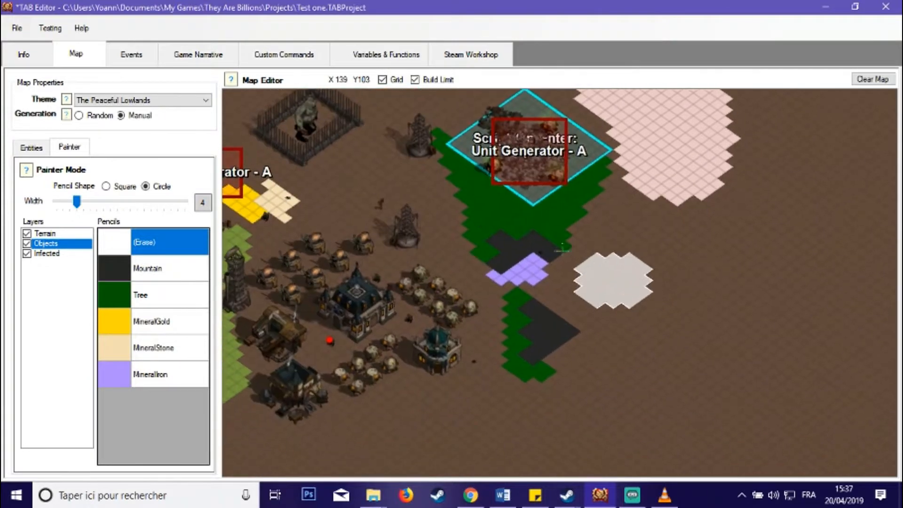
drag(560, 322, 606, 263)
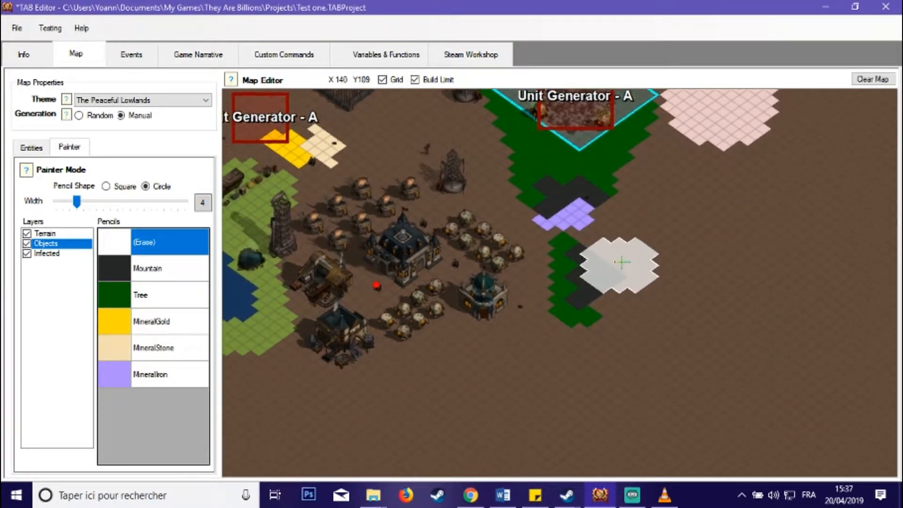
Paint a tree patch with the circular pencil at the southern end of the forest strip and inspect it in Entities mode.
click(172, 298)
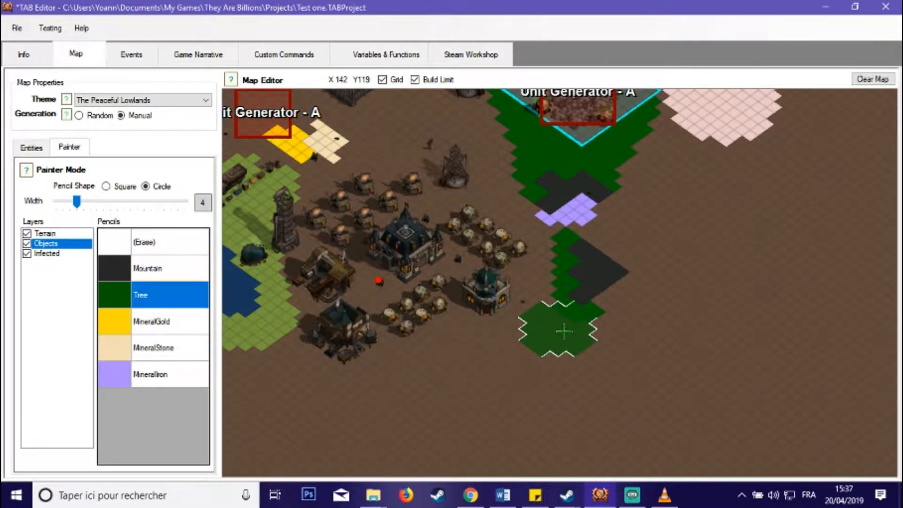
mouse_move(564, 332)
mouse_down()
mouse_move(588, 329)
mouse_move(571, 325)
mouse_up()
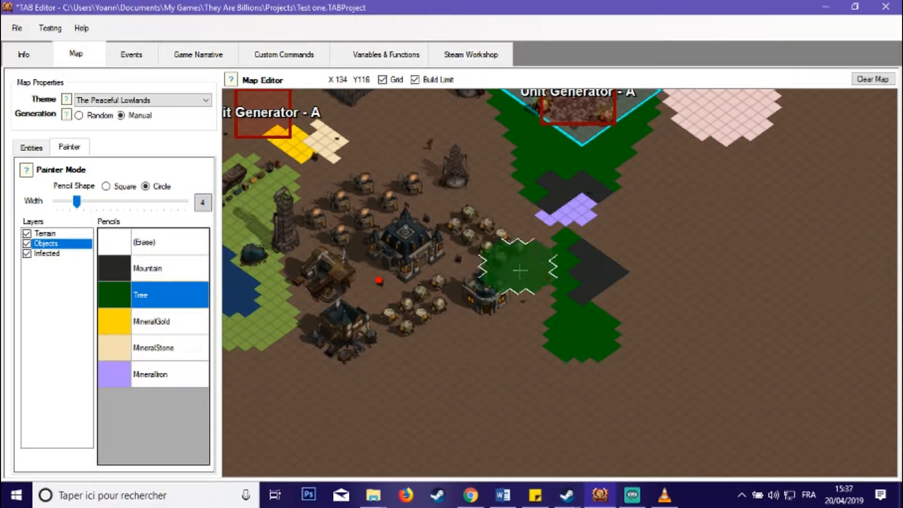
click(30, 147)
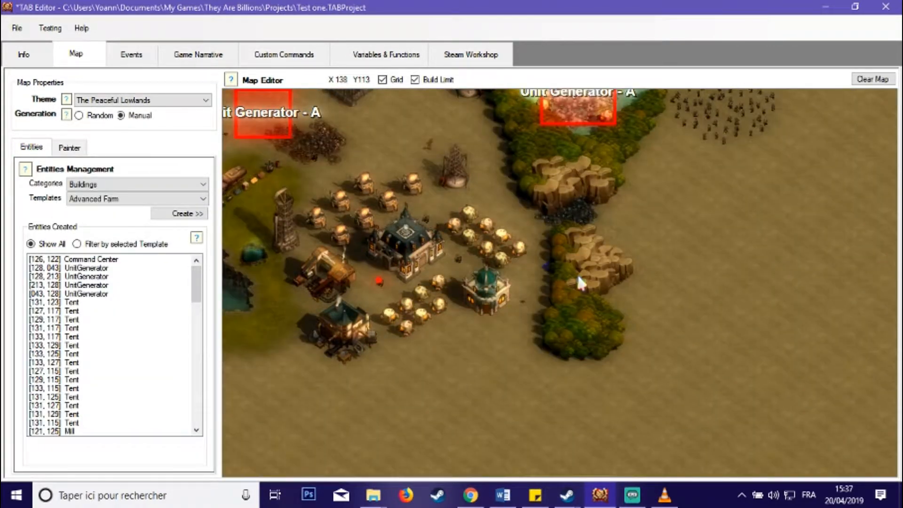
drag(624, 291, 556, 270)
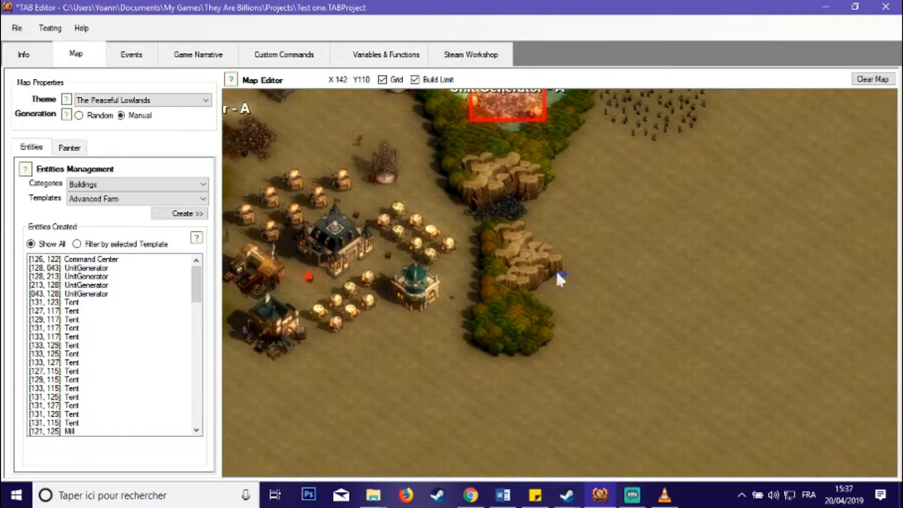
scroll(556, 270, up, 2)
scroll(521, 283, up, 2)
drag(491, 301, 587, 173)
scroll(583, 174, down, 1)
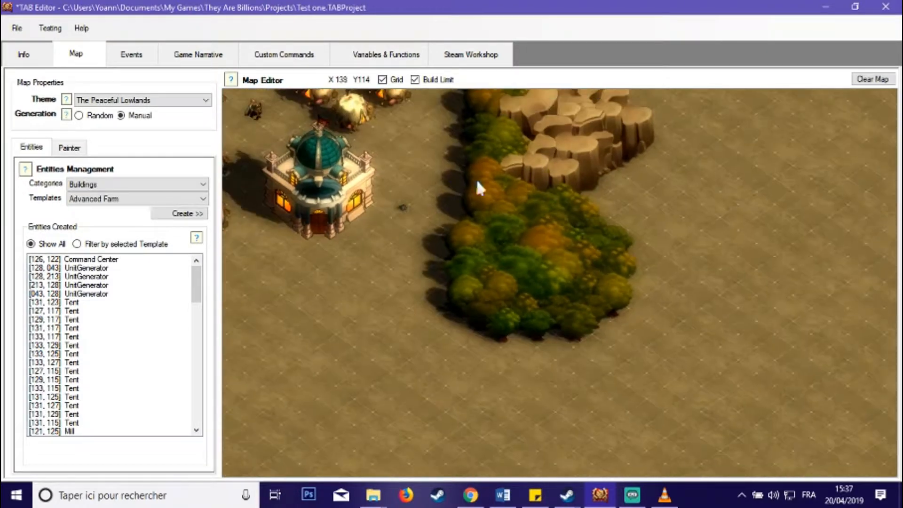
Paint a small separate tree patch on the open ground south of the tents with pencil width 1, and view it in Entities mode.
click(69, 147)
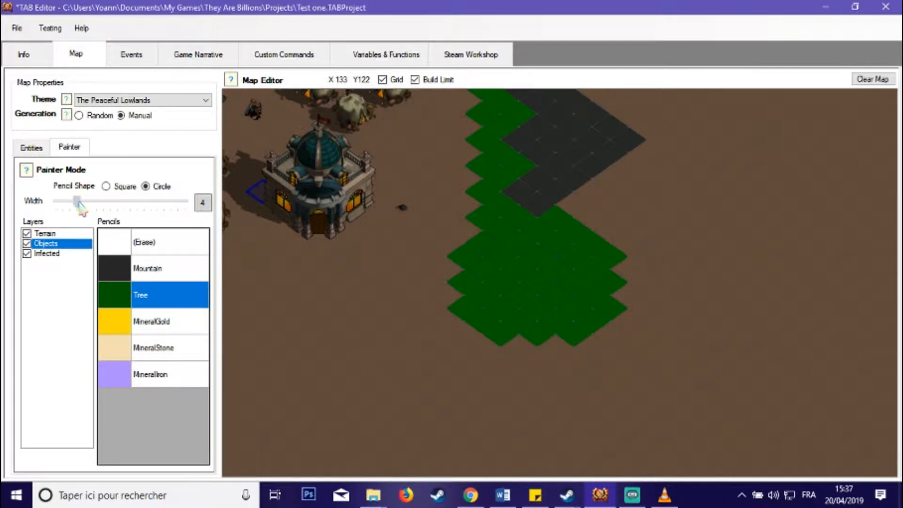
scroll(421, 262, down, 3)
drag(467, 298, 631, 356)
scroll(631, 356, down, 2)
scroll(631, 356, down, 2)
drag(556, 347, 451, 298)
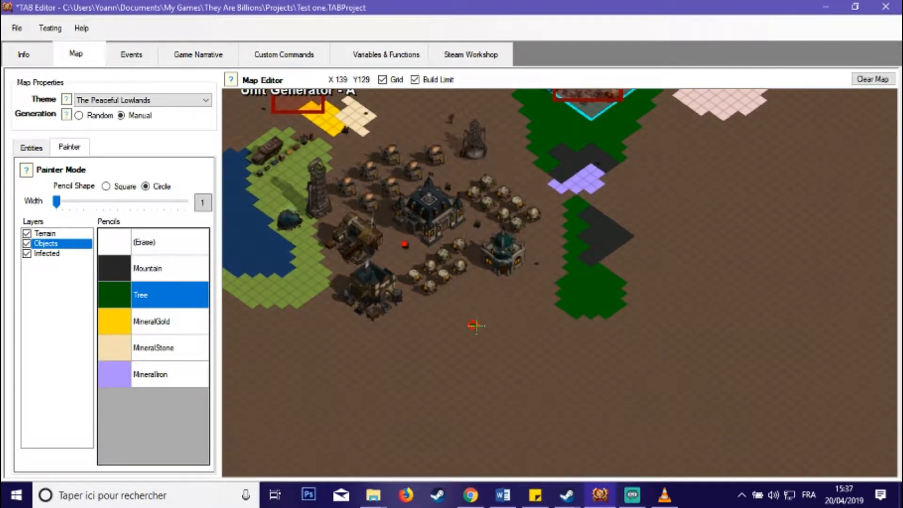
drag(468, 311, 531, 280)
scroll(567, 303, down, 1)
scroll(471, 256, up, 2)
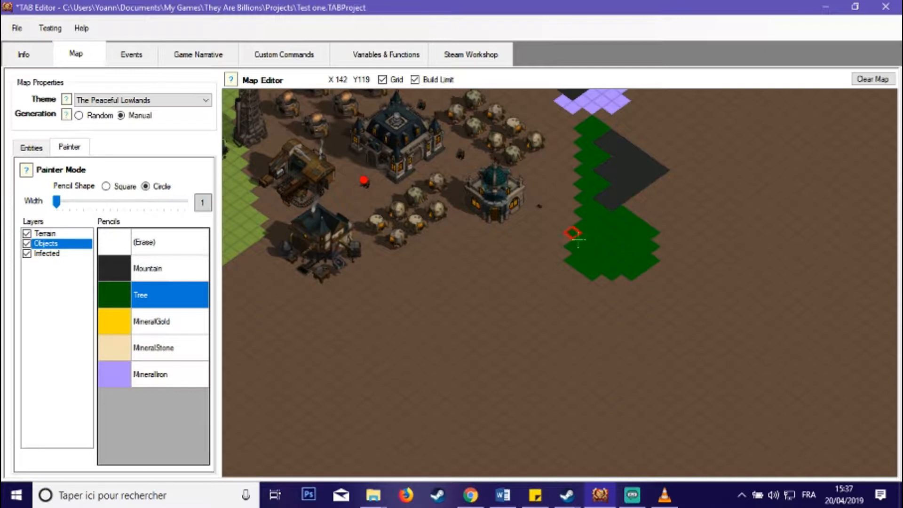
drag(490, 286, 533, 250)
scroll(527, 251, up, 2)
mouse_move(446, 213)
mouse_down()
mouse_move(445, 262)
mouse_move(531, 267)
mouse_move(492, 299)
mouse_move(439, 286)
mouse_move(456, 254)
mouse_move(468, 282)
mouse_move(514, 278)
mouse_up()
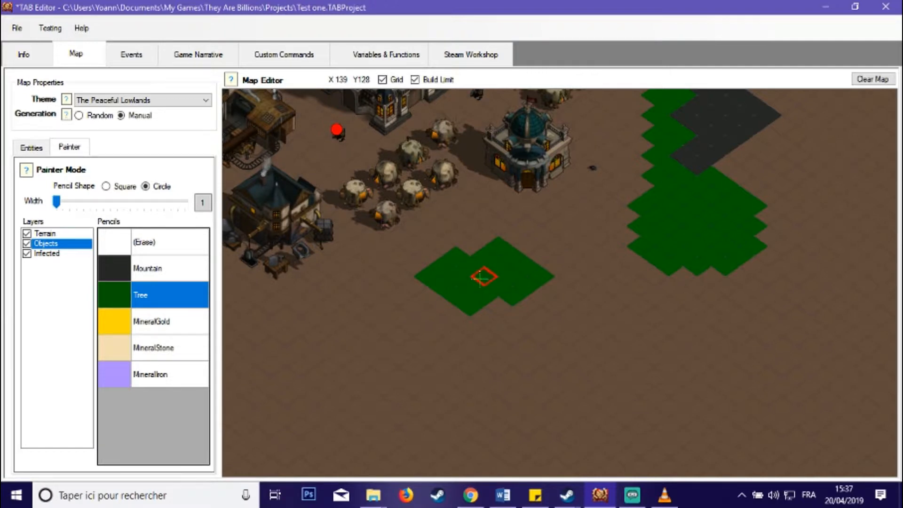
scroll(524, 272, up, 3)
scroll(508, 268, down, 4)
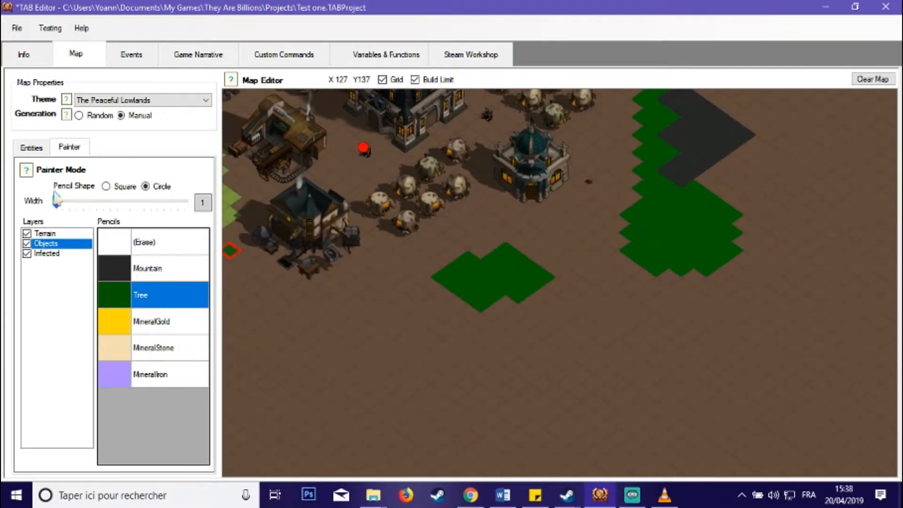
scroll(484, 257, up, 2)
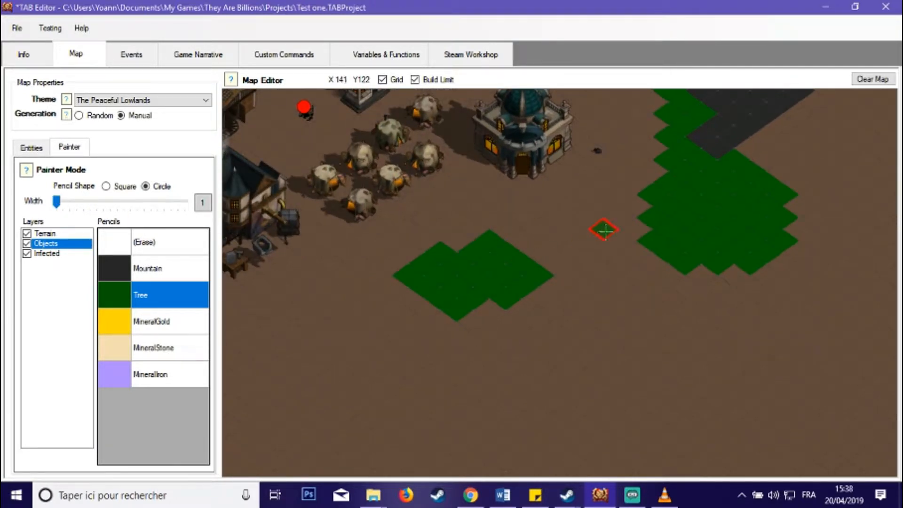
scroll(421, 273, down, 2)
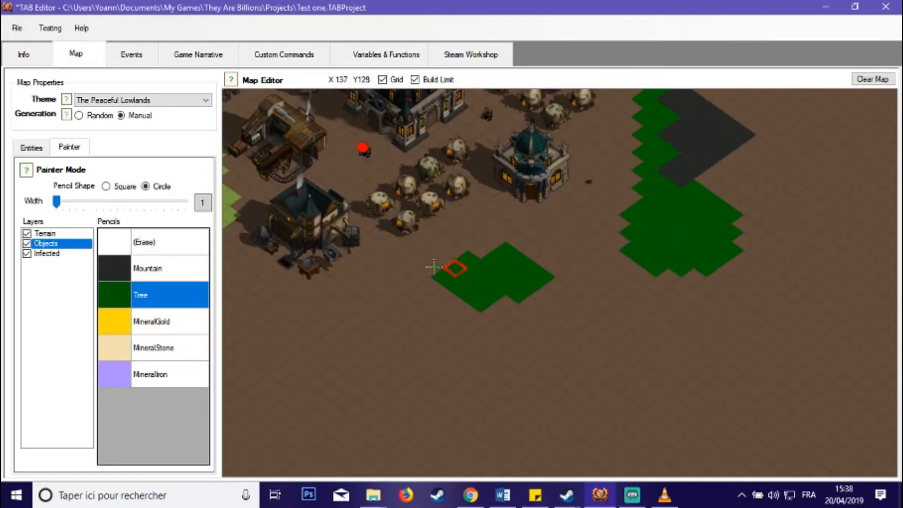
click(44, 146)
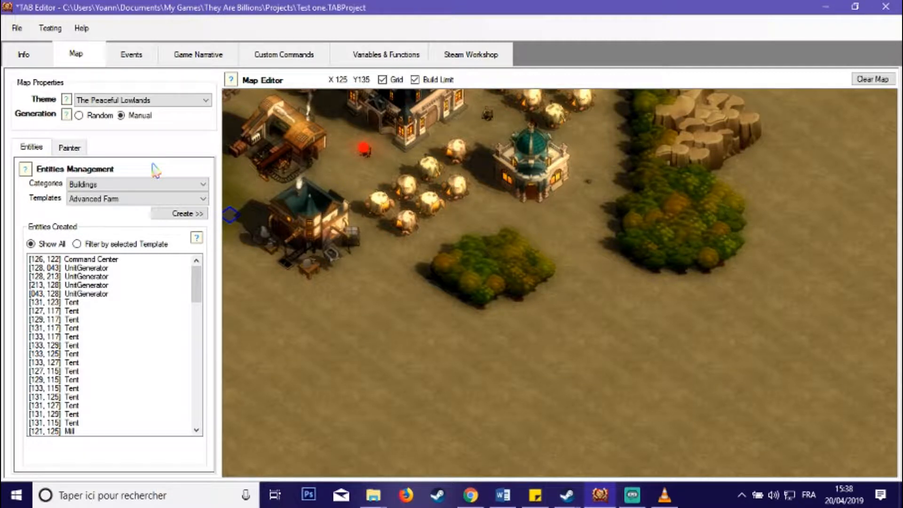
Check the entity categories and browse the full list of building templates, keeping Buildings and Advanced Farm.
click(88, 187)
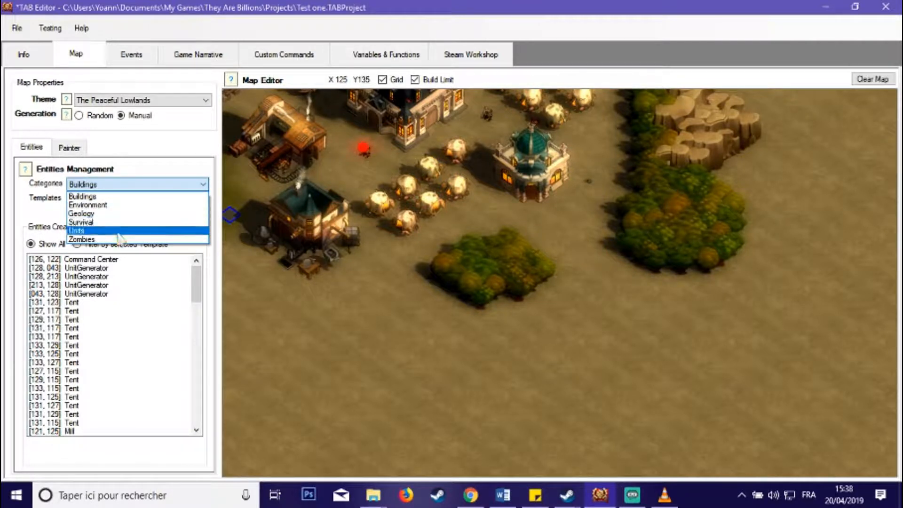
click(39, 209)
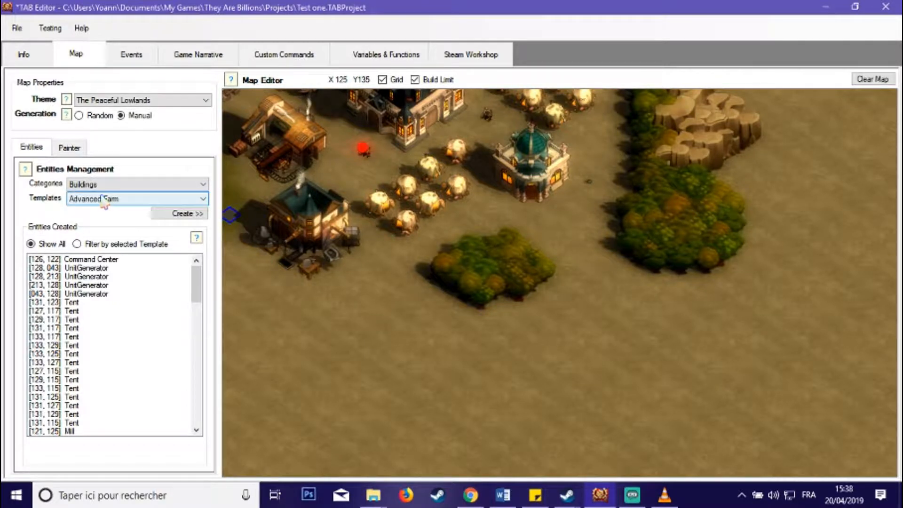
click(205, 199)
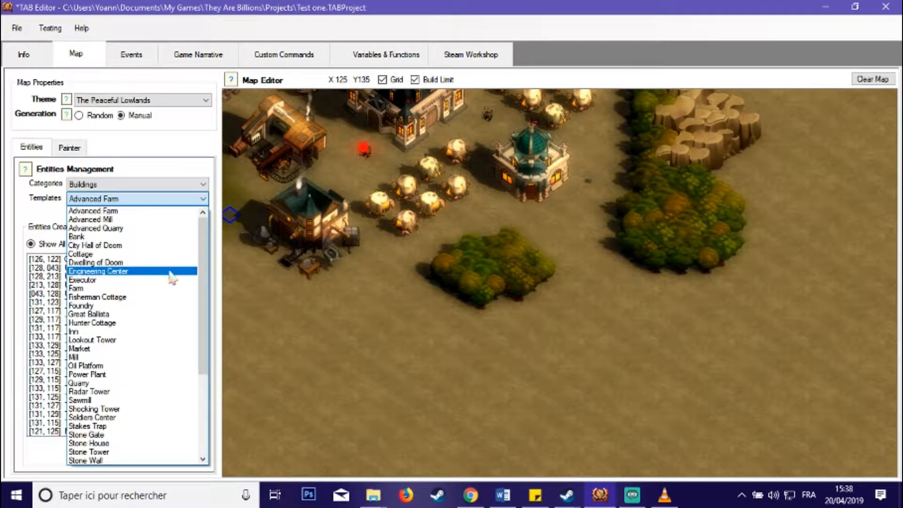
scroll(179, 323, down, 1)
scroll(179, 324, down, 4)
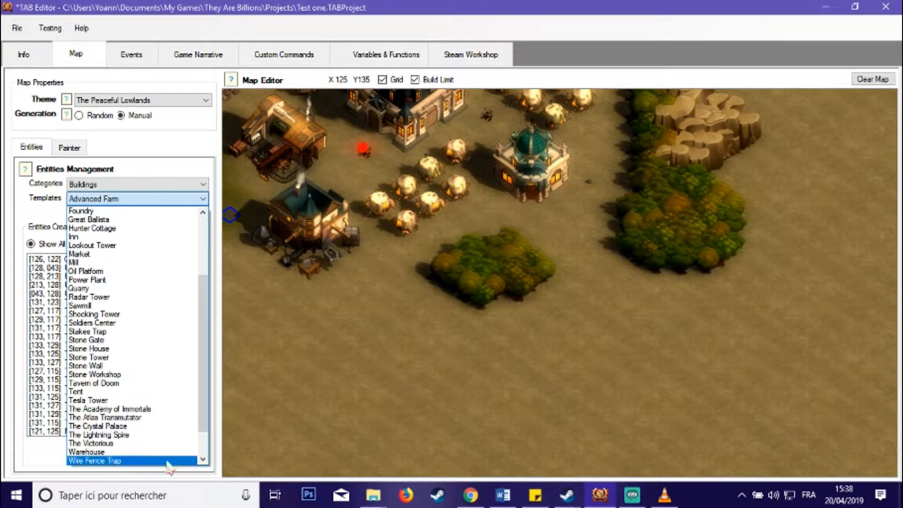
scroll(165, 439, down, 1)
scroll(161, 410, up, 3)
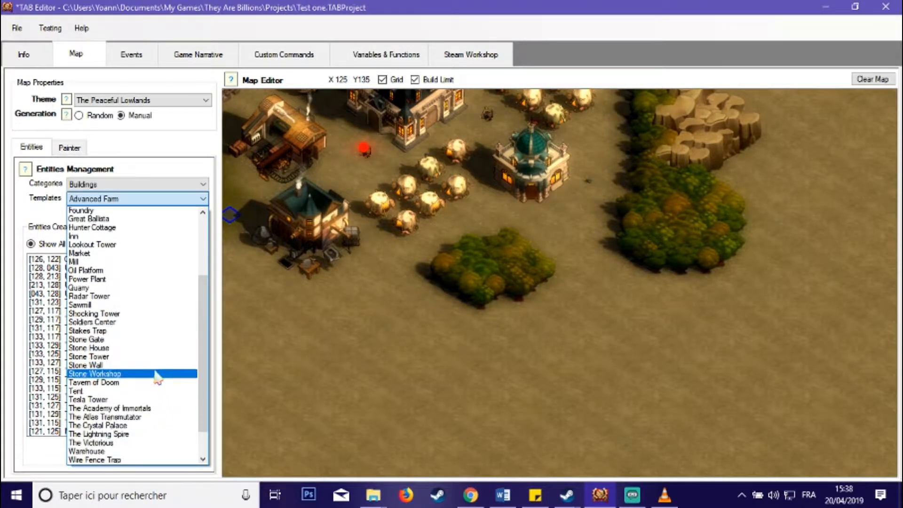
scroll(157, 377, up, 3)
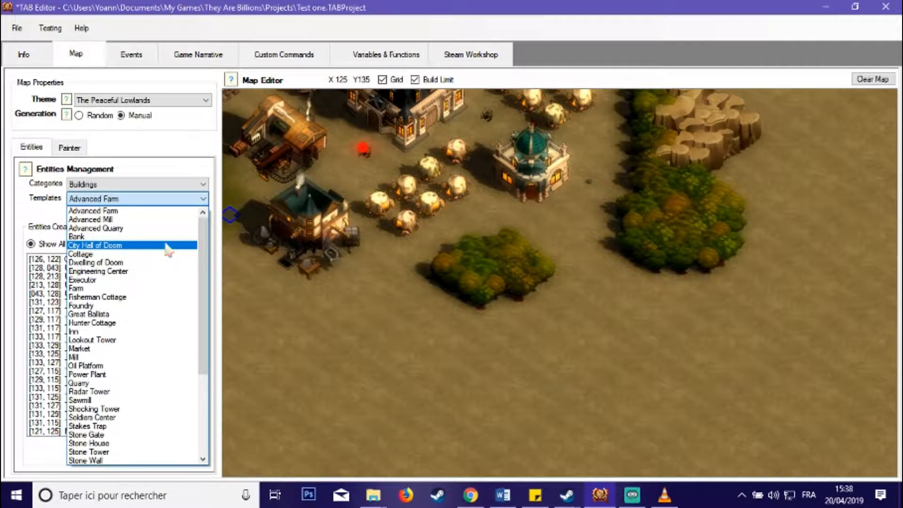
click(144, 214)
drag(306, 311, 523, 365)
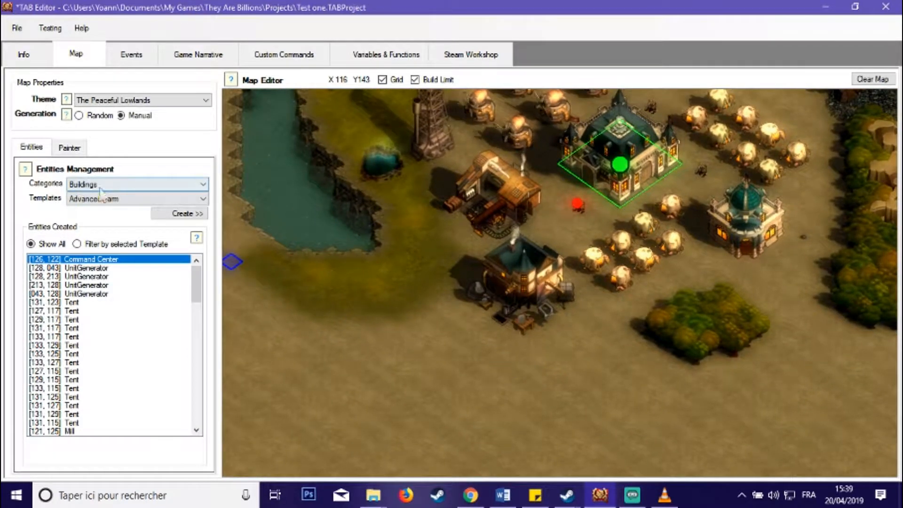
Create an Advanced Farm on the grass south of the lake and move it beside the lake's southeastern corner.
drag(366, 284, 470, 303)
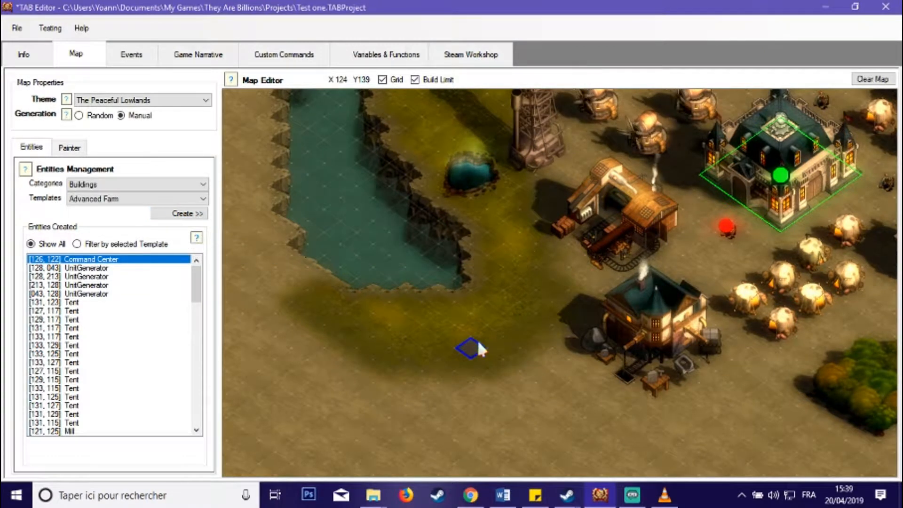
click(452, 342)
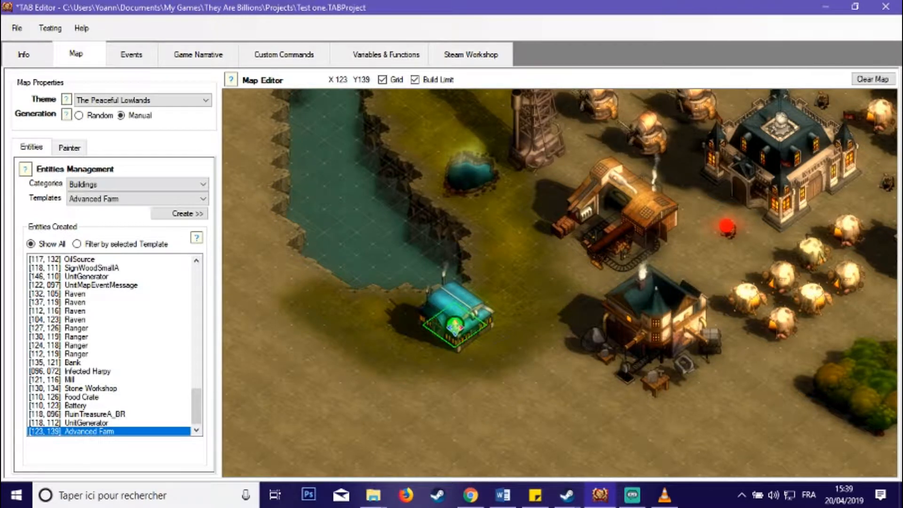
drag(454, 327, 470, 267)
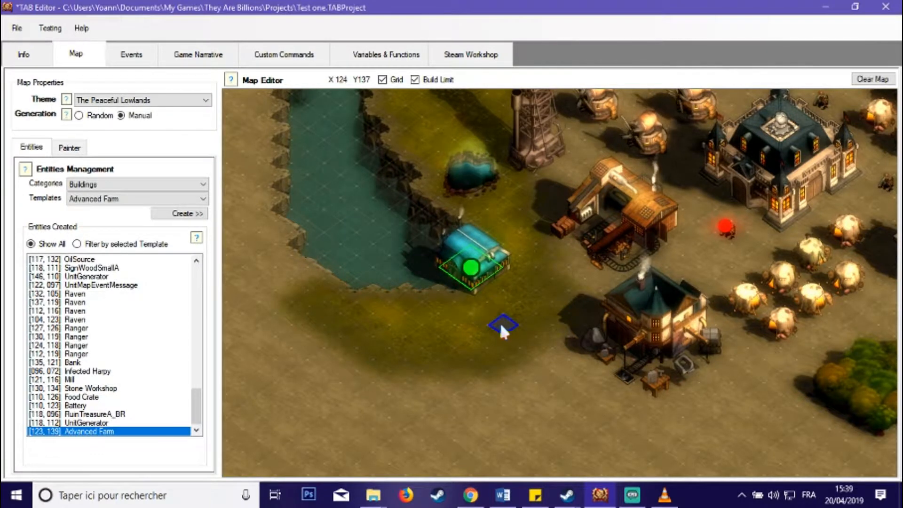
click(501, 322)
Relocate the Advanced Farm southwest to cell 121,141 on the grass just below the lake.
drag(522, 281, 512, 333)
scroll(513, 334, up, 3)
scroll(498, 333, down, 4)
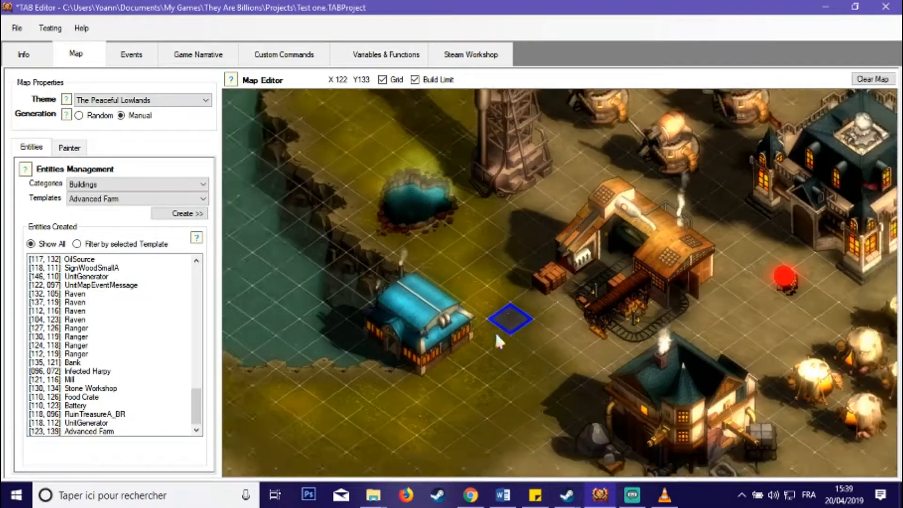
click(473, 298)
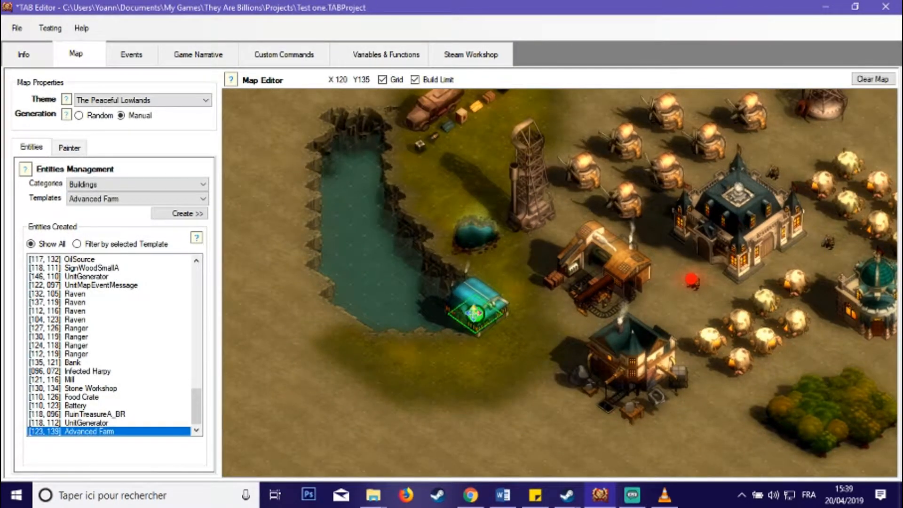
drag(474, 313, 506, 316)
scroll(509, 334, up, 3)
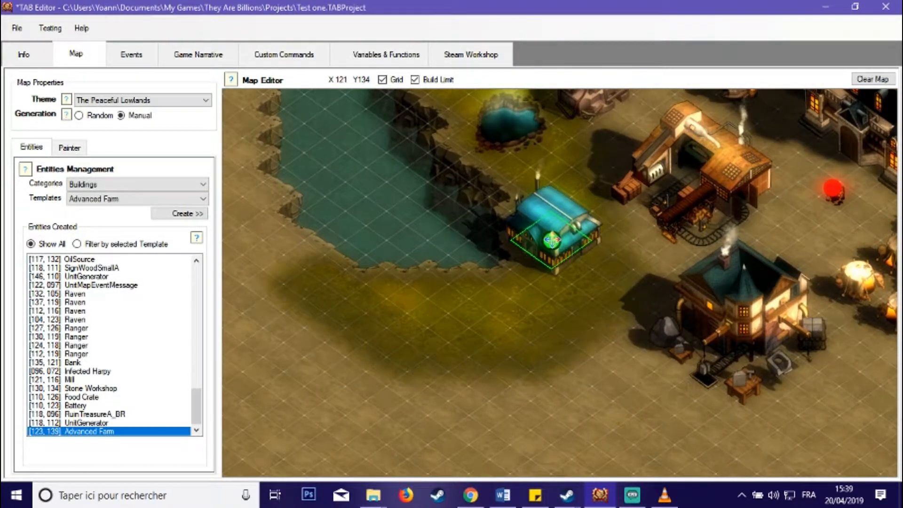
drag(552, 240, 471, 327)
click(559, 322)
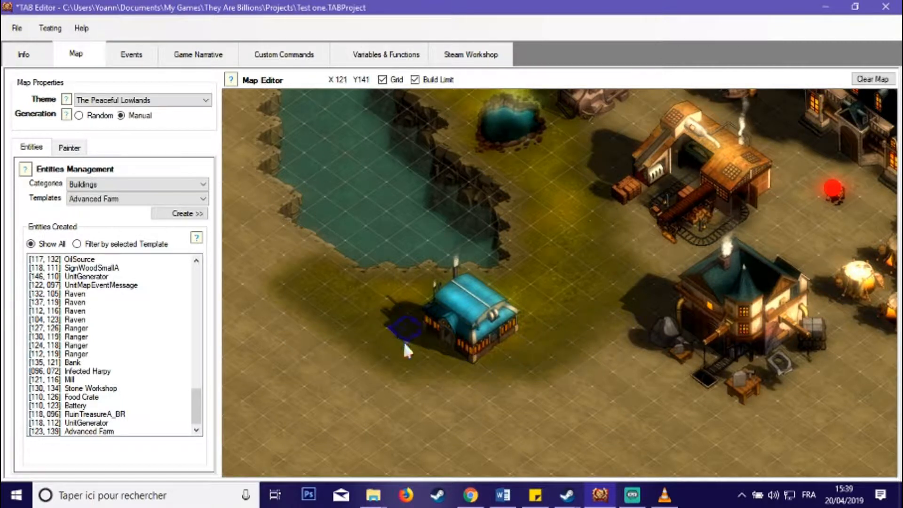
click(468, 327)
drag(468, 327, 405, 335)
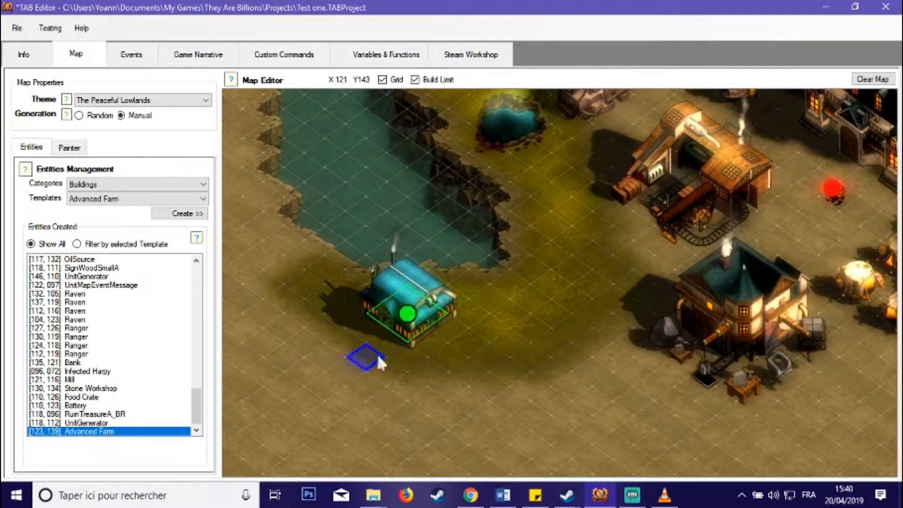
Edit the Advanced Farm's parameters, giving it the custom name Farmland and the custom description "It's a farmland.".
right_click(418, 313)
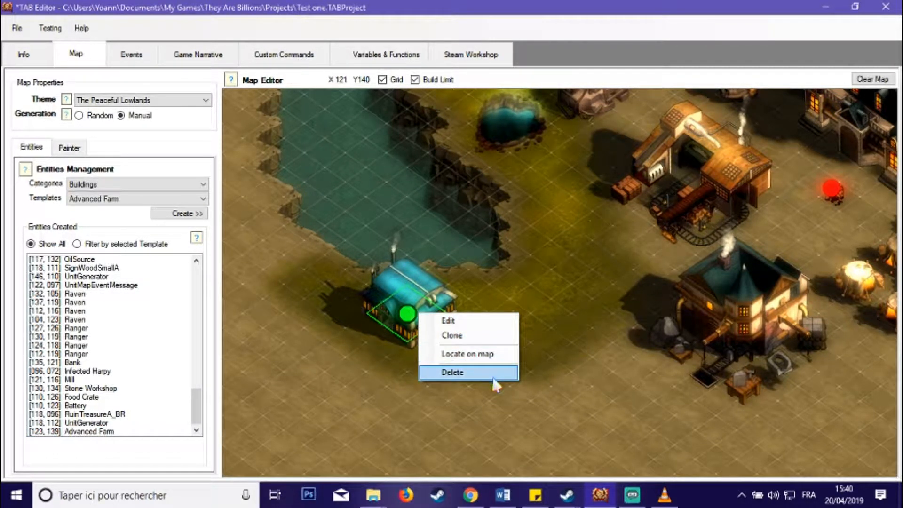
click(478, 324)
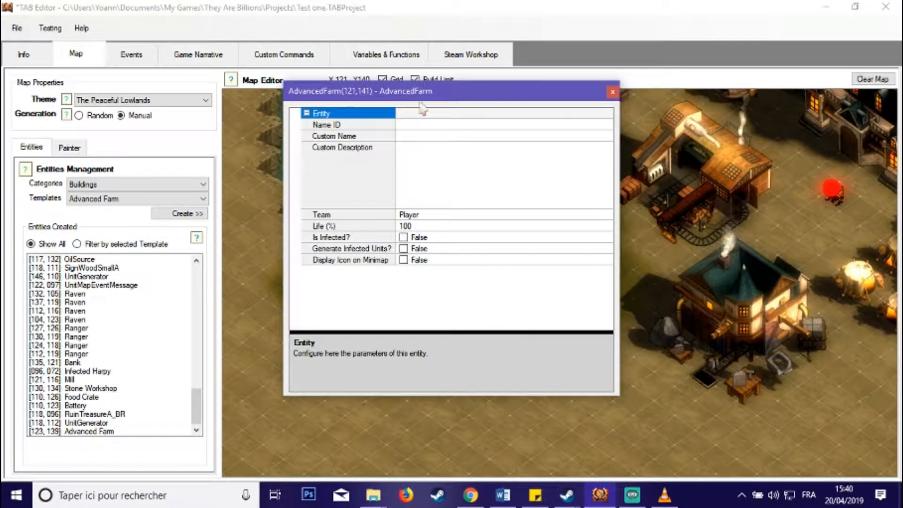
click(409, 126)
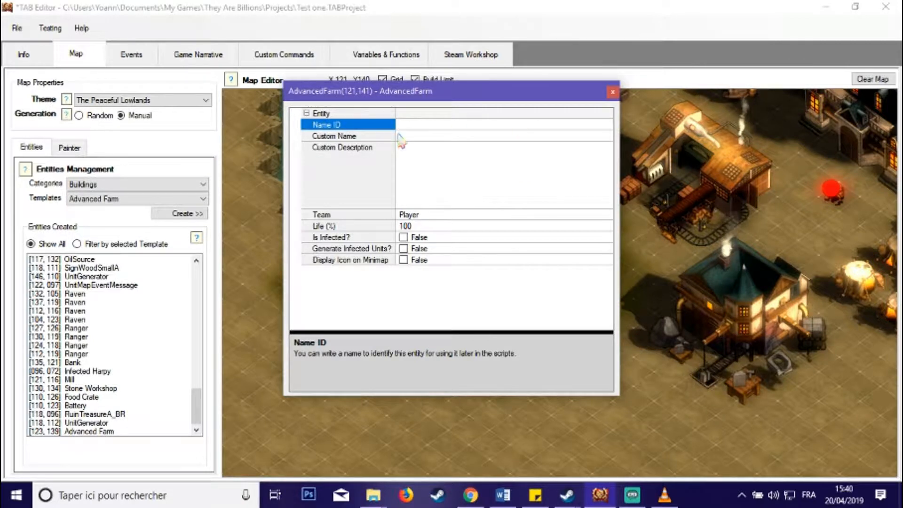
click(416, 136)
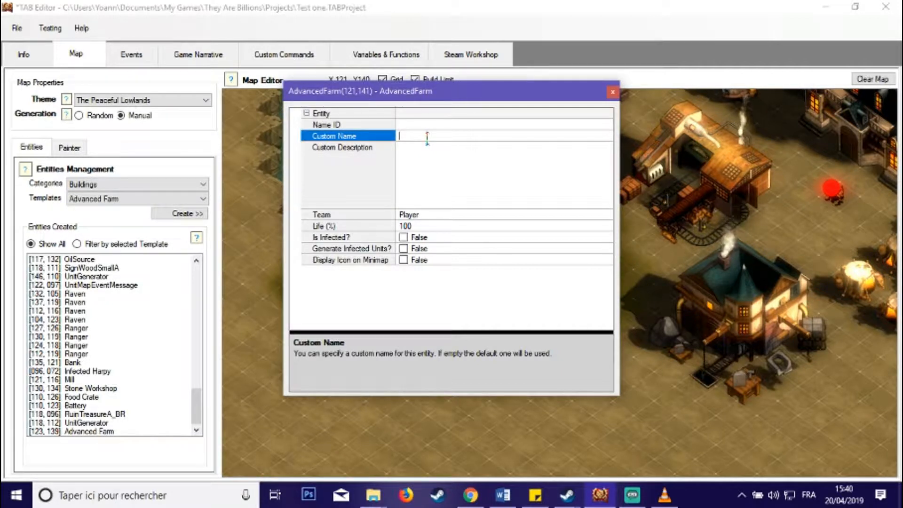
text(Farmland)
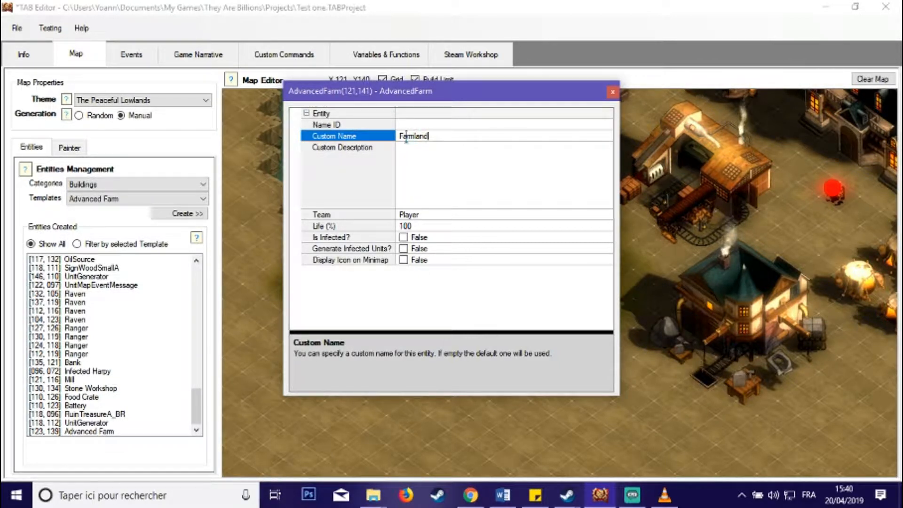
click(456, 147)
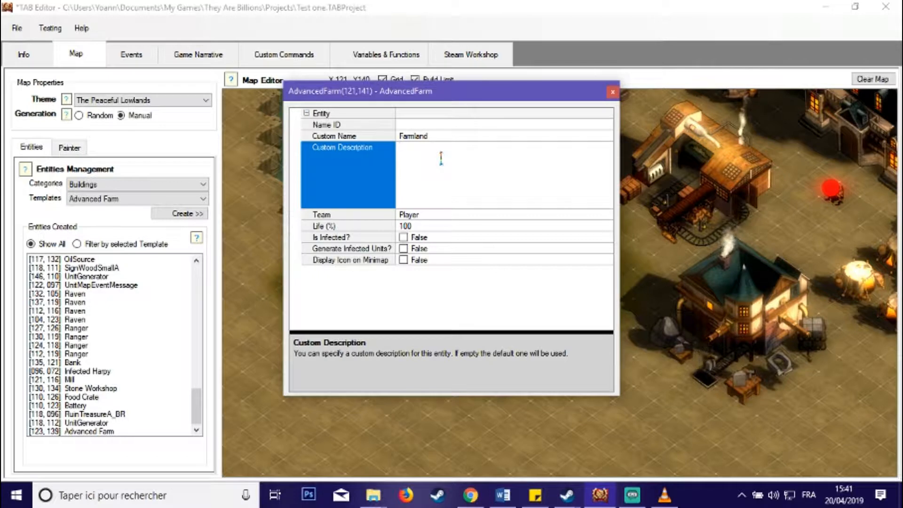
text(It's a farmland.)
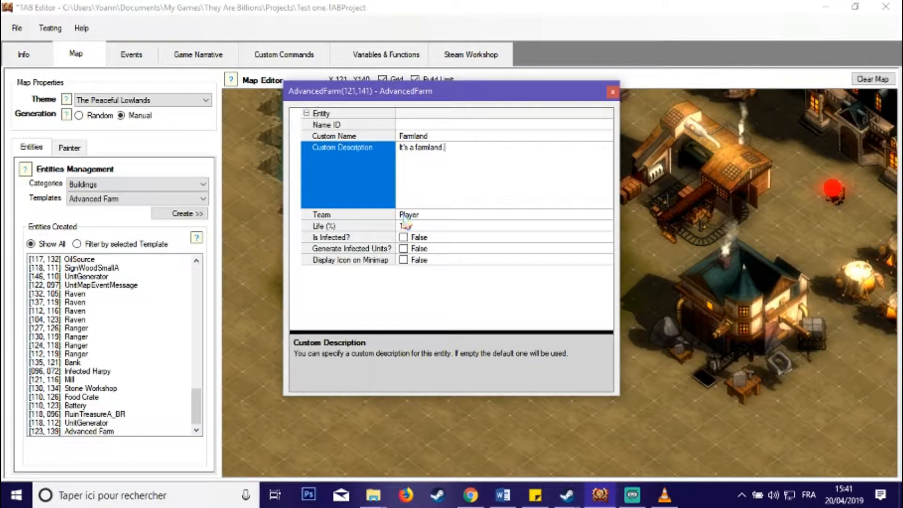
Try out the farm's Team options, choosing Neutral and then Independent.
click(428, 215)
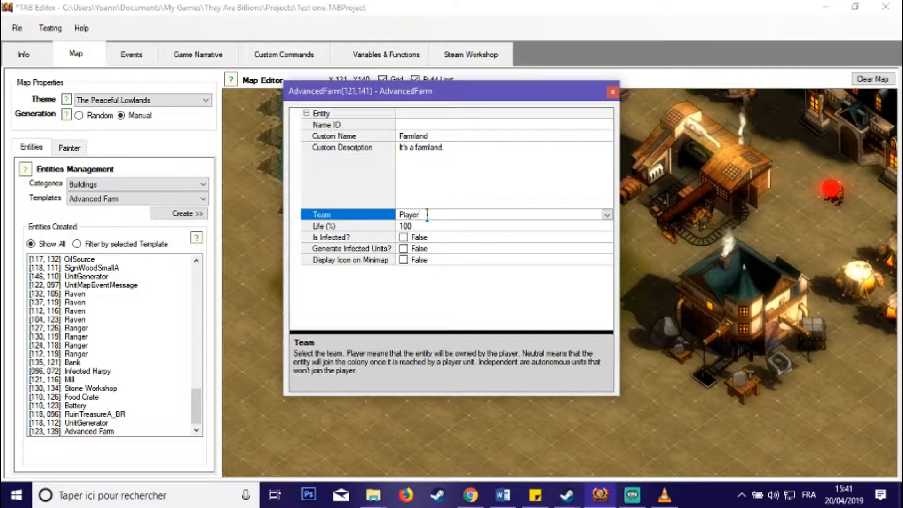
click(607, 214)
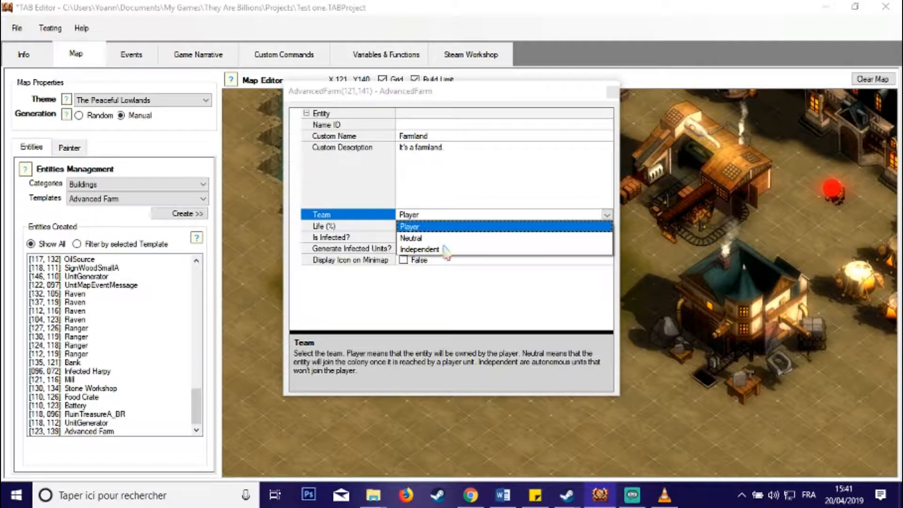
click(467, 190)
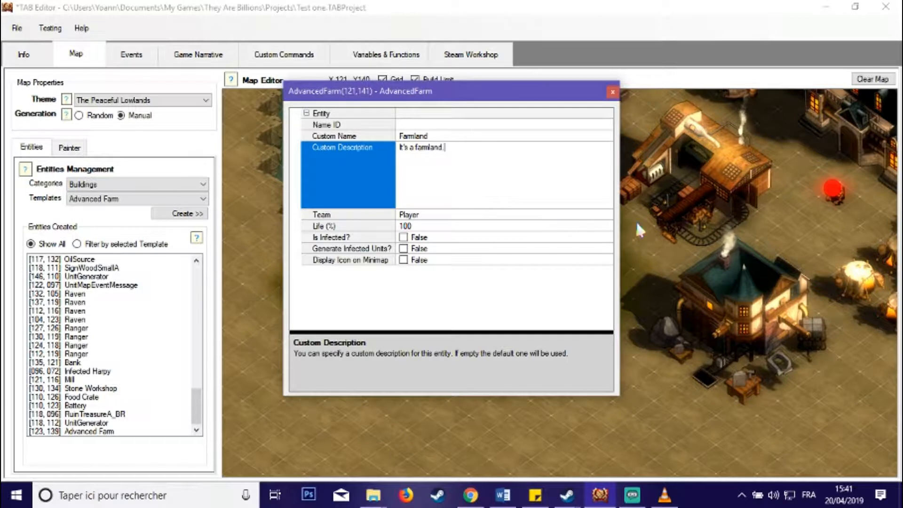
click(608, 216)
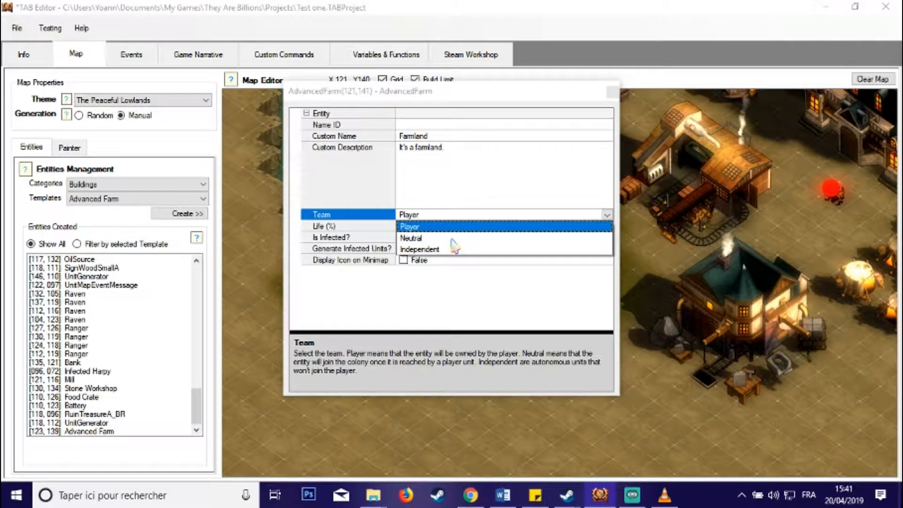
click(455, 238)
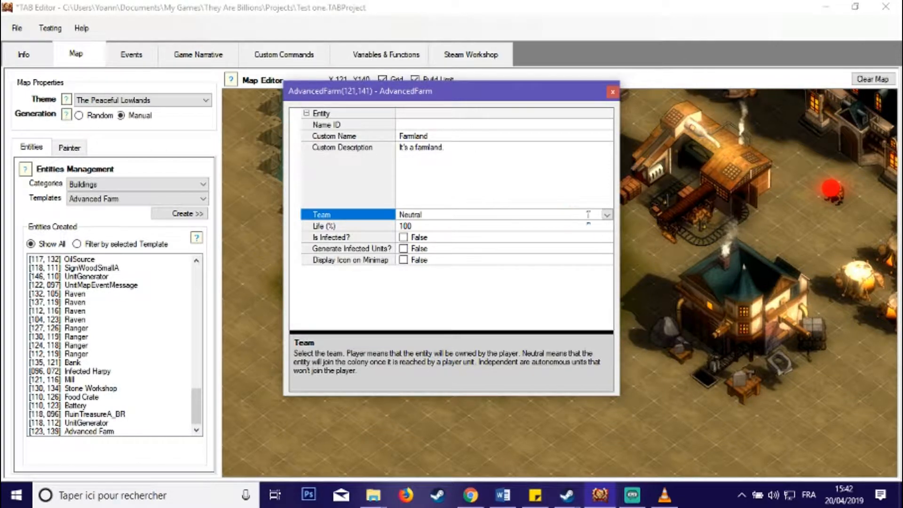
click(607, 215)
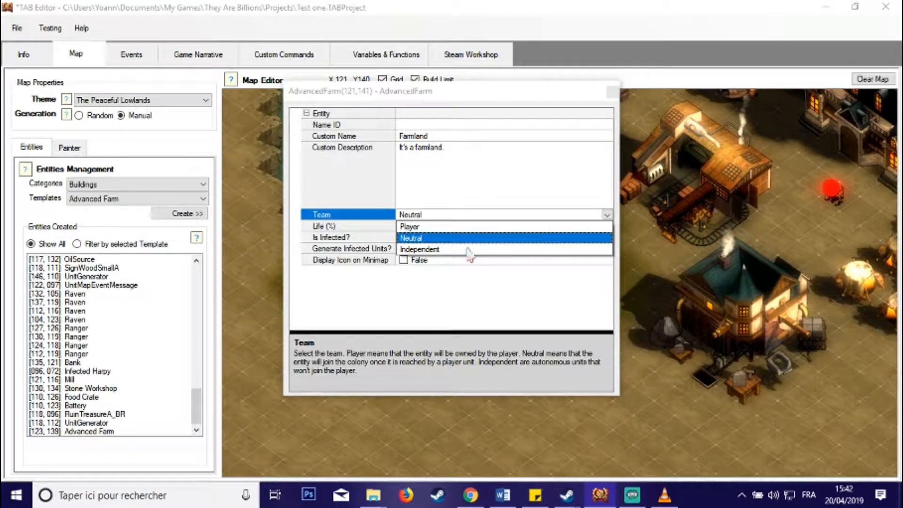
click(430, 250)
click(470, 184)
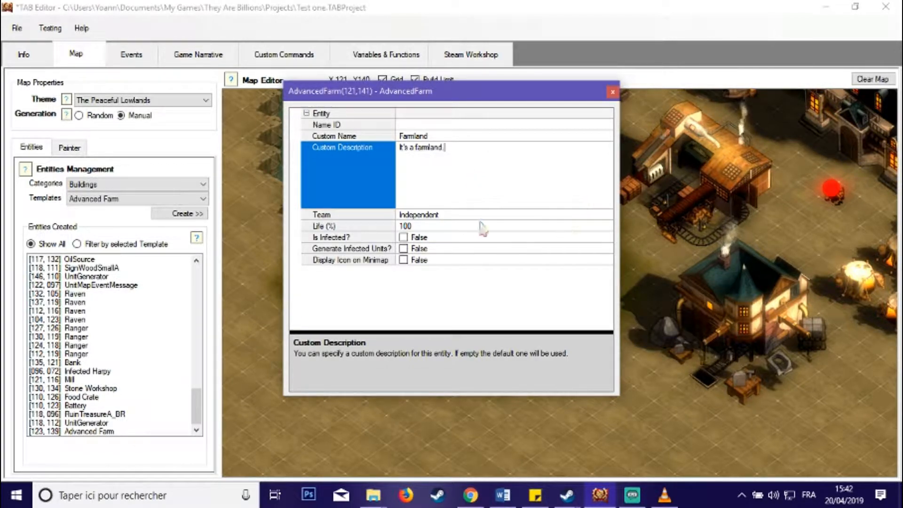
Set the farm's Team to Neutral and close its parameters.
click(598, 215)
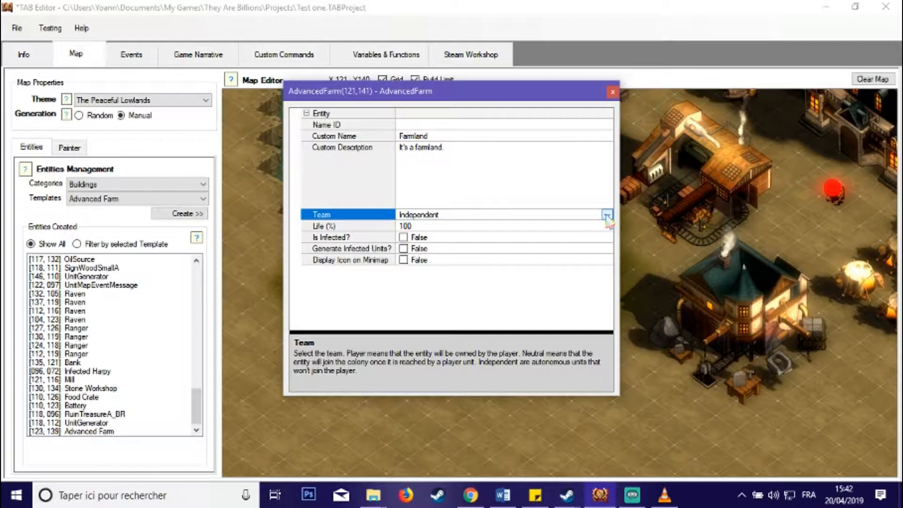
click(607, 215)
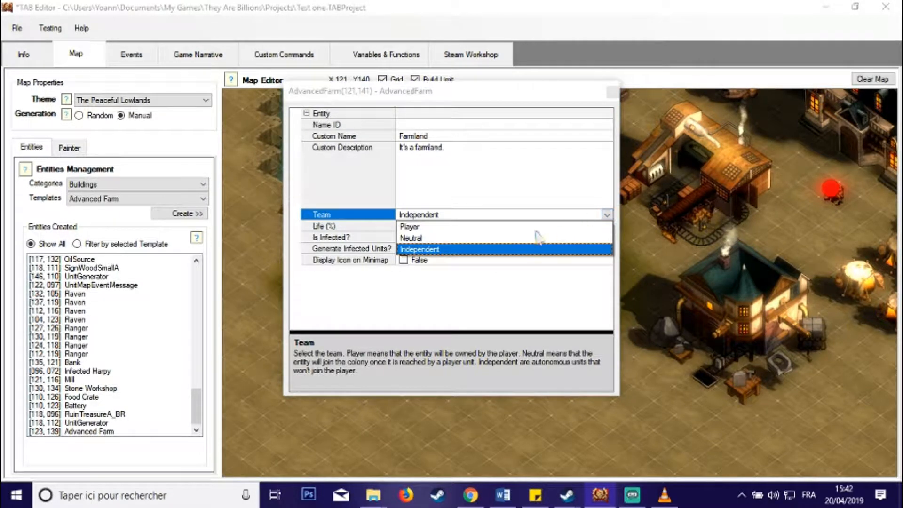
click(457, 237)
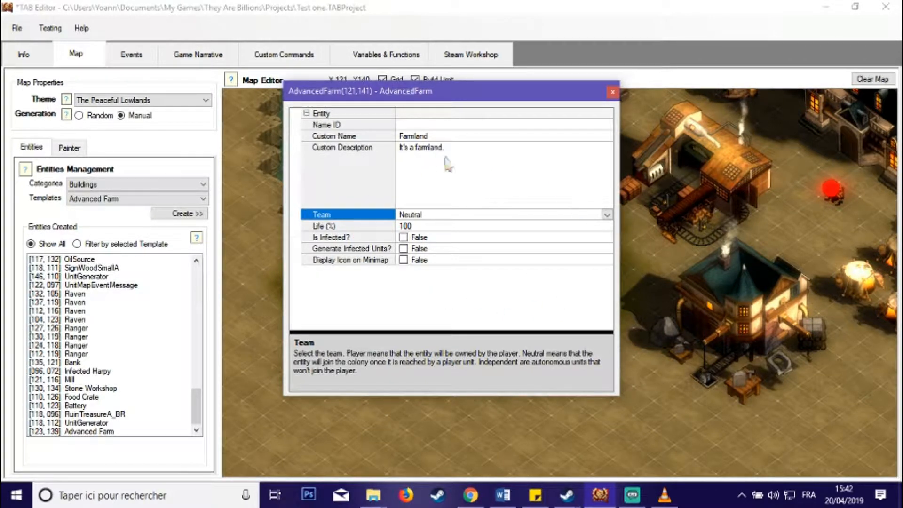
click(612, 92)
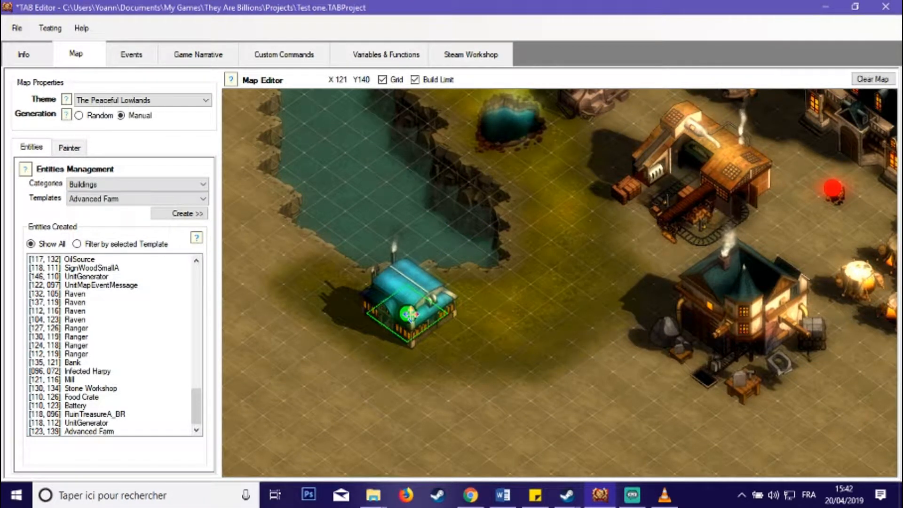
Reopen the farm's parameters and look at the Script On Join setting and its script editor.
right_click(410, 314)
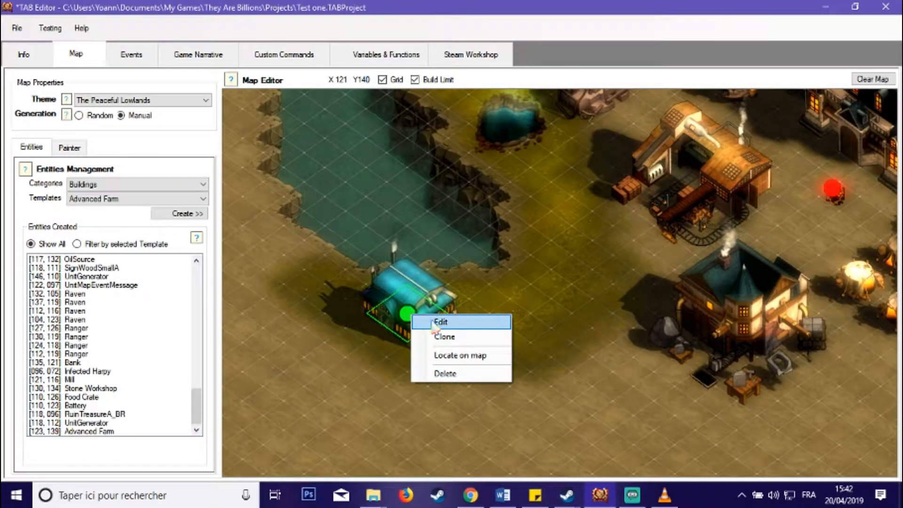
click(433, 323)
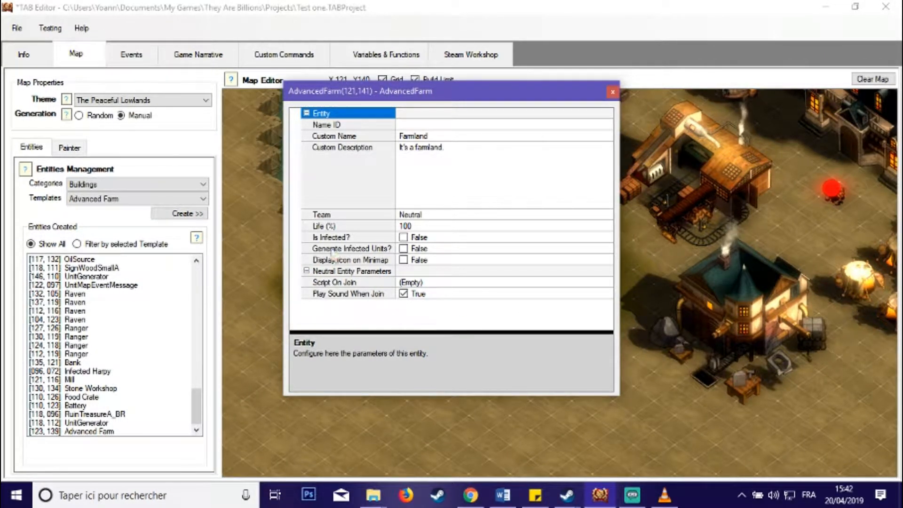
click(483, 282)
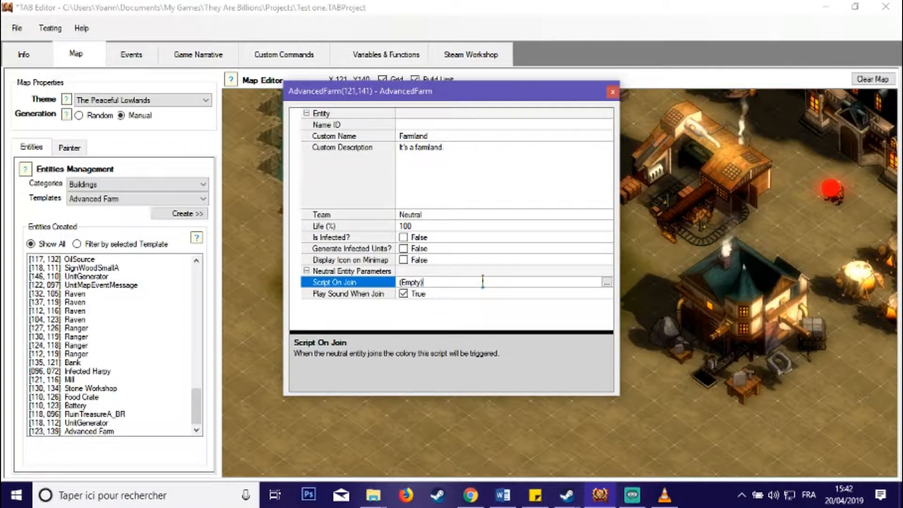
click(606, 283)
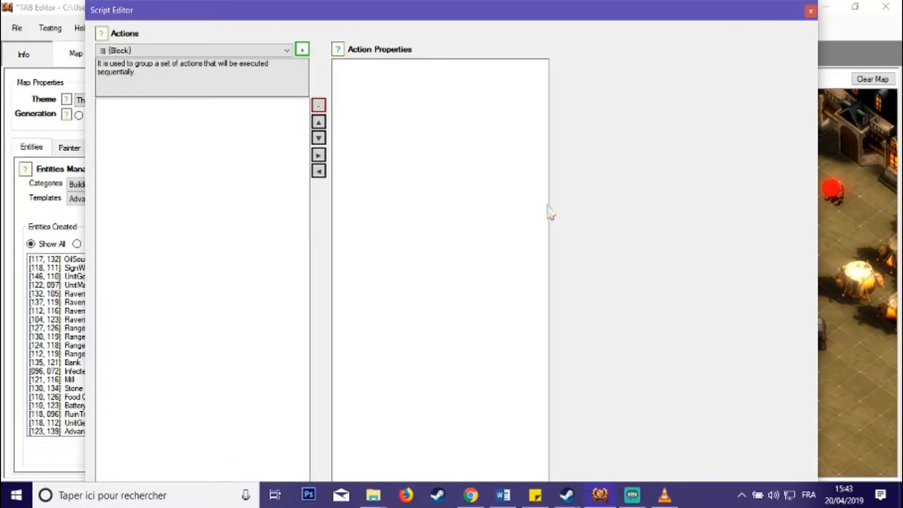
click(811, 11)
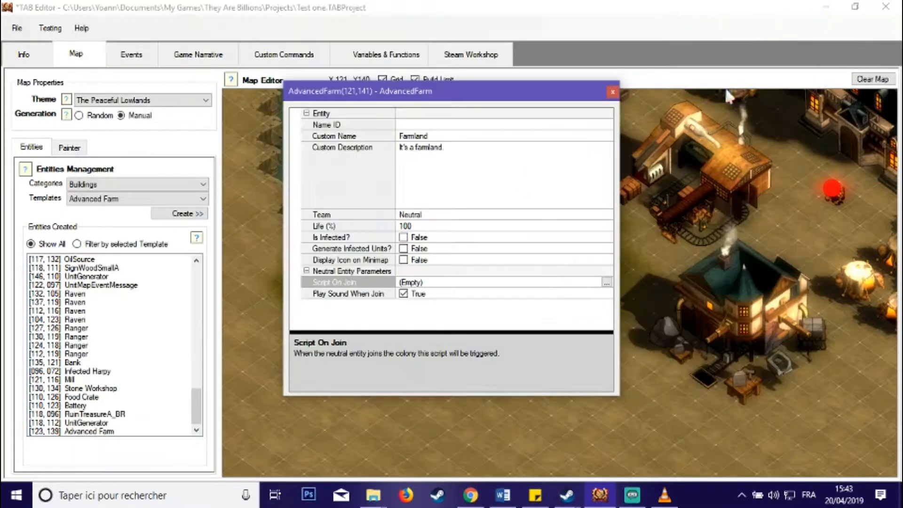
Add a Give / Remove Resources to Colony action to the farm's Script On Join.
click(606, 283)
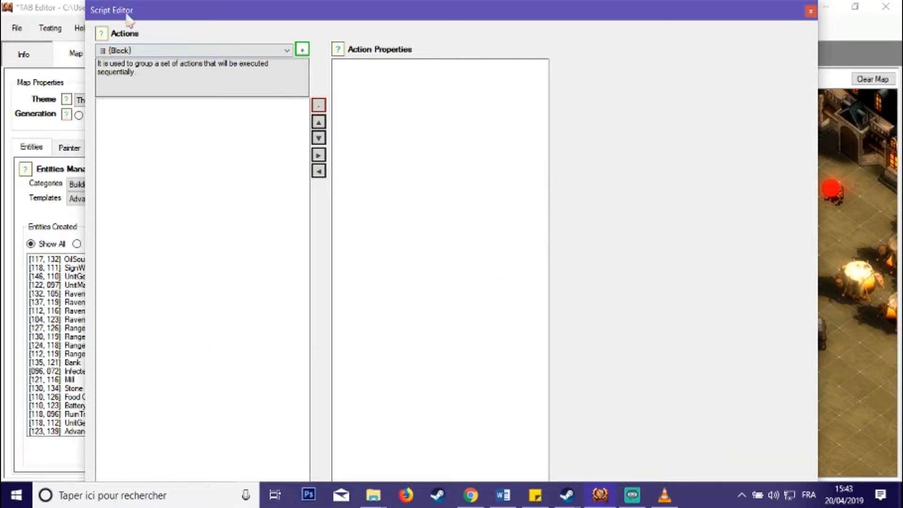
click(221, 56)
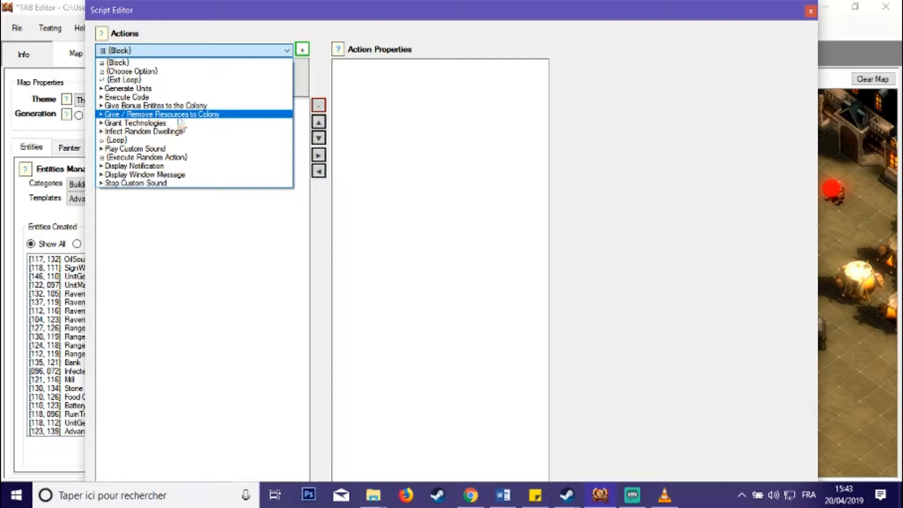
click(210, 118)
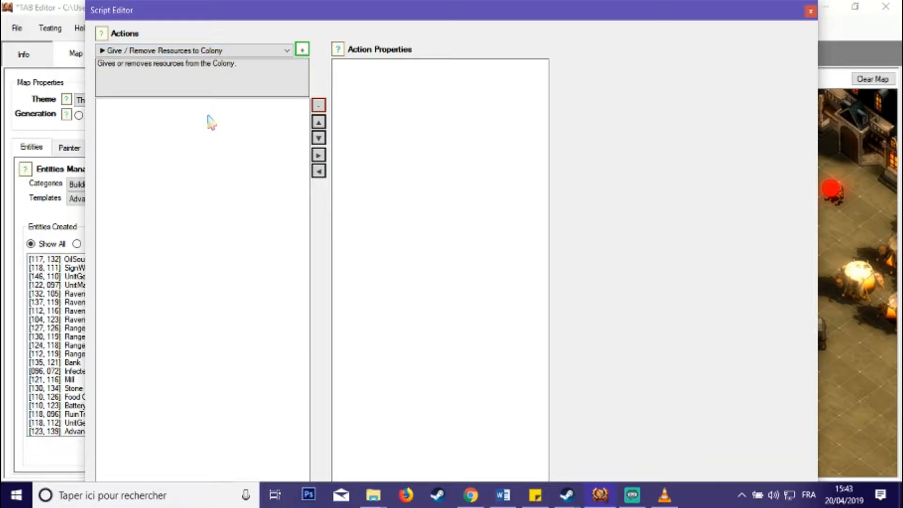
click(301, 48)
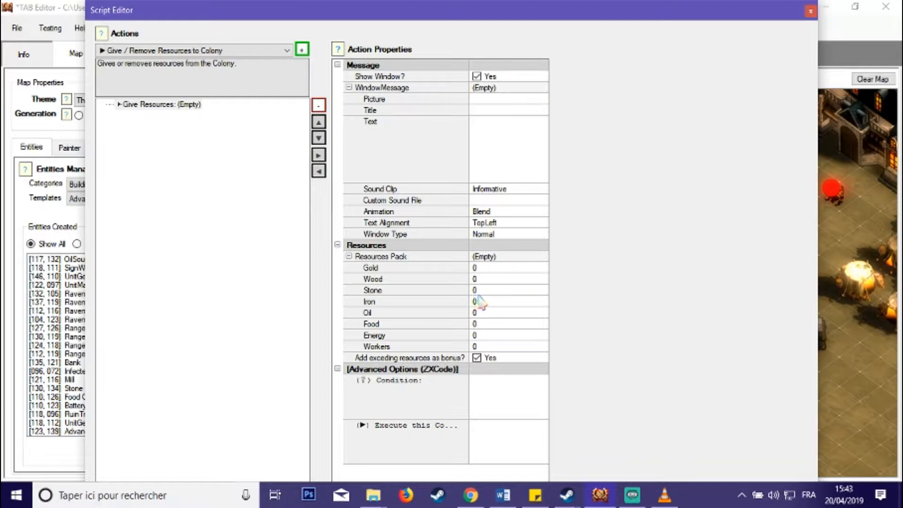
Examine the message's Show Window, Title and Text fields and go through its Sound Clip options, choosing Informative.
click(477, 77)
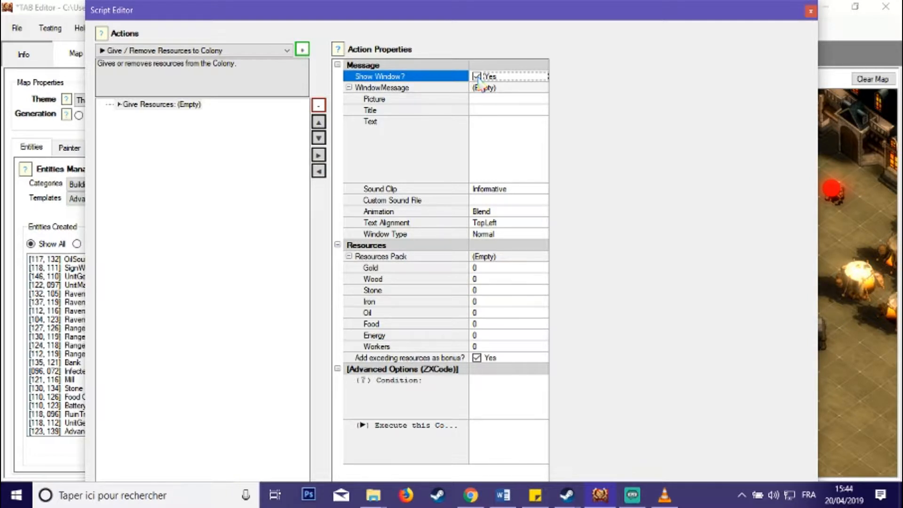
click(513, 109)
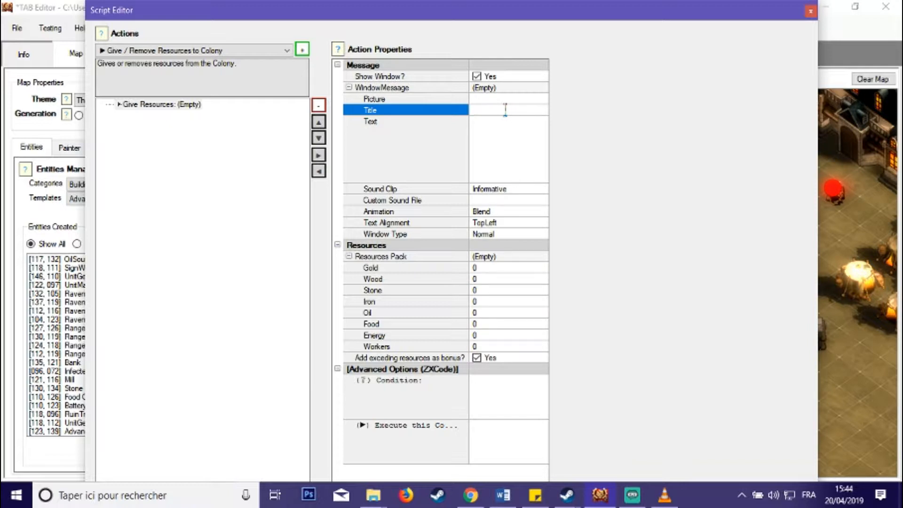
click(490, 123)
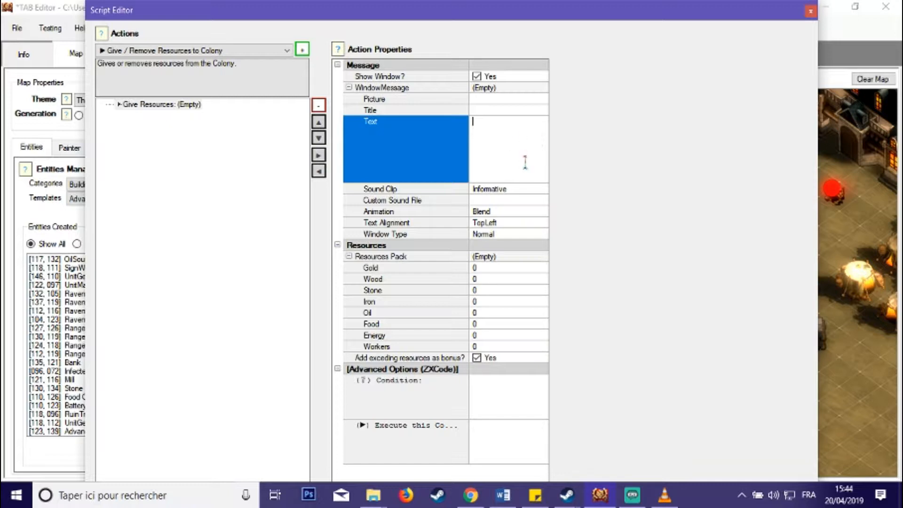
click(542, 190)
click(541, 188)
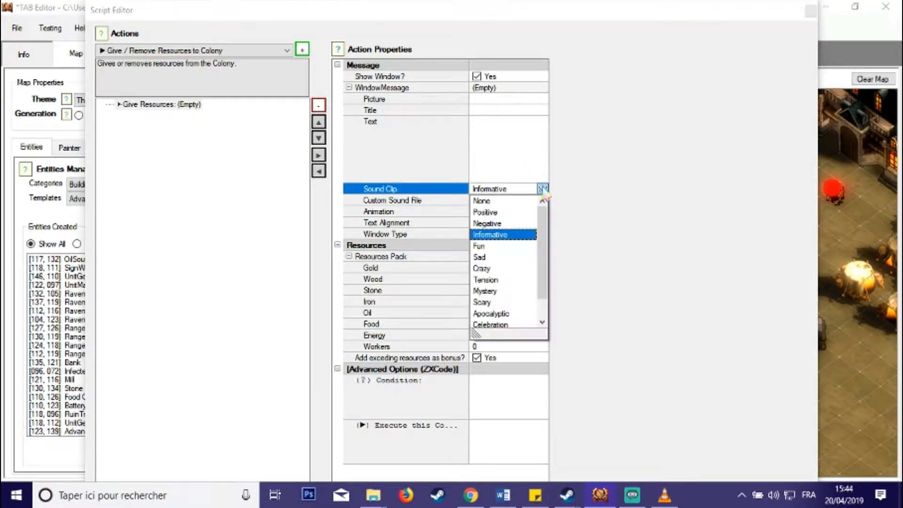
scroll(532, 240, down, 2)
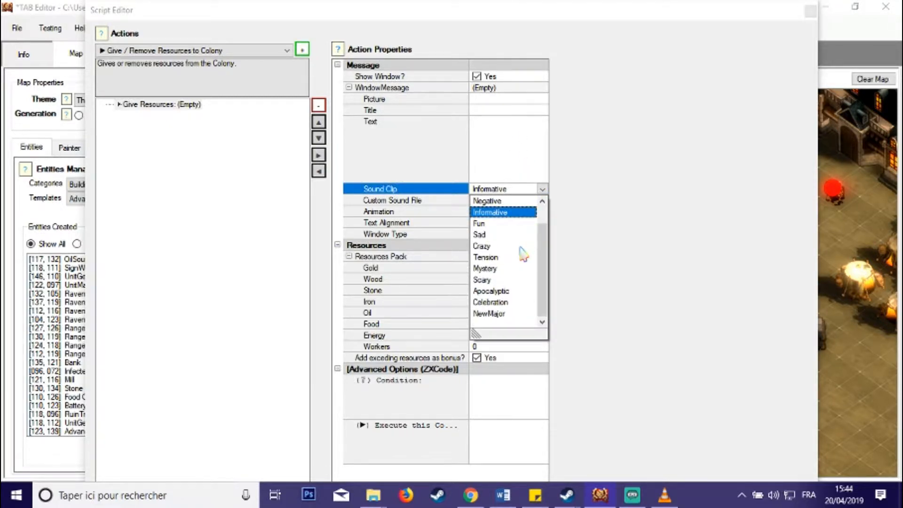
scroll(523, 255, up, 2)
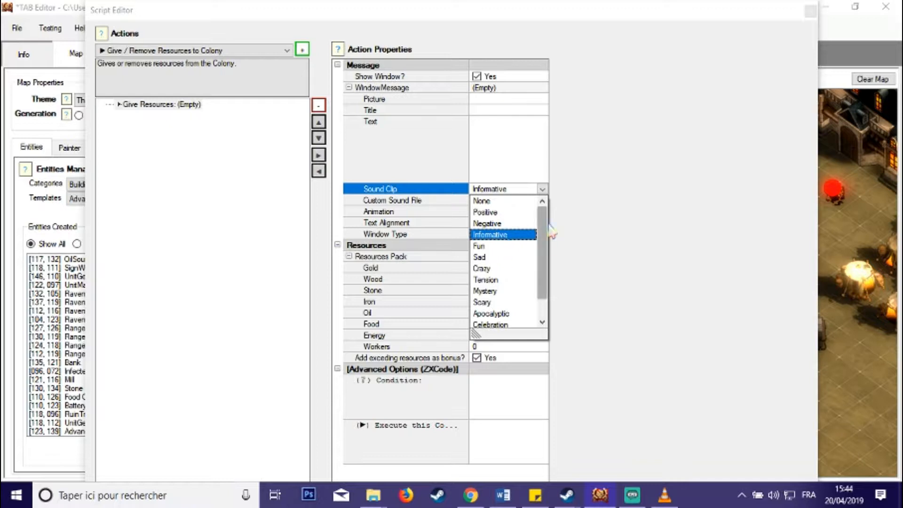
scroll(543, 232, down, 1)
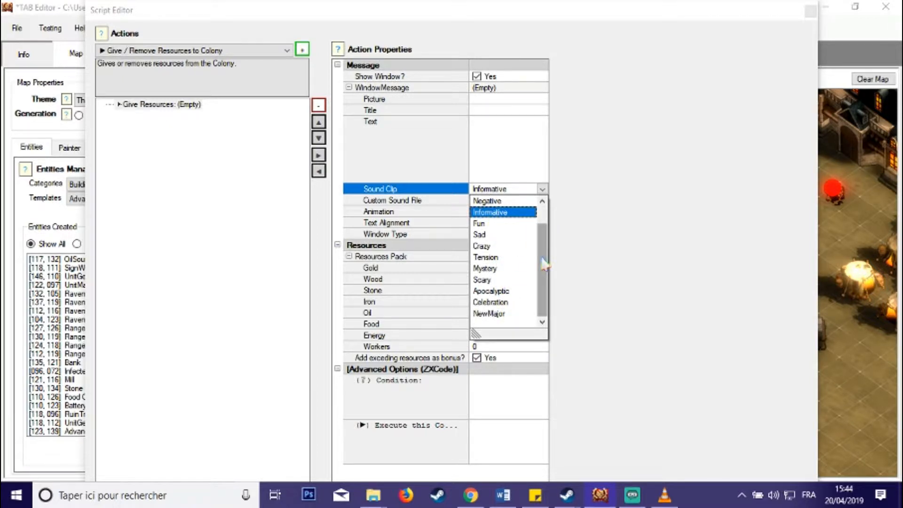
scroll(545, 264, up, 1)
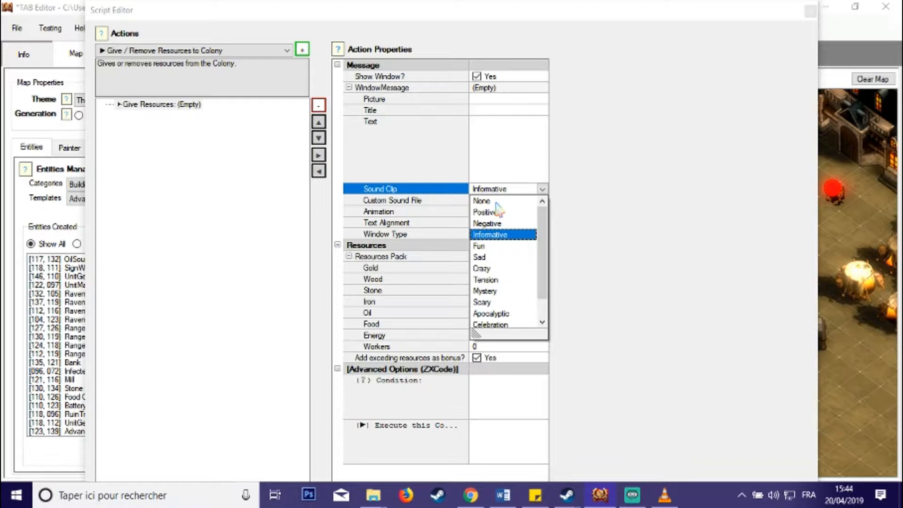
click(502, 235)
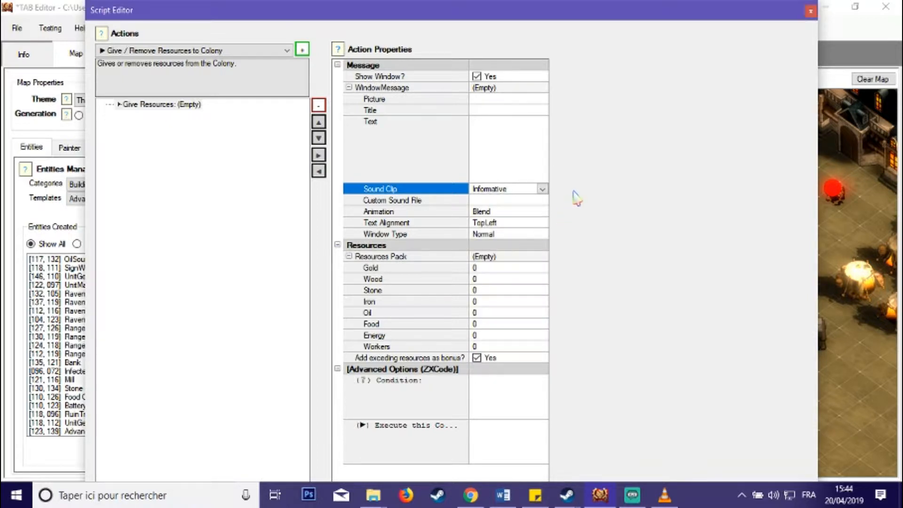
Examine the message's Custom Sound File field and its Animation and Text Alignment options.
click(510, 200)
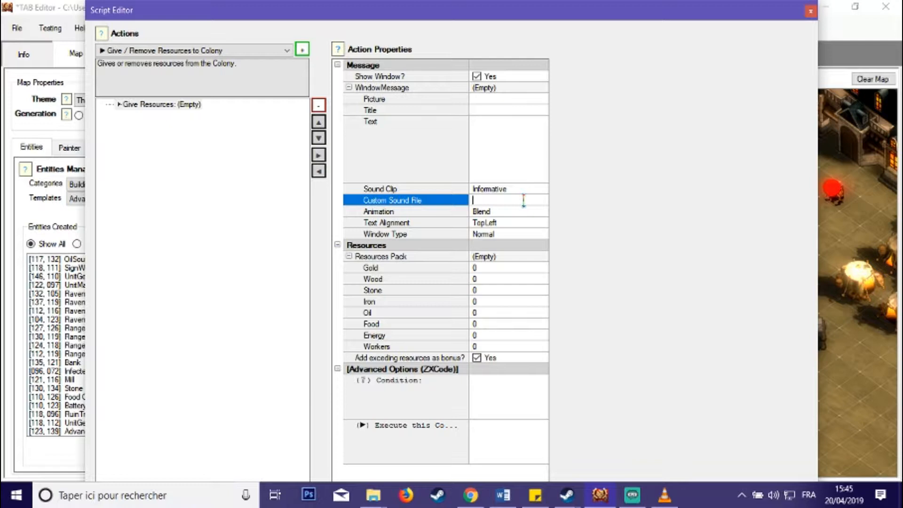
click(512, 212)
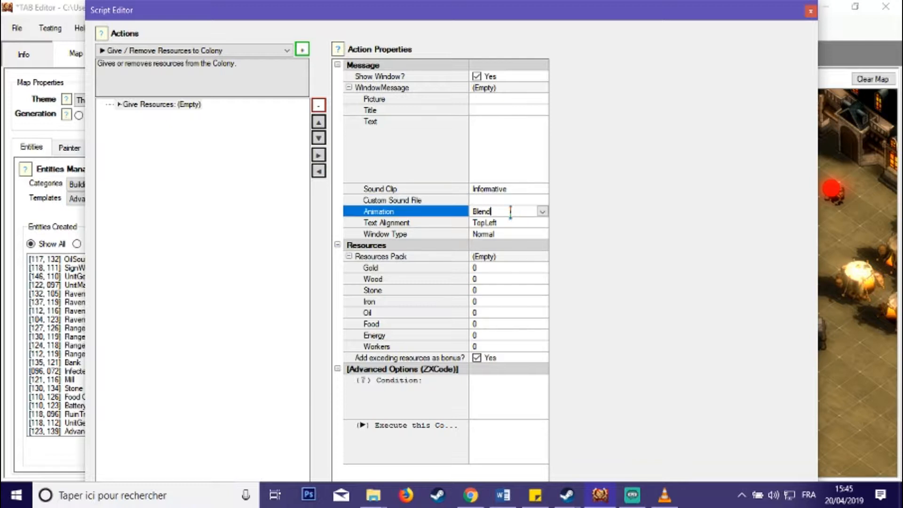
click(541, 212)
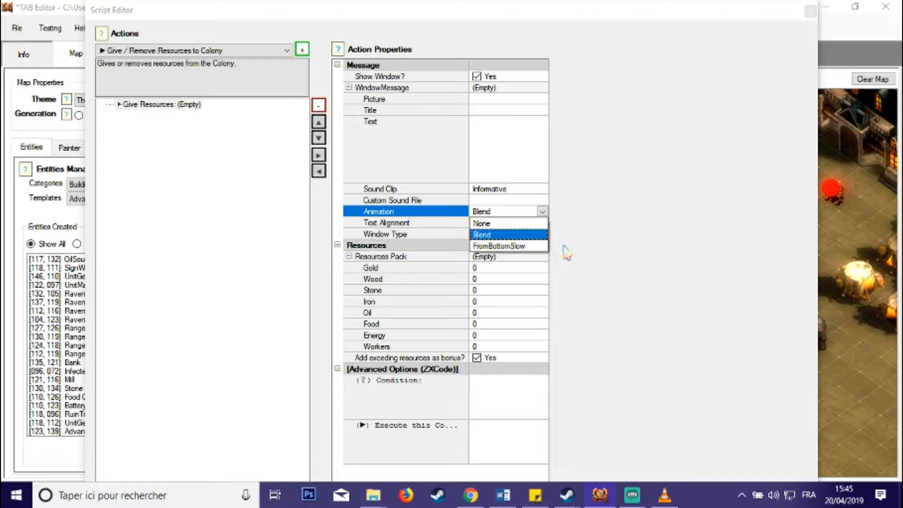
click(592, 252)
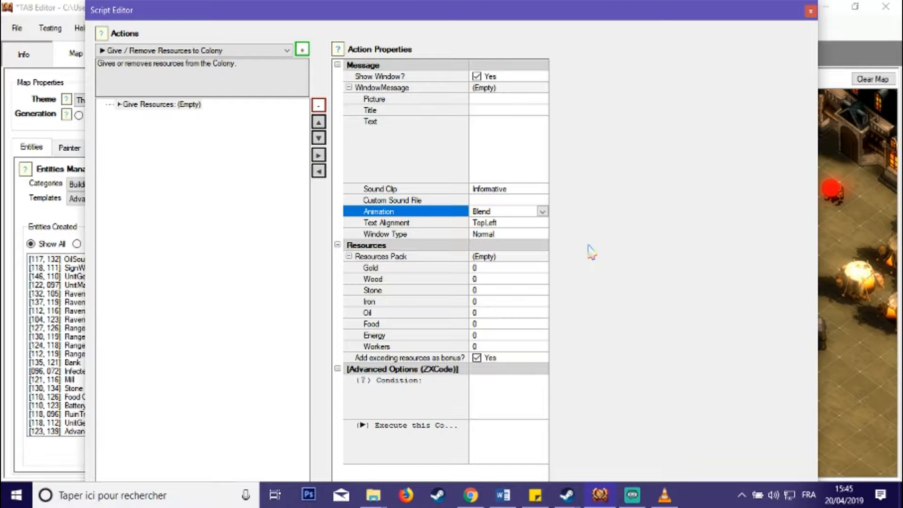
click(544, 225)
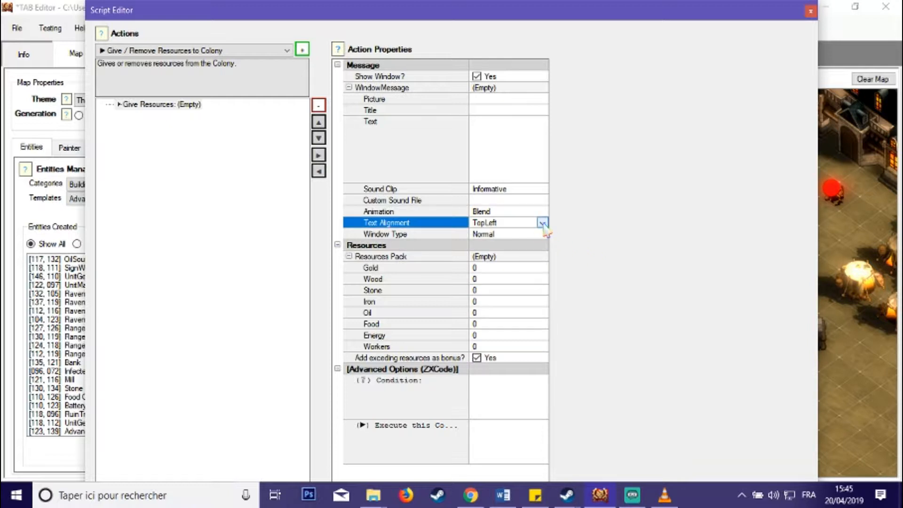
click(544, 224)
click(542, 223)
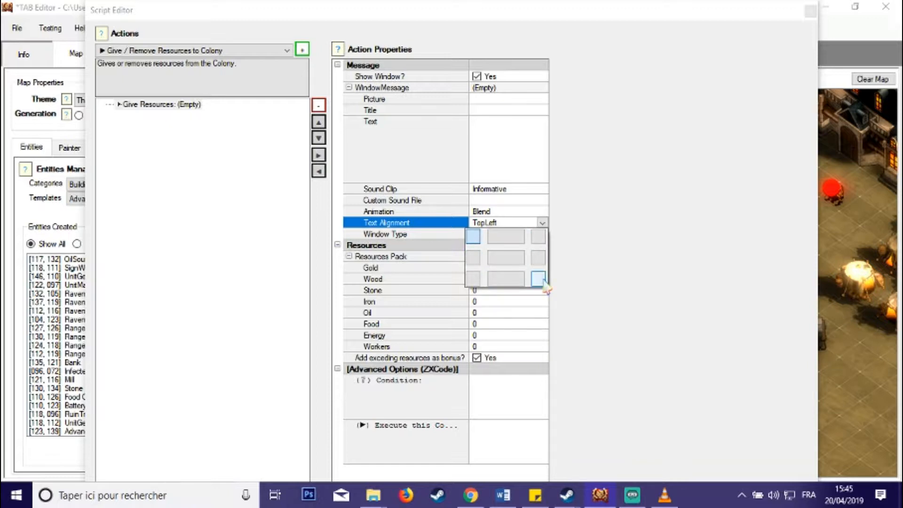
click(592, 235)
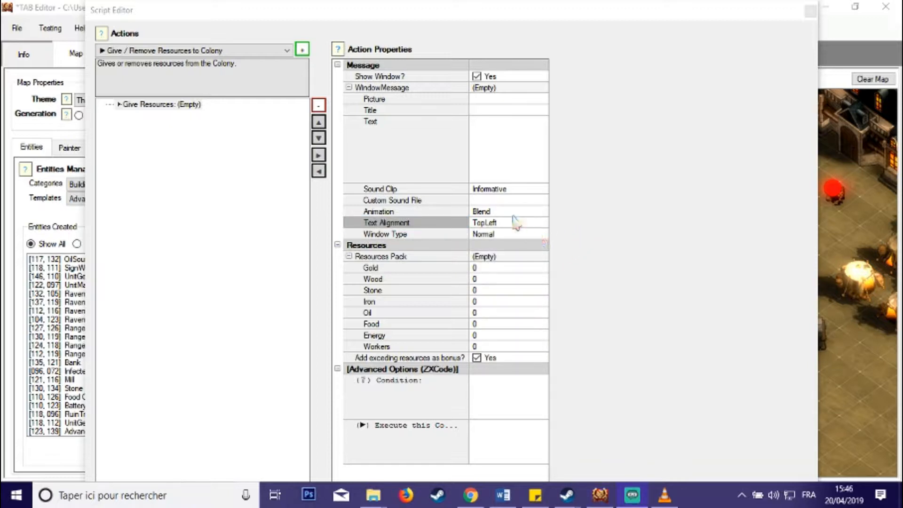
Look through the Window Type options of the message.
click(544, 234)
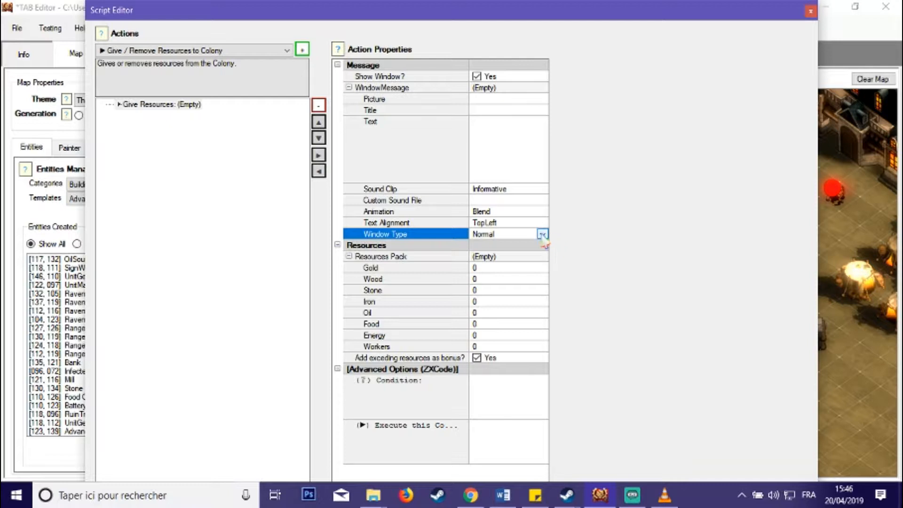
click(542, 234)
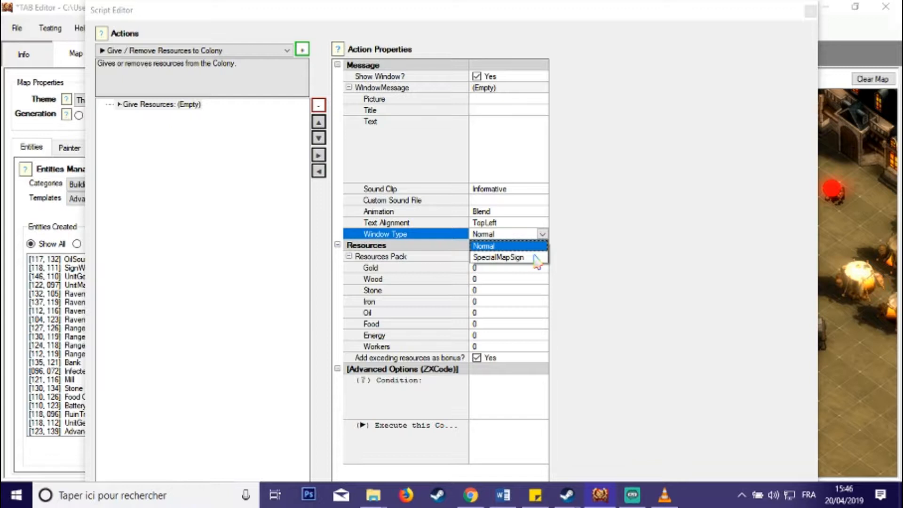
click(565, 261)
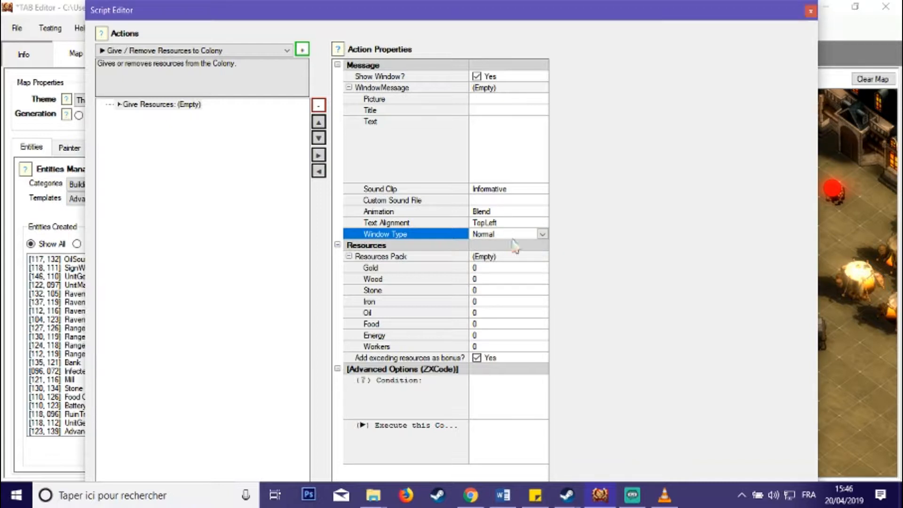
click(542, 234)
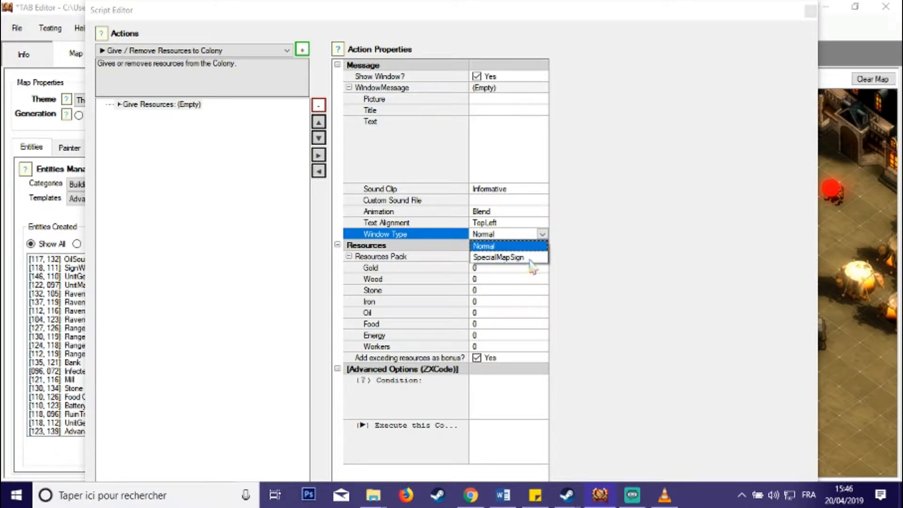
click(565, 240)
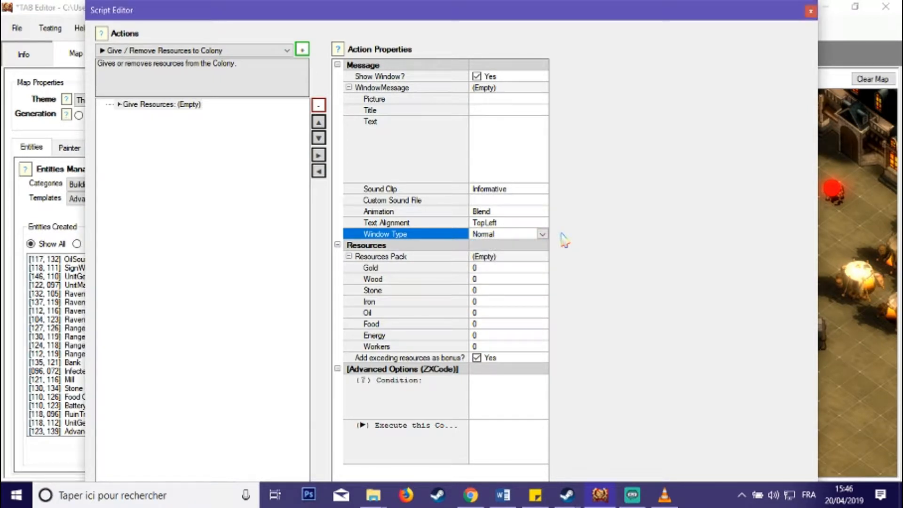
double_click(540, 238)
double_click(542, 239)
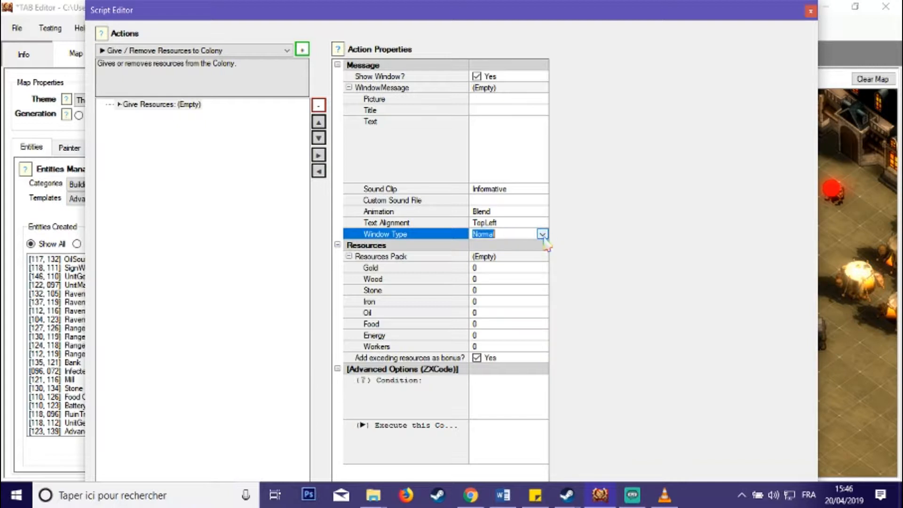
Go through the Resources Pack fields of the action, from Gold to Energy.
click(507, 268)
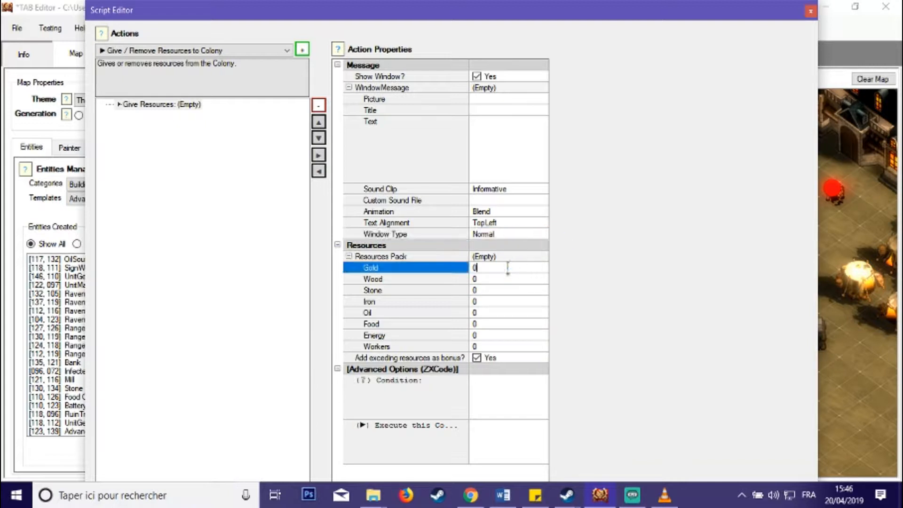
click(506, 279)
click(507, 290)
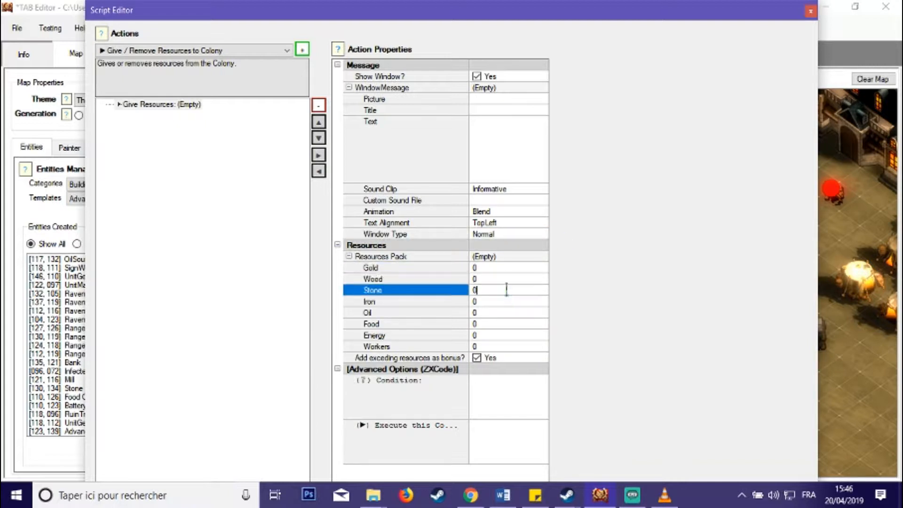
click(505, 301)
click(505, 313)
click(504, 324)
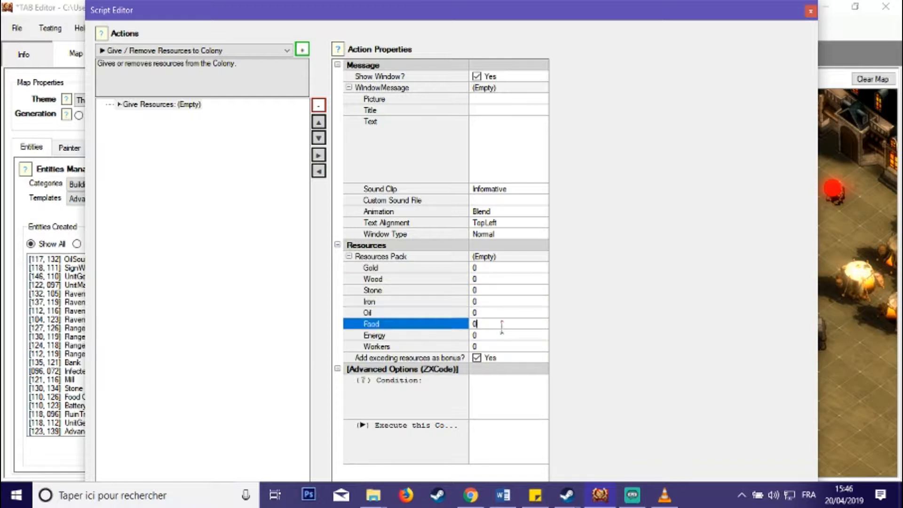
click(503, 335)
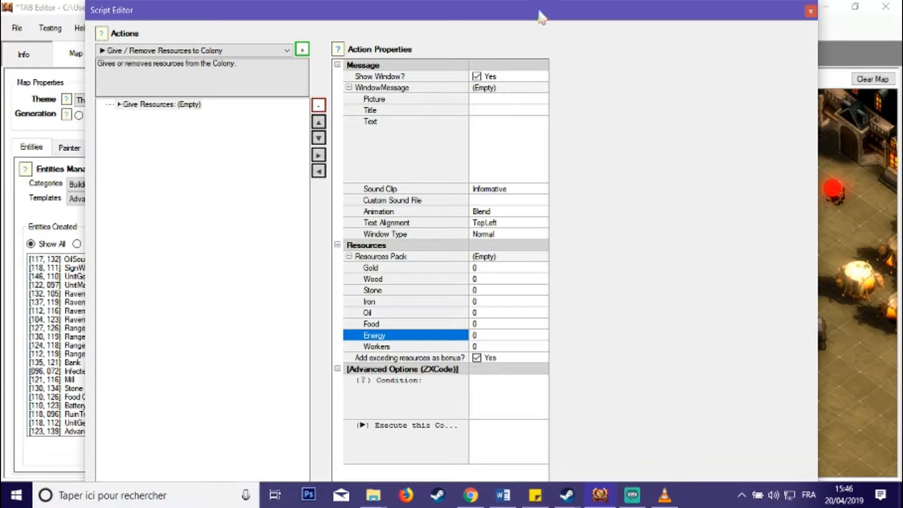
Set the action's Resources Pack to give 100 Gold and 5 Workers.
drag(540, 11, 567, 28)
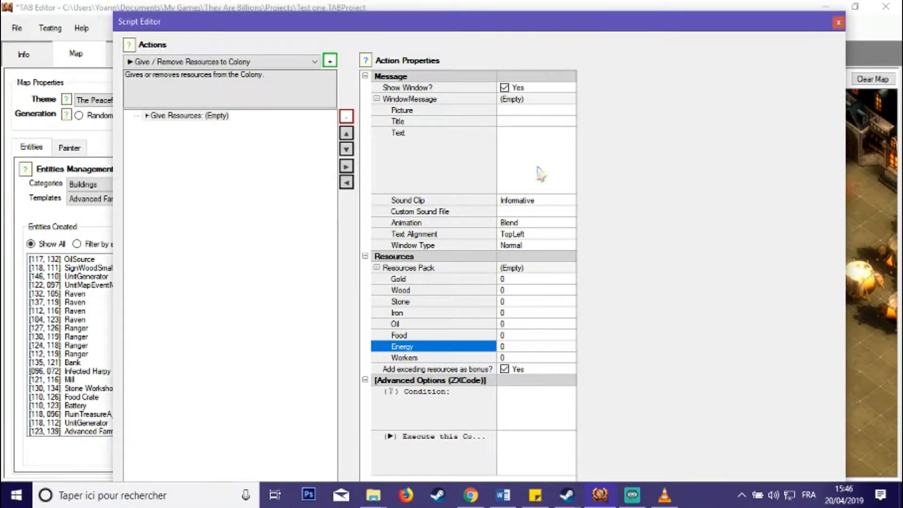
click(526, 279)
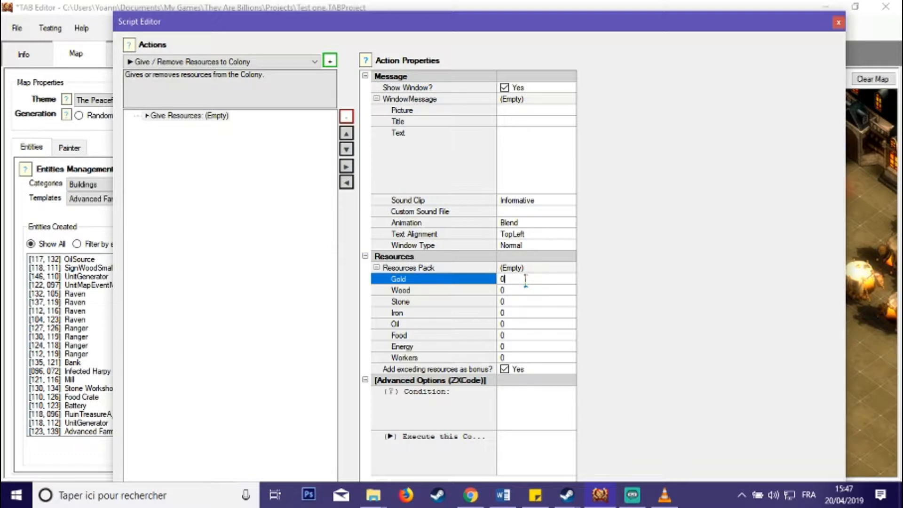
text(100)
click(515, 357)
text(5)
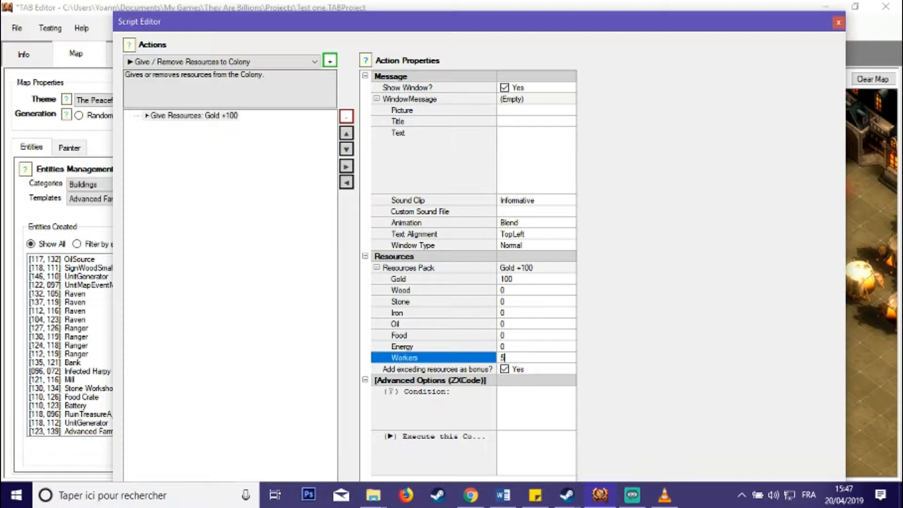
key(Return)
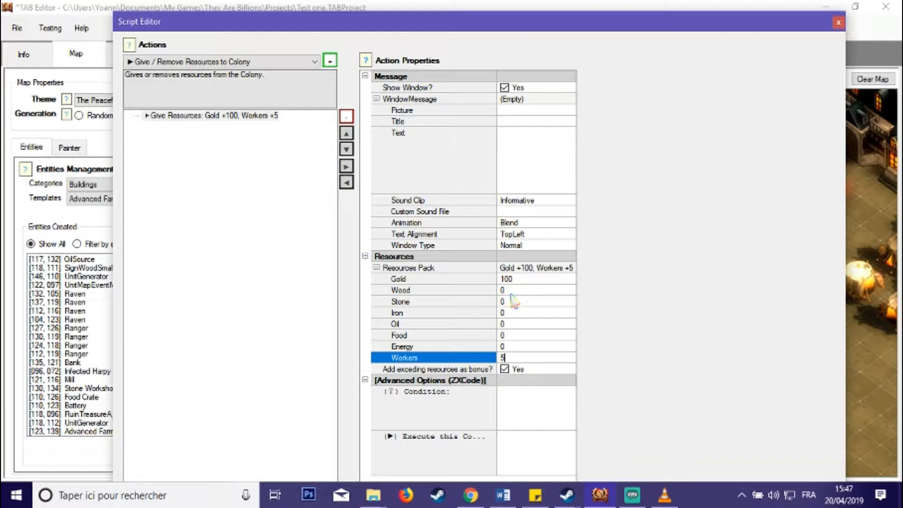
Try a negative Gold amount of -100 in the Resources Pack to remove gold from the colony.
click(513, 279)
drag(514, 280, 485, 283)
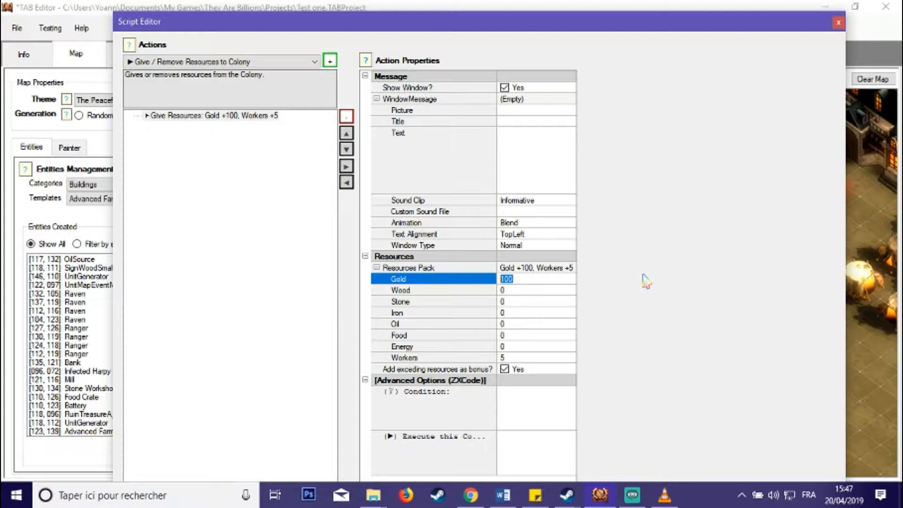
text(-100)
key(Return)
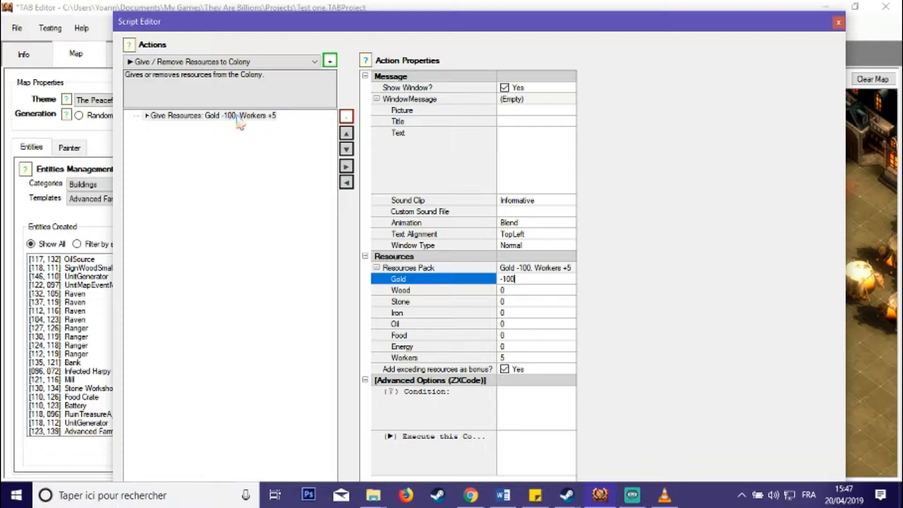
Set the Gold amount of the Resources Pack back to 100.
double_click(509, 279)
text(100)
key(Return)
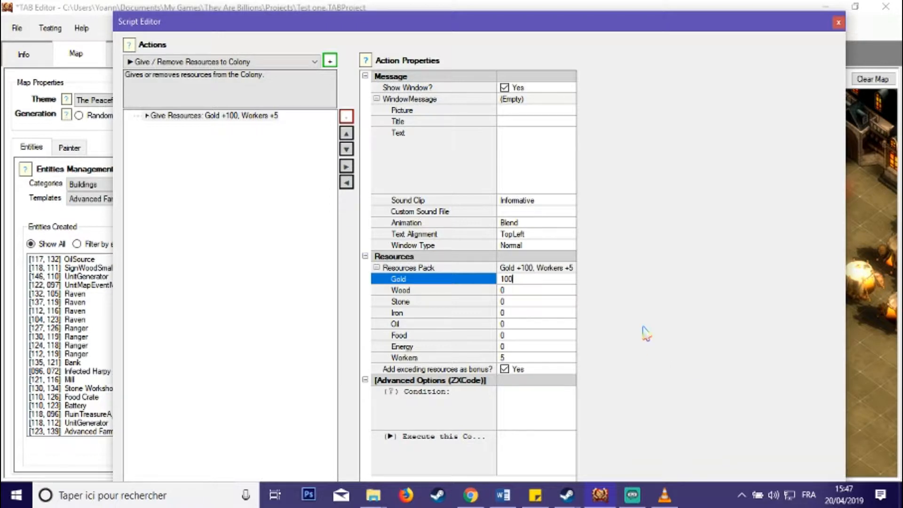
Close the script editor and turn off Play Sound When Join for the farm.
click(838, 23)
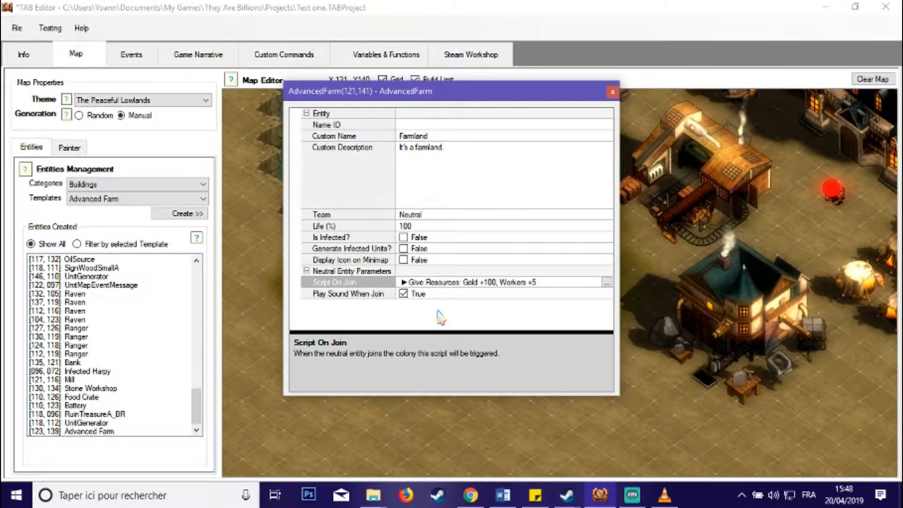
click(403, 294)
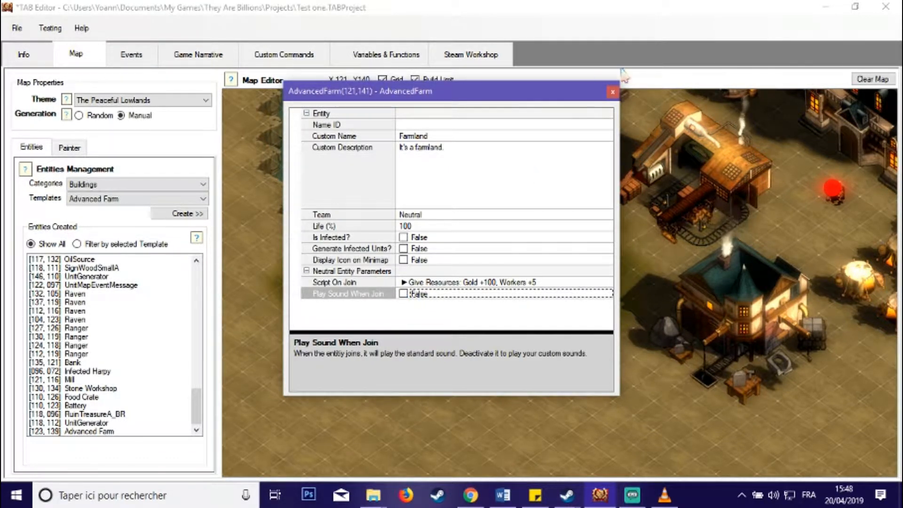
Close the farm's parameters and switch the entity category to Environment to view its templates.
click(612, 93)
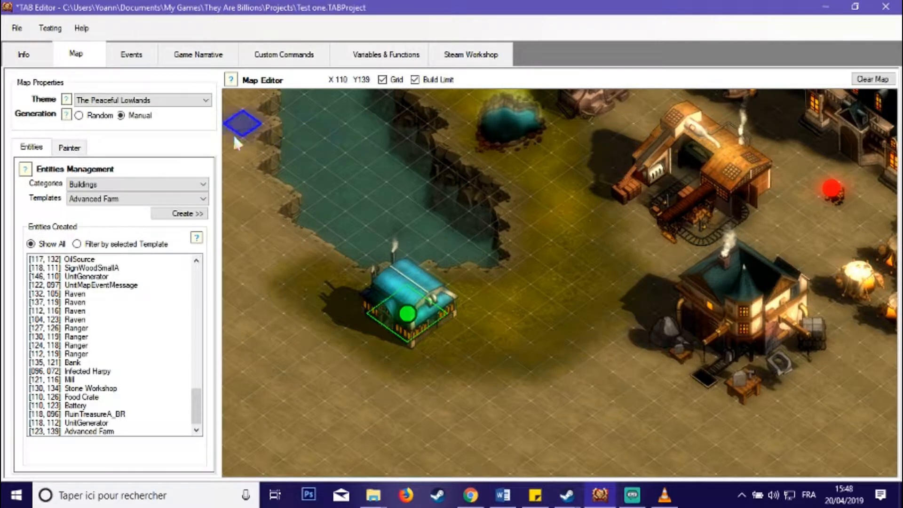
click(187, 184)
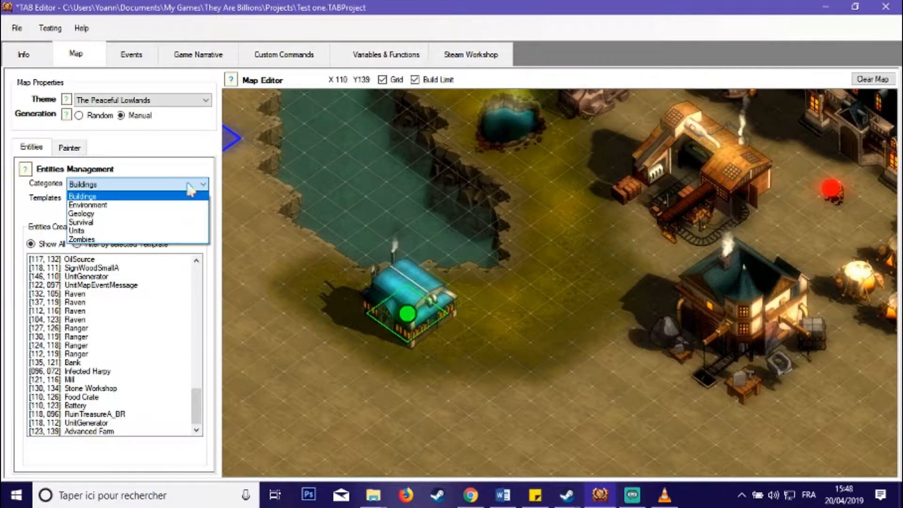
click(150, 205)
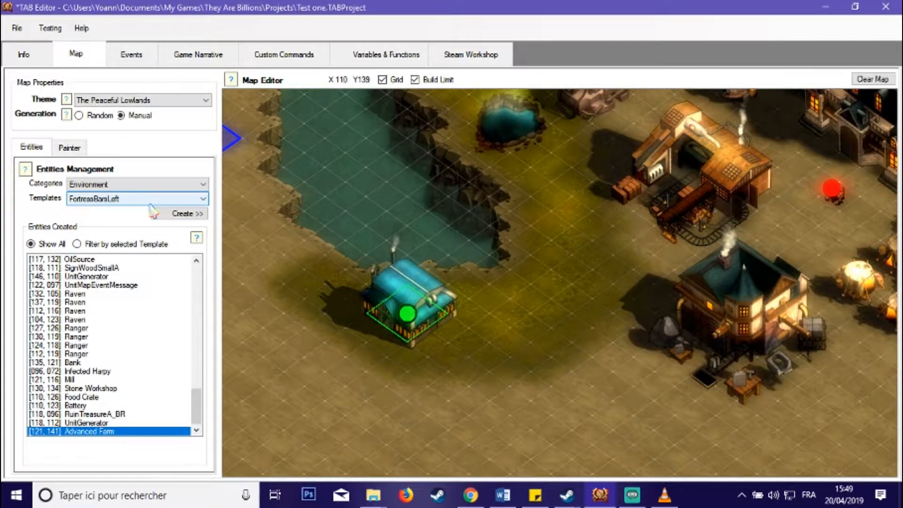
click(150, 203)
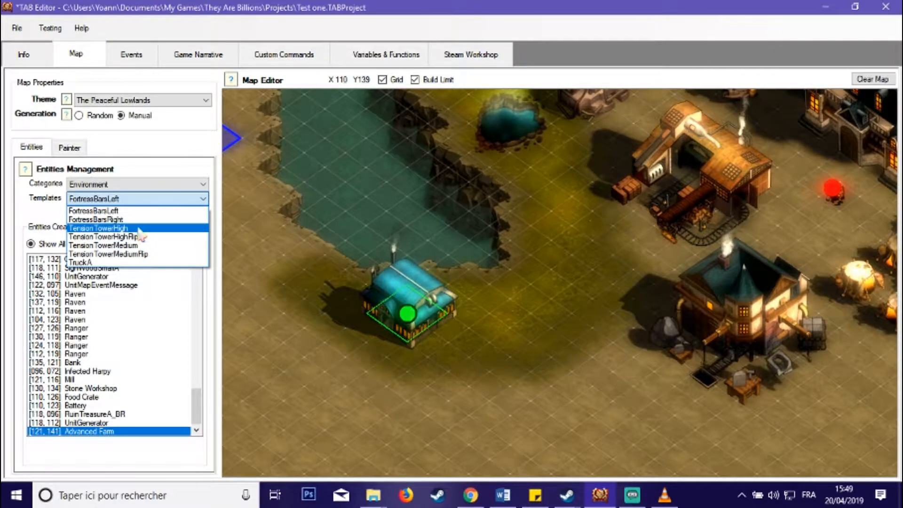
click(354, 213)
Examine the fortress bar pieces that form the enclosure around the Infected Giant, selecting individual segments.
scroll(546, 225, down, 3)
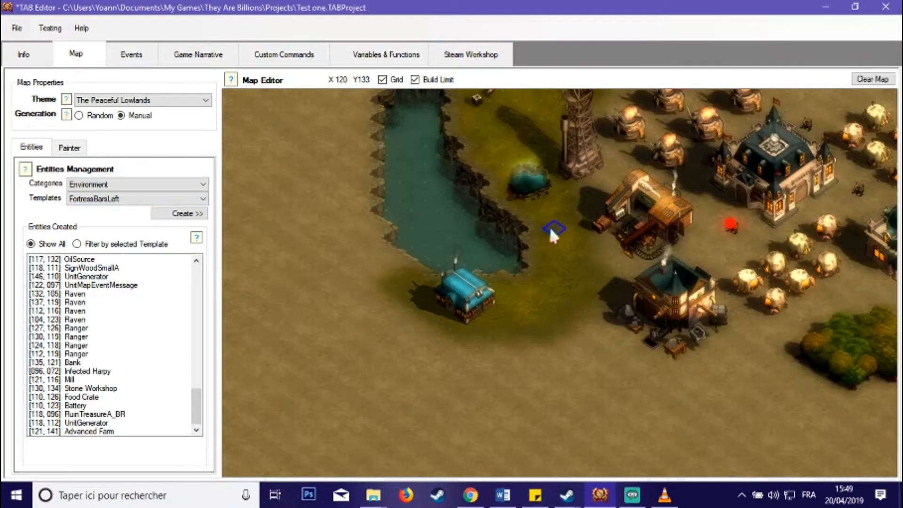
drag(549, 225, 405, 441)
scroll(584, 189, down, 1)
drag(585, 188, 504, 309)
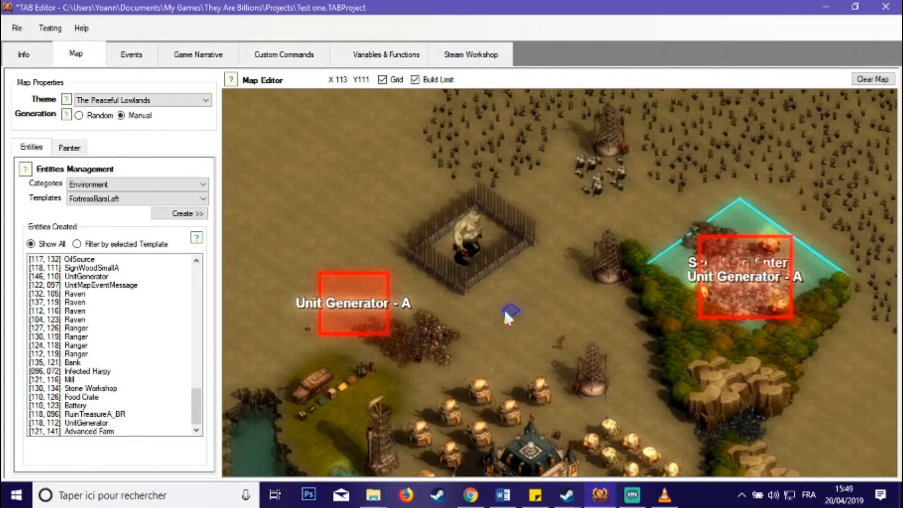
scroll(503, 306, up, 5)
drag(431, 281, 566, 269)
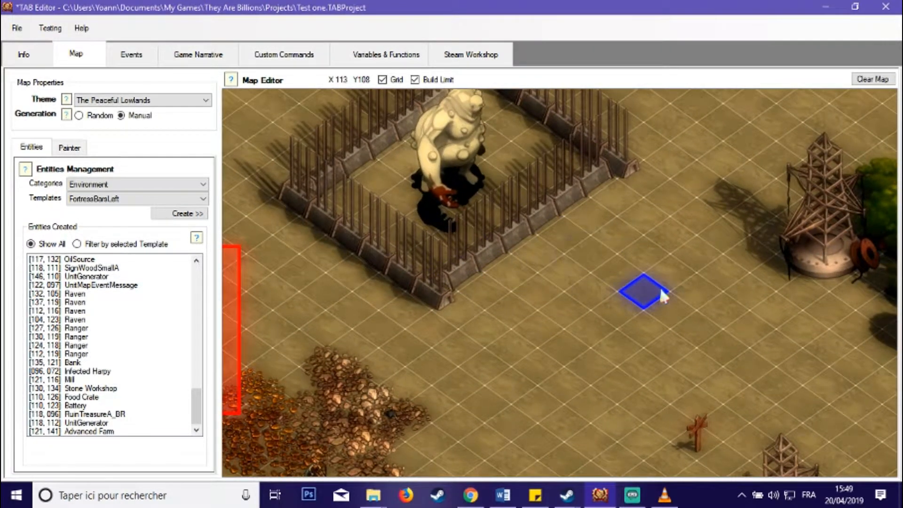
scroll(612, 226, down, 3)
drag(579, 221, 590, 212)
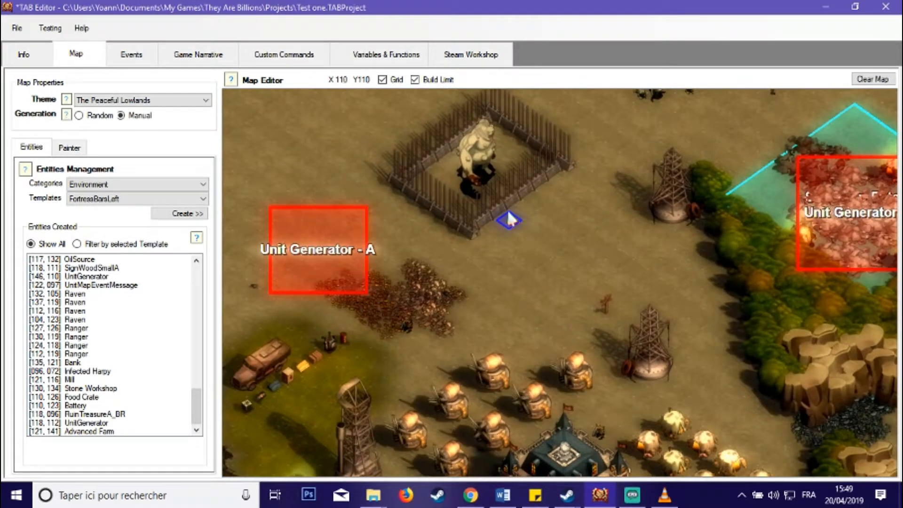
click(493, 209)
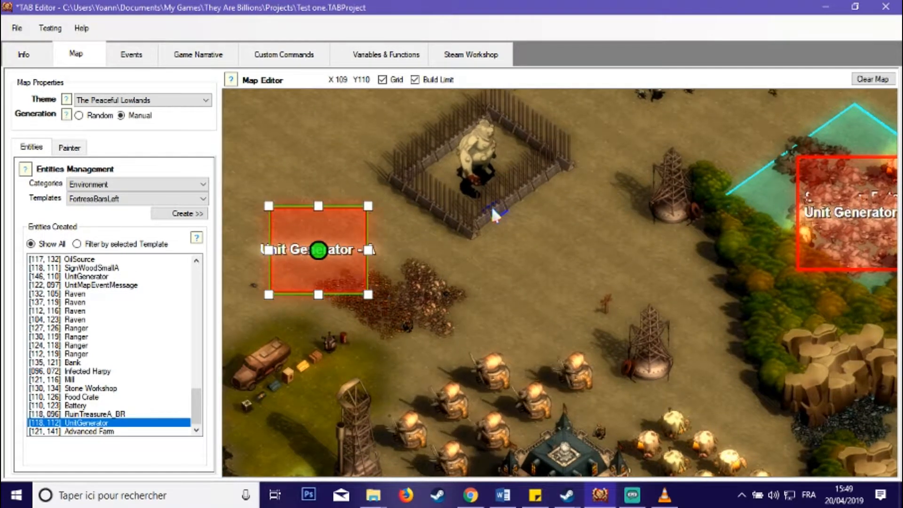
click(492, 207)
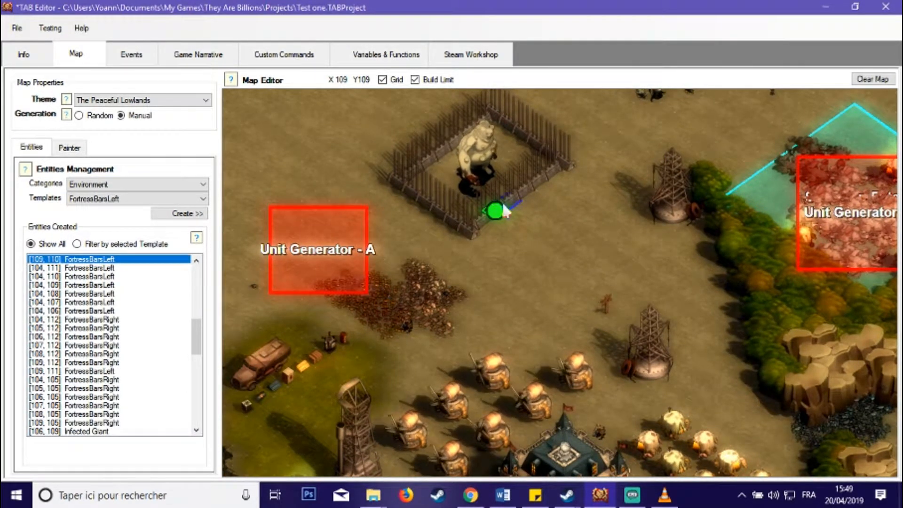
click(453, 220)
click(452, 219)
click(475, 241)
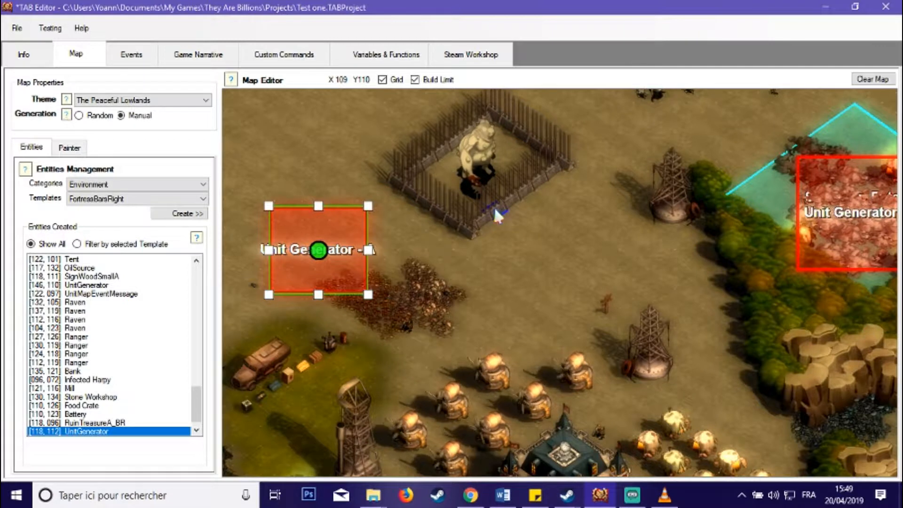
Create a straight row of eight FortressBarsLeft entities from X 113, Y 113 to X 113, Y 106 on the open ground.
click(139, 199)
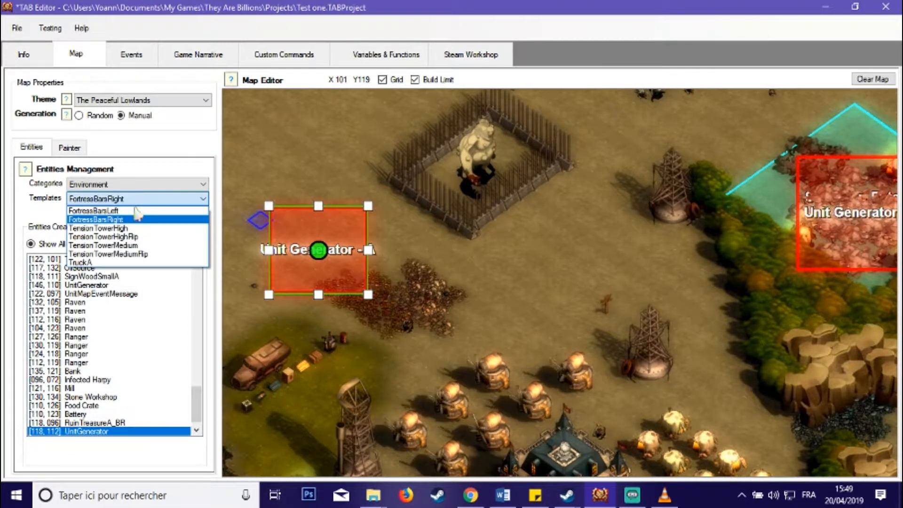
click(135, 210)
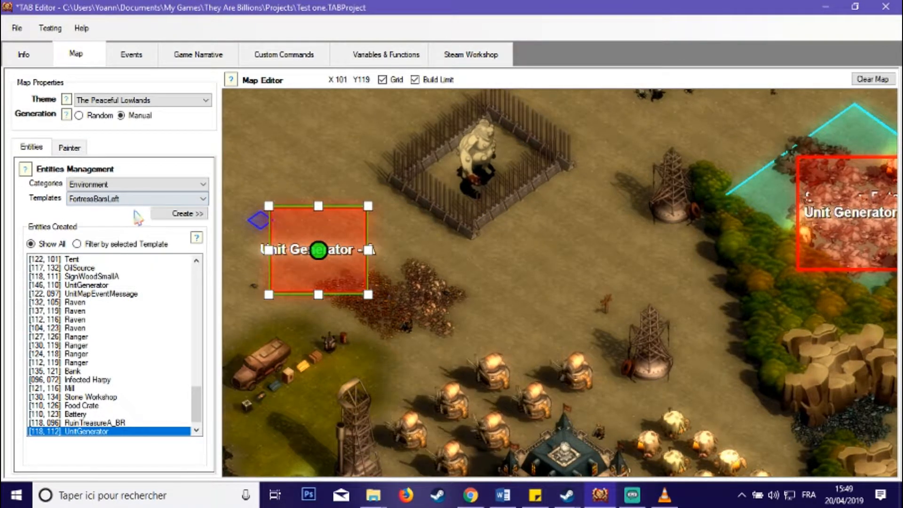
scroll(580, 300, up, 3)
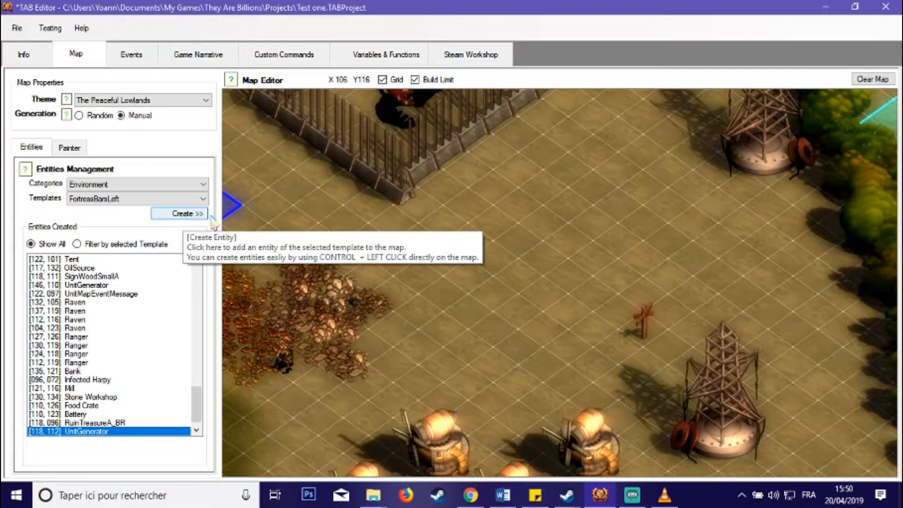
click(464, 273)
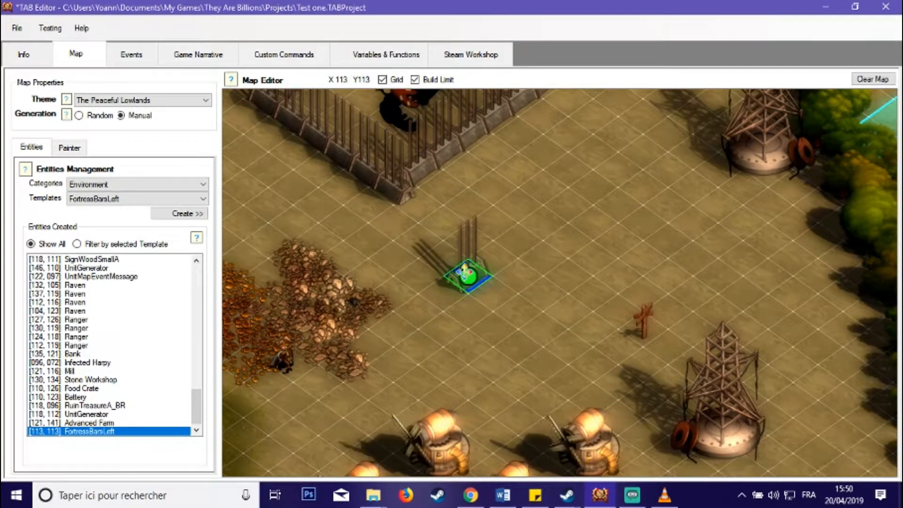
click(486, 259)
click(523, 237)
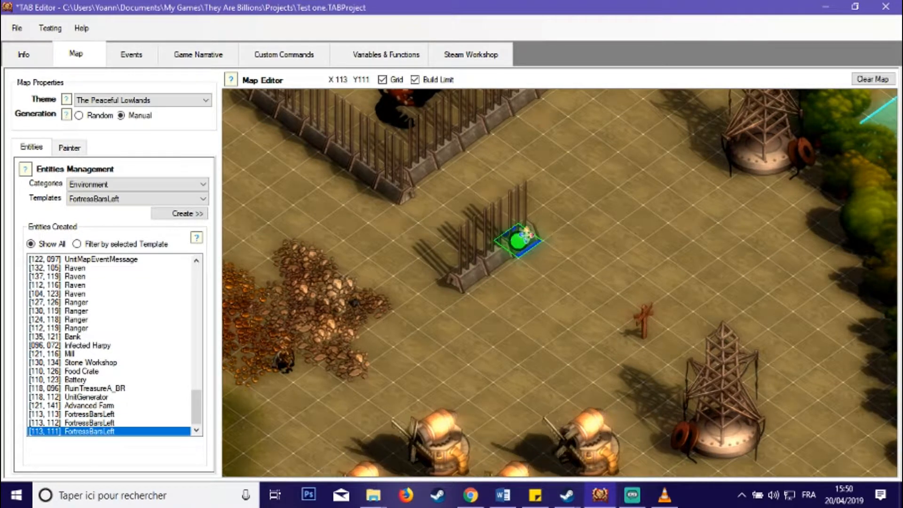
click(552, 218)
click(576, 202)
click(602, 186)
click(627, 175)
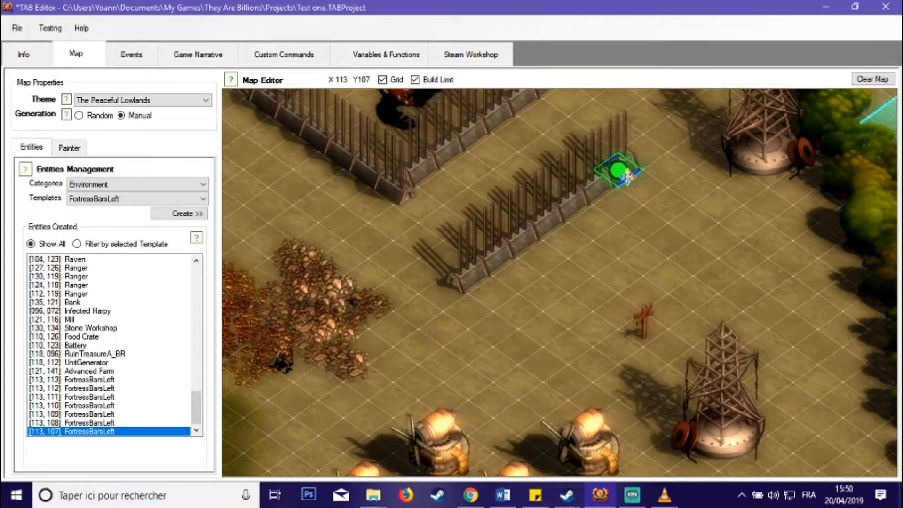
click(652, 159)
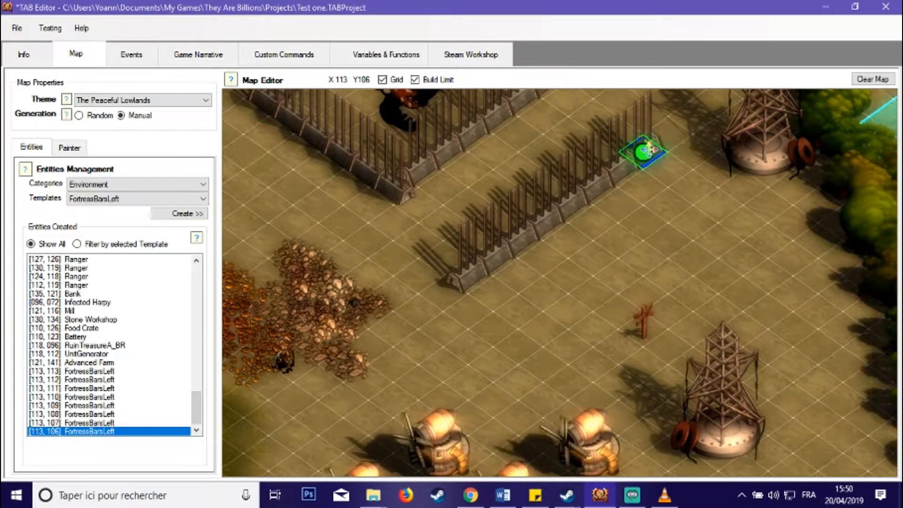
Delete all eight FortressBarsLeft pieces of the new row, one after another.
right_click(642, 151)
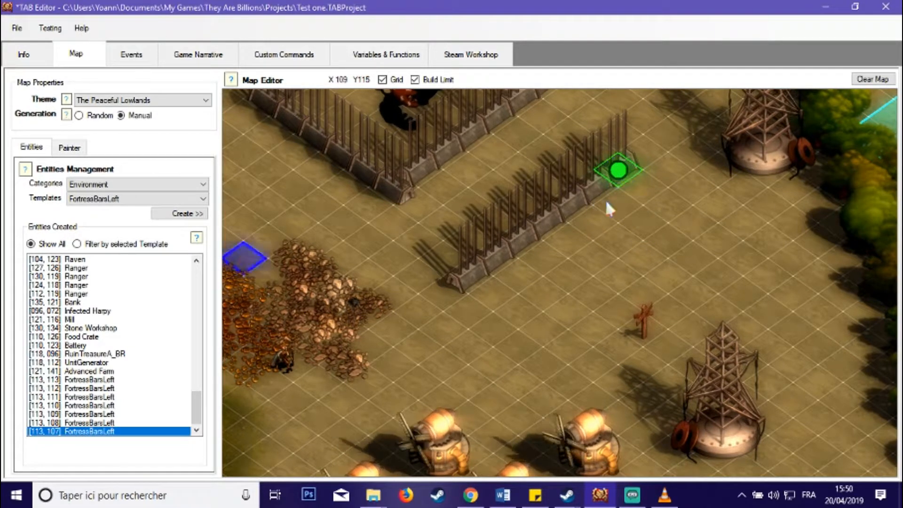
right_click(616, 169)
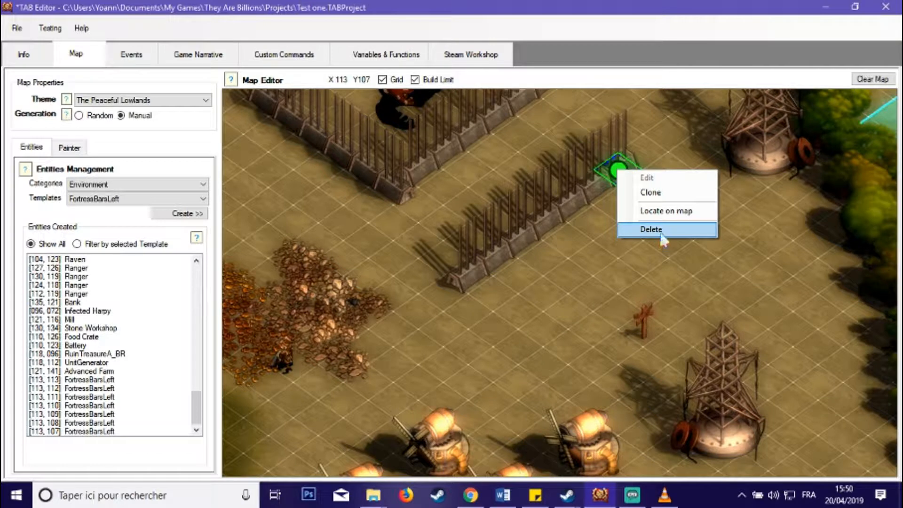
click(630, 257)
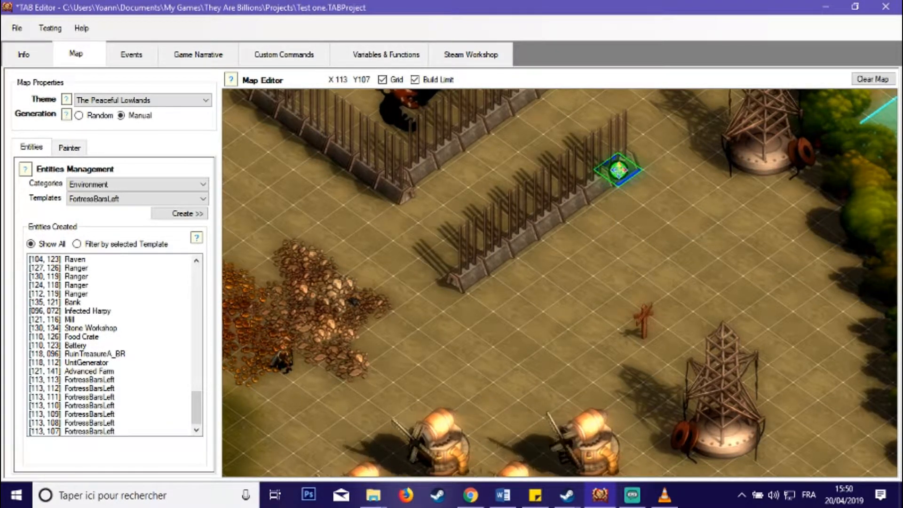
drag(619, 169, 608, 194)
key(Delete)
key(Delete)
key(Delete)
key(Delete)
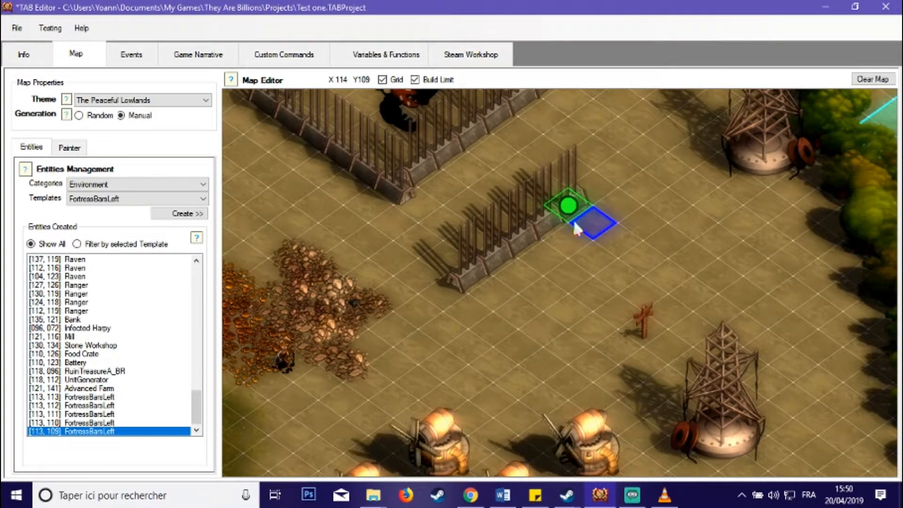
key(Delete)
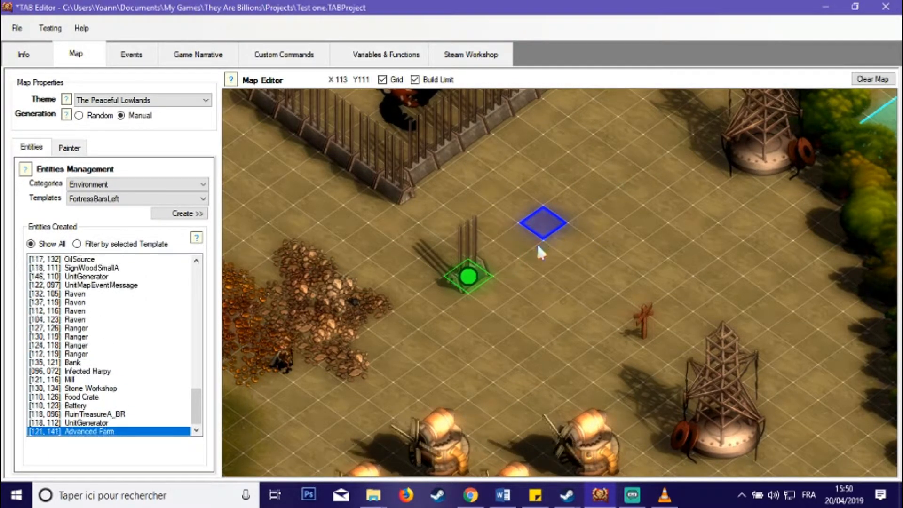
key(Delete)
Examine the TensionTowerHigh entity standing beside the oil source.
scroll(531, 247, down, 3)
drag(533, 220, 520, 252)
scroll(588, 247, down, 2)
drag(588, 248, 619, 97)
scroll(497, 231, up, 2)
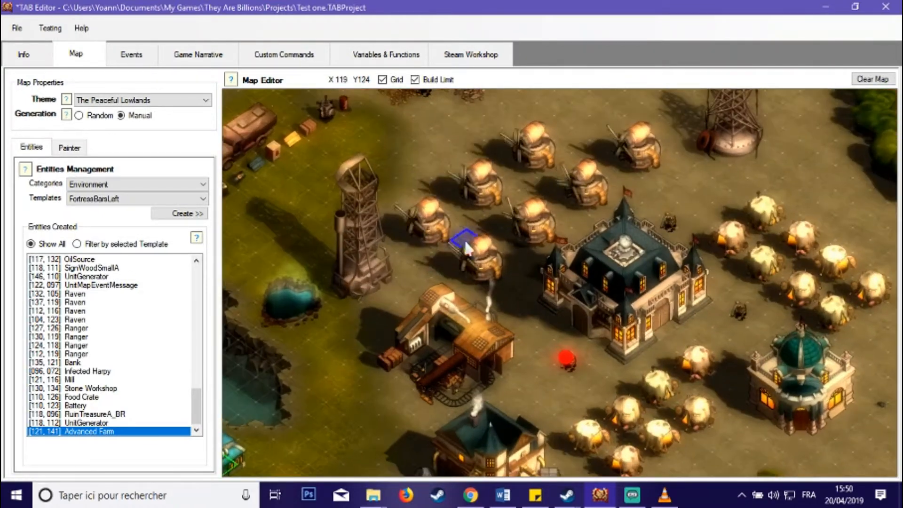
drag(396, 177, 519, 136)
scroll(517, 143, up, 2)
click(468, 224)
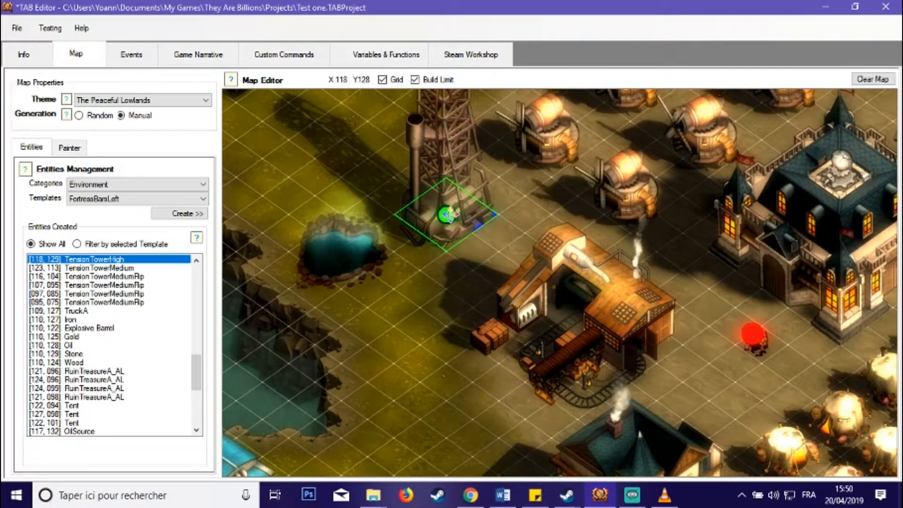
scroll(524, 179, down, 2)
scroll(522, 164, up, 1)
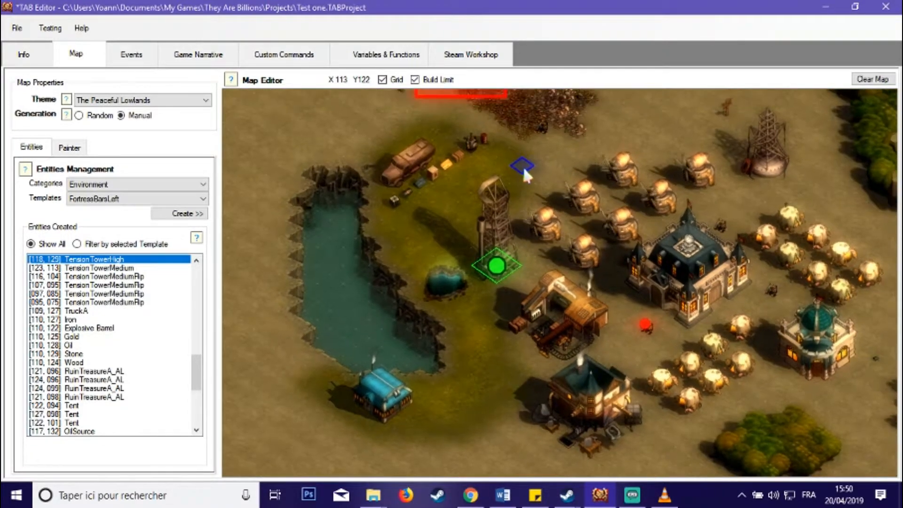
scroll(472, 271, up, 1)
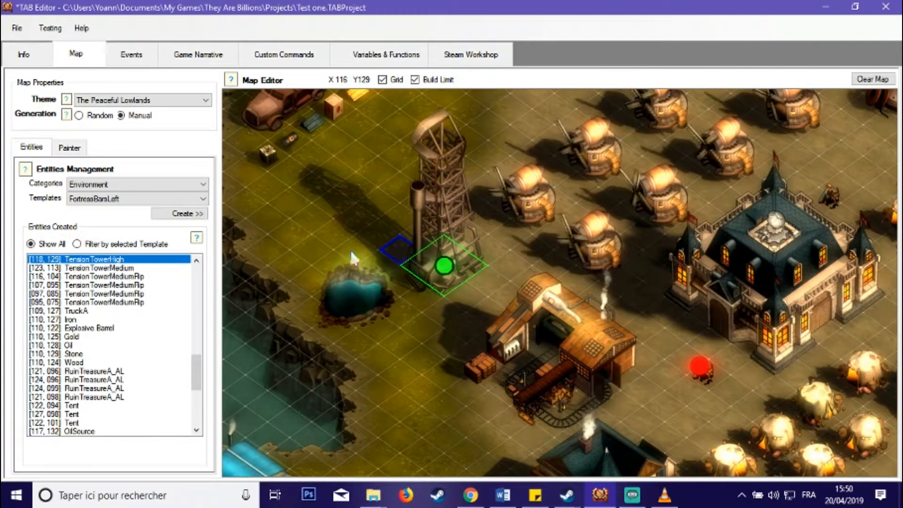
Place a TensionTowerHighFlip entity at X 115, Y 129 beside the existing high tower and delete it again.
click(138, 198)
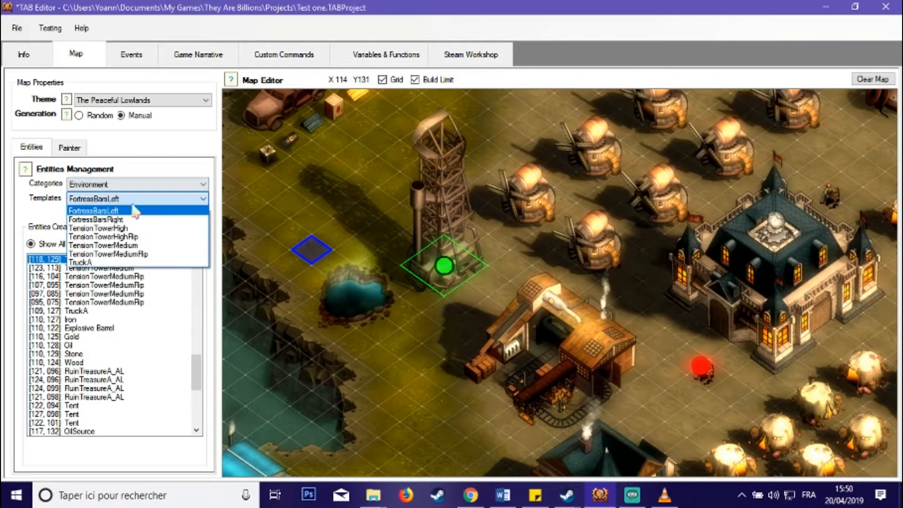
click(146, 237)
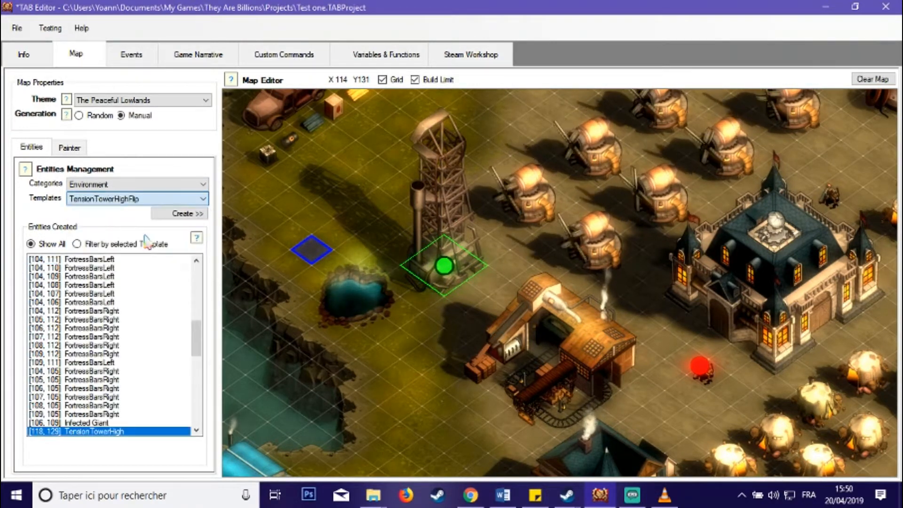
click(352, 216)
scroll(295, 256, down, 2)
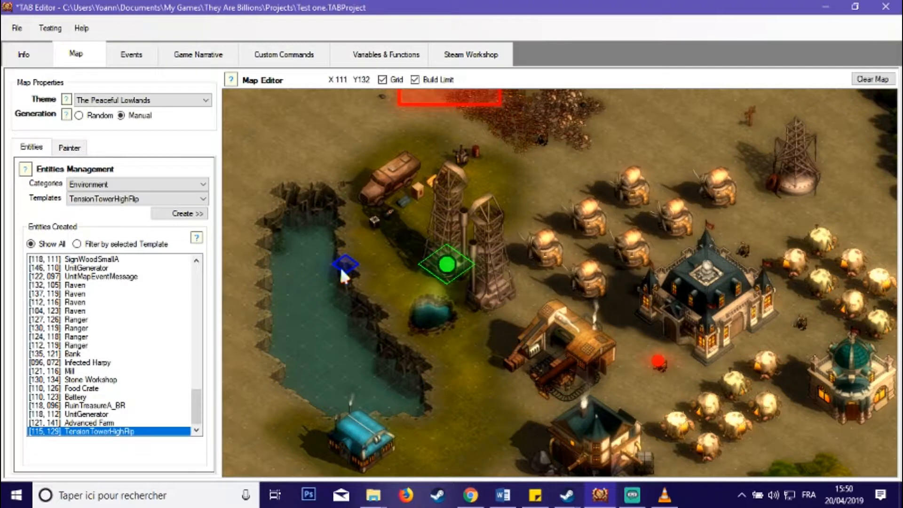
key(Delete)
Compare the TensionTowerMediumFlip near the forest edge with the TensionTowerMedium by the wooden sign, selecting each one.
drag(893, 197, 536, 318)
scroll(523, 277, up, 2)
drag(523, 277, 590, 390)
scroll(589, 389, down, 2)
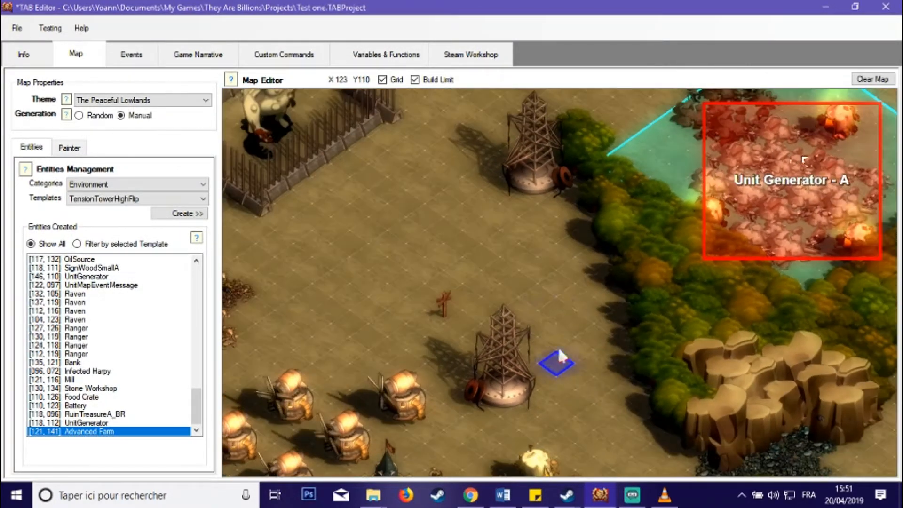
click(540, 186)
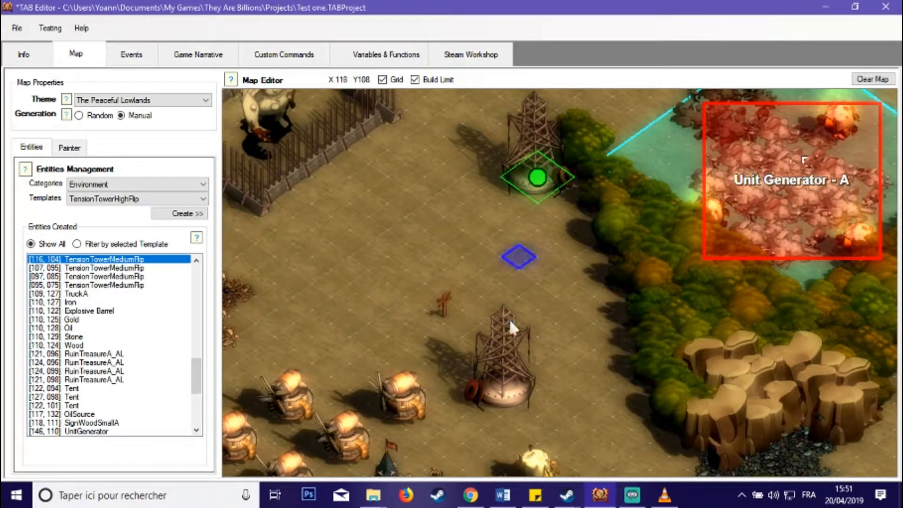
click(533, 383)
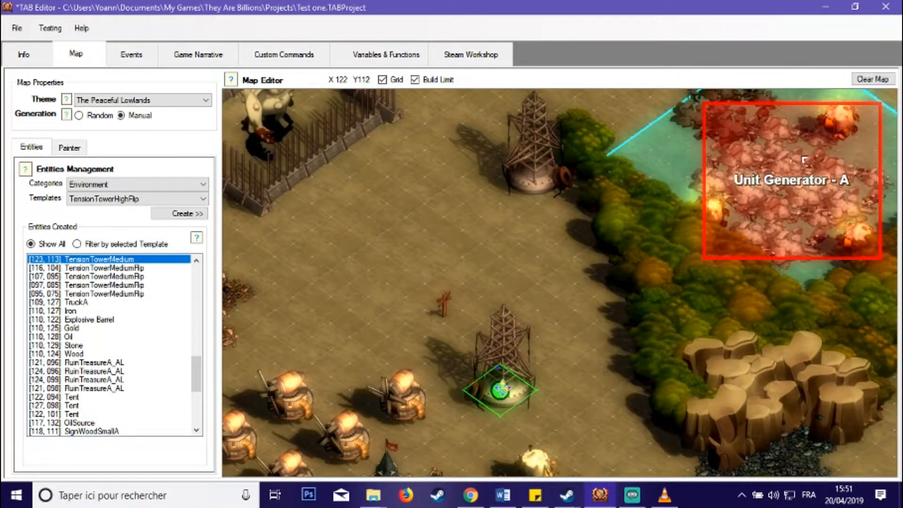
click(562, 380)
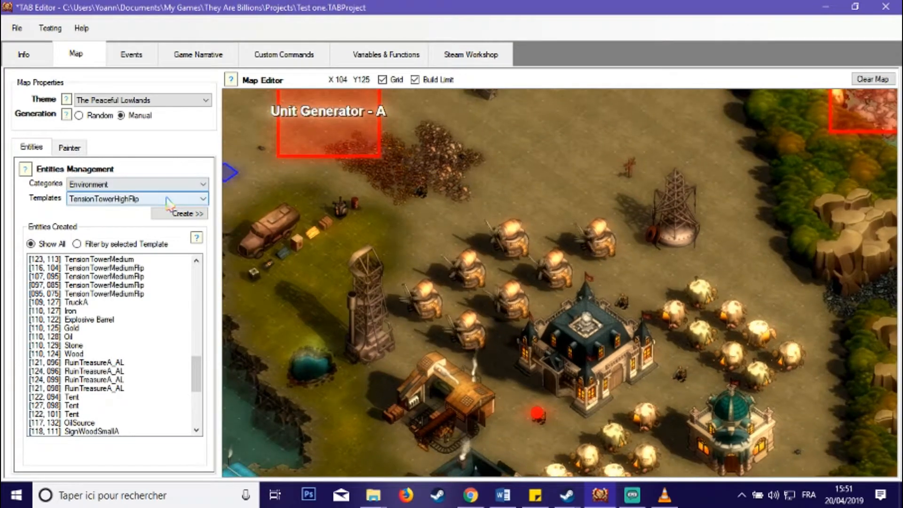
Choose the TruckA template and examine the existing truck parked beside the row of supply items.
click(162, 200)
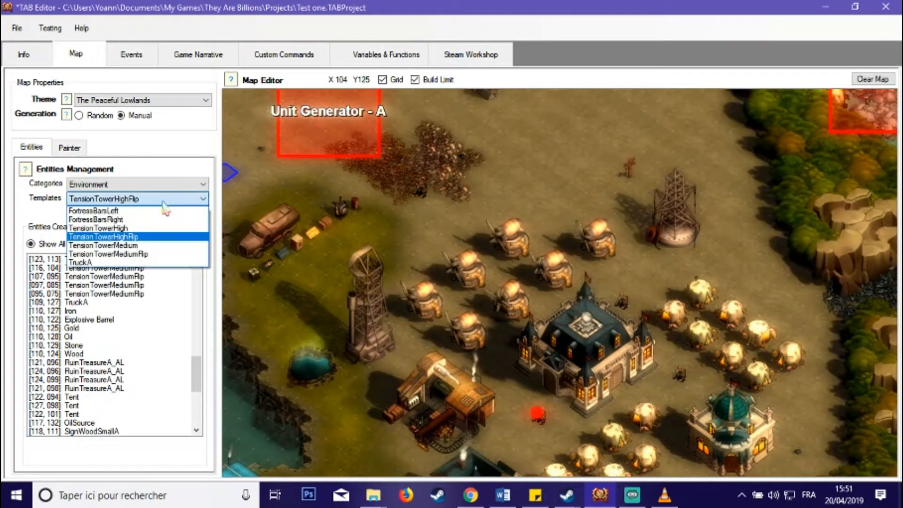
click(124, 263)
scroll(623, 254, up, 3)
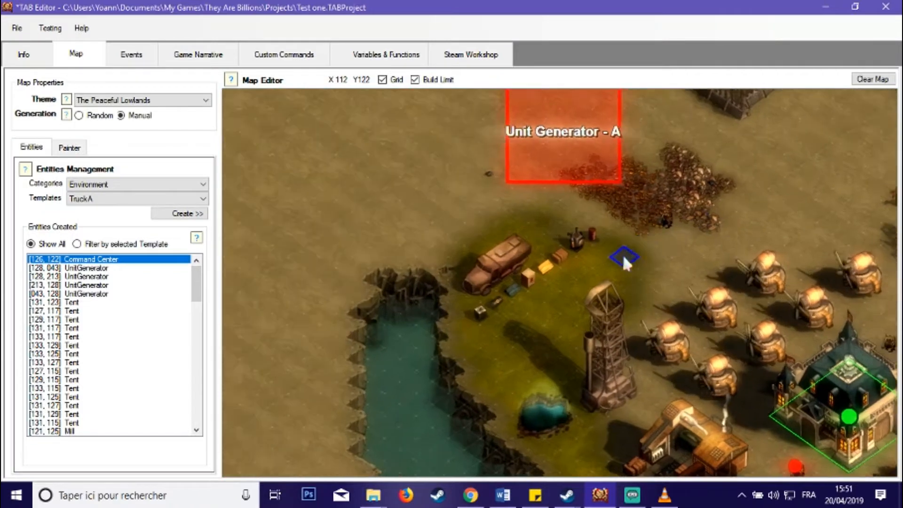
click(524, 186)
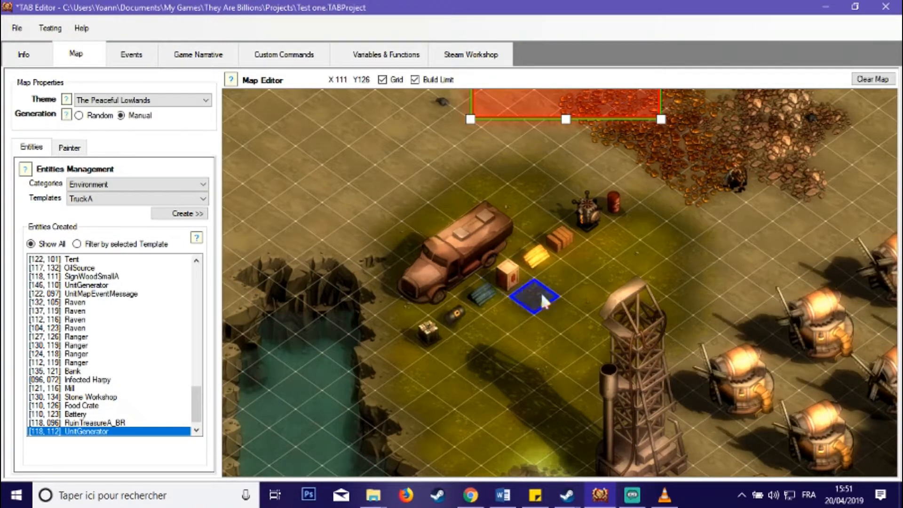
click(457, 260)
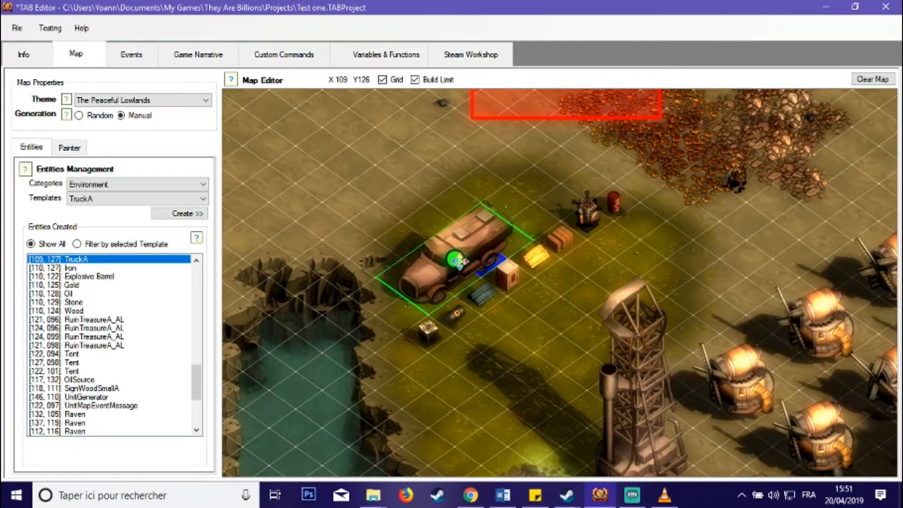
mouse_move(459, 262)
mouse_down()
mouse_move(418, 137)
mouse_move(455, 259)
mouse_up()
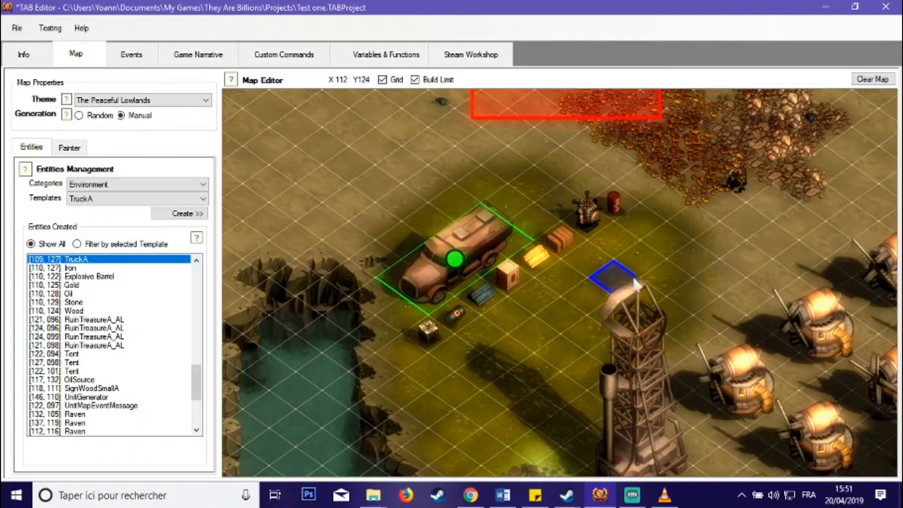
Place a second TruckA at X 109, Y 125, overlapping the rear of the existing truck to form one longer vehicle.
drag(704, 239, 399, 258)
key(ctrl+v)
click(426, 242)
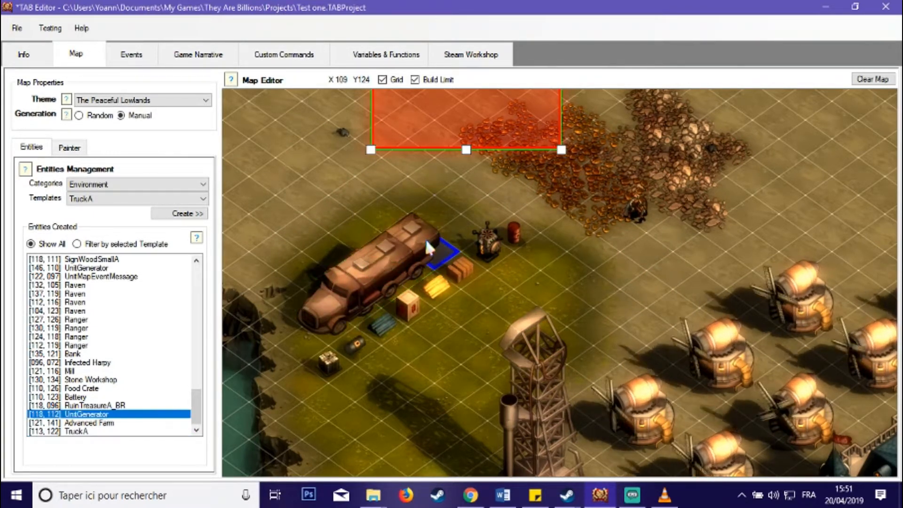
click(419, 233)
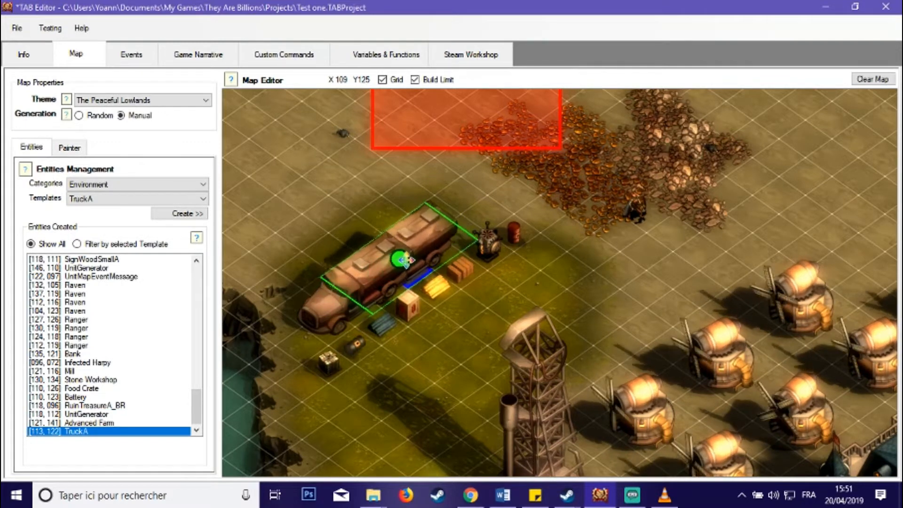
click(580, 270)
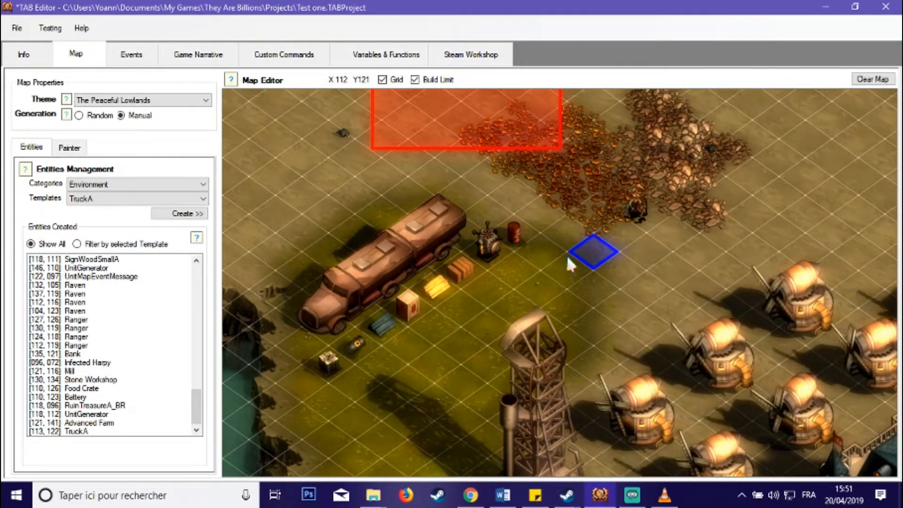
click(425, 241)
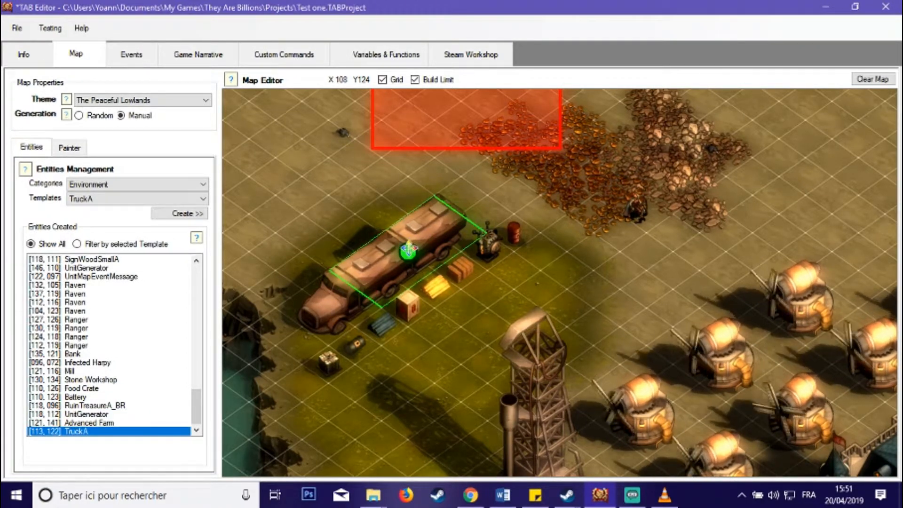
mouse_move(410, 248)
mouse_down()
mouse_move(454, 214)
mouse_move(403, 247)
mouse_move(418, 256)
mouse_move(383, 262)
mouse_move(416, 251)
mouse_move(408, 249)
mouse_up()
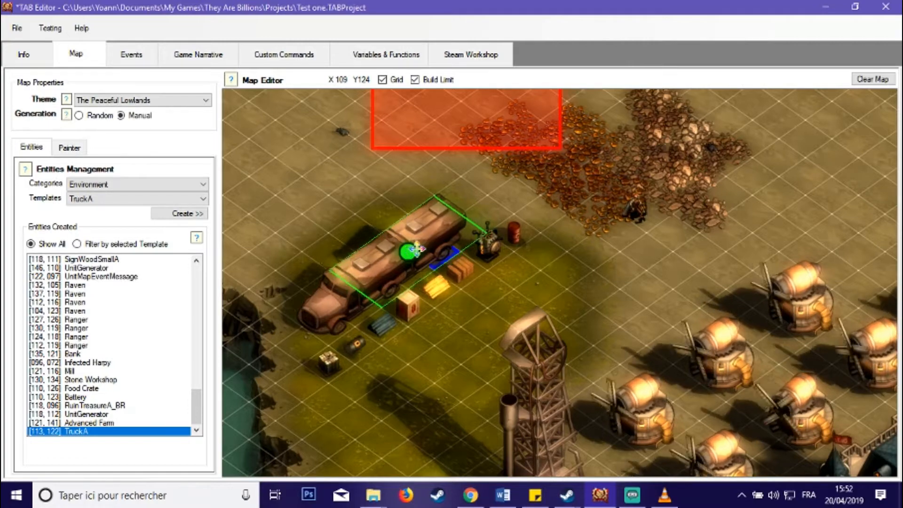
click(540, 279)
click(566, 267)
scroll(597, 257, down, 2)
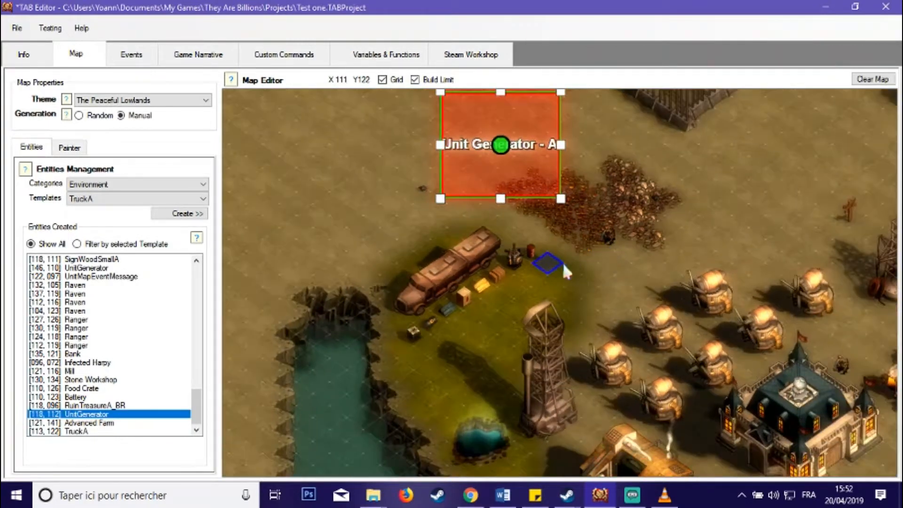
drag(564, 267, 487, 215)
scroll(505, 239, up, 2)
scroll(585, 254, down, 1)
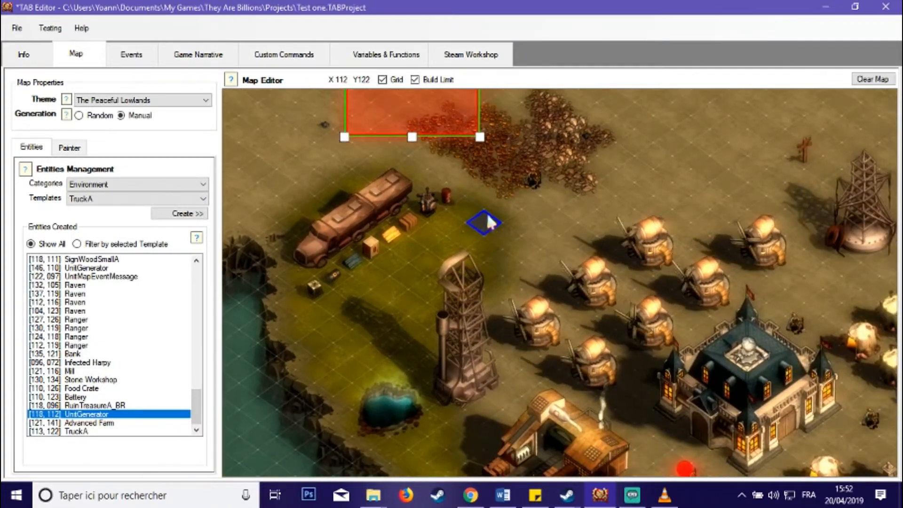
scroll(490, 218, down, 1)
drag(525, 245, 544, 268)
scroll(516, 262, up, 2)
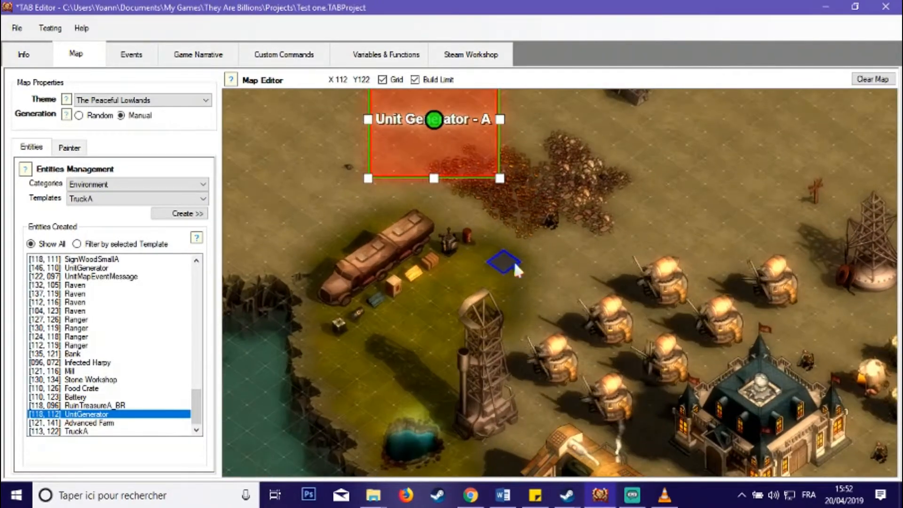
click(136, 199)
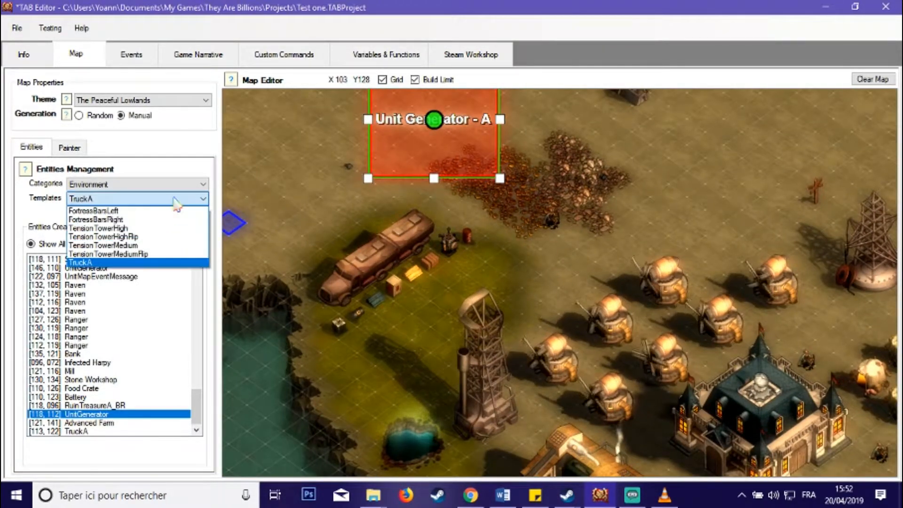
click(309, 190)
Place an OilSource from the Geology category at X 114, Y 132, next to the existing oil source.
click(137, 185)
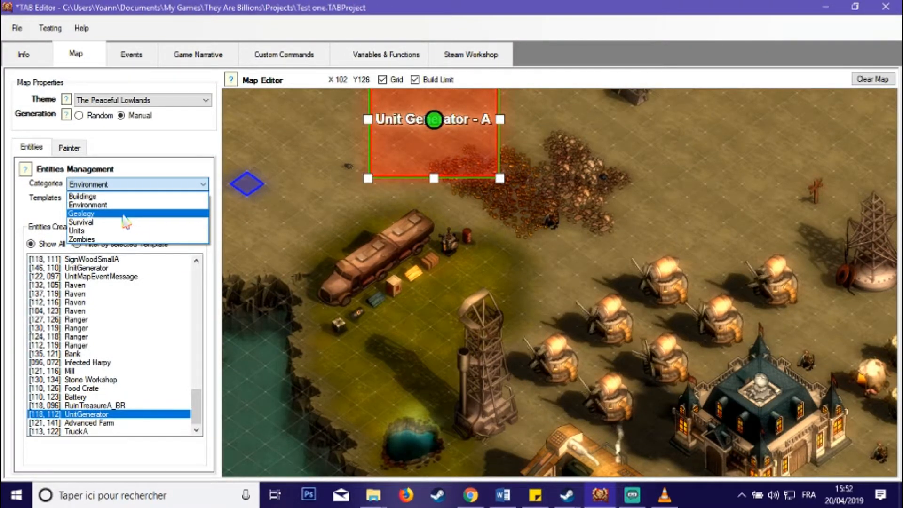
click(124, 214)
click(143, 198)
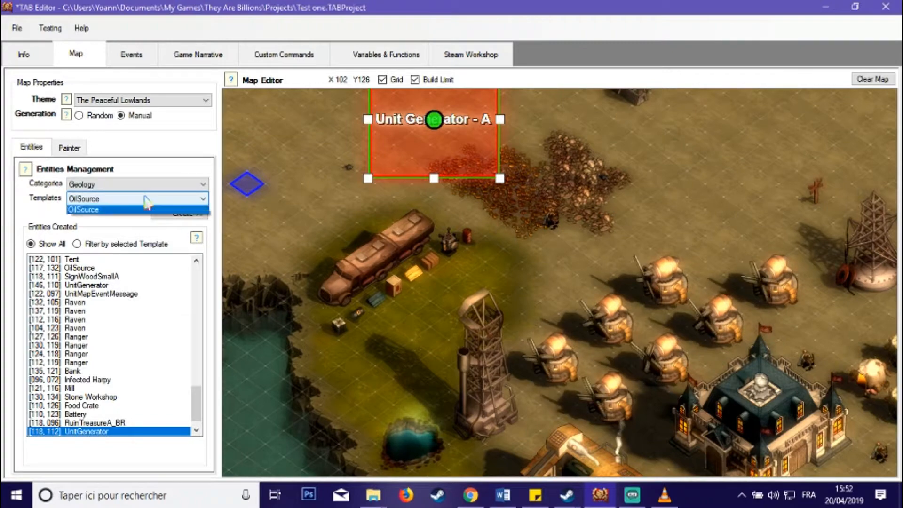
click(116, 211)
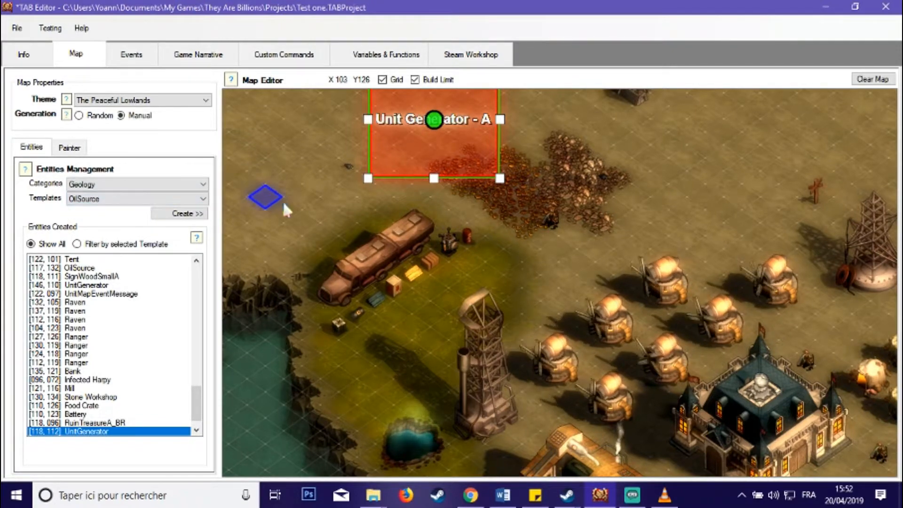
drag(677, 207, 532, 186)
scroll(565, 188, down, 1)
drag(748, 169, 550, 221)
scroll(499, 223, up, 2)
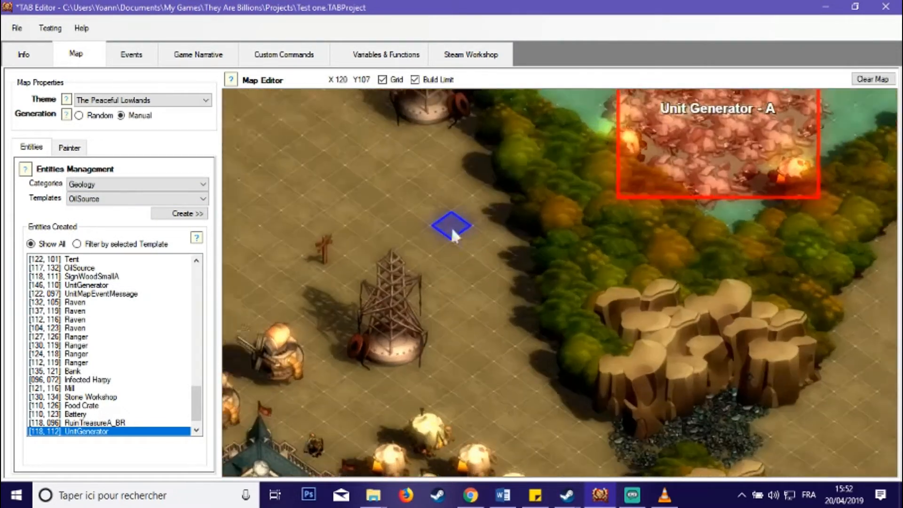
drag(353, 256, 792, 114)
drag(239, 296, 498, 187)
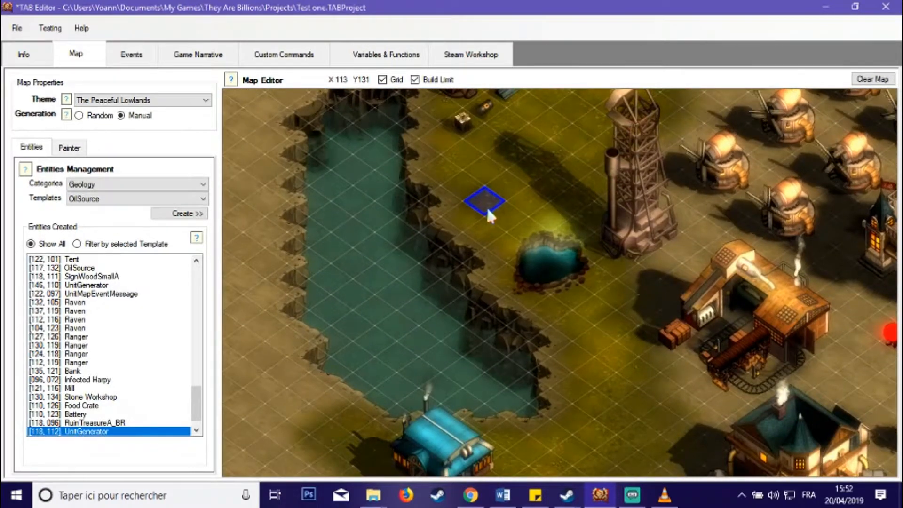
click(488, 209)
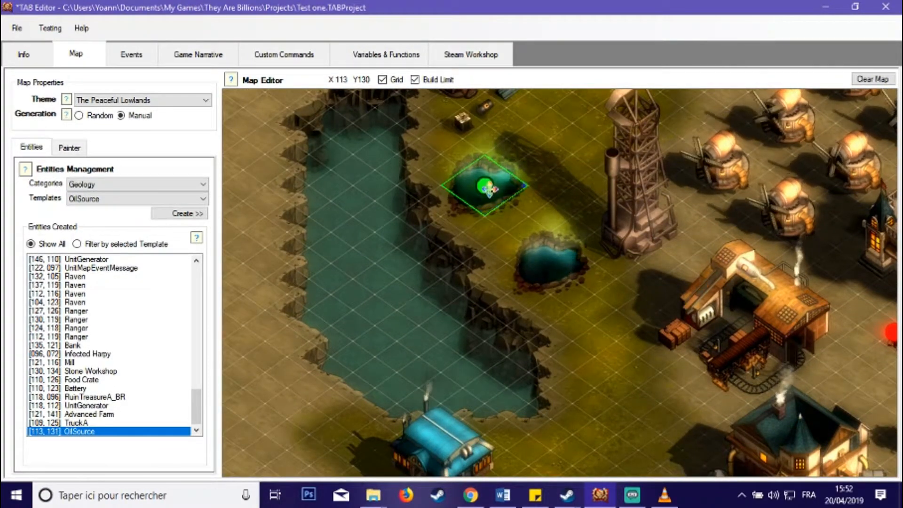
click(560, 177)
drag(558, 170, 513, 188)
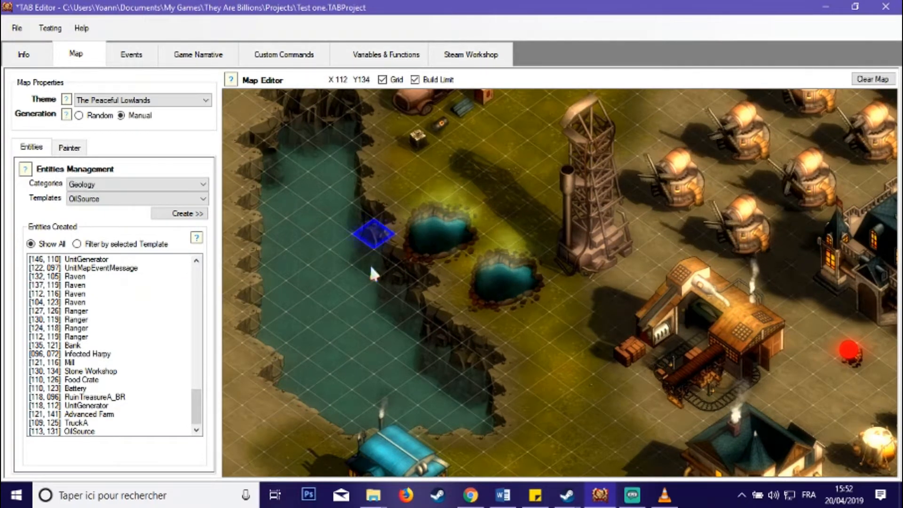
Switch the entity category to Survival and review its available templates.
click(160, 184)
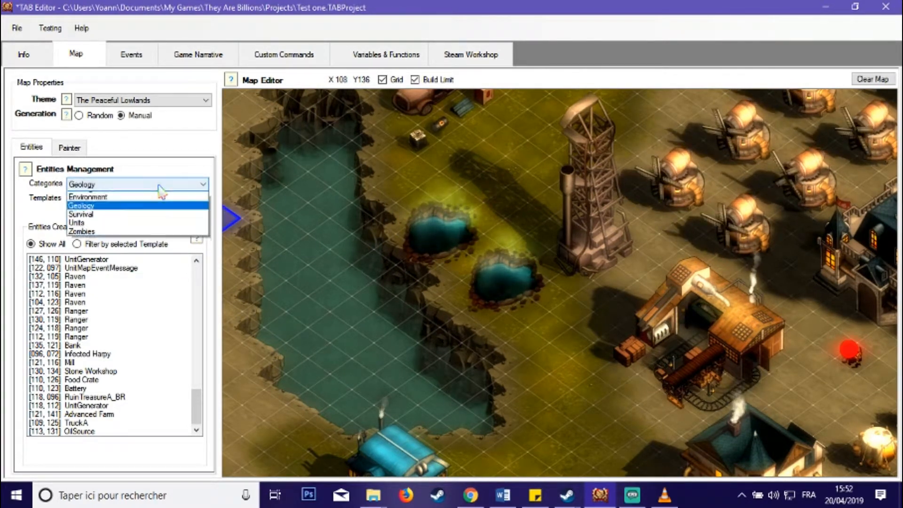
click(111, 222)
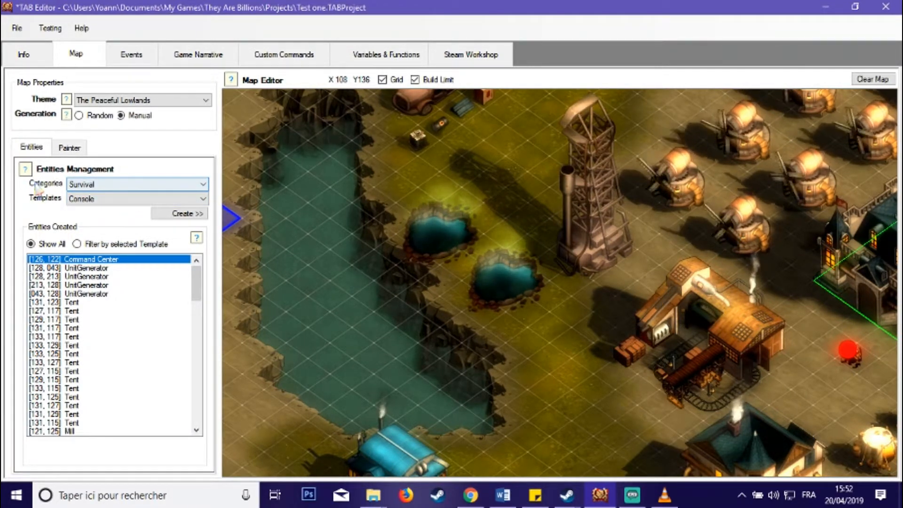
click(133, 199)
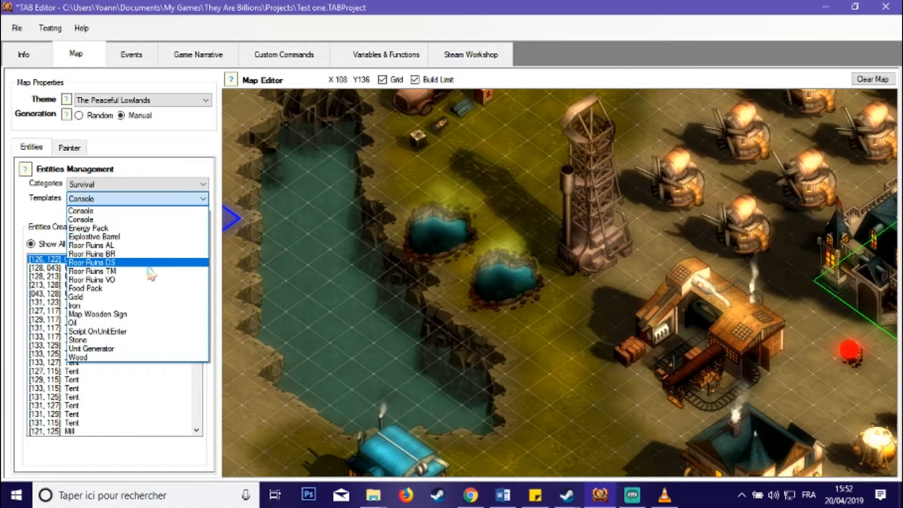
click(454, 176)
scroll(447, 179, down, 3)
drag(453, 176, 317, 230)
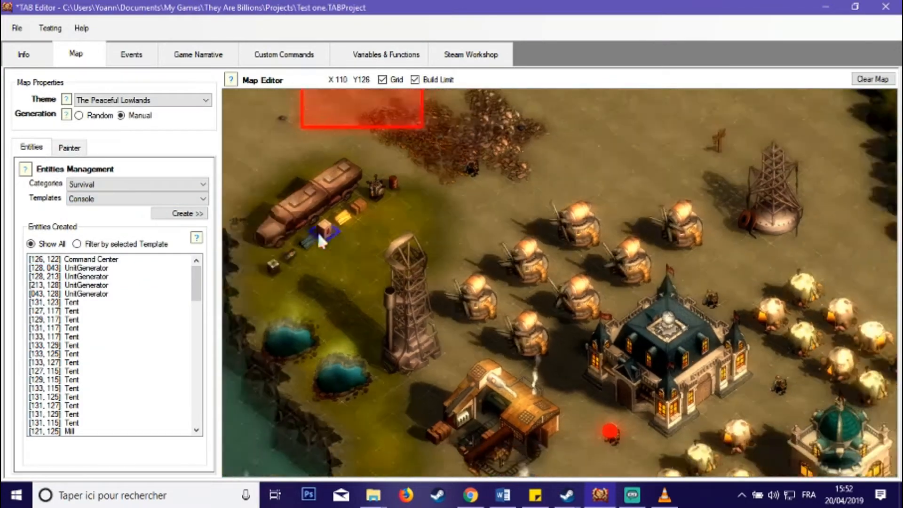
drag(560, 147, 525, 270)
scroll(485, 227, up, 1)
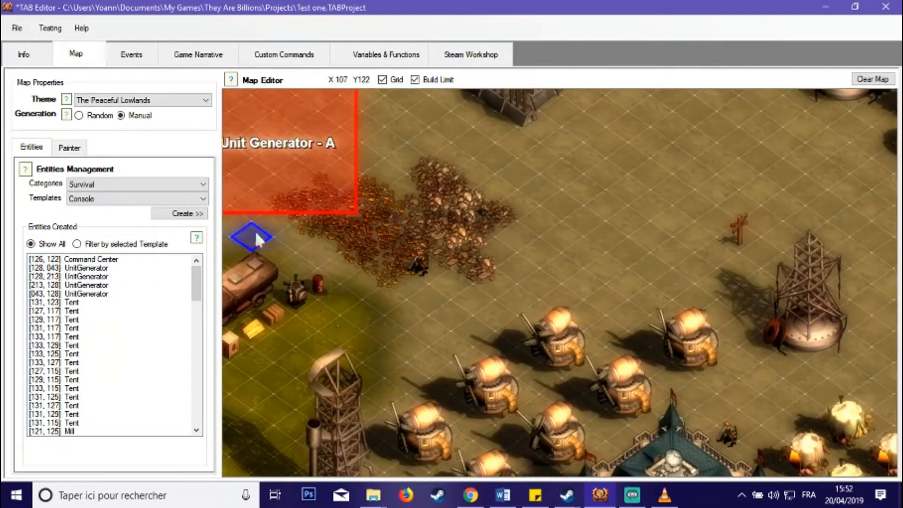
Place one of each of the two Console templates beside the stone deposit, at X 114, Y 118 and X 114, Y 116.
click(144, 199)
click(106, 219)
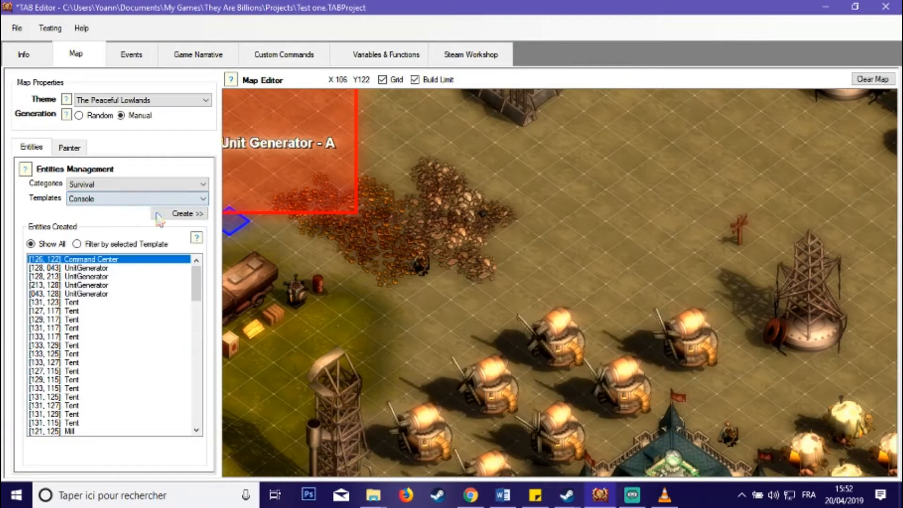
click(497, 287)
click(138, 199)
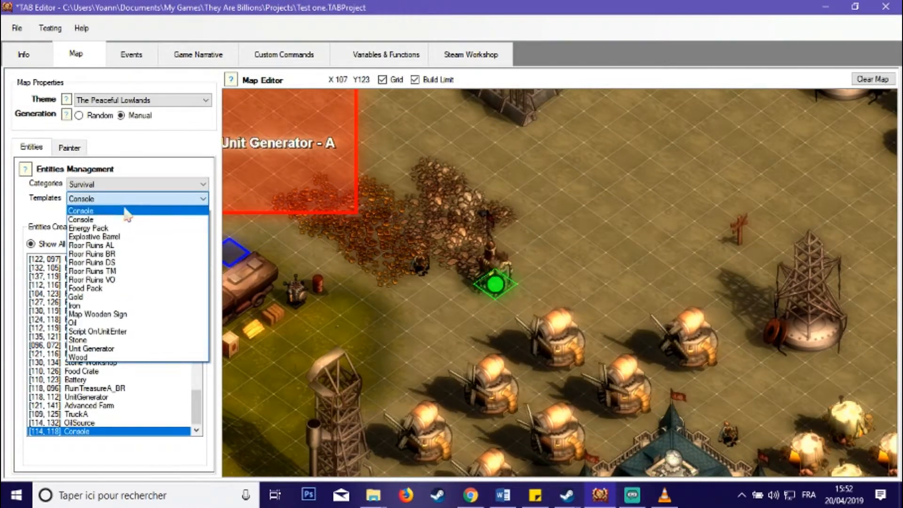
click(124, 220)
click(539, 252)
click(603, 262)
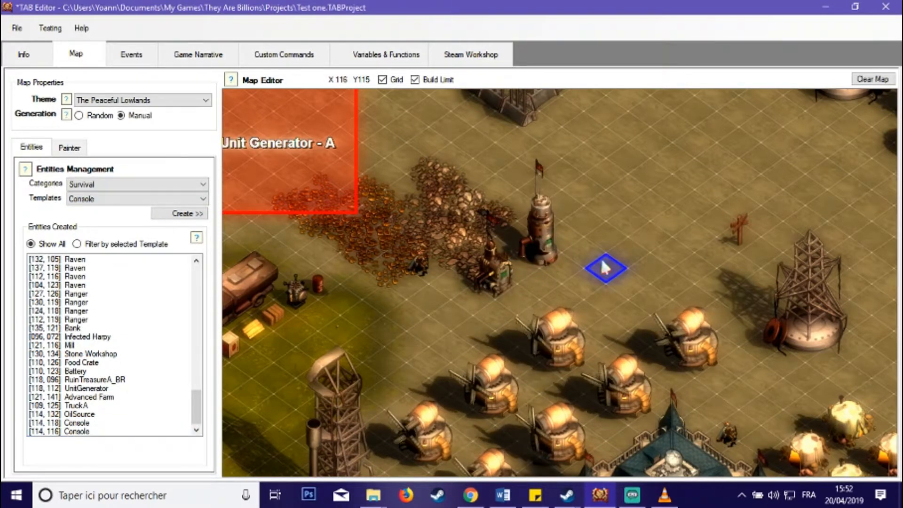
Open the parameters of the Console at X 114, Y 118 and examine its Script On Interact, Condition and Custom Description settings.
scroll(603, 261, up, 1)
scroll(607, 259, up, 1)
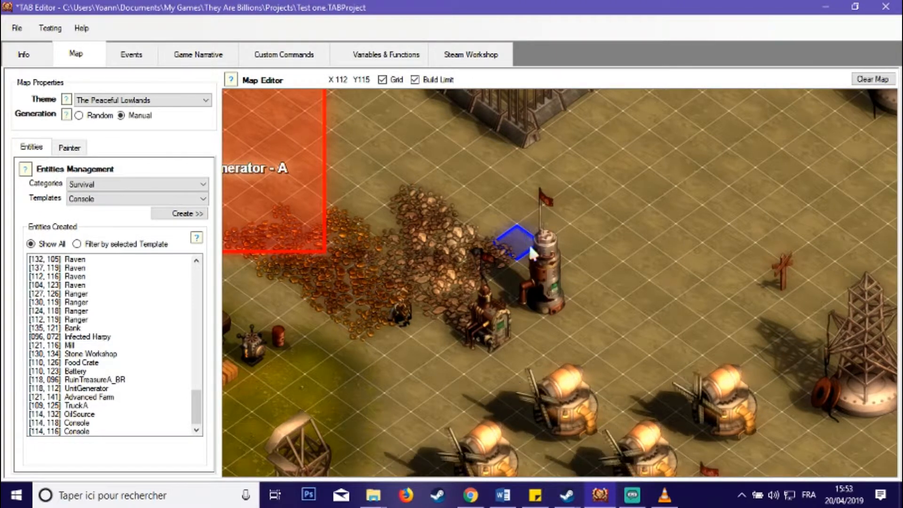
right_click(489, 331)
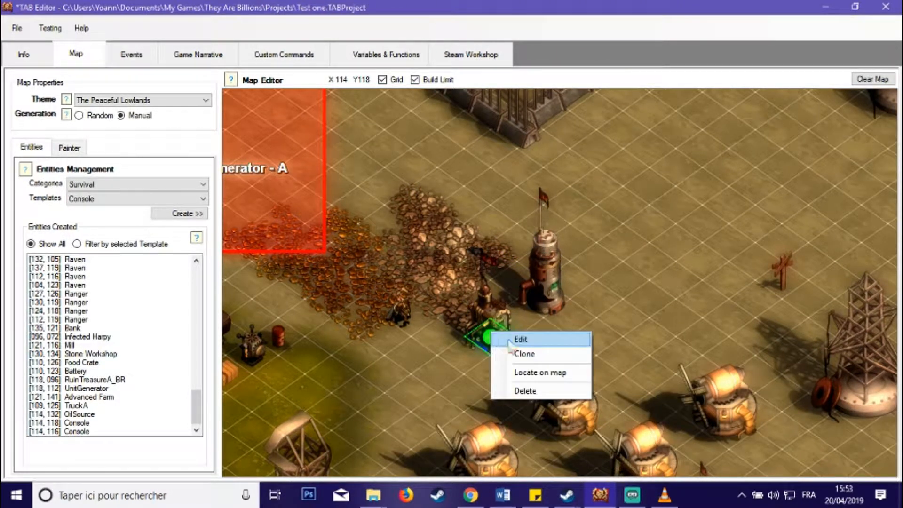
click(511, 341)
click(461, 234)
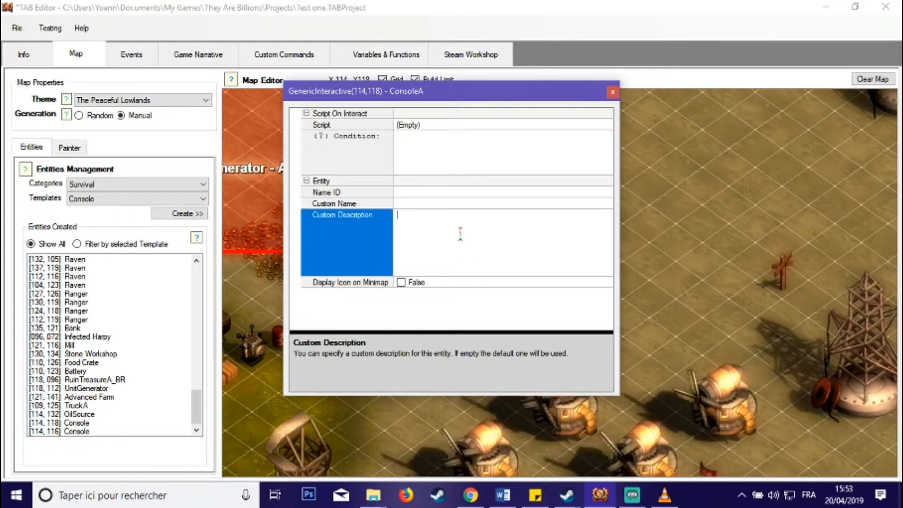
click(421, 118)
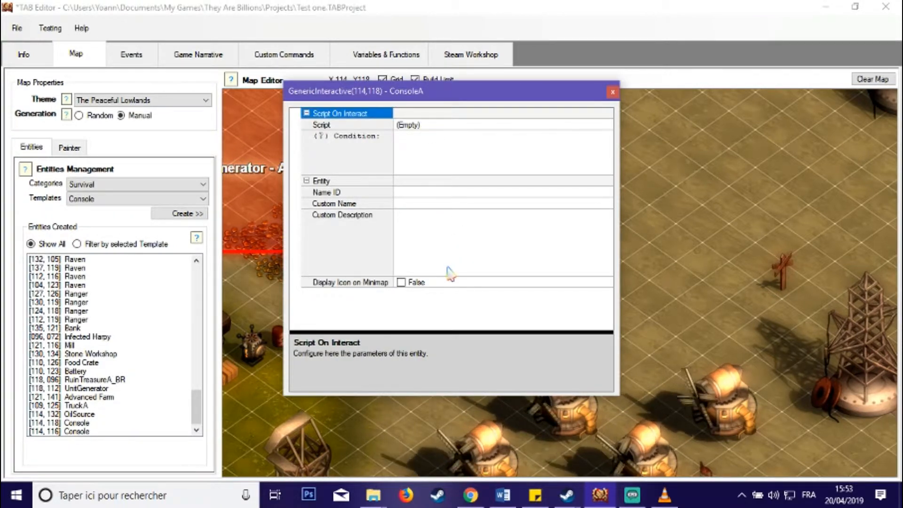
click(440, 155)
click(425, 230)
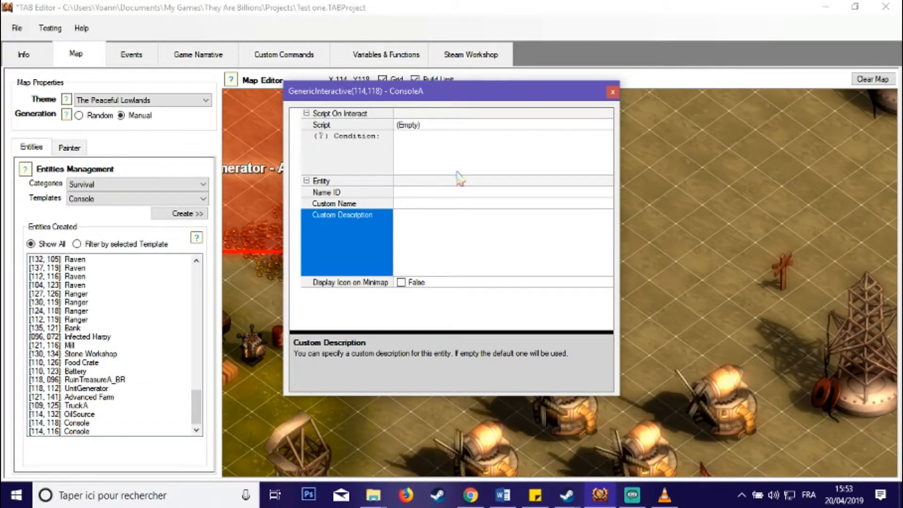
click(466, 148)
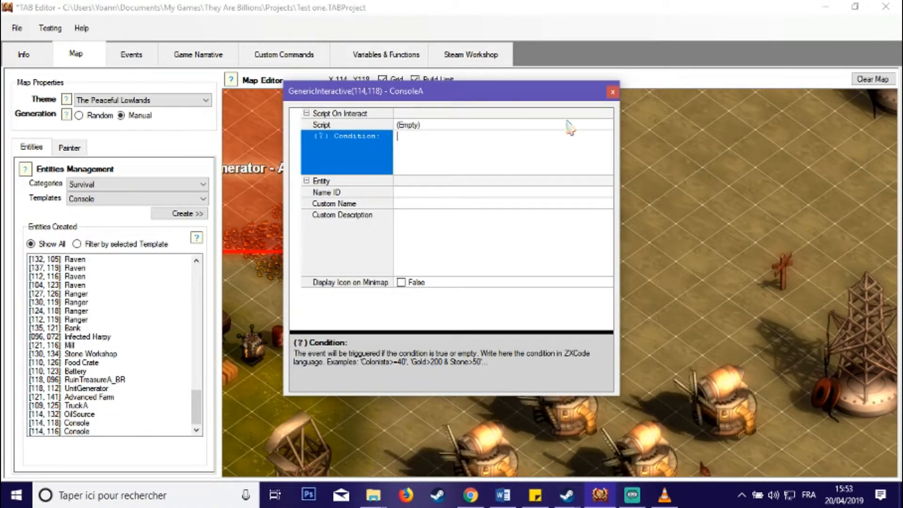
Add a Give / Remove Resources to Colony action to the interact script of the Console at X 114, Y 118.
click(605, 124)
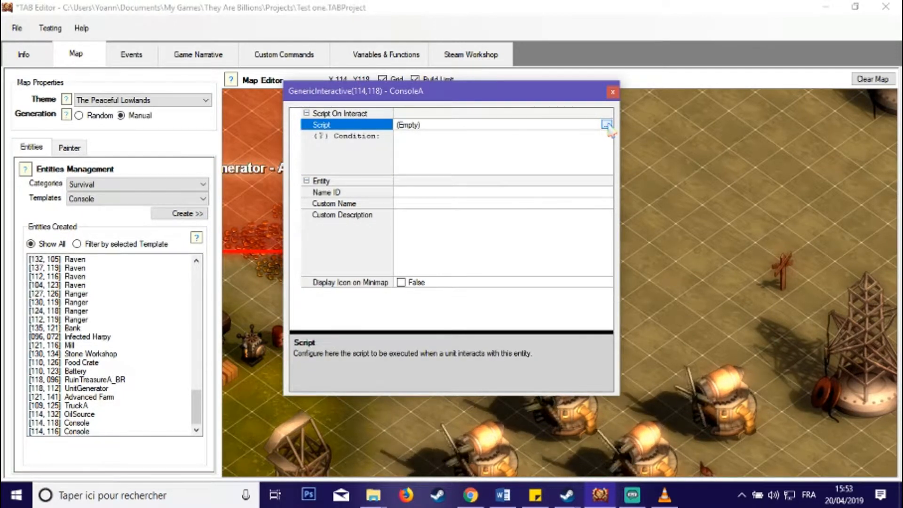
click(607, 124)
click(258, 50)
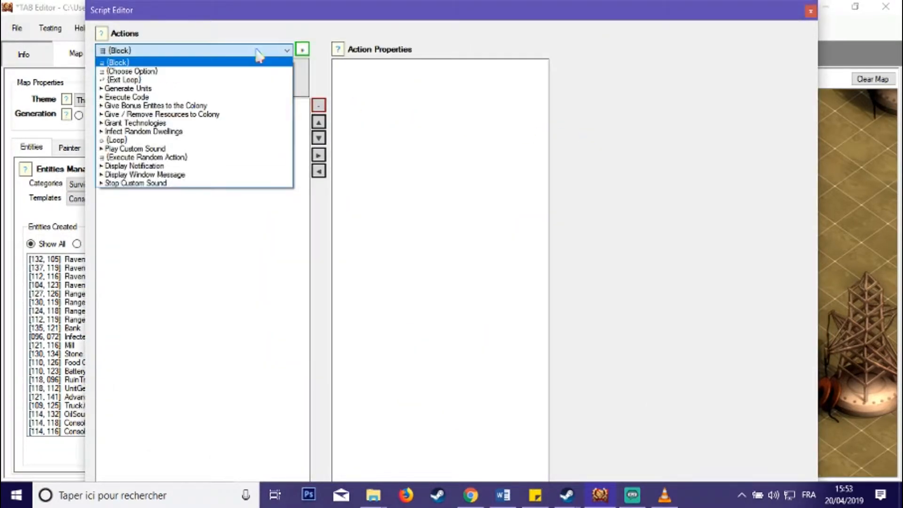
click(229, 115)
click(302, 49)
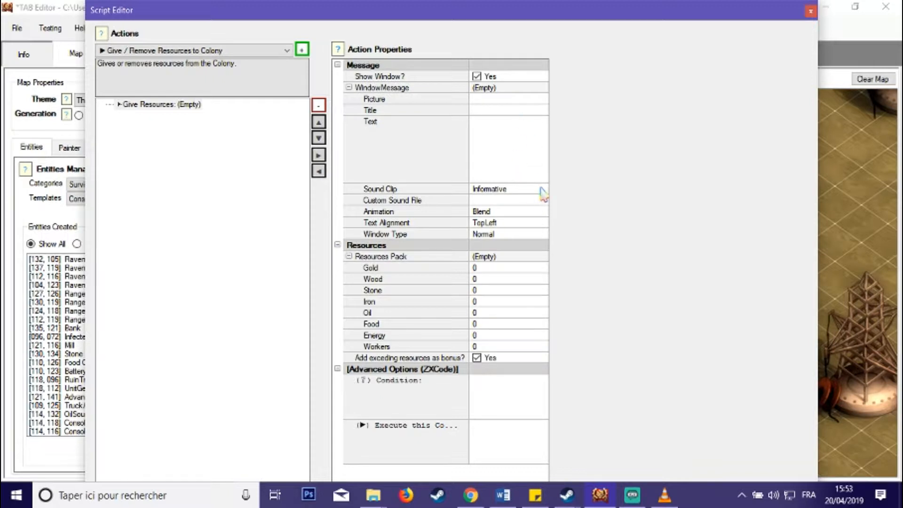
Set the action's Iron to 5, turn off Show Window, and close the script and the Console's parameters.
click(493, 347)
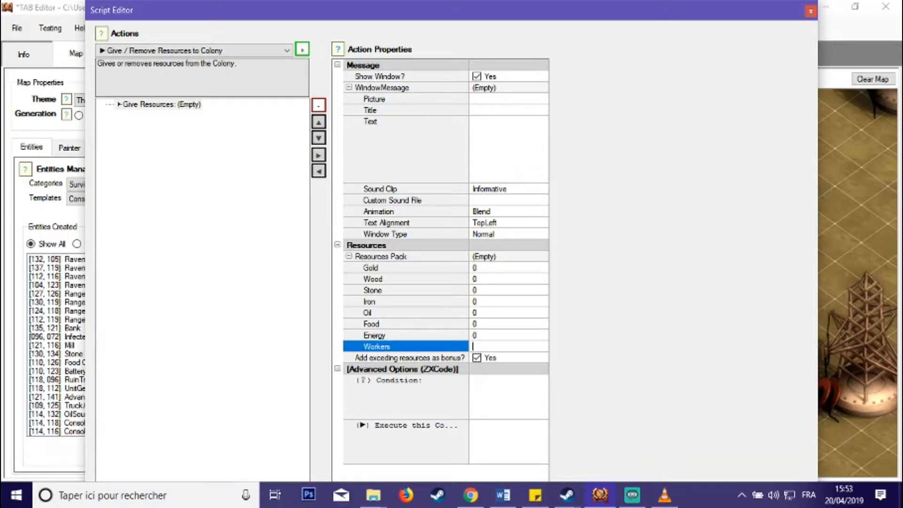
click(544, 301)
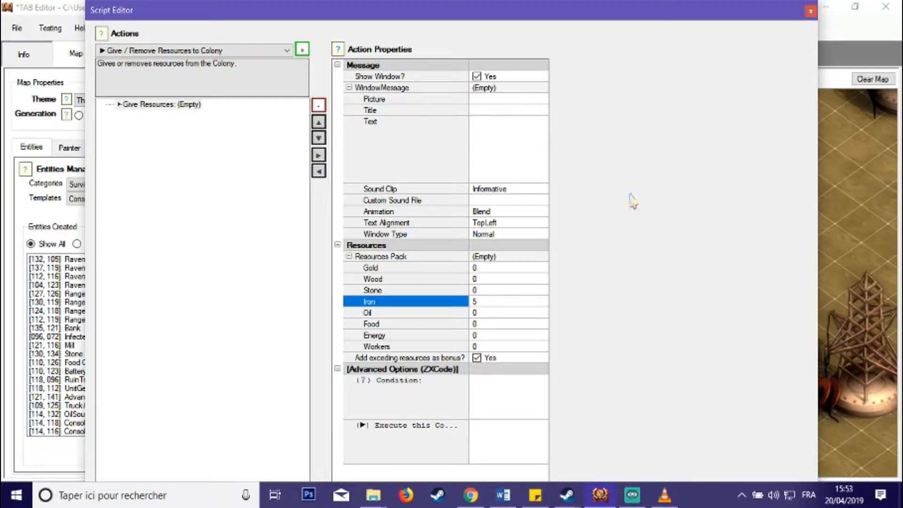
click(477, 76)
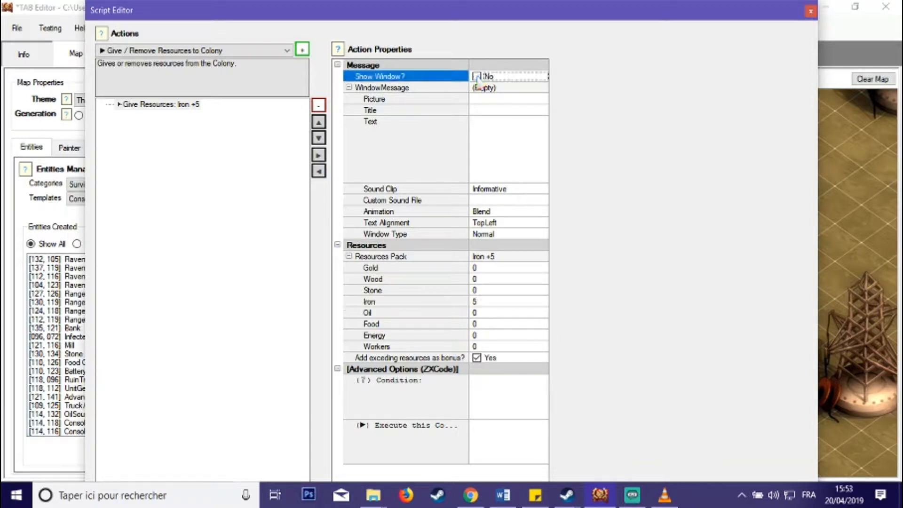
click(811, 12)
click(611, 89)
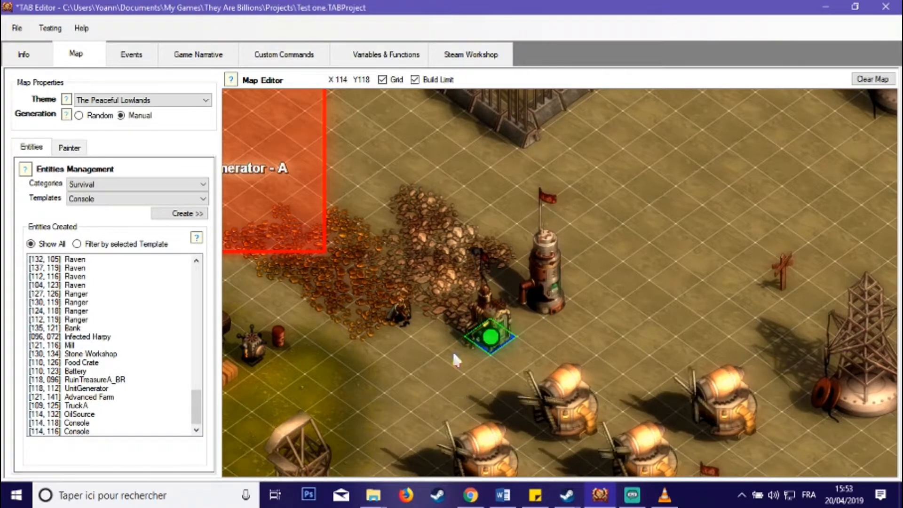
Look at the parameters and interact script of the Console at X 114, Y 116, then close both.
drag(441, 368, 435, 272)
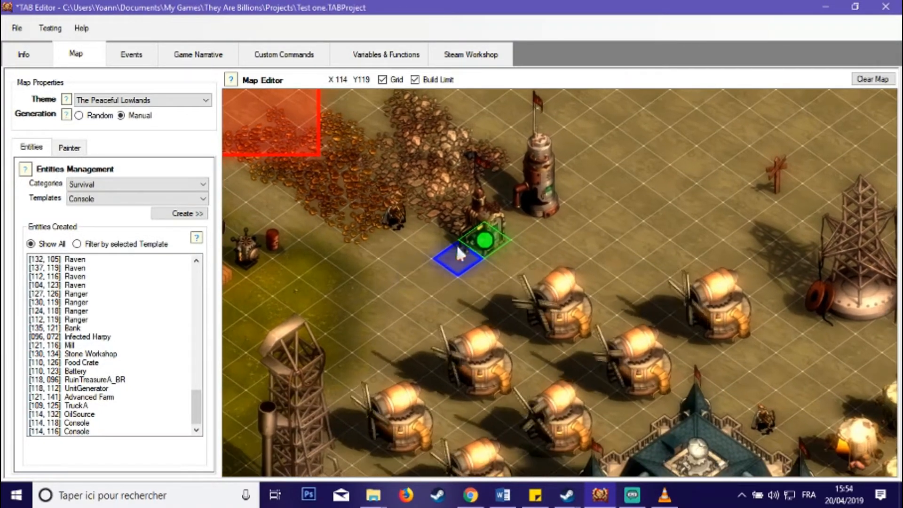
drag(612, 237, 576, 295)
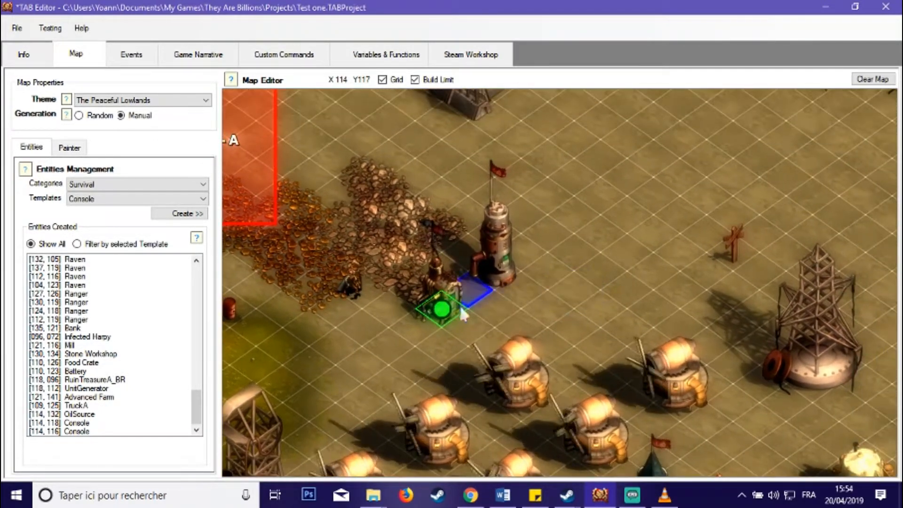
right_click(492, 277)
click(516, 278)
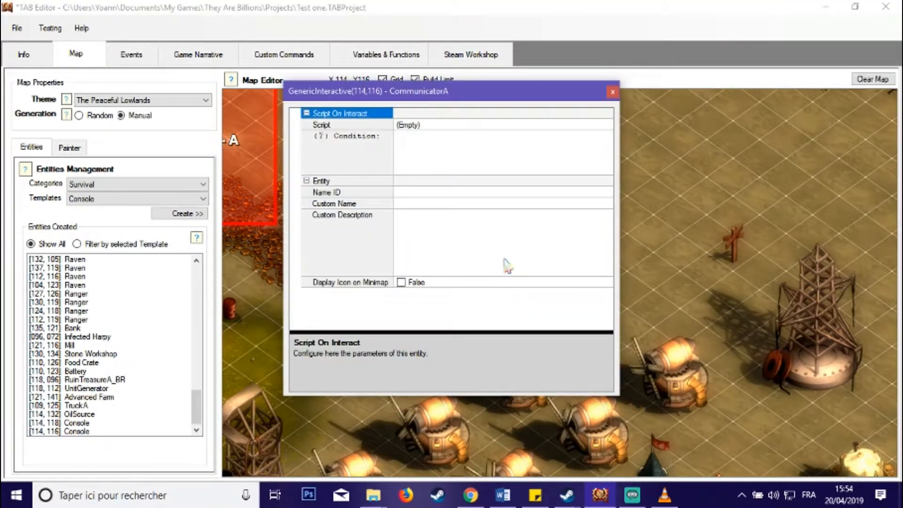
click(605, 125)
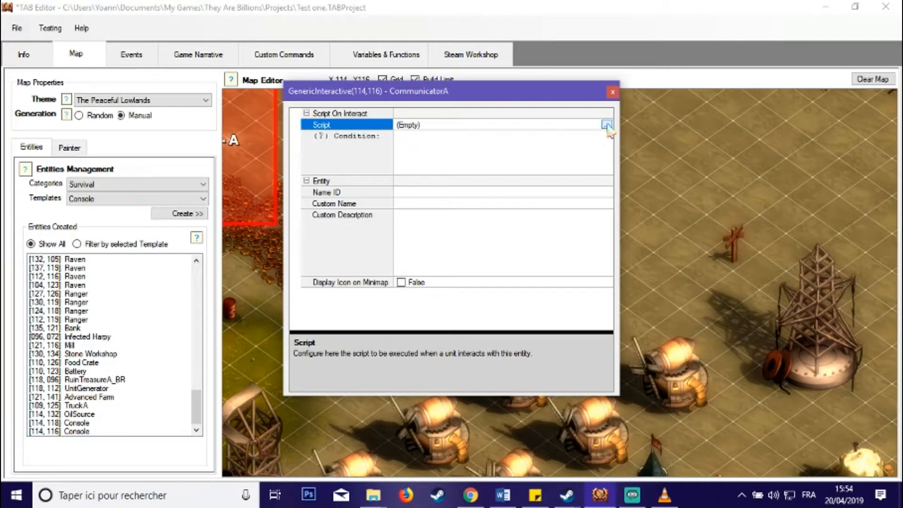
click(607, 125)
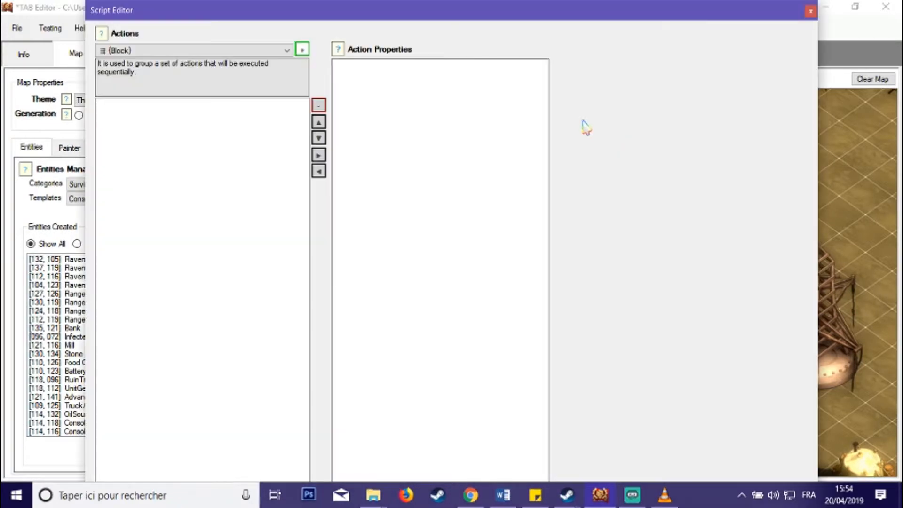
click(811, 11)
click(612, 92)
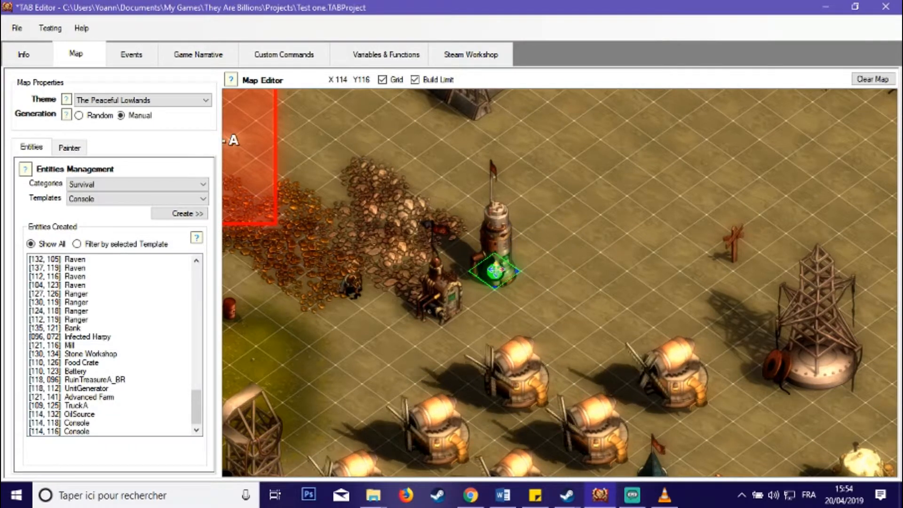
Add a Give / Remove Resources to Colony action to the interact script of the Console at X 114, Y 116.
right_click(497, 270)
click(526, 278)
click(329, 117)
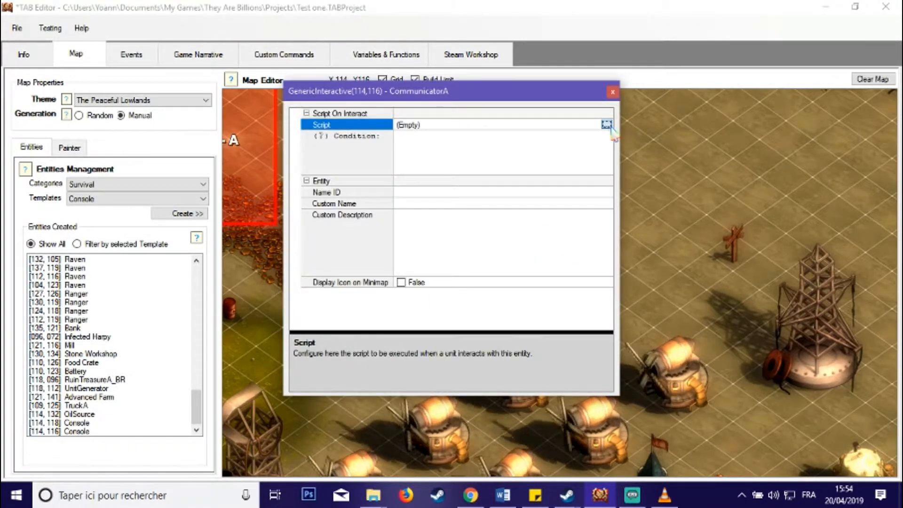
click(607, 125)
click(214, 51)
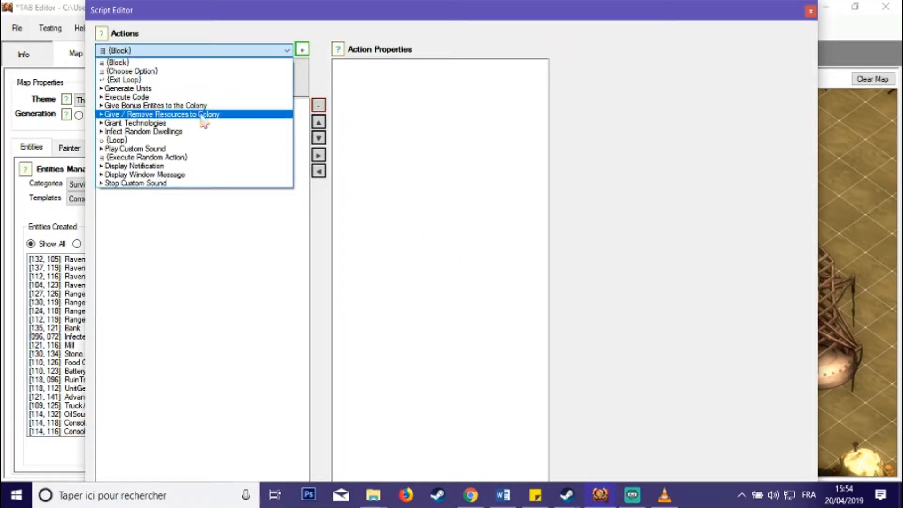
click(202, 112)
click(302, 49)
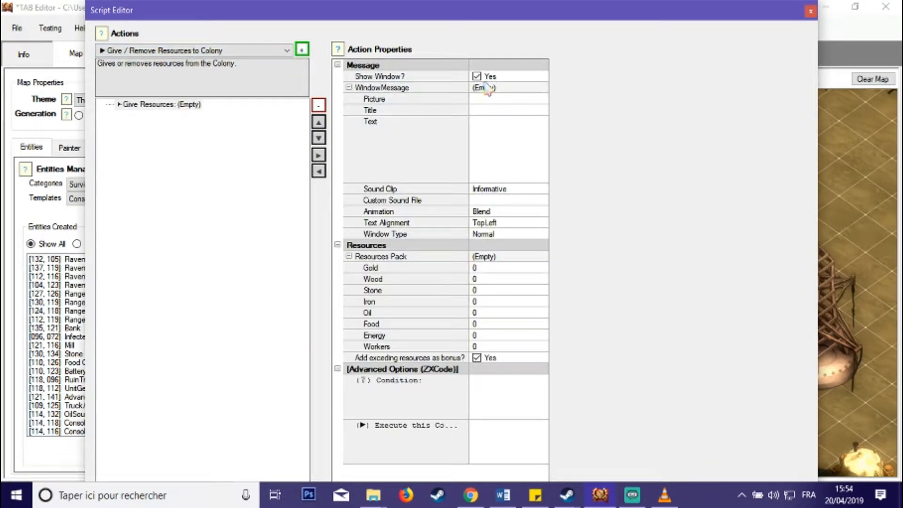
Turn off Show Window for the action, set its Wood to 5, and close the script.
click(477, 76)
click(439, 279)
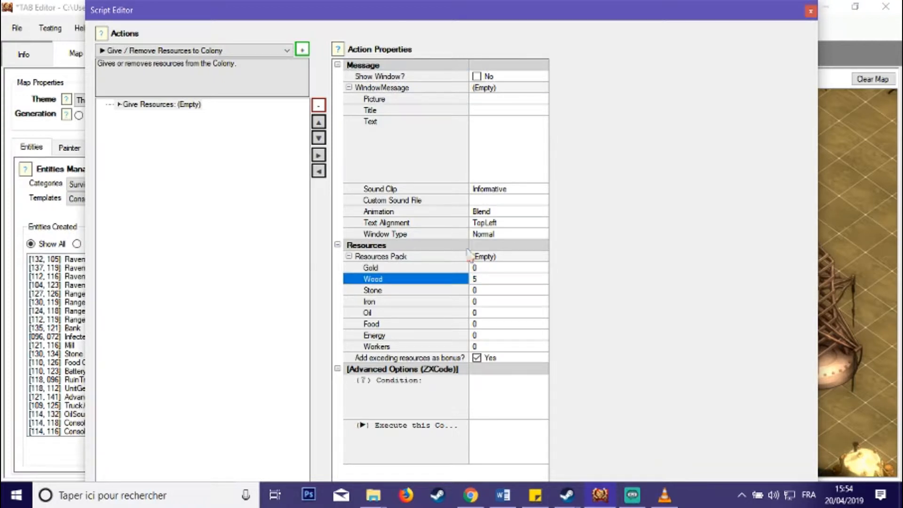
key(Return)
click(810, 12)
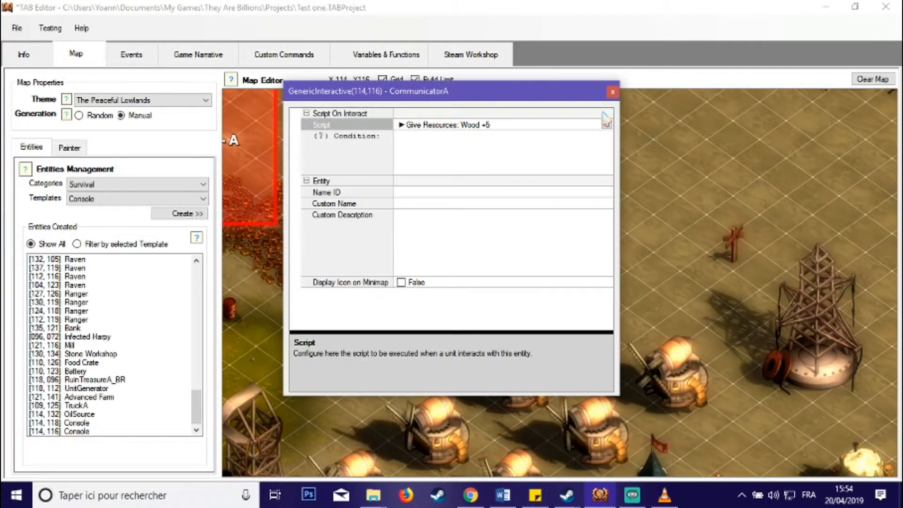
Review the Console's Condition, Name ID, Custom Name and Custom Description fields, and enable Display Icon on Minimap.
click(519, 161)
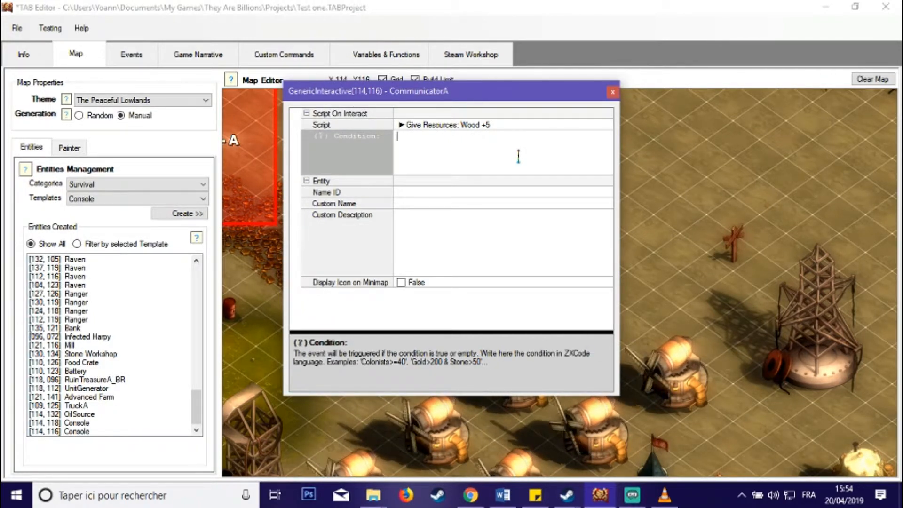
click(426, 193)
click(428, 204)
click(435, 217)
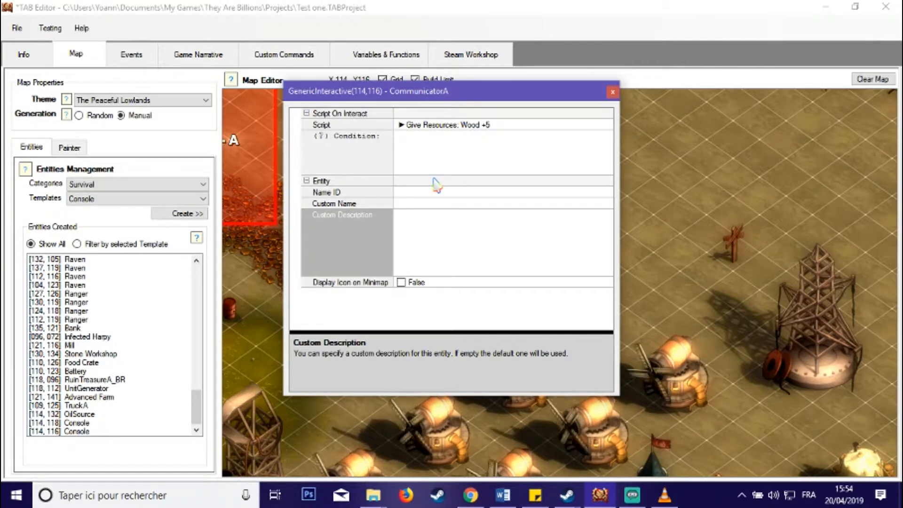
click(406, 203)
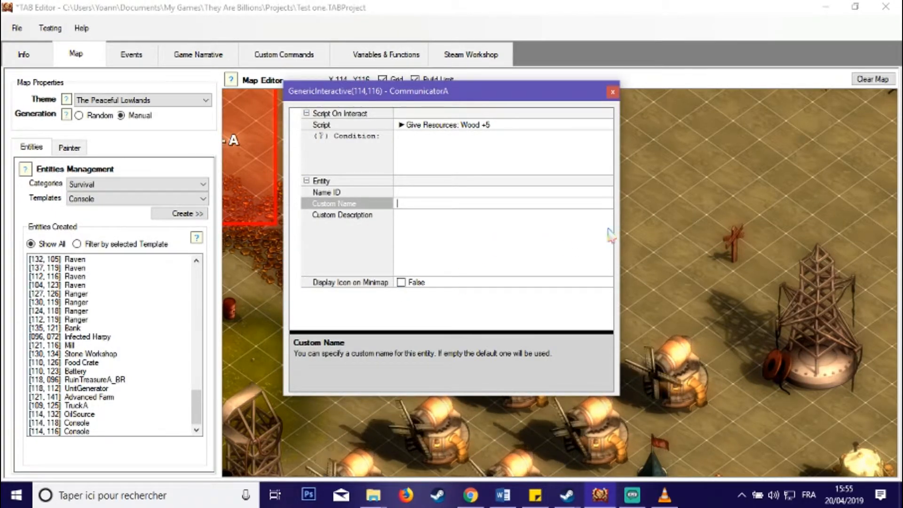
click(400, 283)
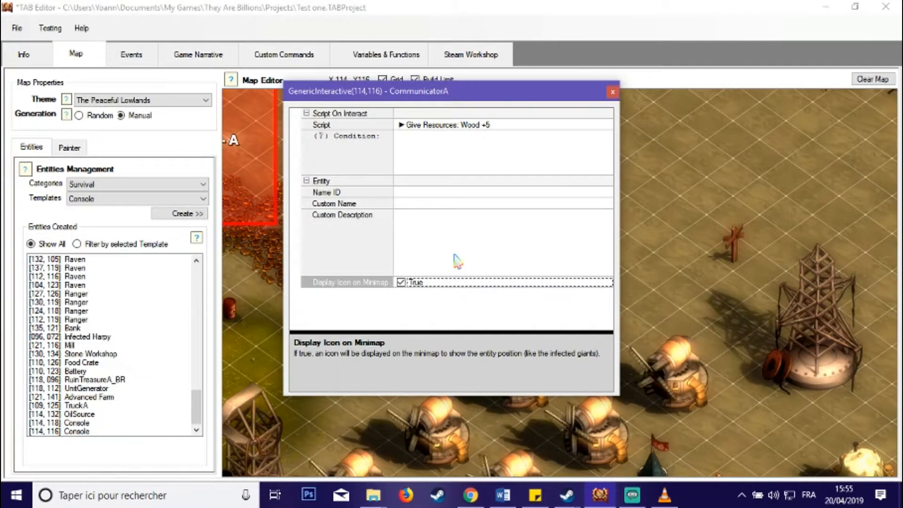
click(613, 92)
Examine the parameters of the Wood Mill at X 121, Y 116, including its Display Icon on Minimap setting.
right_click(727, 385)
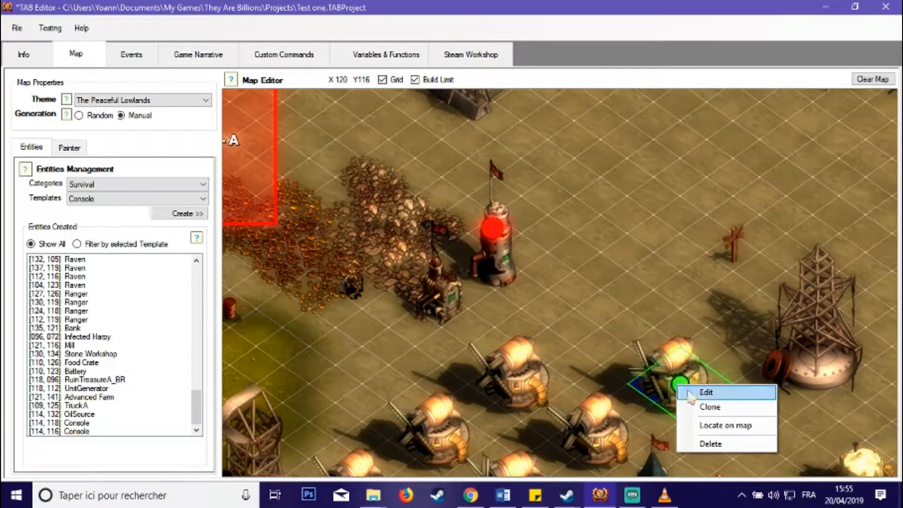
click(750, 393)
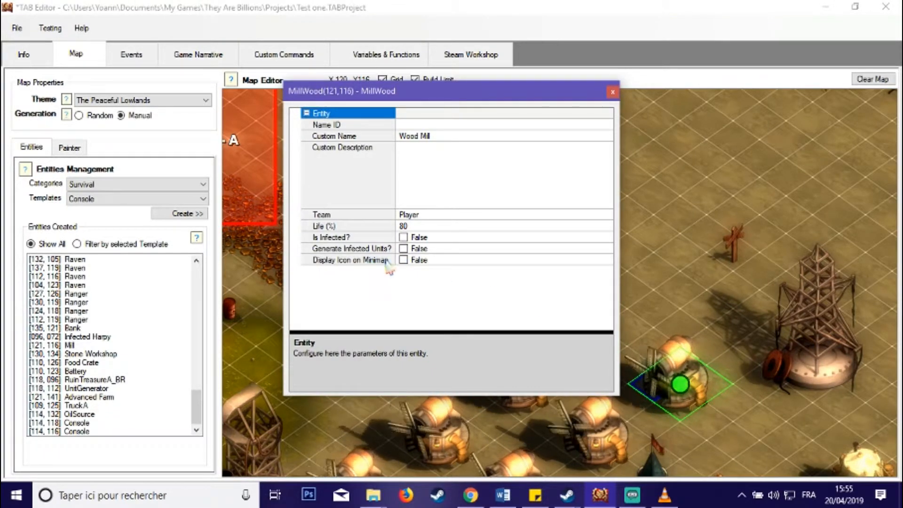
click(612, 93)
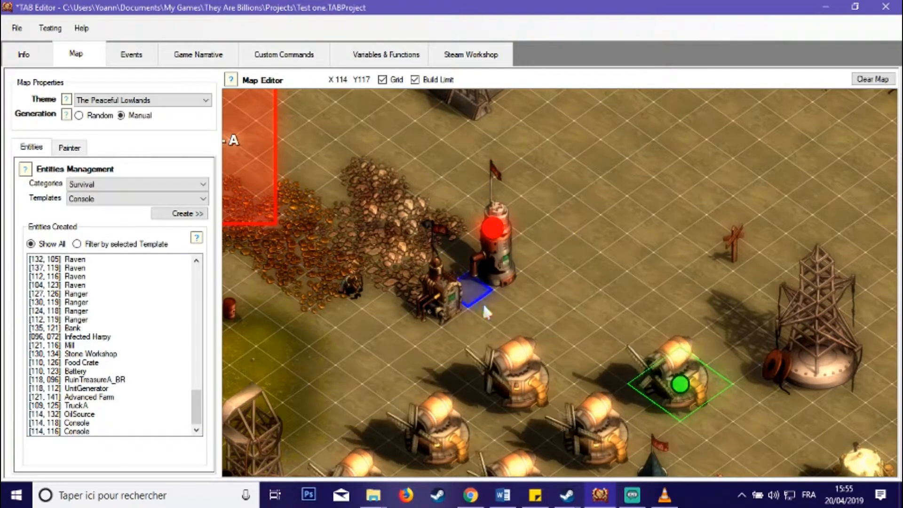
Review the Survival category's templates and examine the resource items already placed beside the truck.
scroll(552, 282, down, 3)
drag(587, 283, 516, 163)
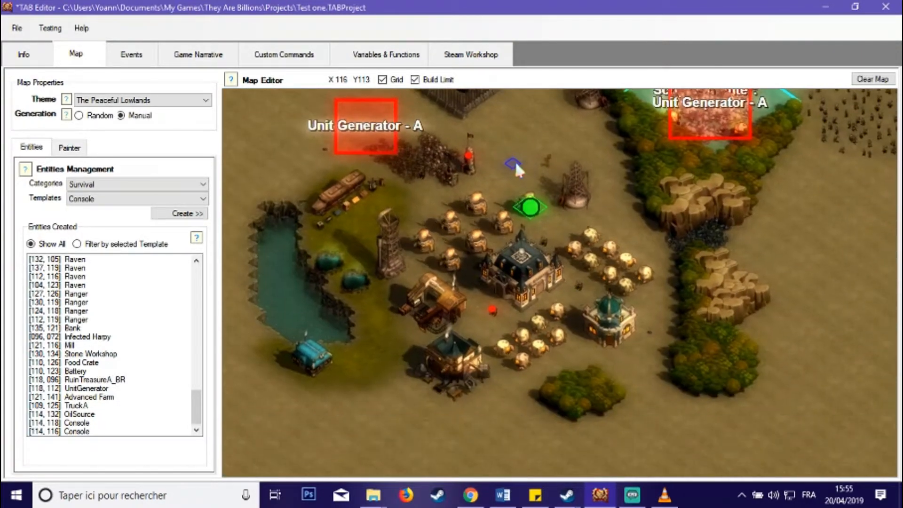
scroll(433, 358, up, 3)
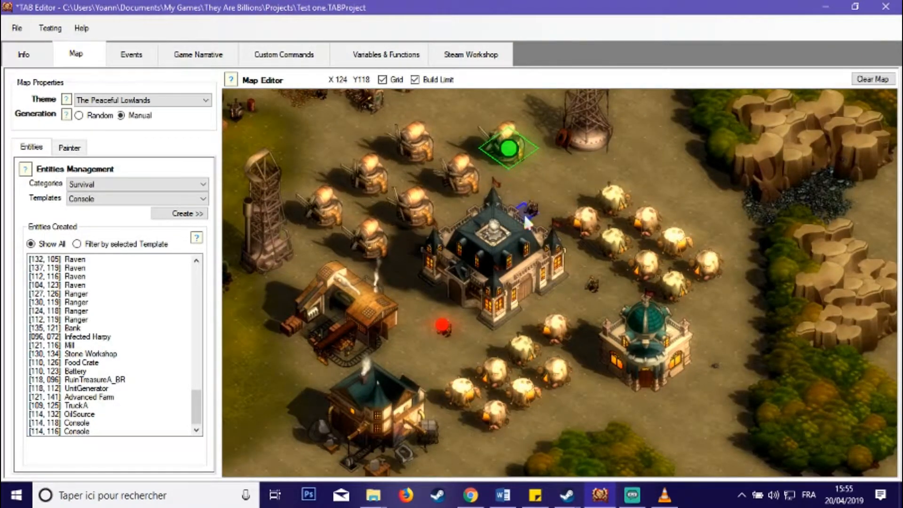
click(125, 183)
click(128, 211)
click(127, 199)
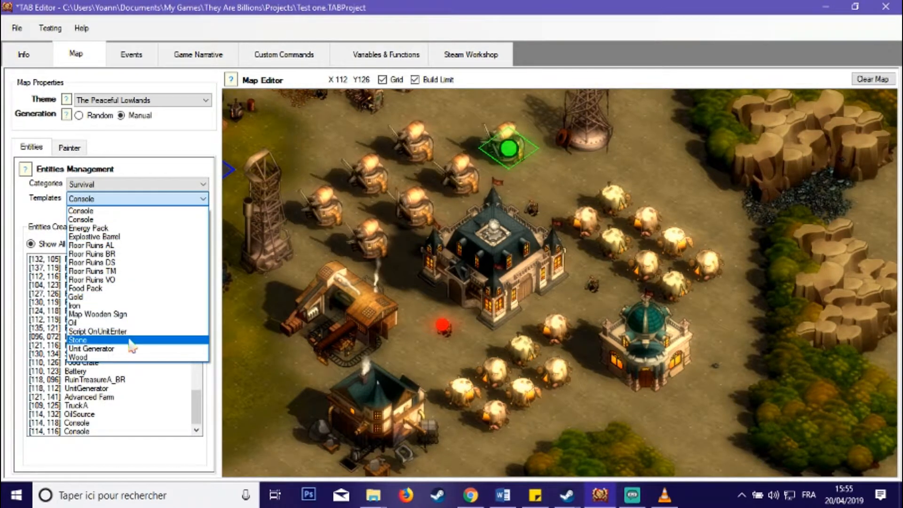
click(252, 303)
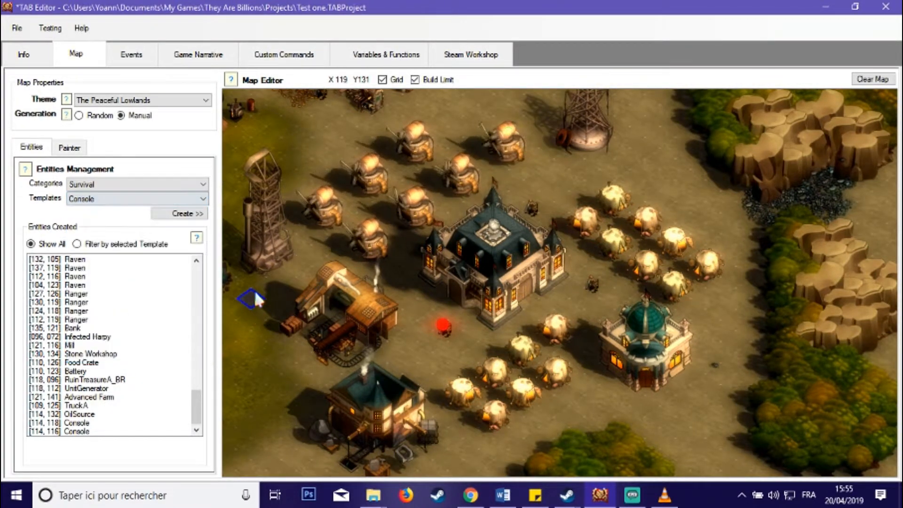
drag(255, 294, 554, 397)
scroll(555, 264, up, 3)
drag(571, 193, 567, 254)
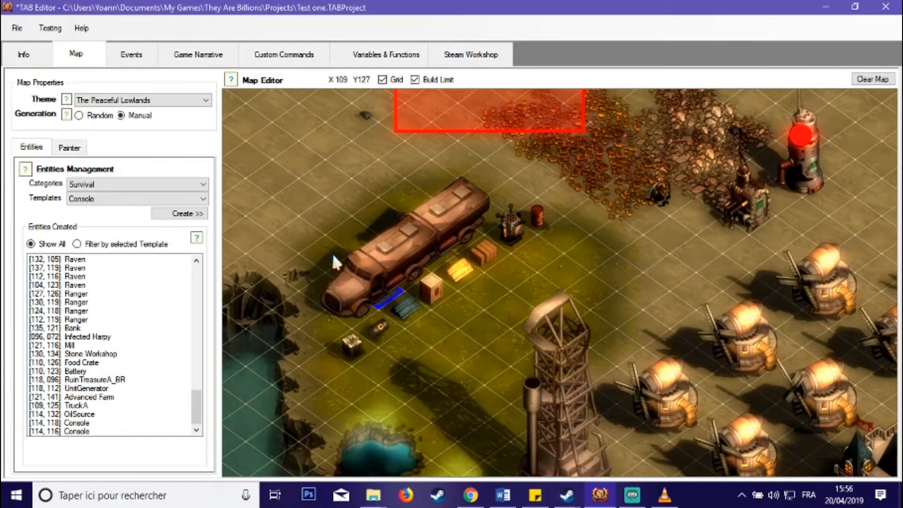
Choose the Floor Ruins AL template in the Survival category and view the ruins area around Unit Generator - A.
click(115, 199)
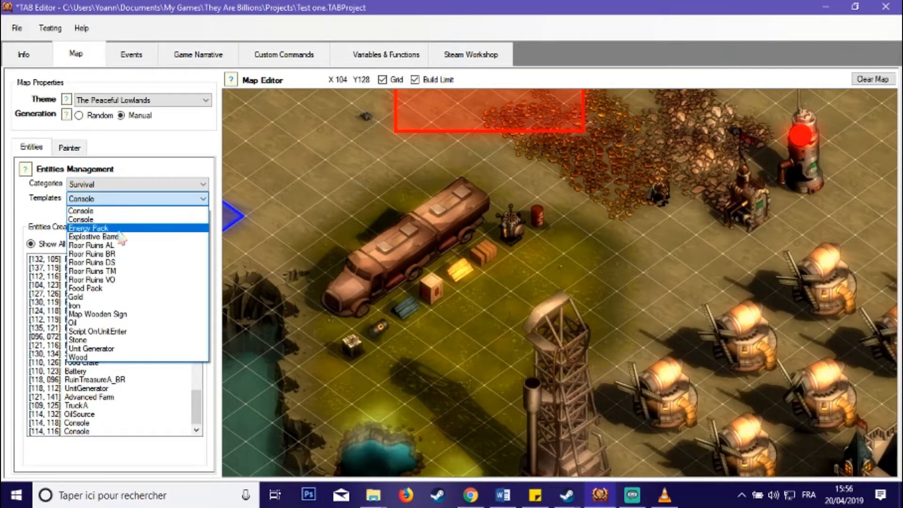
click(121, 251)
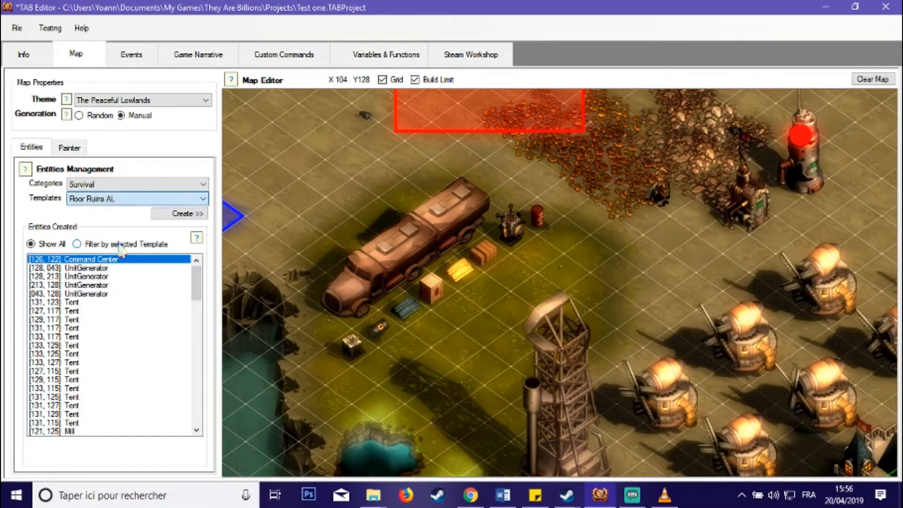
scroll(390, 259, up, 3)
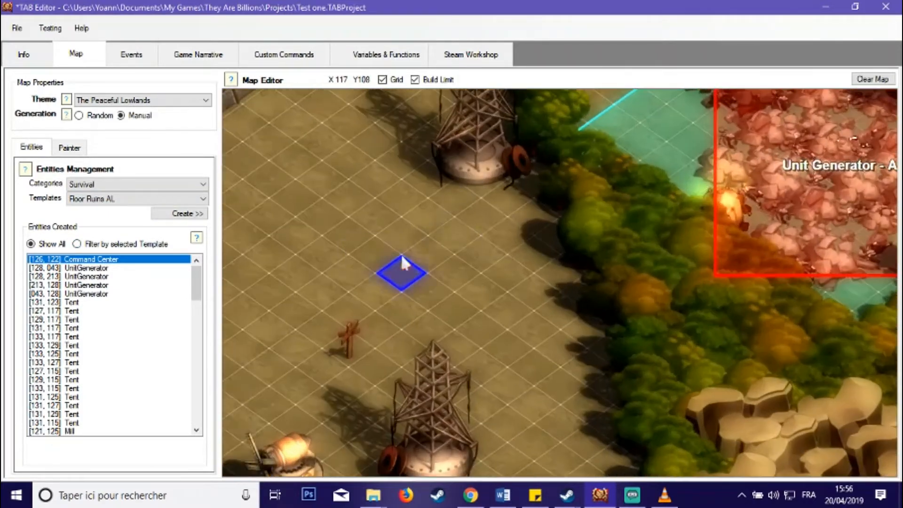
drag(496, 241, 292, 386)
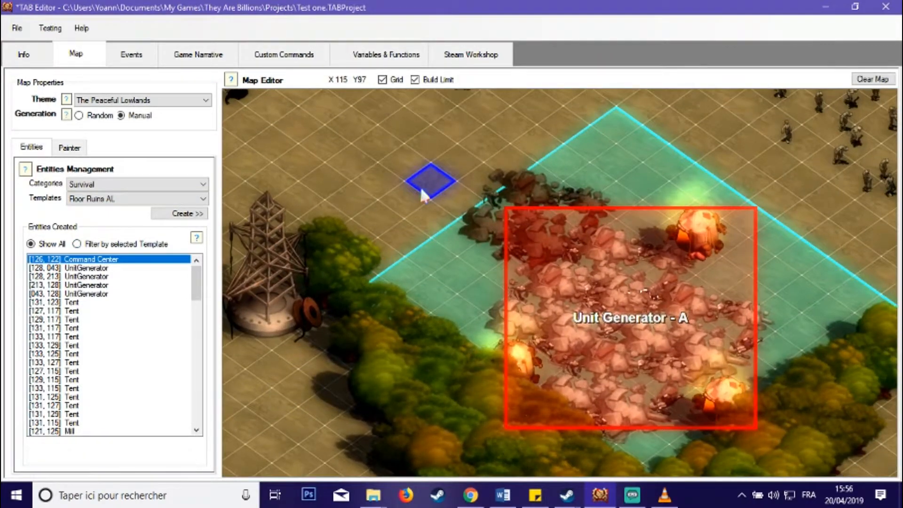
drag(422, 196, 315, 150)
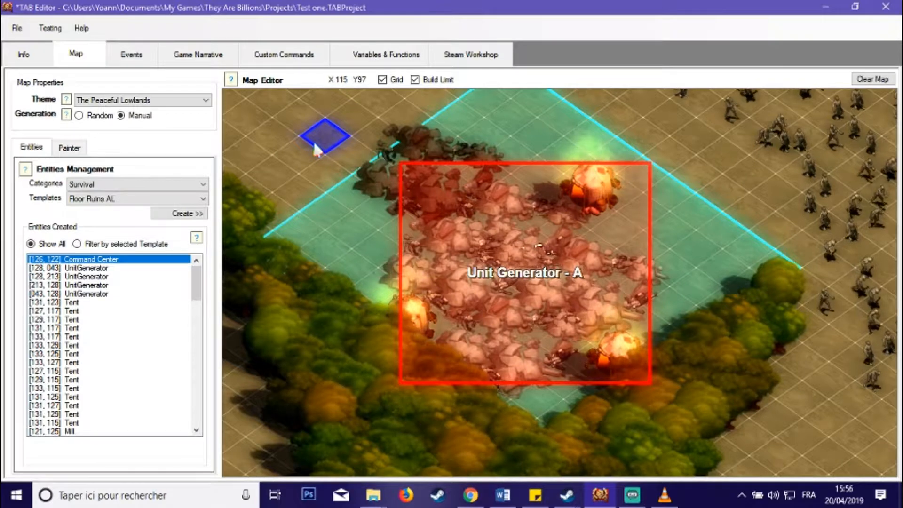
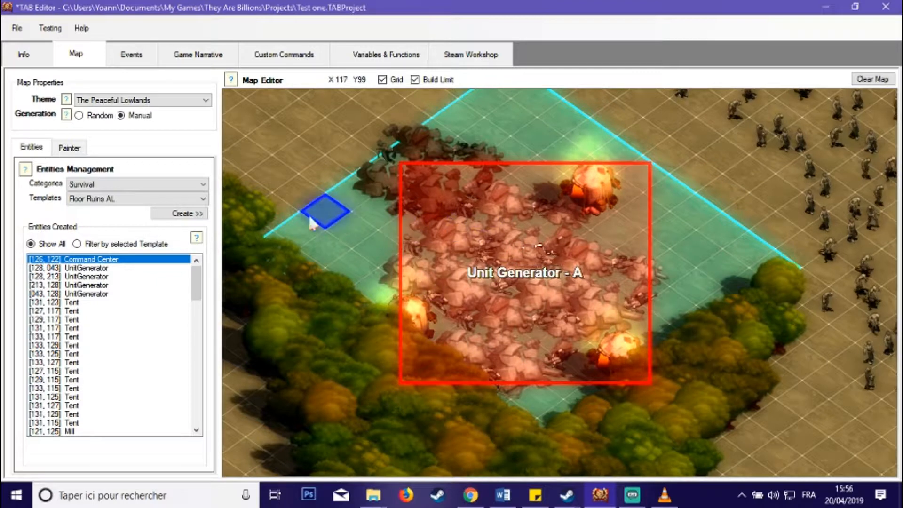
Open the parameters of the small wooden sign at X 118, Y 111.
click(149, 200)
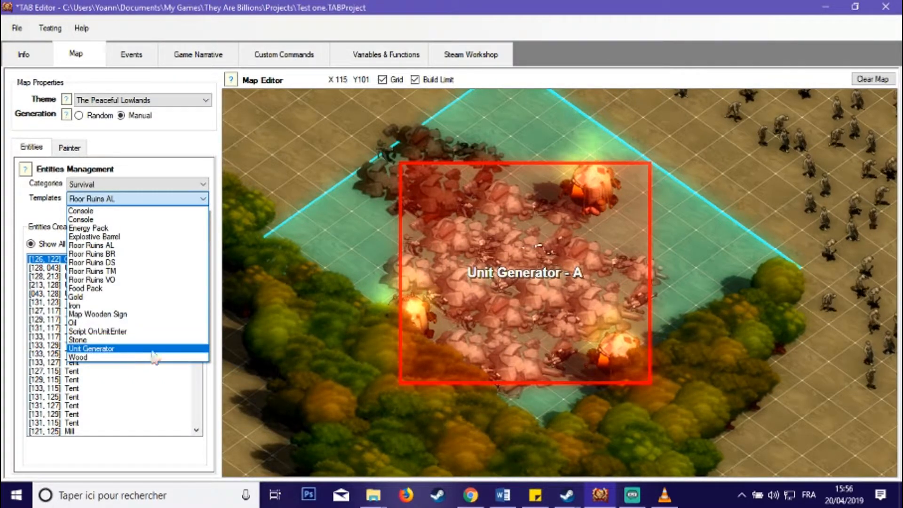
click(292, 345)
drag(292, 346, 595, 145)
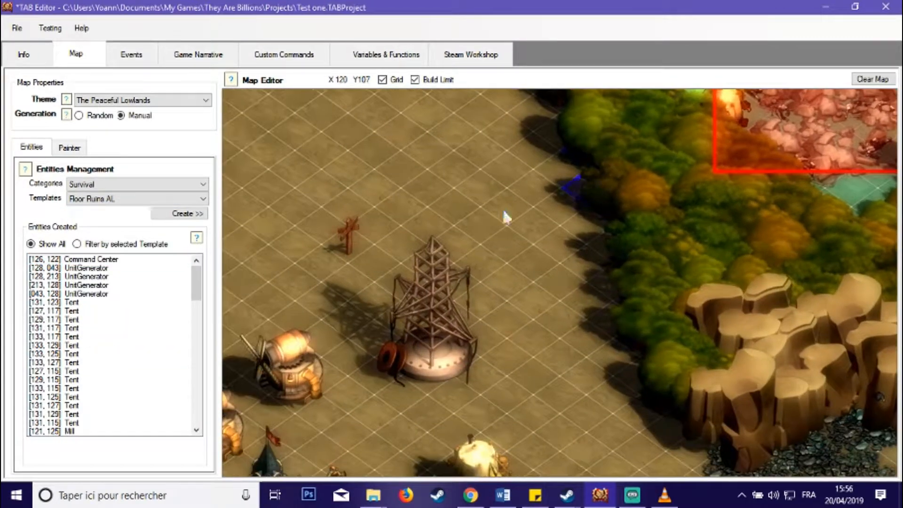
drag(365, 176, 498, 193)
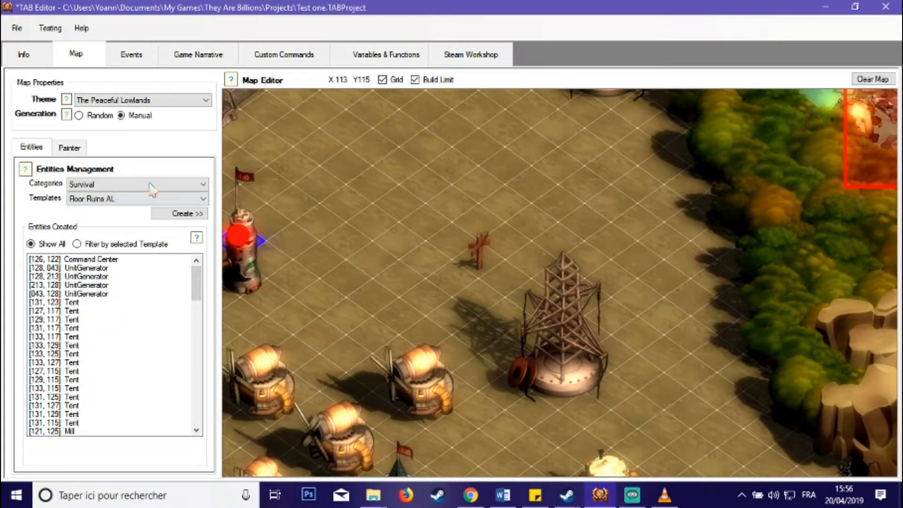
click(480, 257)
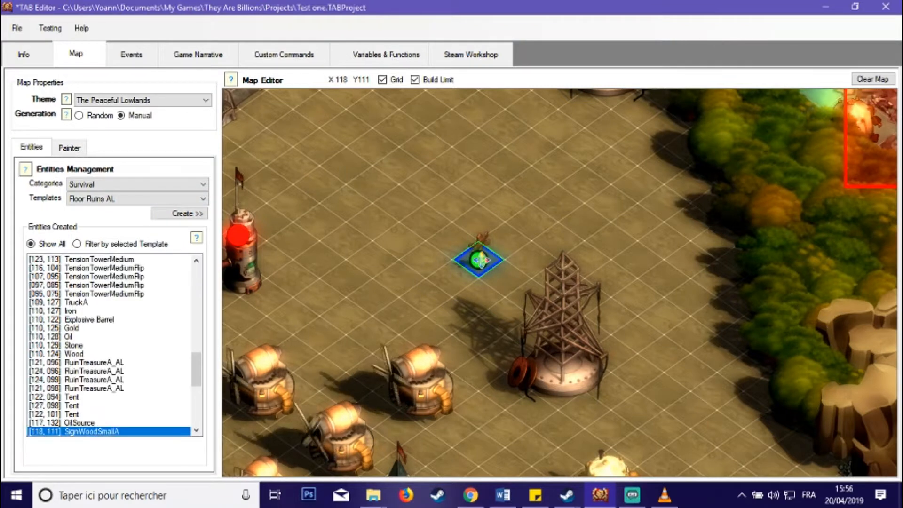
right_click(482, 261)
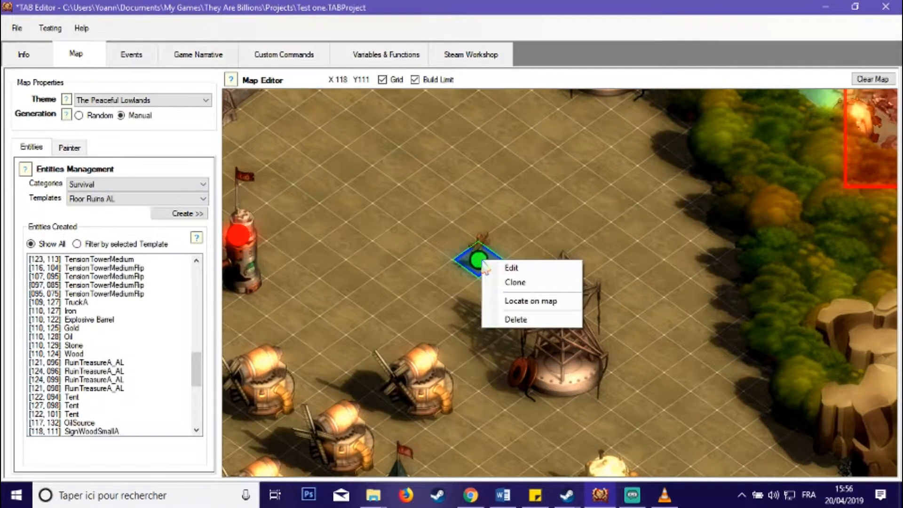
click(506, 270)
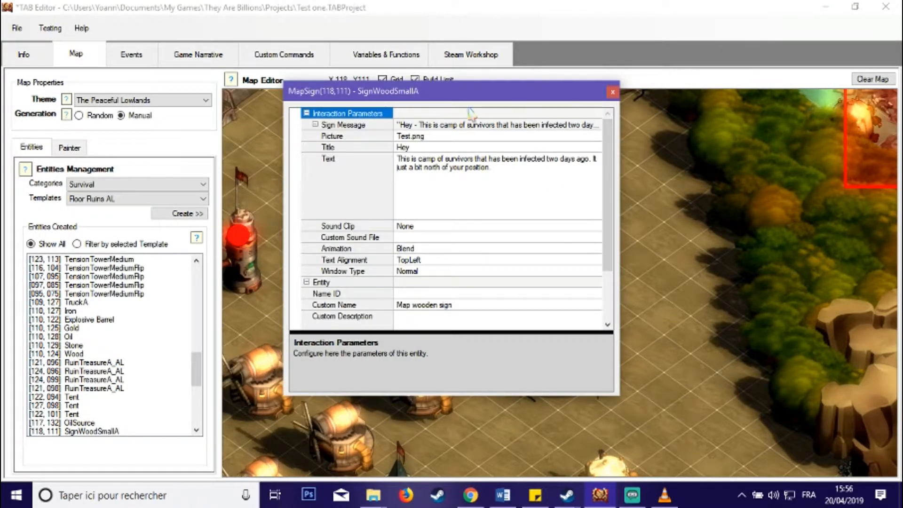
Examine the wooden sign's Picture, Title and Text message fields.
click(399, 136)
drag(397, 136, 407, 137)
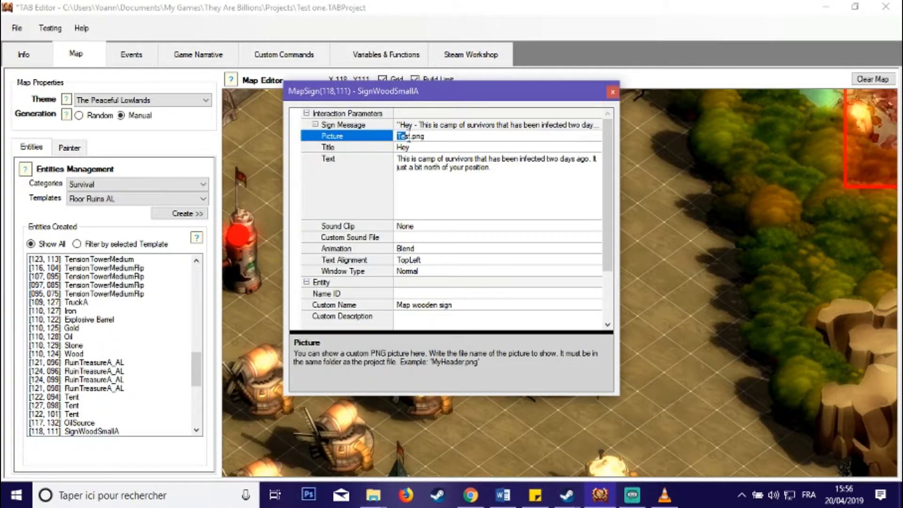
click(439, 188)
click(432, 137)
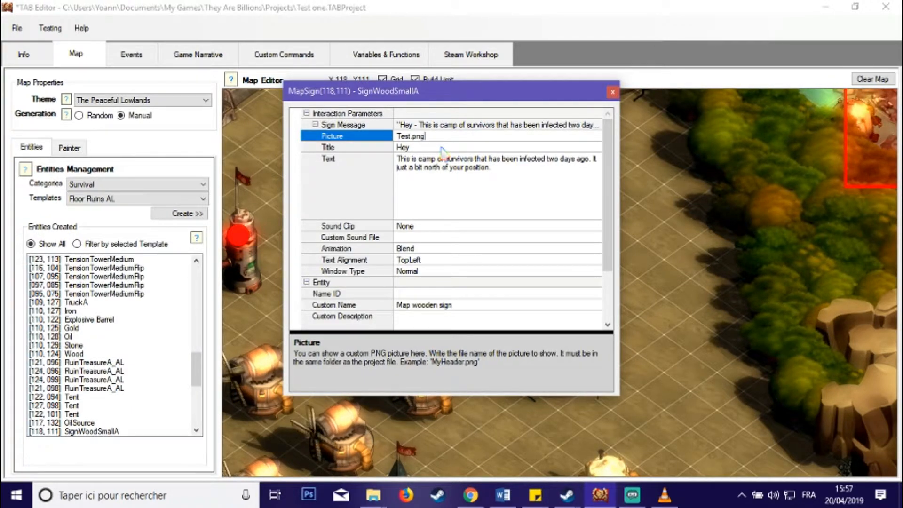
click(405, 147)
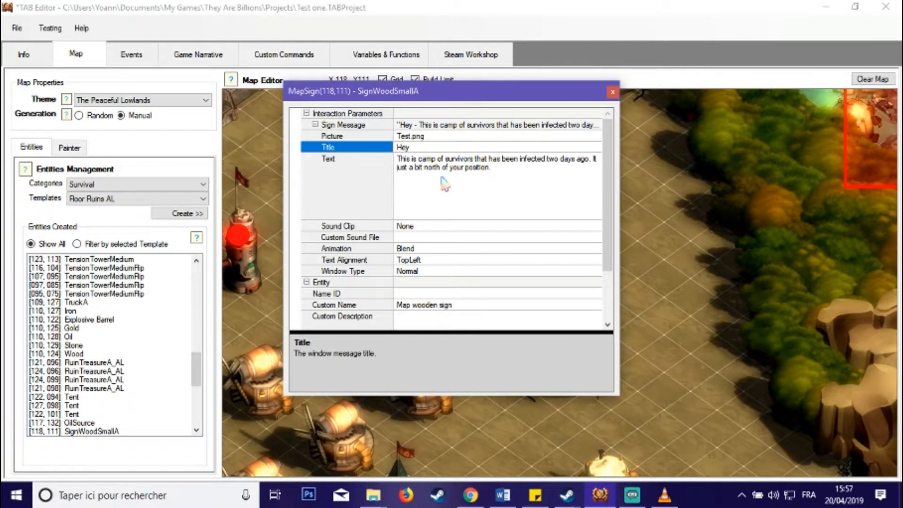
click(474, 186)
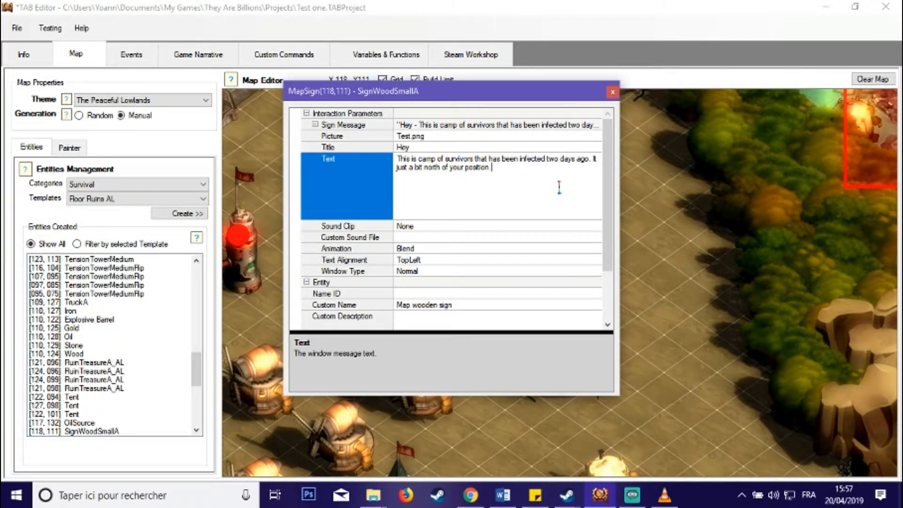
mouse_move(608, 188)
mouse_down()
mouse_move(610, 236)
mouse_move(608, 186)
mouse_up()
click(508, 270)
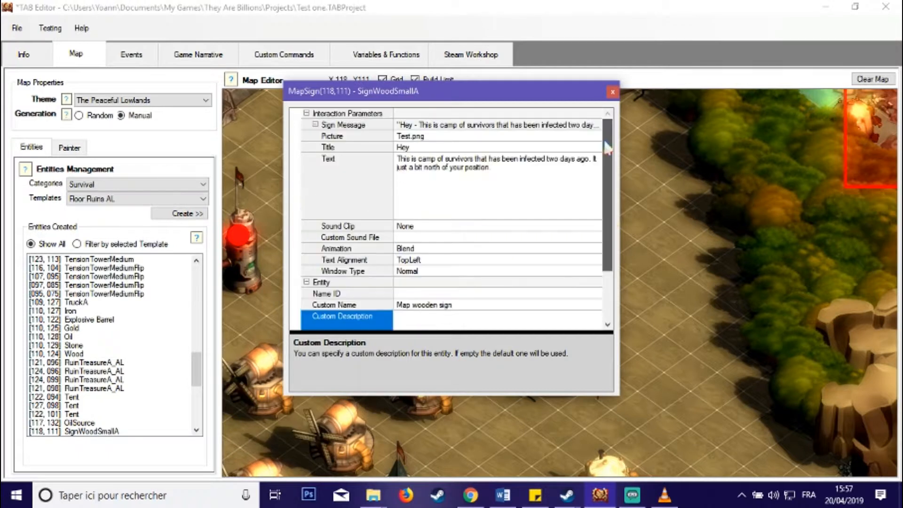
click(414, 147)
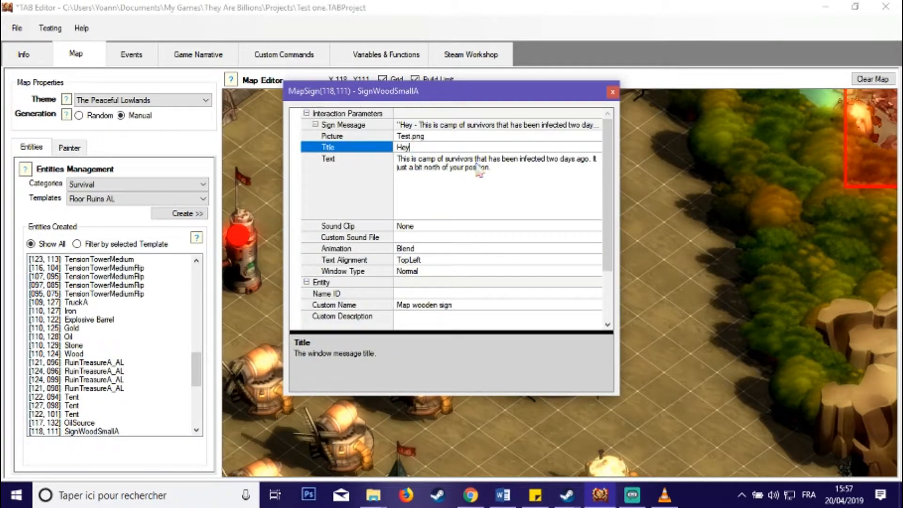
Review the wooden sign's Name ID, Custom Name and Custom Description fields, and close its parameters.
drag(607, 166, 606, 214)
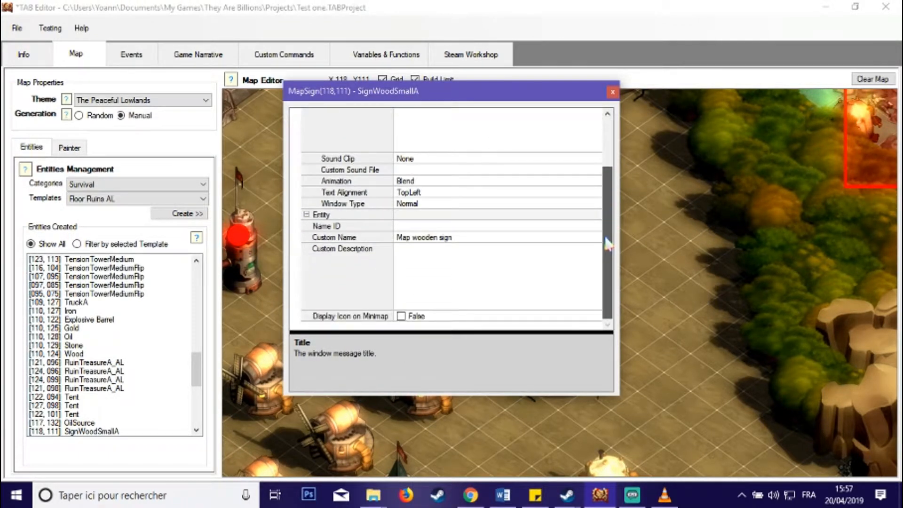
click(468, 269)
click(452, 228)
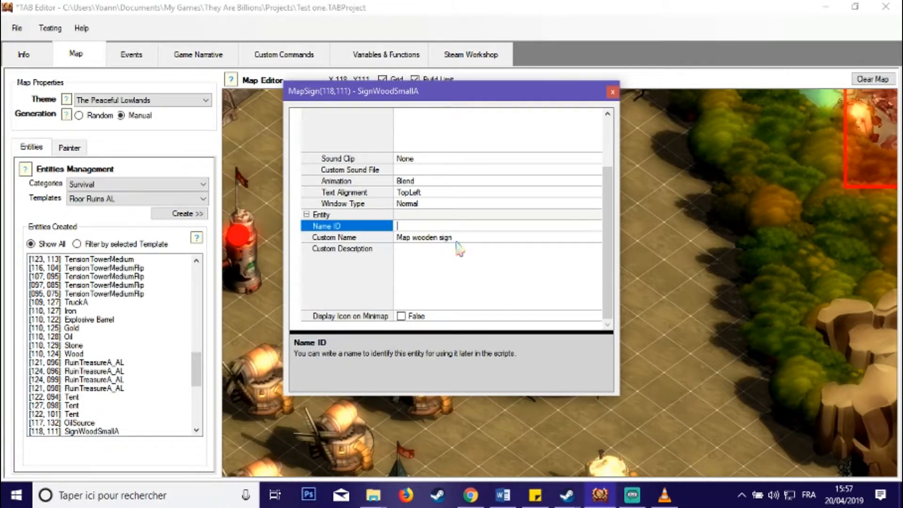
click(458, 240)
click(448, 254)
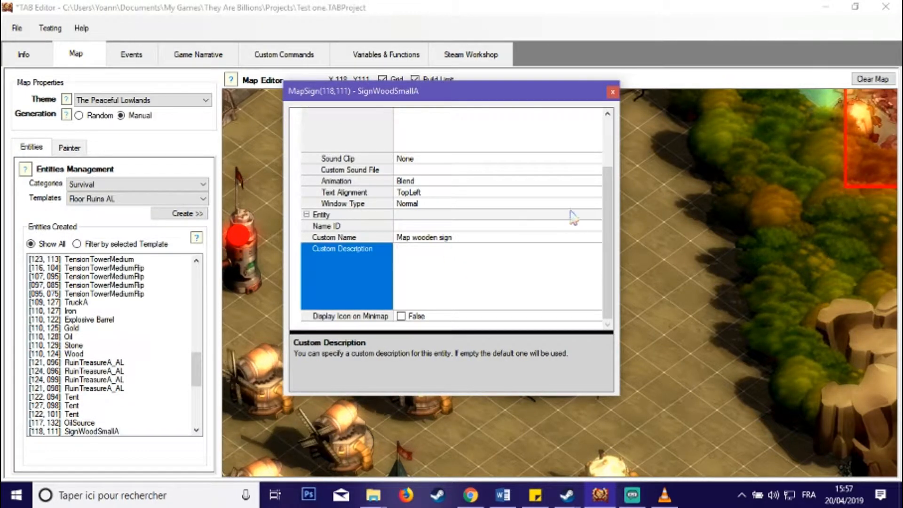
click(611, 92)
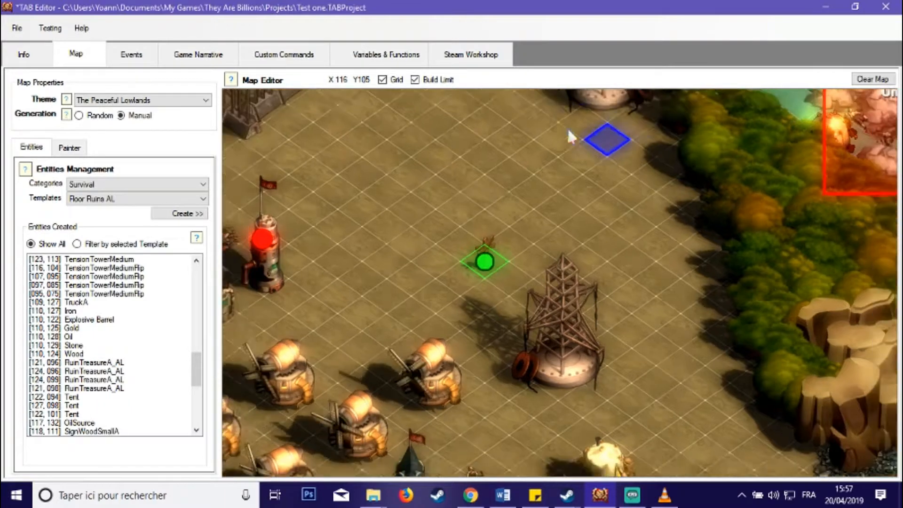
Select the Script OnUnitEnter area around Unit Generator - A and extend its upper-left side outward by one cell.
scroll(569, 132, down, 2)
drag(447, 232, 471, 181)
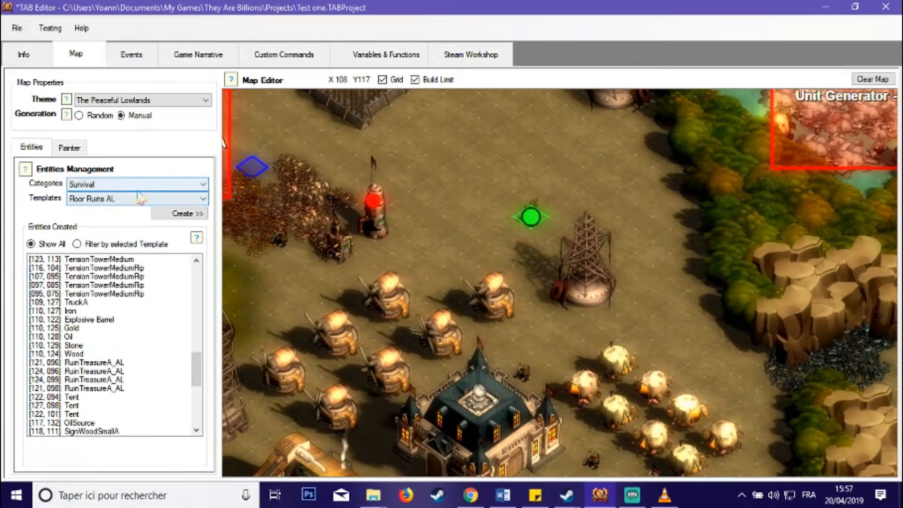
click(137, 199)
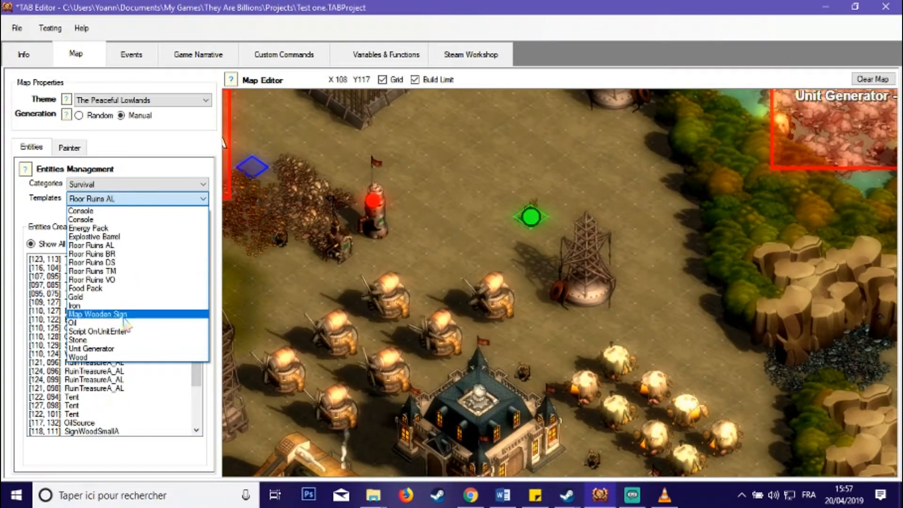
click(415, 184)
drag(544, 143, 258, 308)
scroll(348, 219, up, 2)
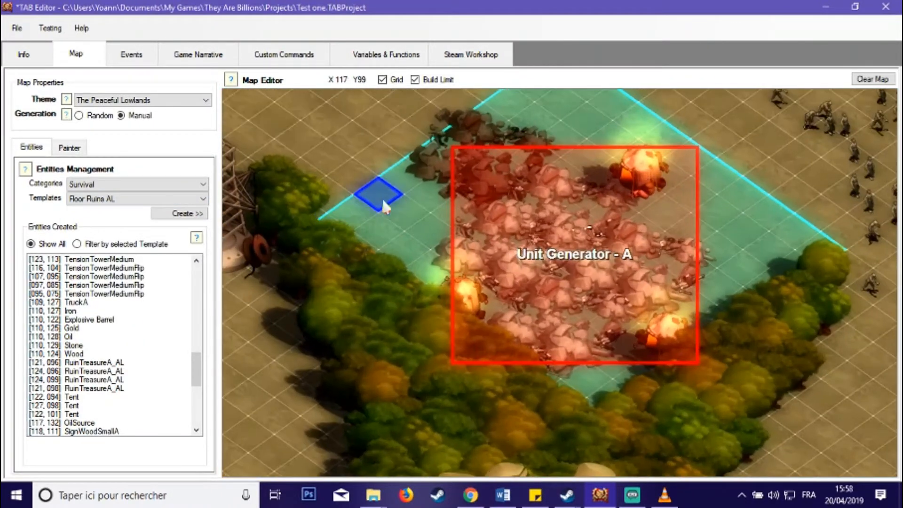
click(382, 197)
drag(356, 142, 288, 227)
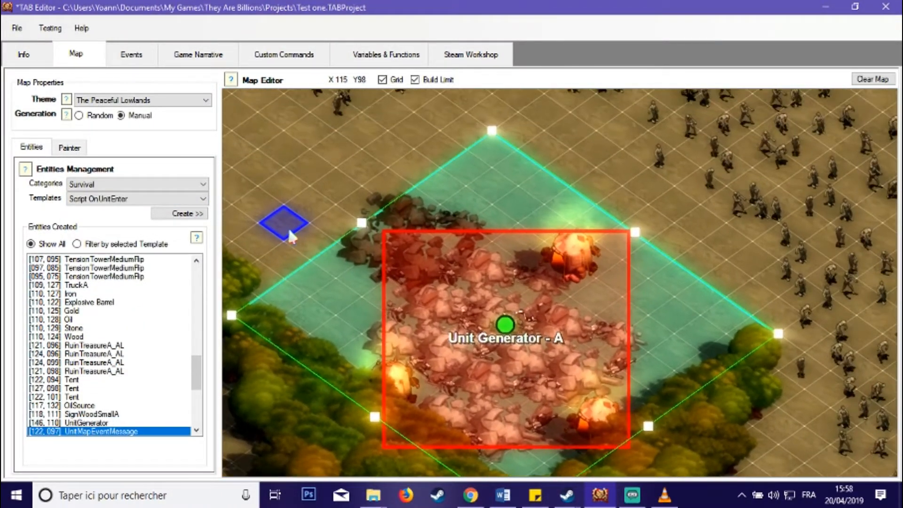
scroll(288, 228, down, 2)
scroll(413, 197, up, 1)
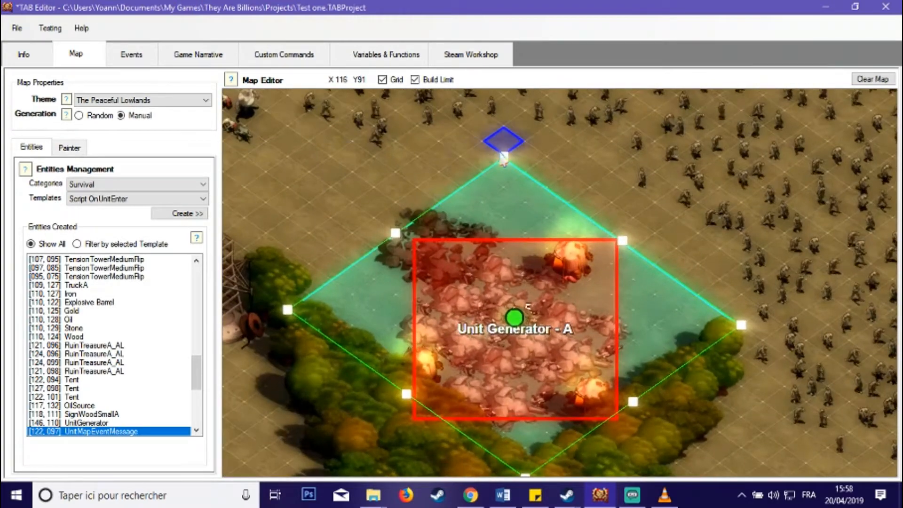
mouse_move(502, 157)
mouse_down()
mouse_move(572, 232)
mouse_move(560, 301)
mouse_move(458, 172)
mouse_move(483, 127)
mouse_move(604, 130)
mouse_move(468, 113)
mouse_move(467, 140)
mouse_move(487, 155)
mouse_up()
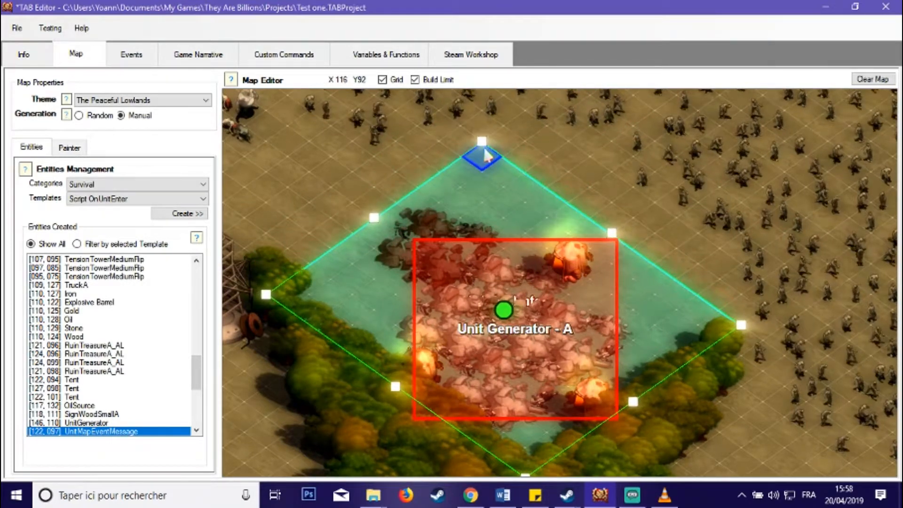
Reselect the Script OnUnitEnter area instead of the overlapping unit generator, and open its Script On Enter script for editing.
click(409, 171)
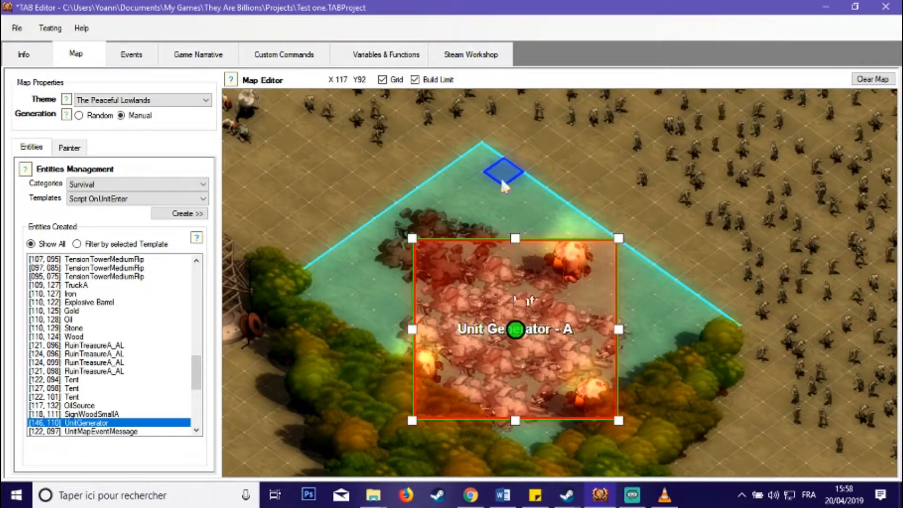
key(Down)
key(Up)
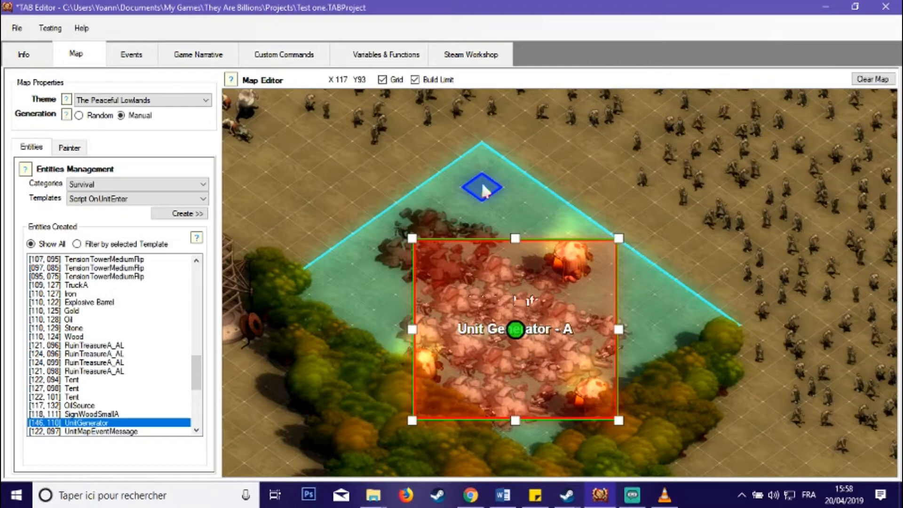
key(Down)
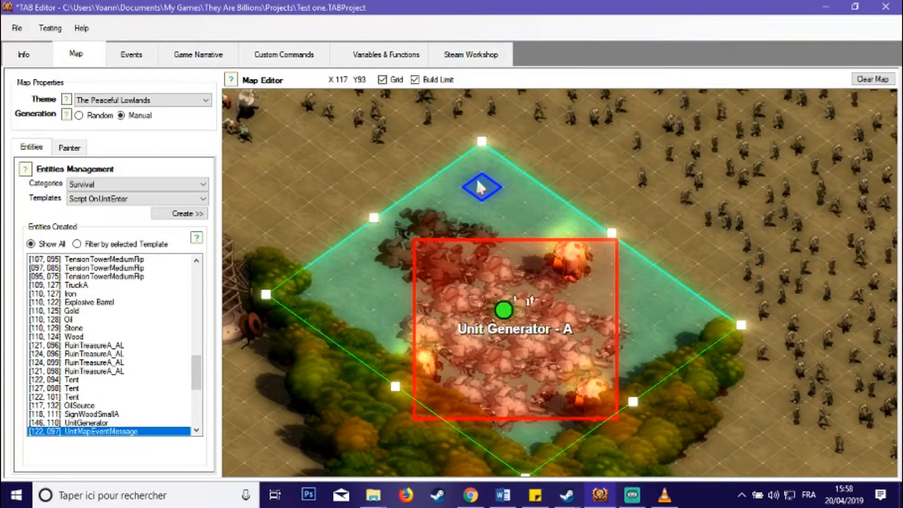
right_click(479, 186)
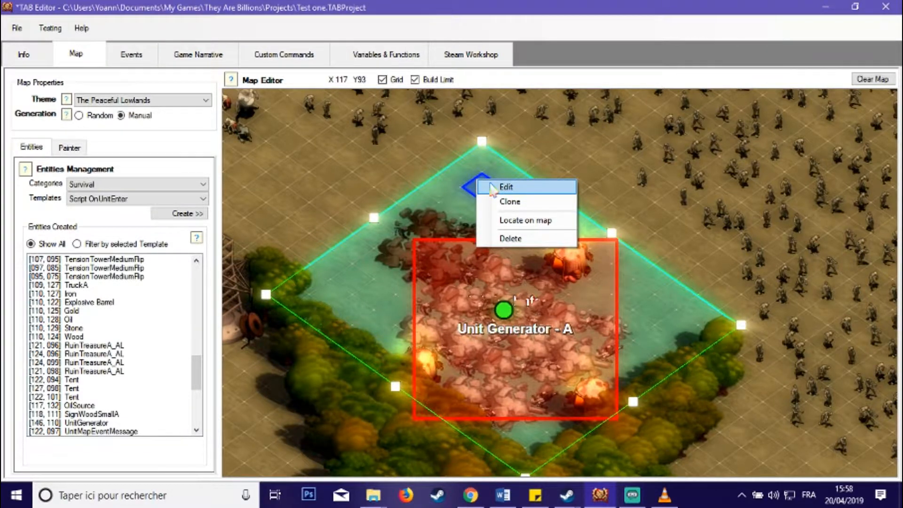
click(492, 188)
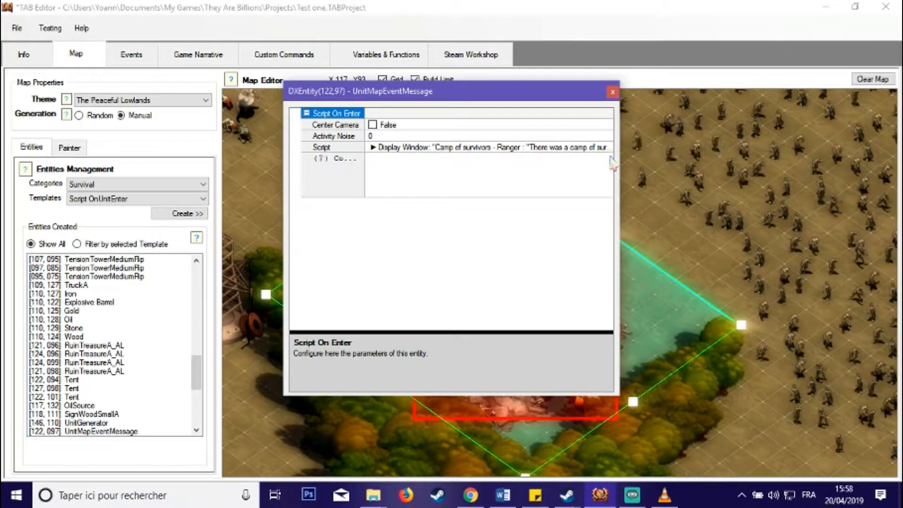
click(610, 148)
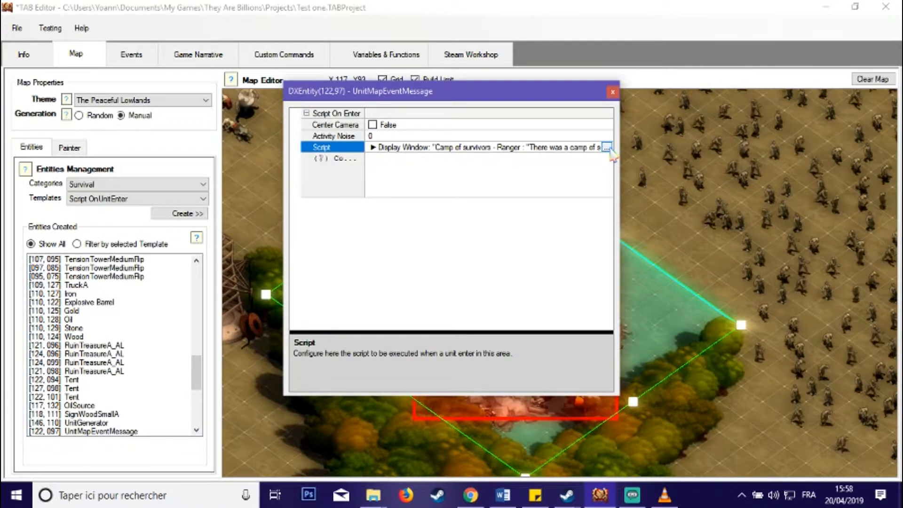
click(607, 148)
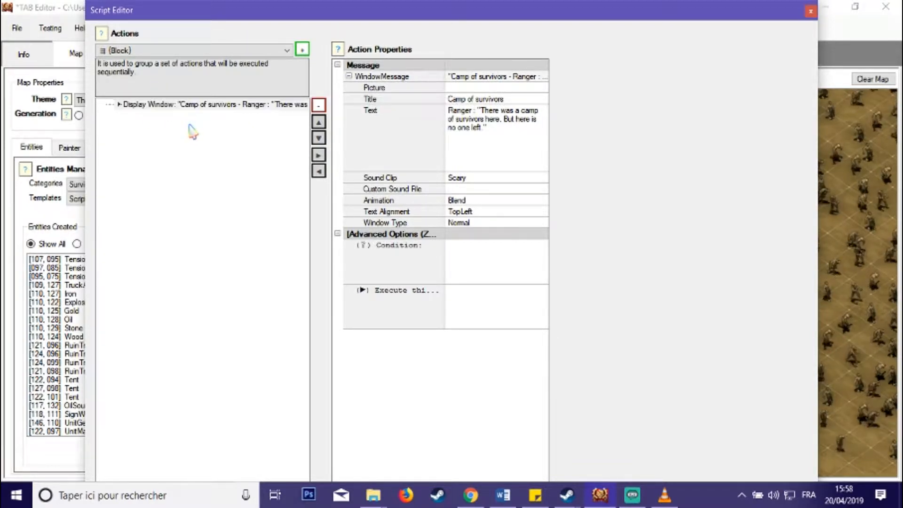
Examine the Title and Text of the area script's Display Window action, and close the script and the area's parameters.
click(198, 149)
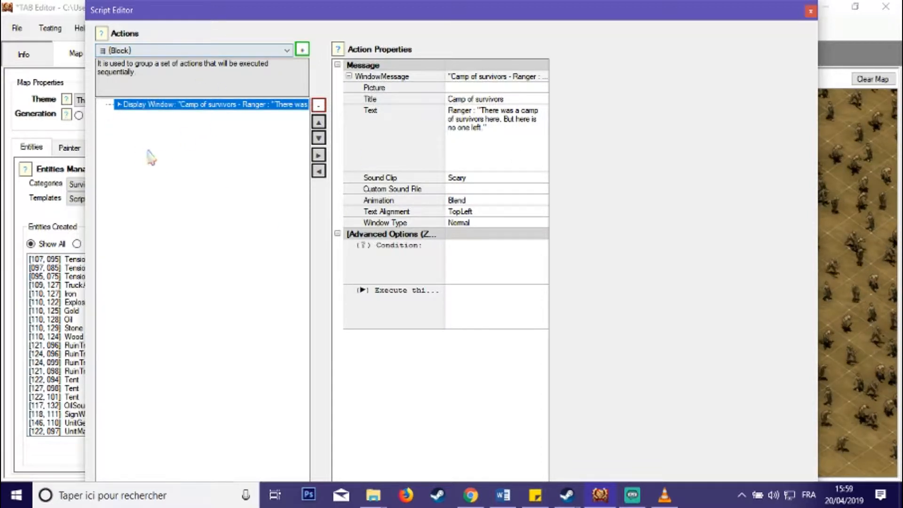
click(497, 140)
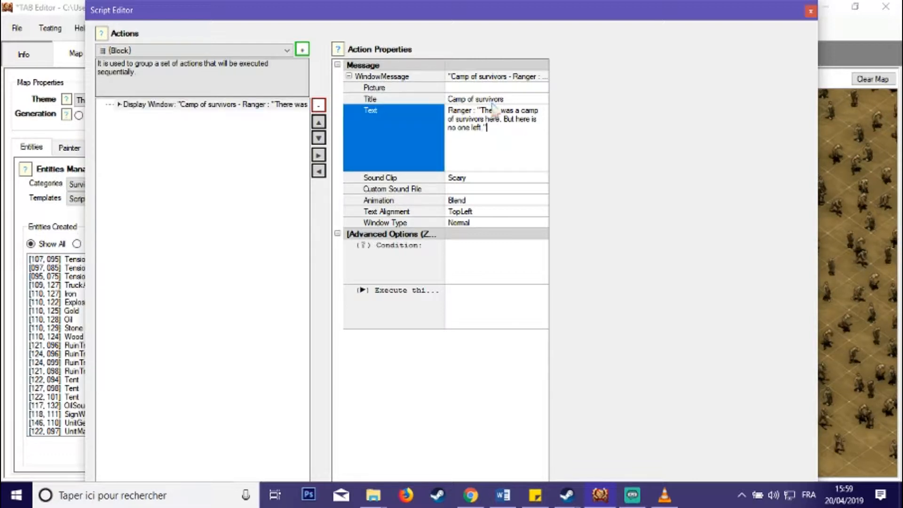
click(512, 98)
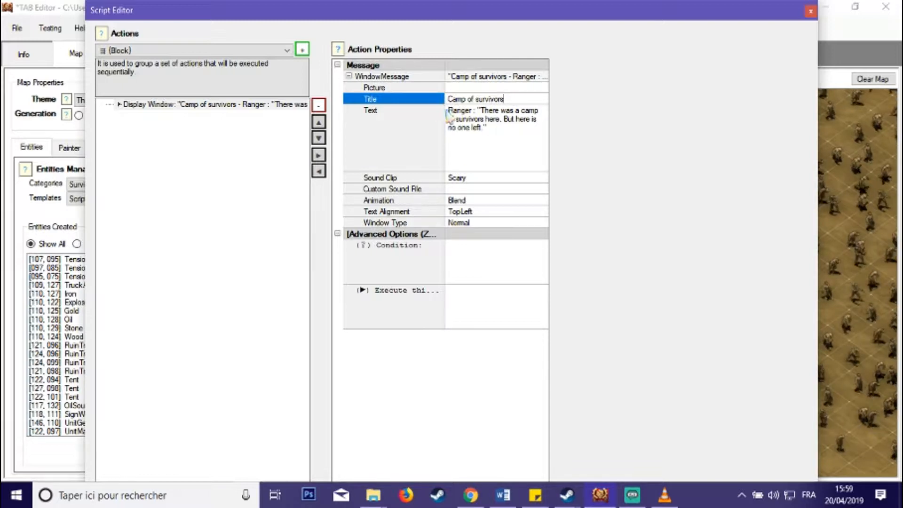
drag(448, 113, 500, 131)
click(502, 131)
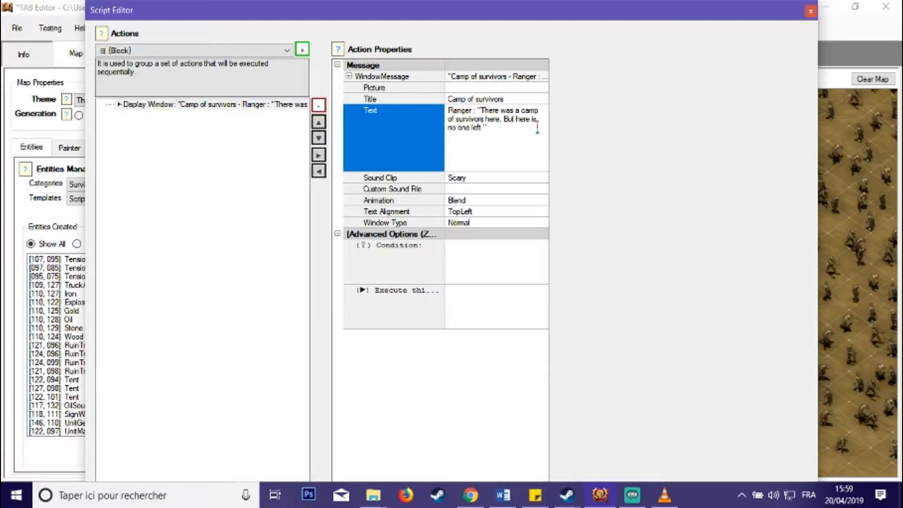
click(811, 11)
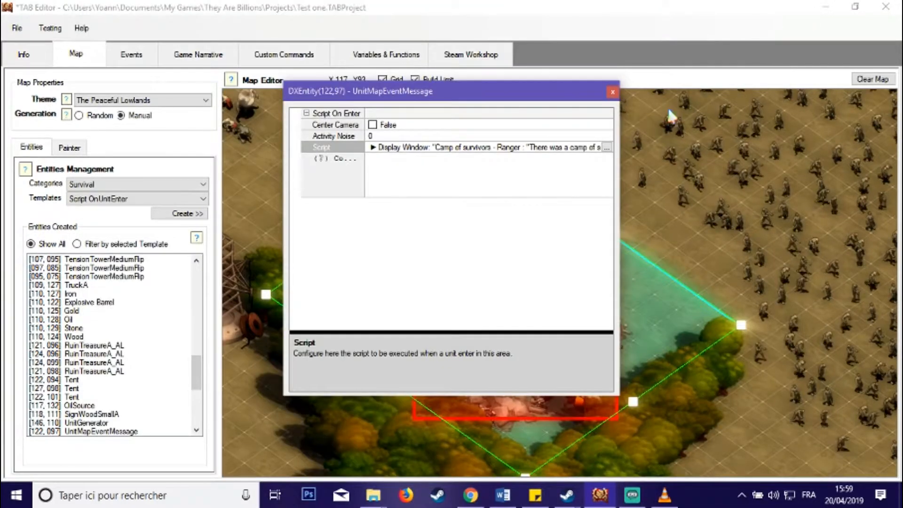
click(678, 134)
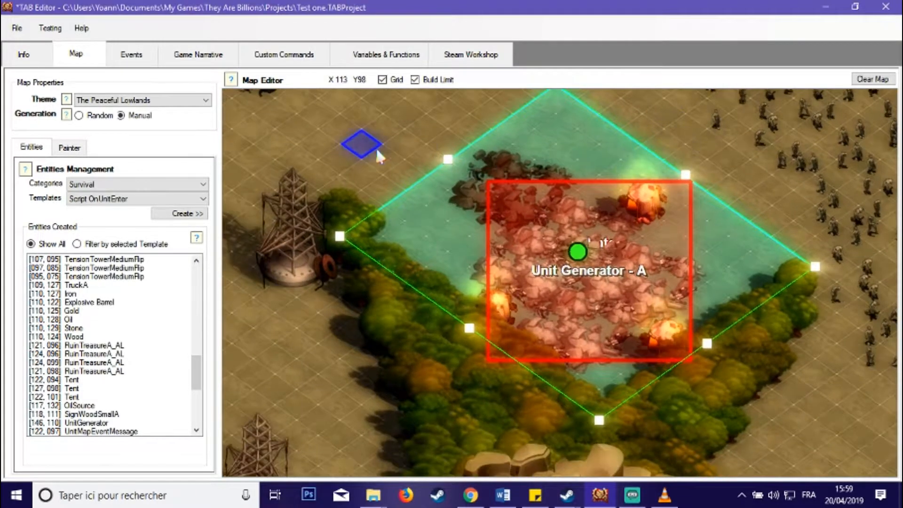
Look through the Survival entity templates, keeping Script OnUnitEnter as the chosen template.
drag(375, 148, 444, 196)
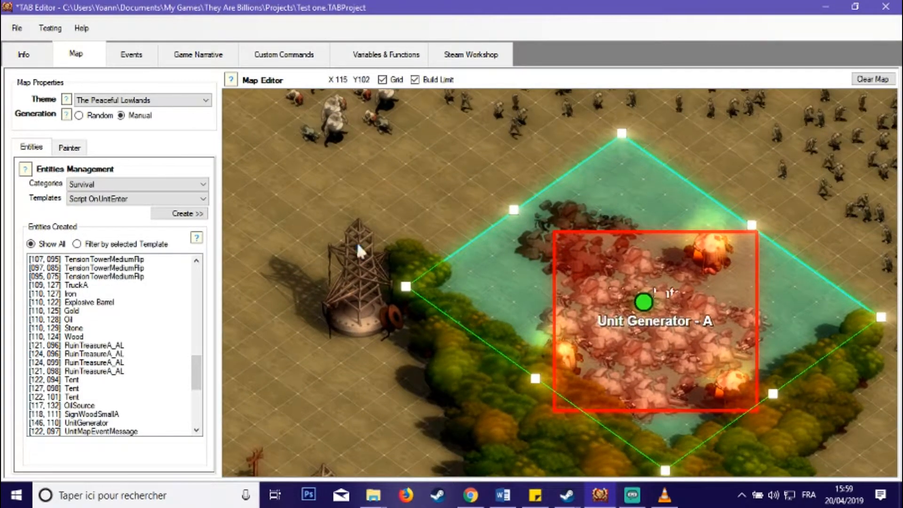
drag(464, 219, 423, 189)
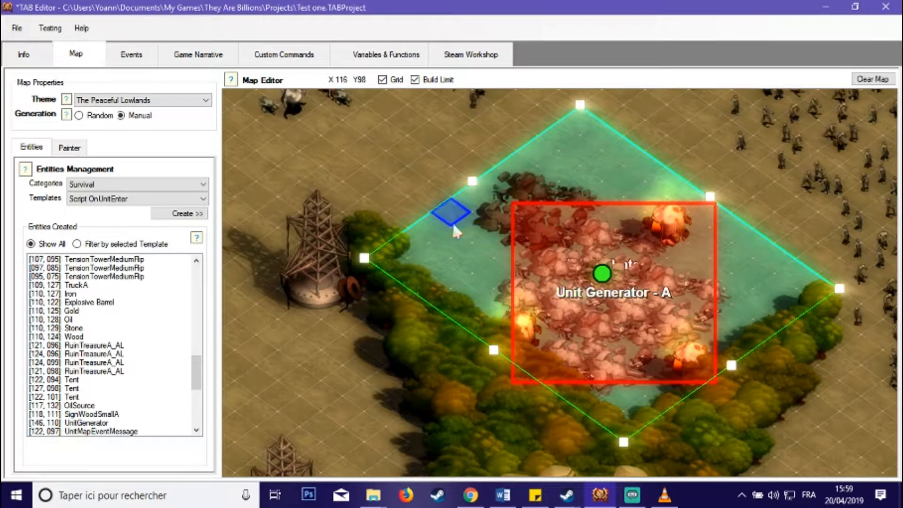
scroll(347, 197, down, 2)
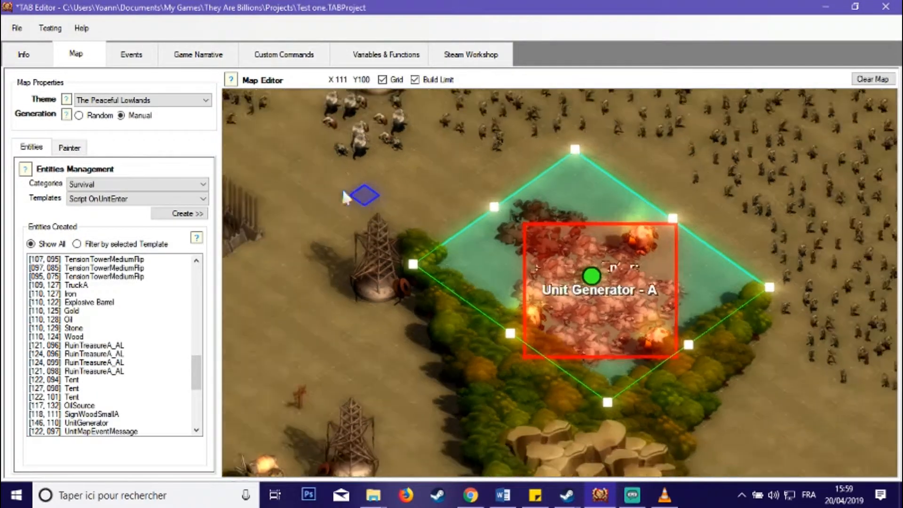
drag(357, 297, 480, 132)
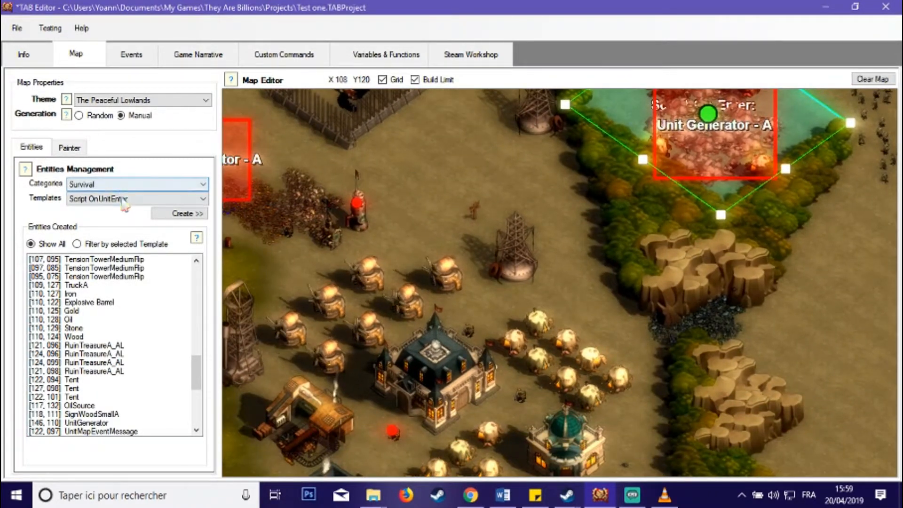
click(136, 198)
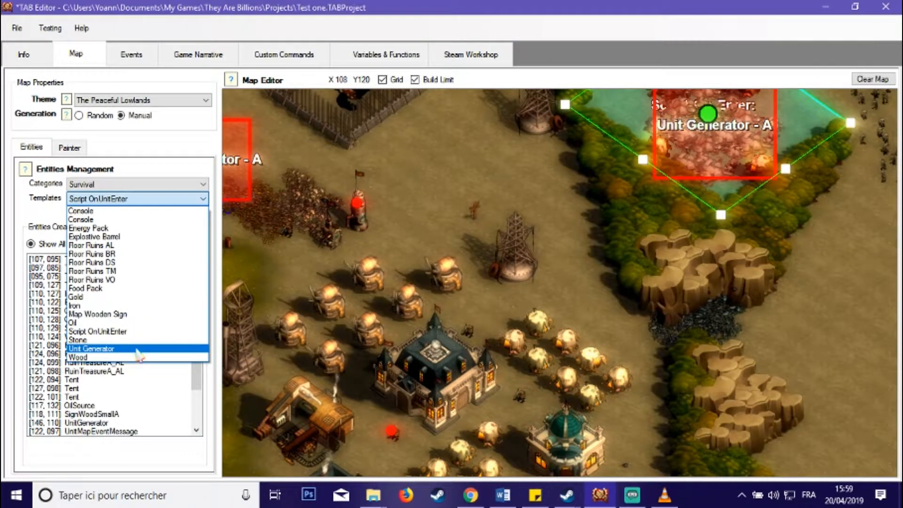
click(103, 332)
Survey the unit generators on the map, from the one beside the giant's enclosure out to those along the borders.
scroll(414, 180, down, 2)
drag(450, 196, 596, 207)
scroll(473, 257, up, 2)
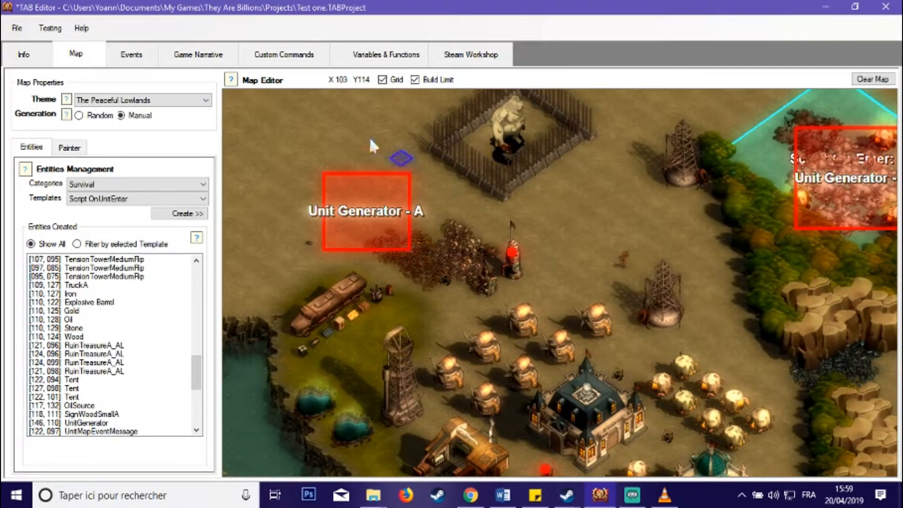
drag(543, 216, 388, 209)
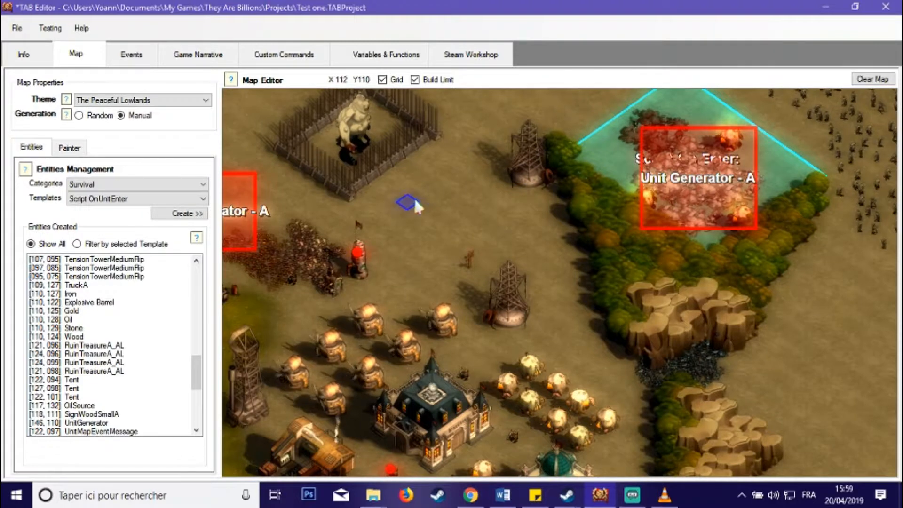
scroll(331, 223, down, 4)
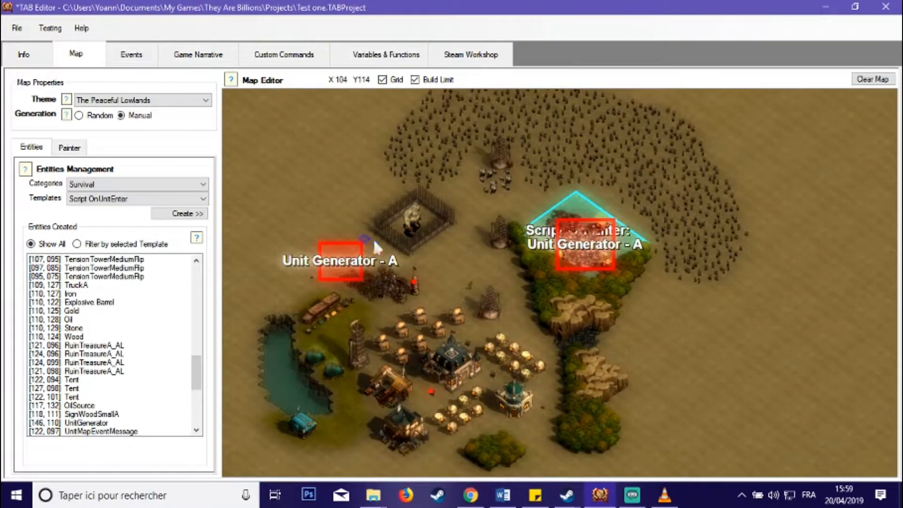
drag(440, 253, 584, 260)
scroll(480, 196, down, 5)
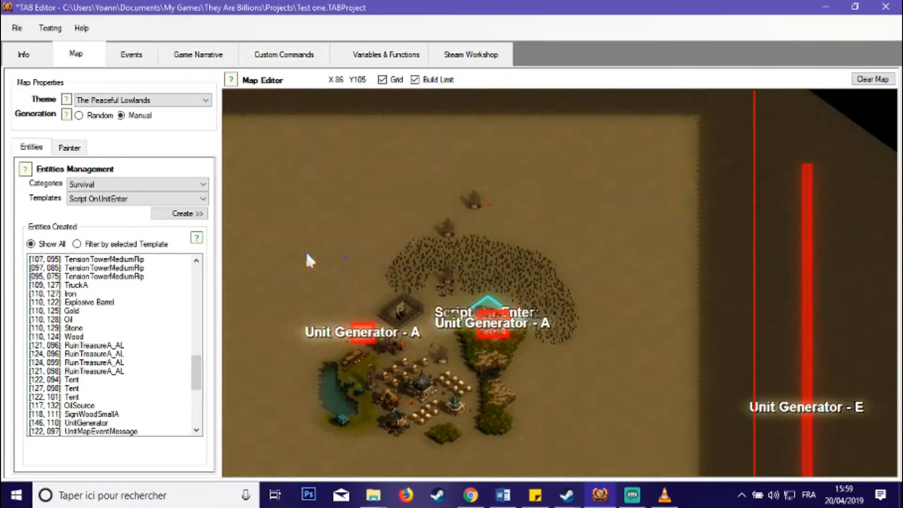
drag(343, 213, 460, 177)
scroll(460, 177, down, 2)
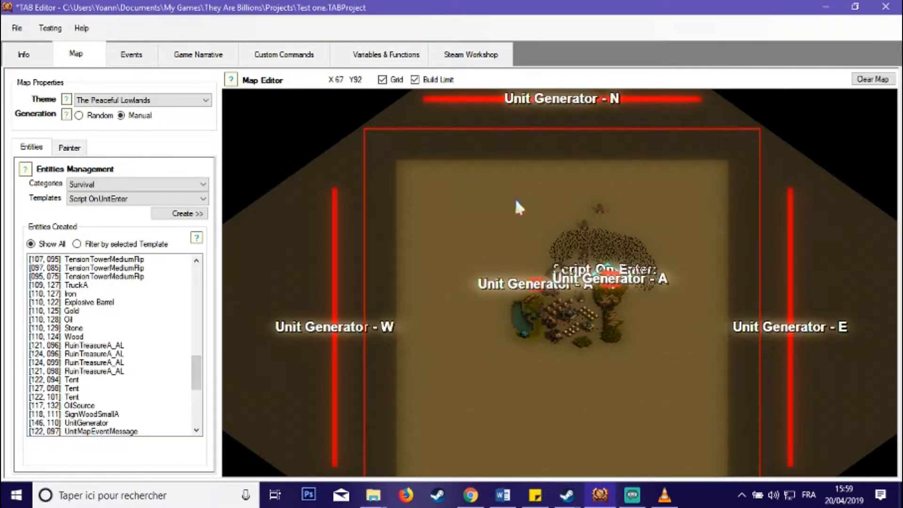
drag(515, 196, 431, 134)
scroll(428, 175, up, 5)
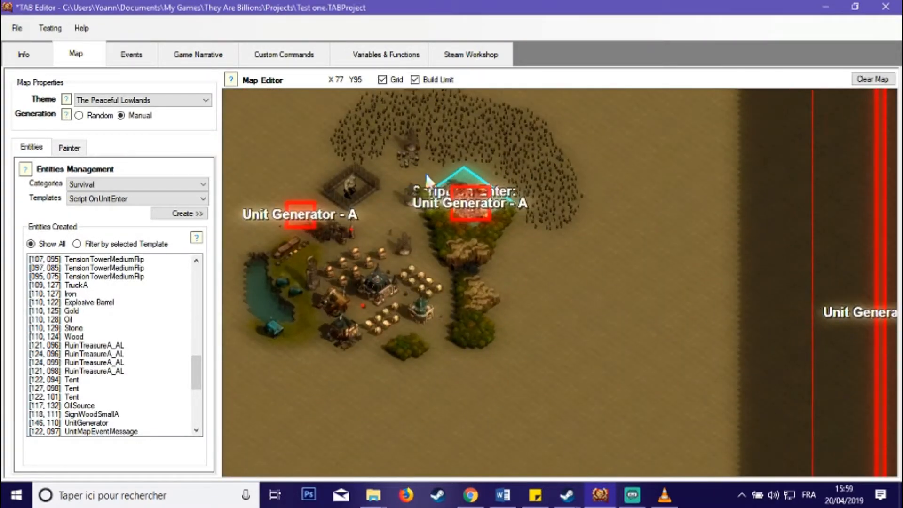
Move the unit generator beside the giant's enclosure slightly up, and enlarge its area outward from the lower-right corner.
drag(285, 184, 630, 285)
scroll(473, 252, up, 3)
drag(376, 154, 394, 158)
click(389, 255)
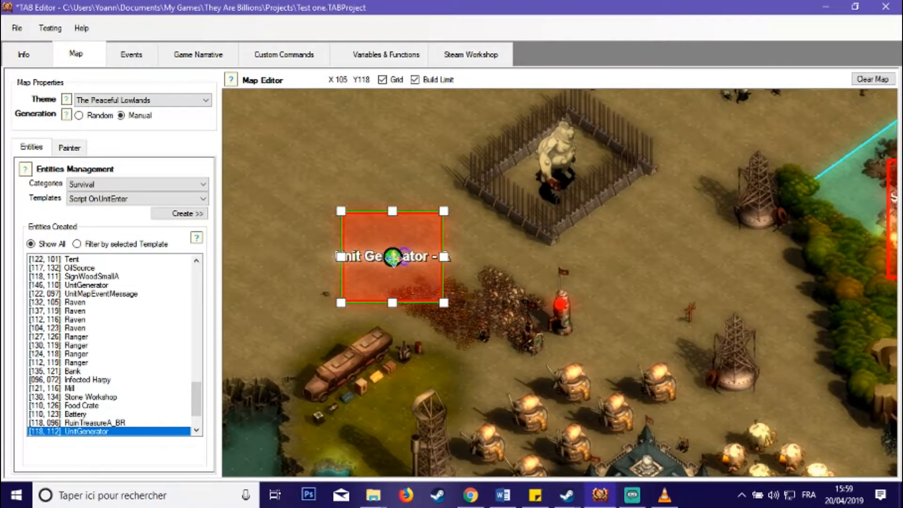
drag(393, 256, 389, 216)
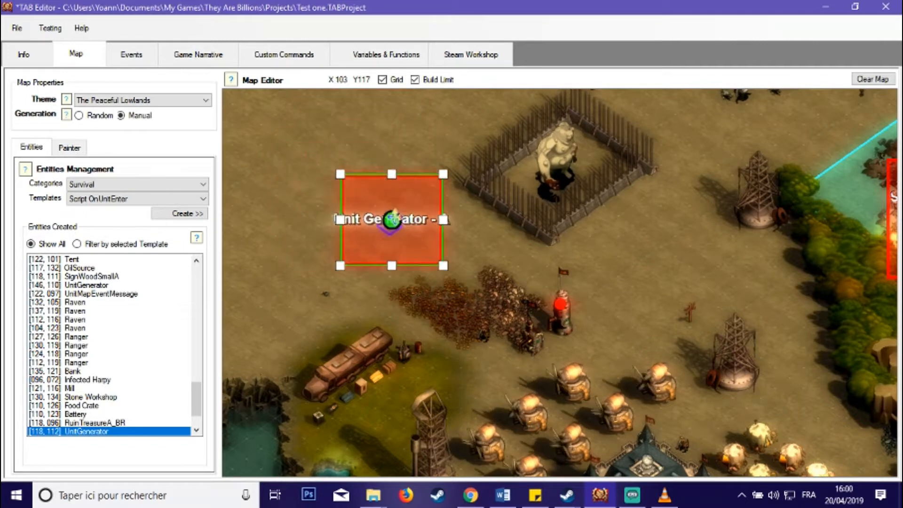
drag(441, 263, 462, 294)
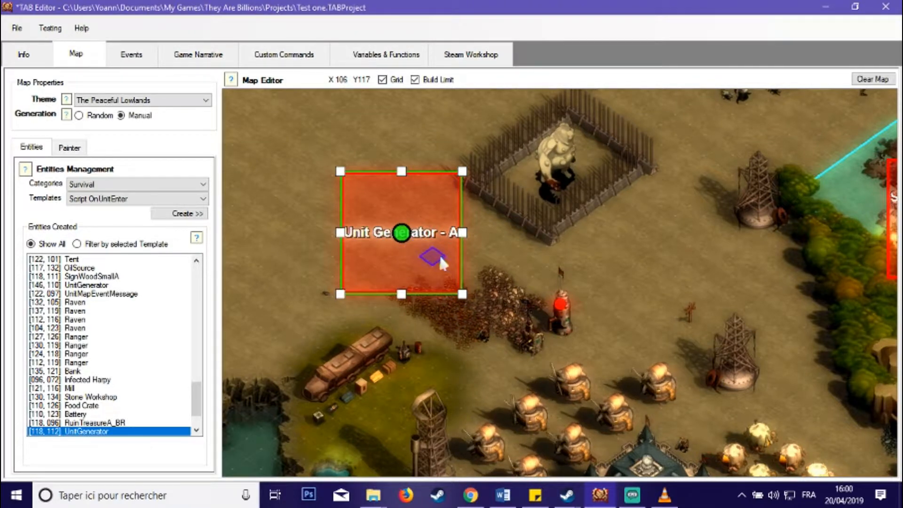
Examine the N, E, S and W unit generators around the map's edges, and return to the one beside the enclosure.
scroll(554, 244, down, 2)
scroll(593, 237, down, 5)
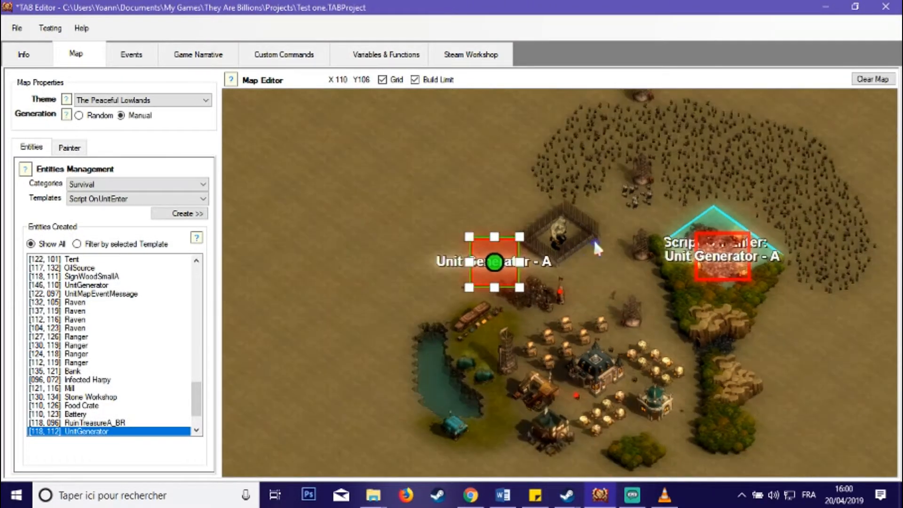
scroll(544, 218, up, 3)
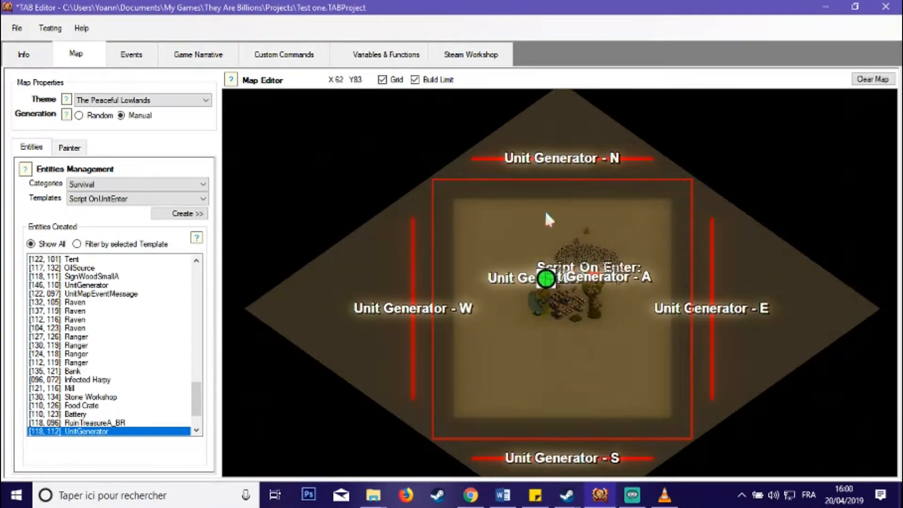
scroll(607, 143, down, 1)
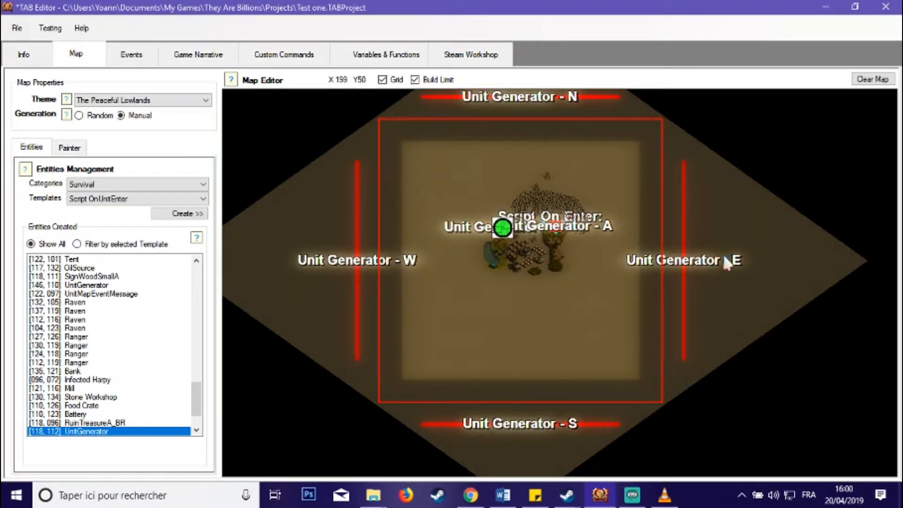
scroll(534, 248, up, 5)
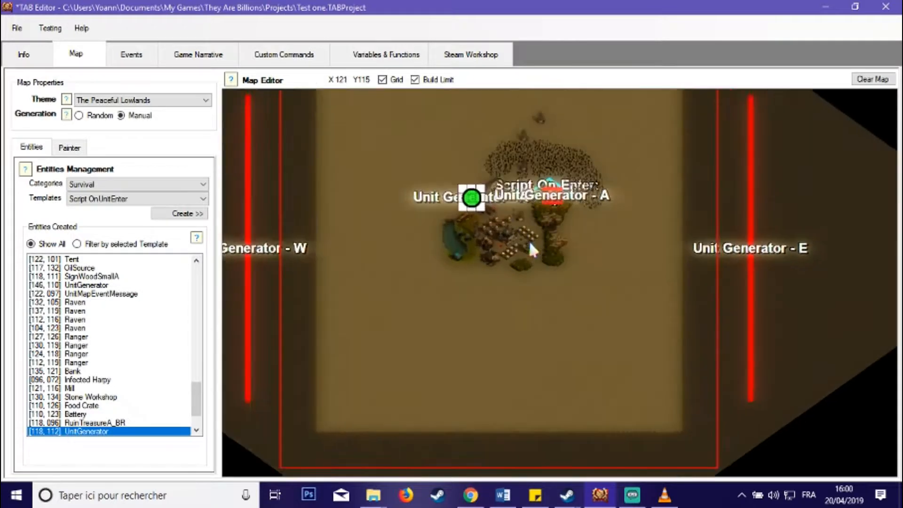
scroll(387, 256, up, 4)
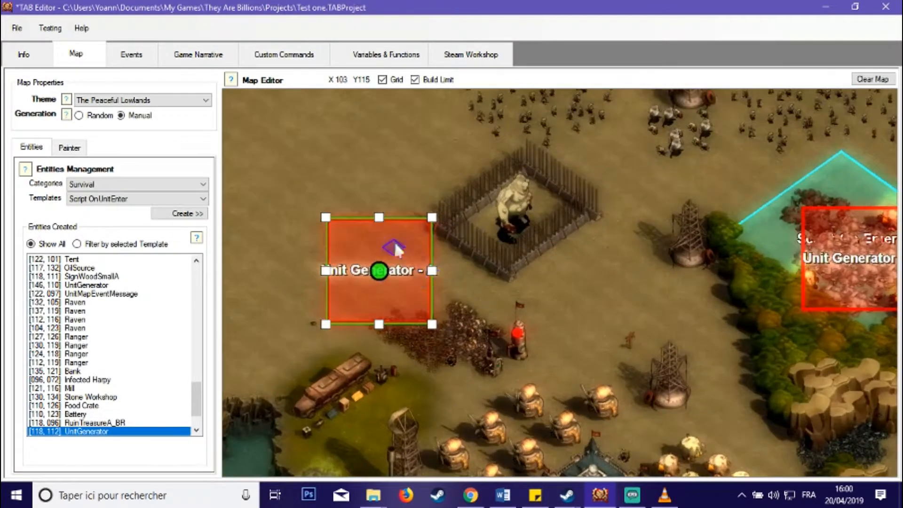
Review the Generator ID choices of the unit generator beside the giant's enclosure, and close its parameters with ID A kept.
right_click(395, 242)
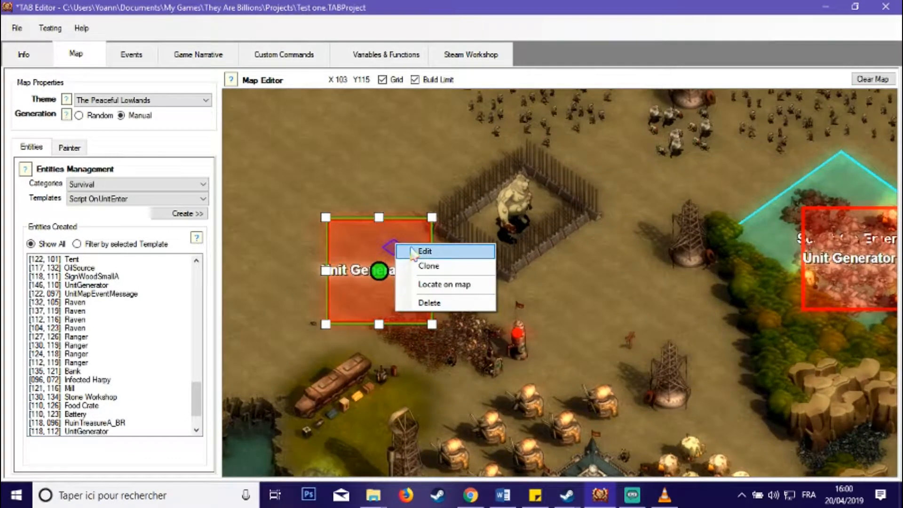
click(413, 252)
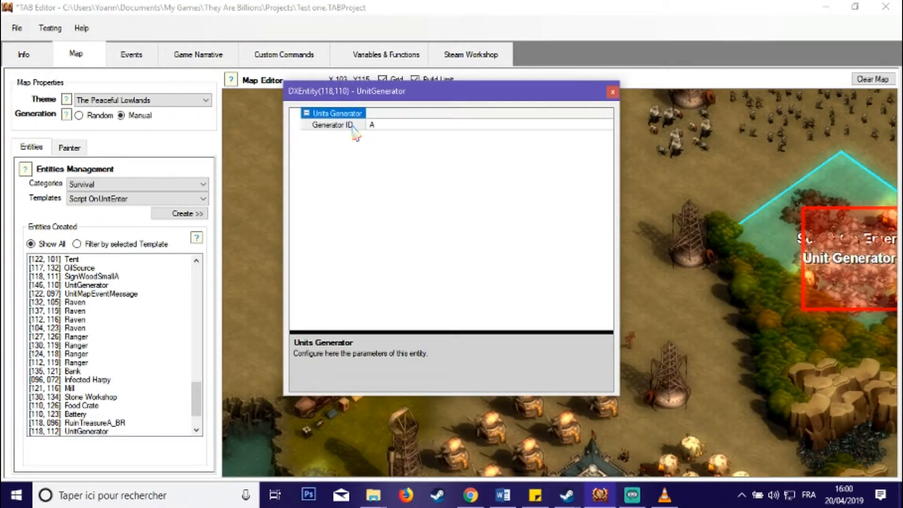
click(607, 126)
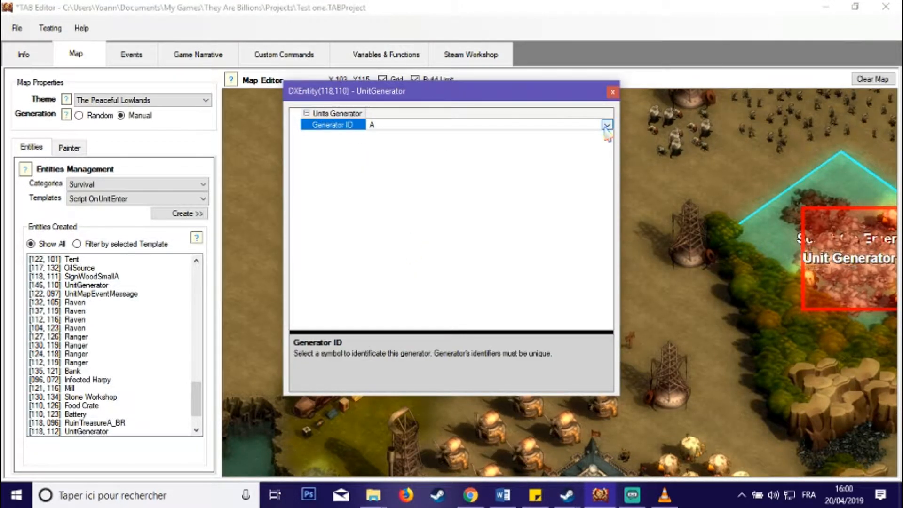
click(607, 125)
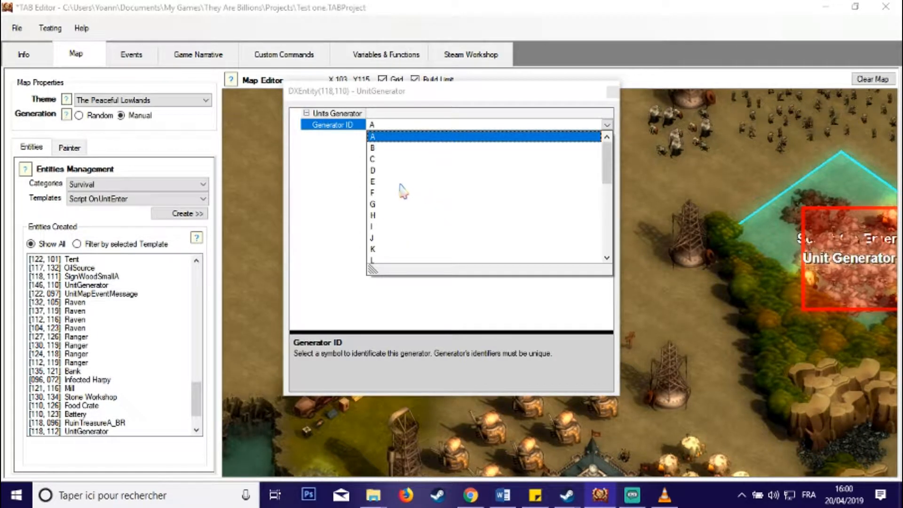
click(612, 93)
scroll(489, 287, down, 2)
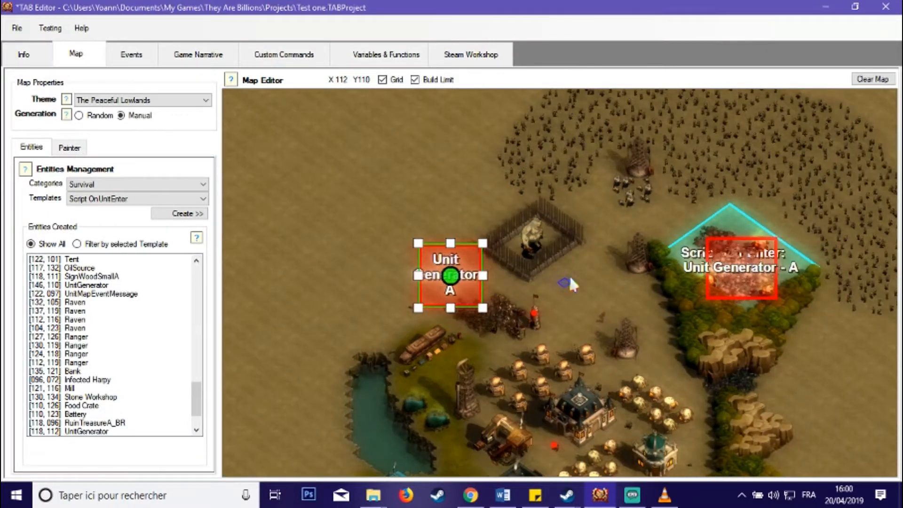
scroll(572, 269, up, 3)
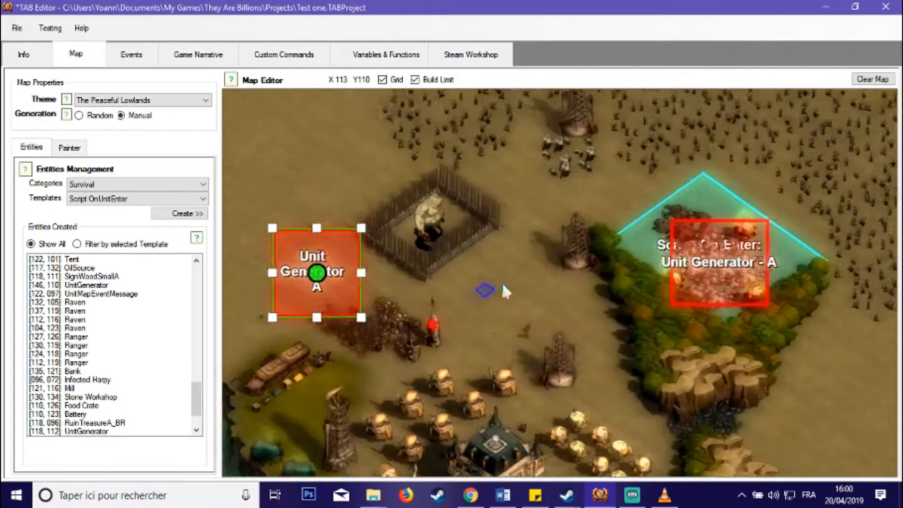
scroll(503, 286, up, 1)
drag(452, 281, 565, 247)
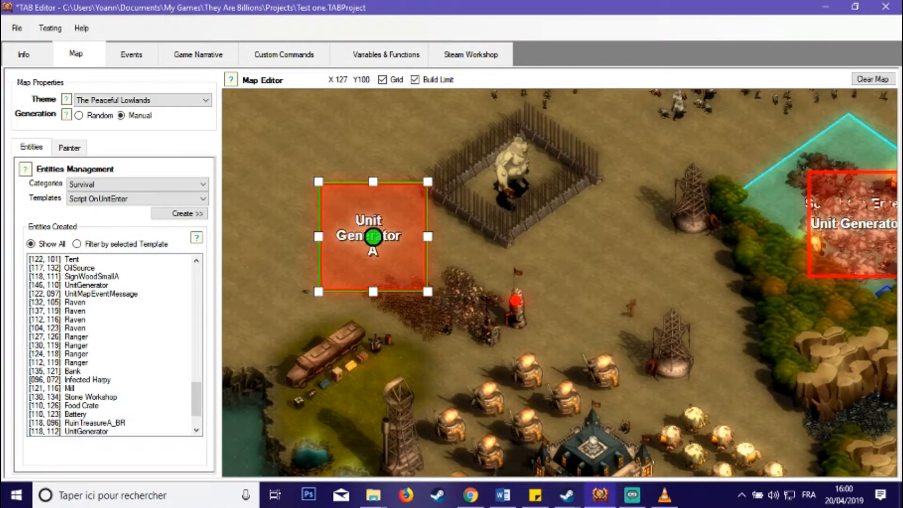
click(664, 495)
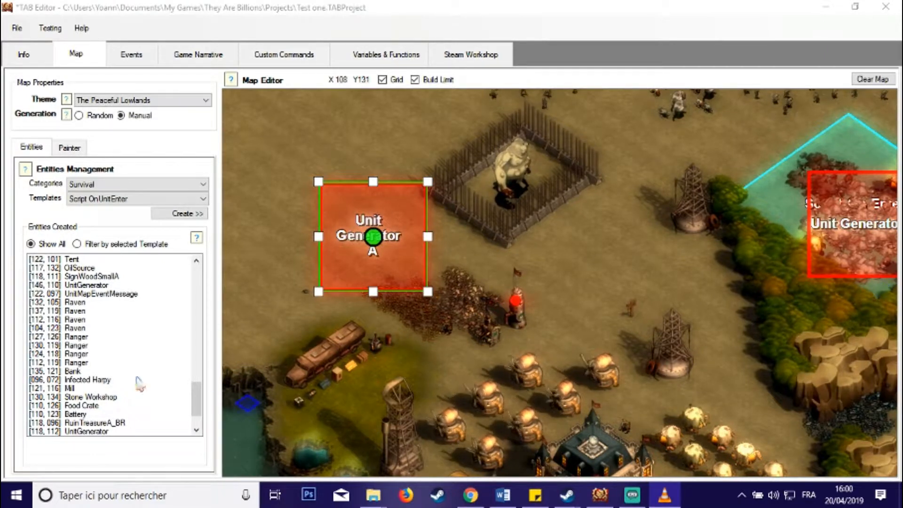
click(510, 267)
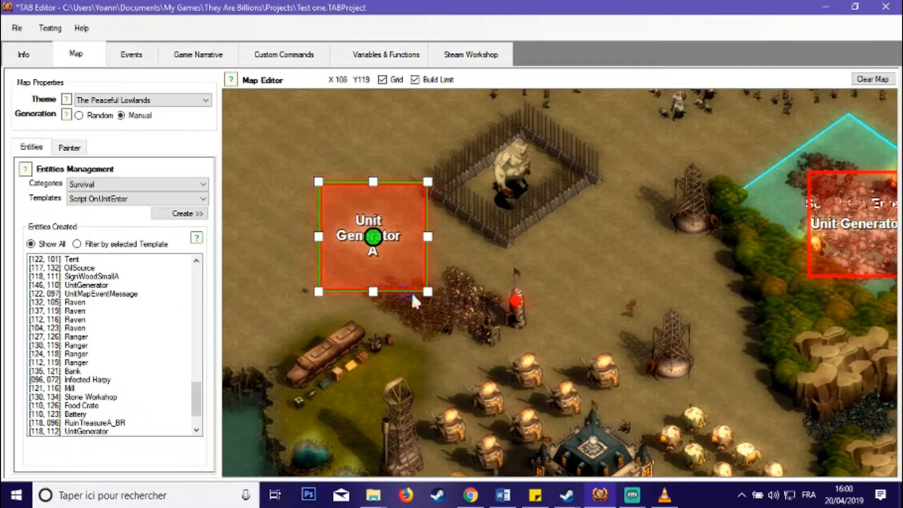
drag(865, 209, 693, 234)
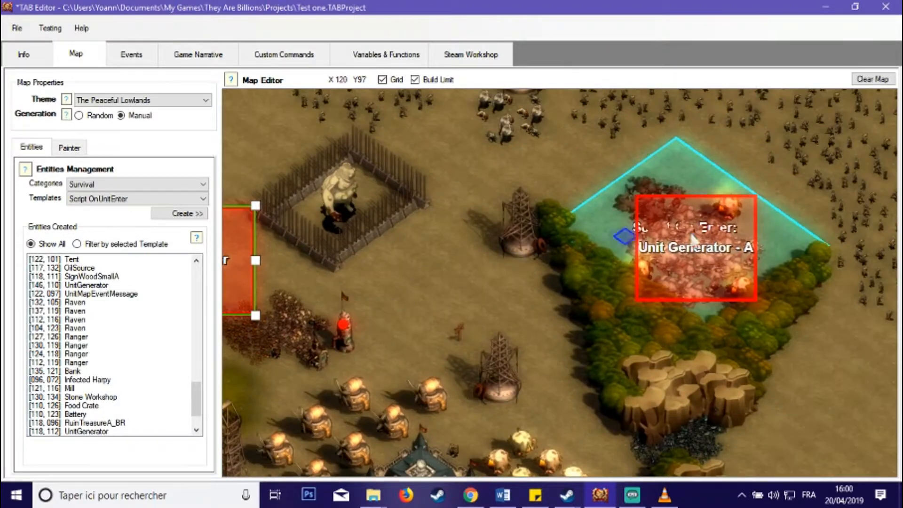
Set the Generator ID of the unit generator beside the giant's enclosure to B.
drag(433, 299, 561, 272)
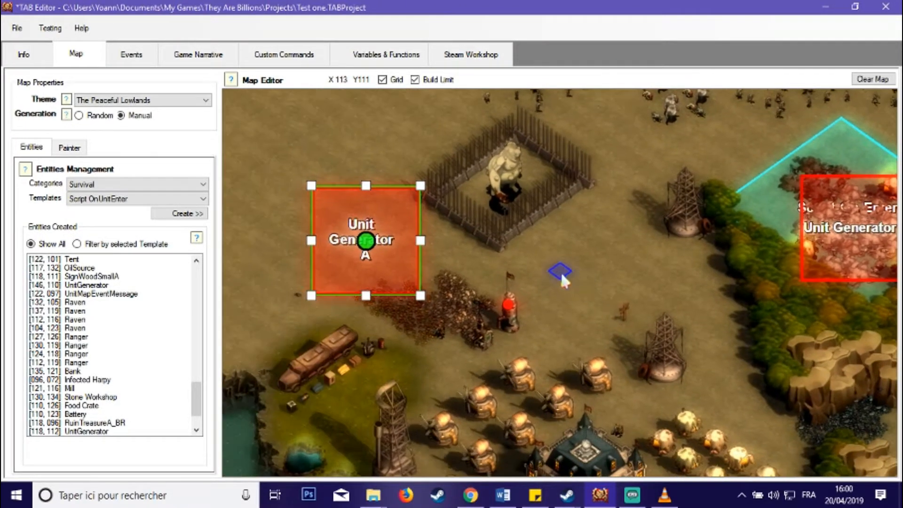
right_click(391, 269)
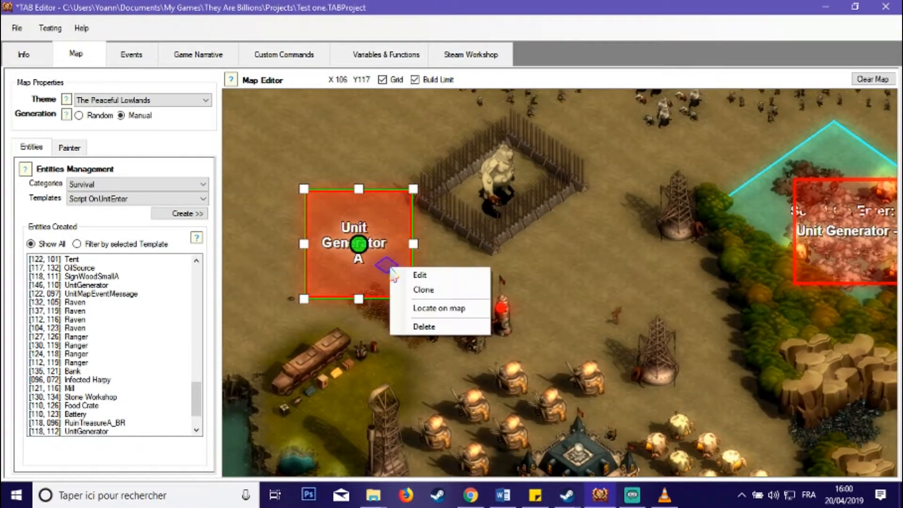
click(419, 274)
click(607, 127)
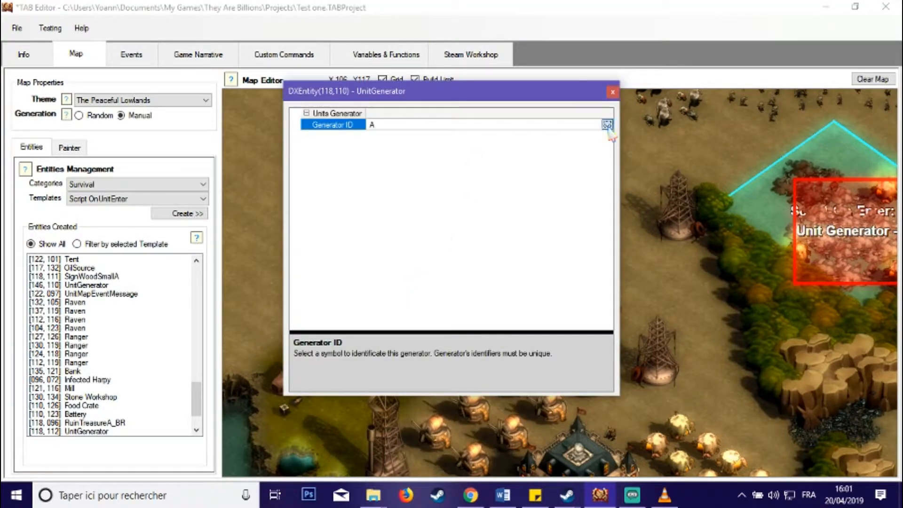
click(608, 124)
click(414, 141)
click(613, 92)
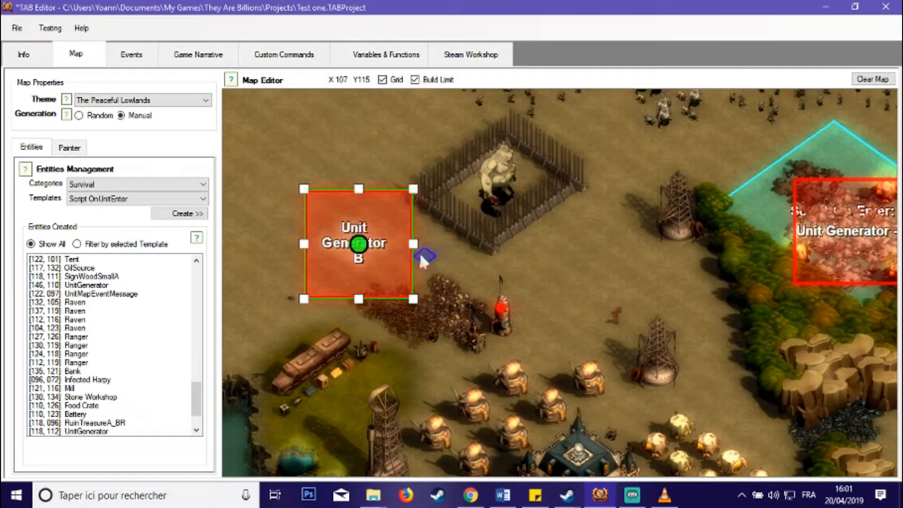
Switch the entity category to Units and look through its templates, leaving Lucifer selected.
right_click(661, 240)
drag(584, 252, 482, 304)
scroll(411, 269, up, 2)
scroll(482, 310, down, 2)
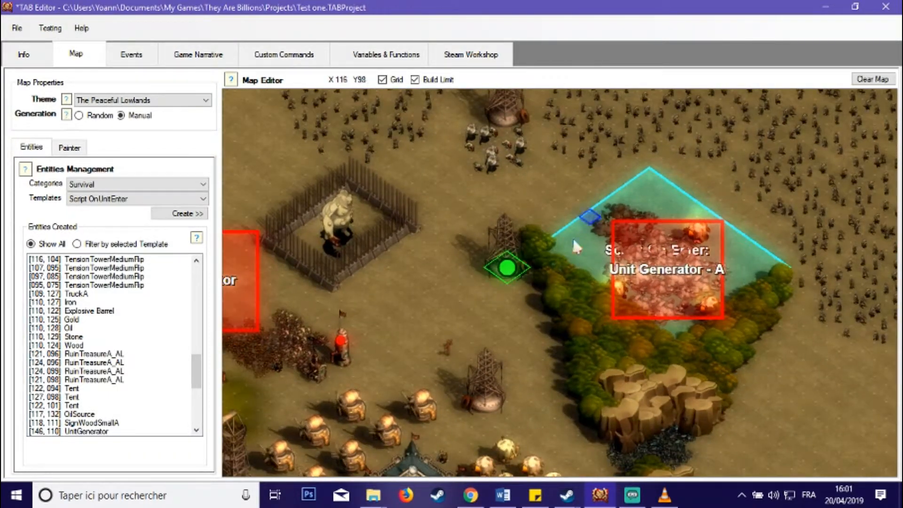
drag(383, 321, 481, 334)
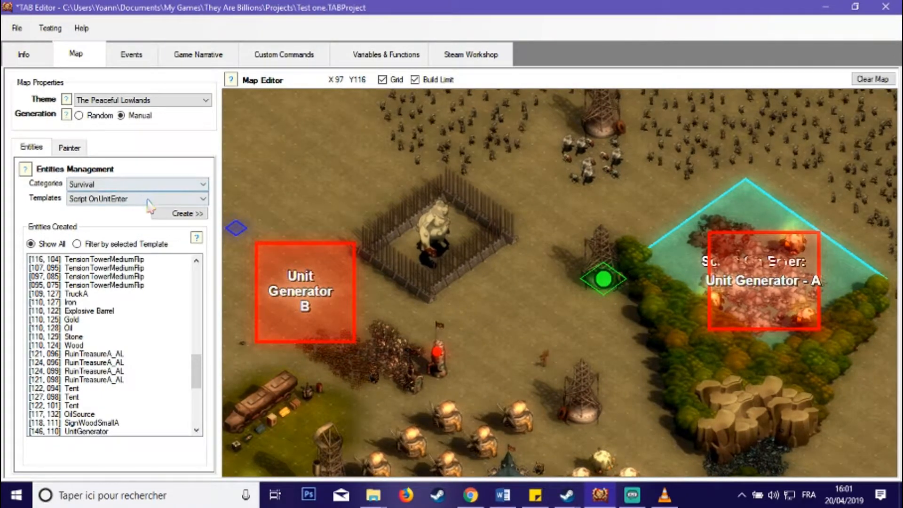
click(169, 185)
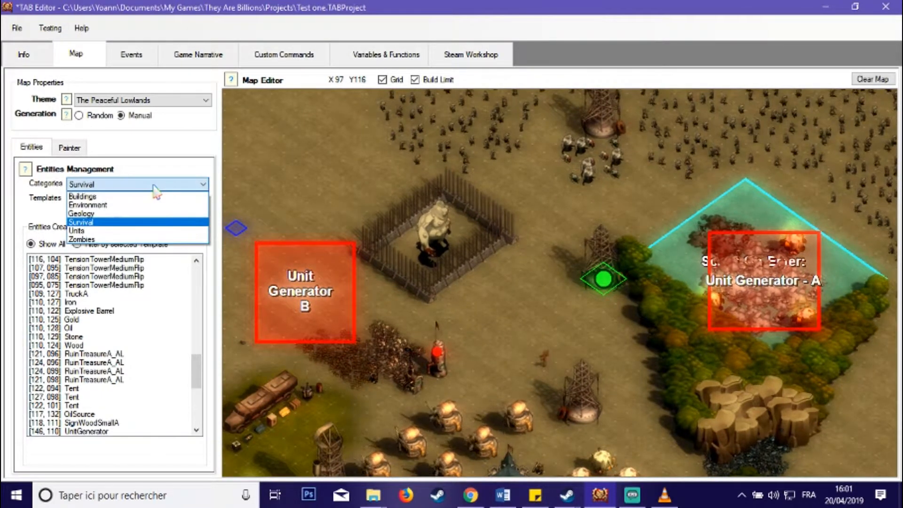
click(121, 231)
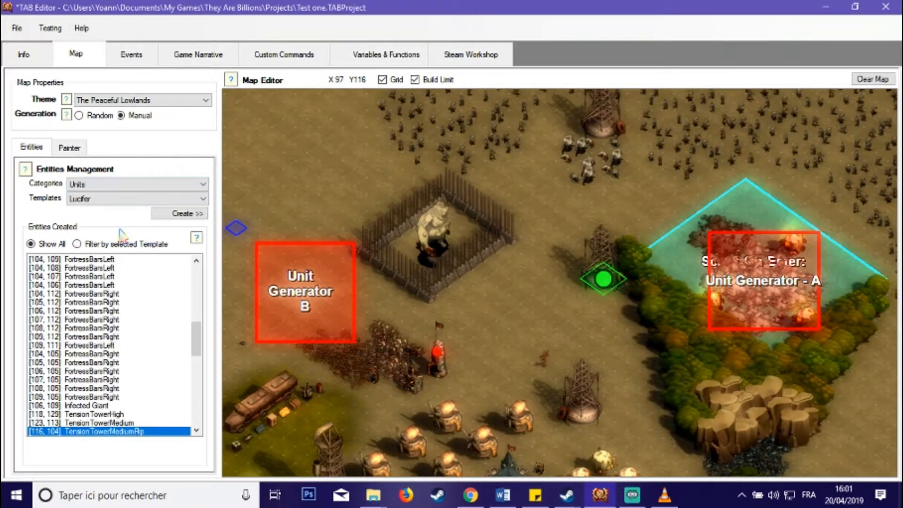
click(133, 201)
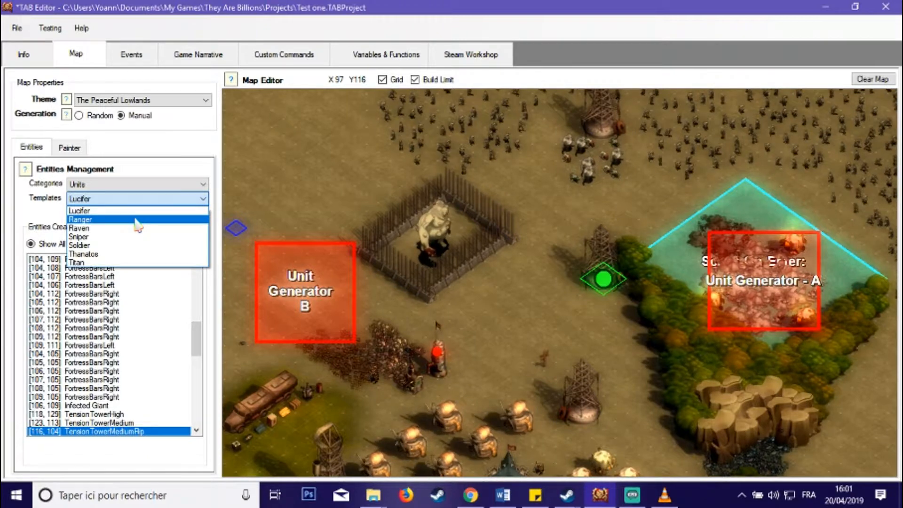
click(310, 285)
key(Down)
scroll(529, 214, up, 4)
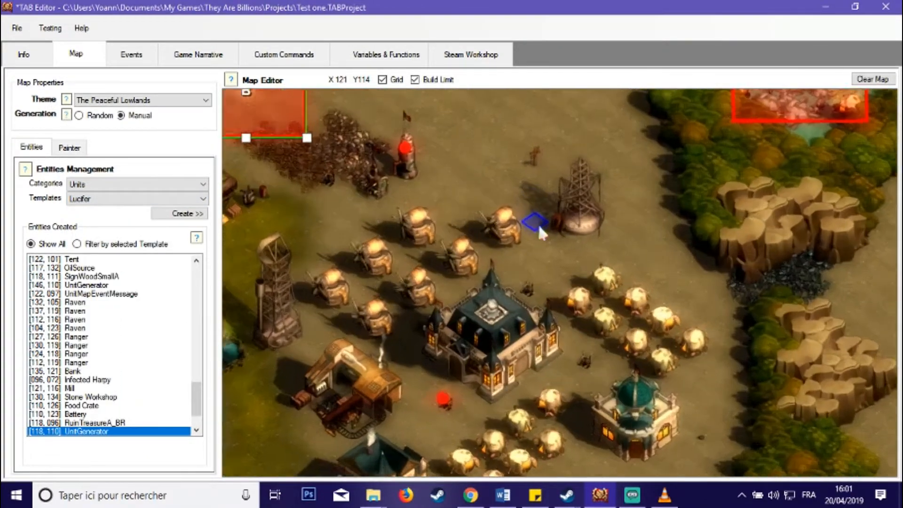
Review the name, description and team parameters of the Ranger in front of the Command Center, and close them without changes.
drag(570, 237, 576, 183)
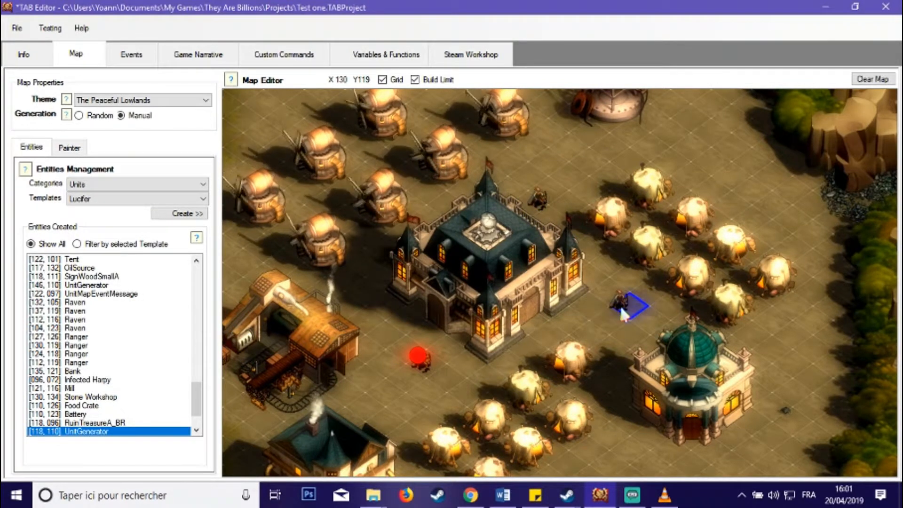
right_click(419, 360)
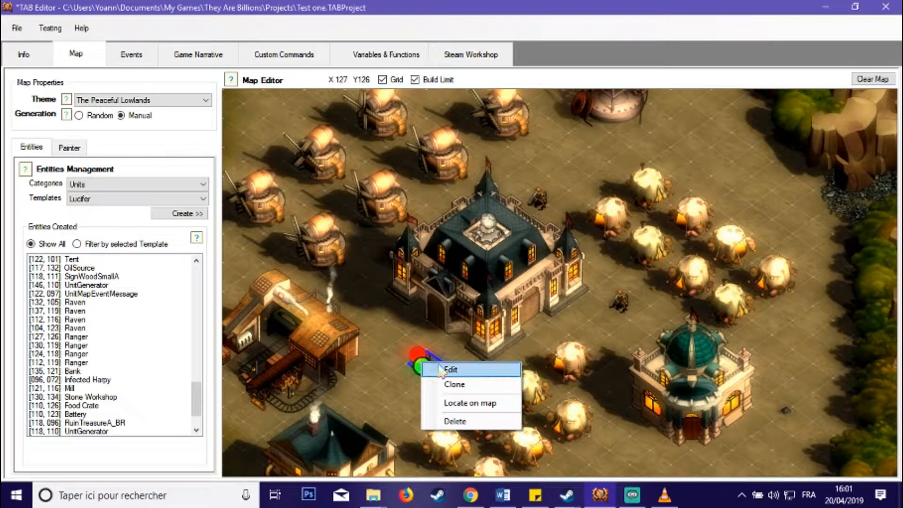
click(441, 368)
click(432, 124)
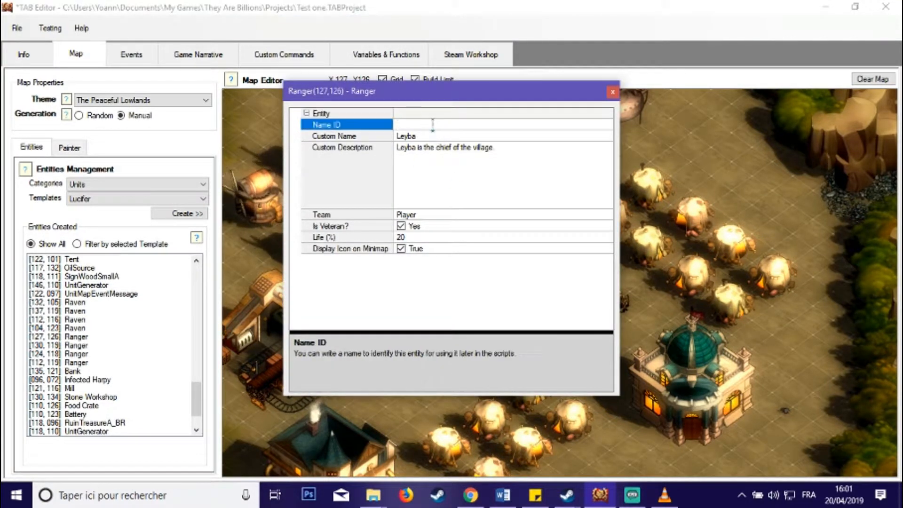
click(423, 136)
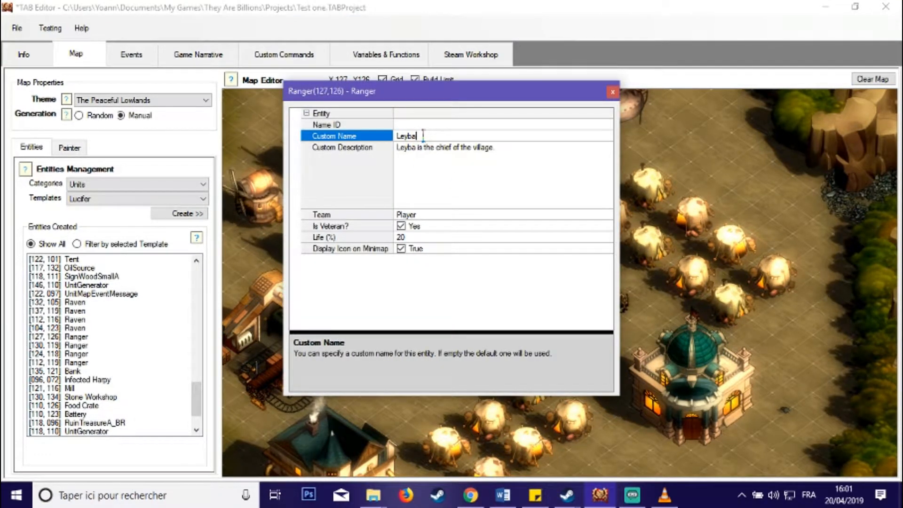
click(497, 175)
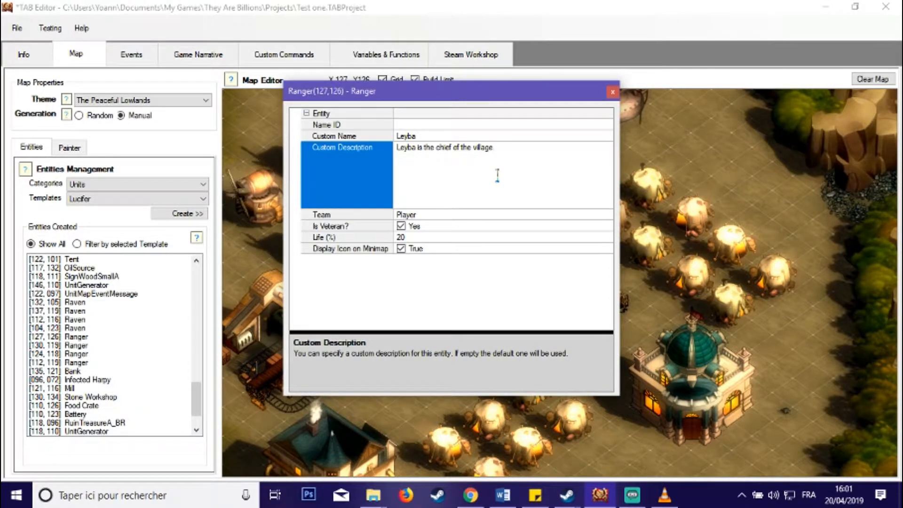
click(608, 217)
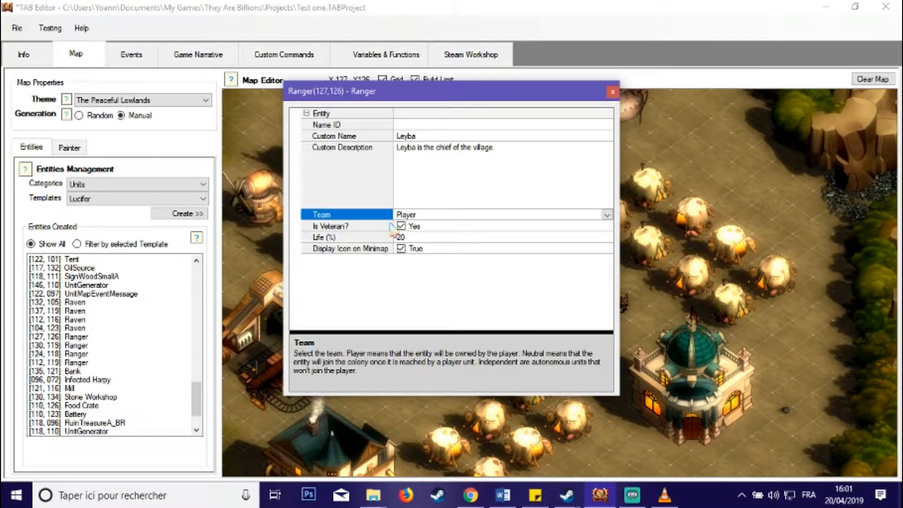
click(612, 92)
Turn off the minimap icon for the Ranger in front of the Command Center.
scroll(384, 388, up, 3)
right_click(383, 390)
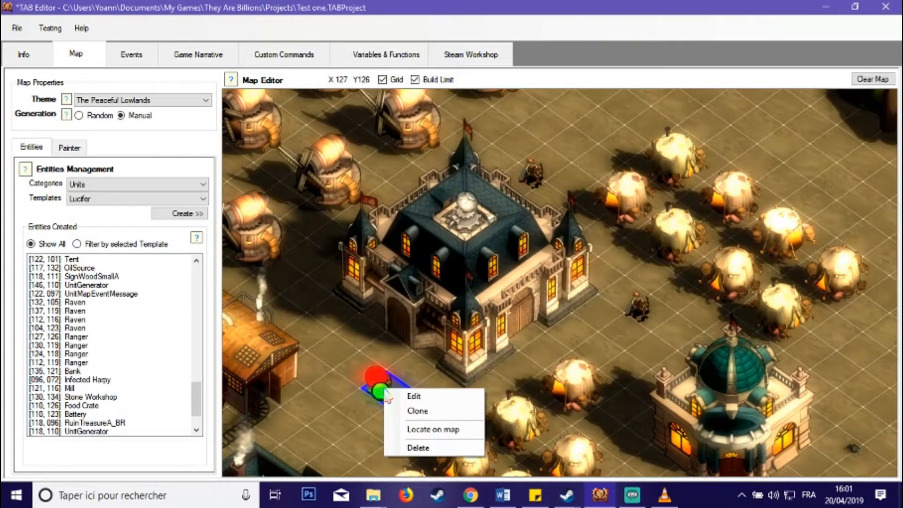
click(414, 396)
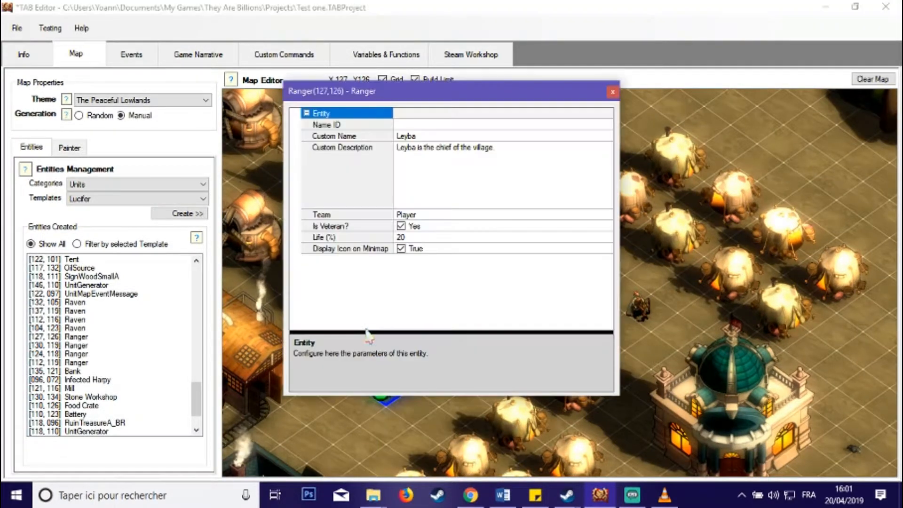
click(401, 248)
click(613, 92)
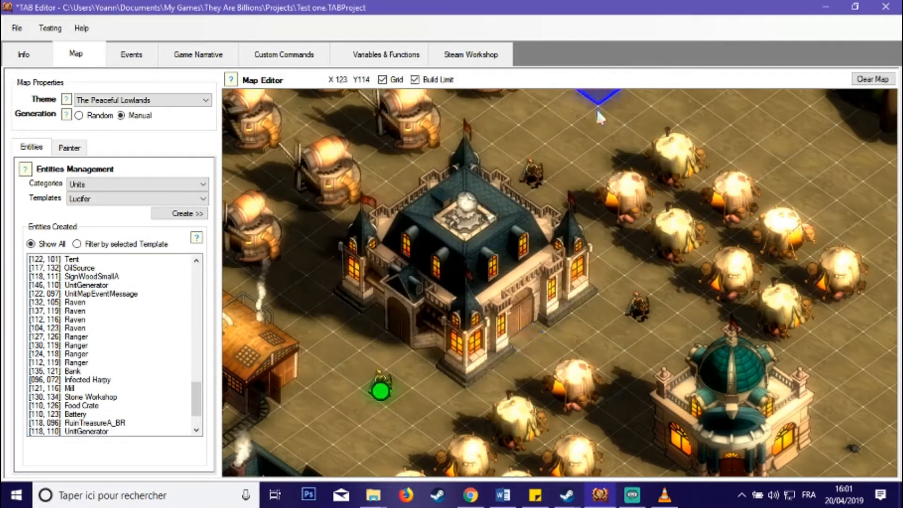
Review the same Ranger's life and custom description, and turn its minimap icon back on.
click(454, 382)
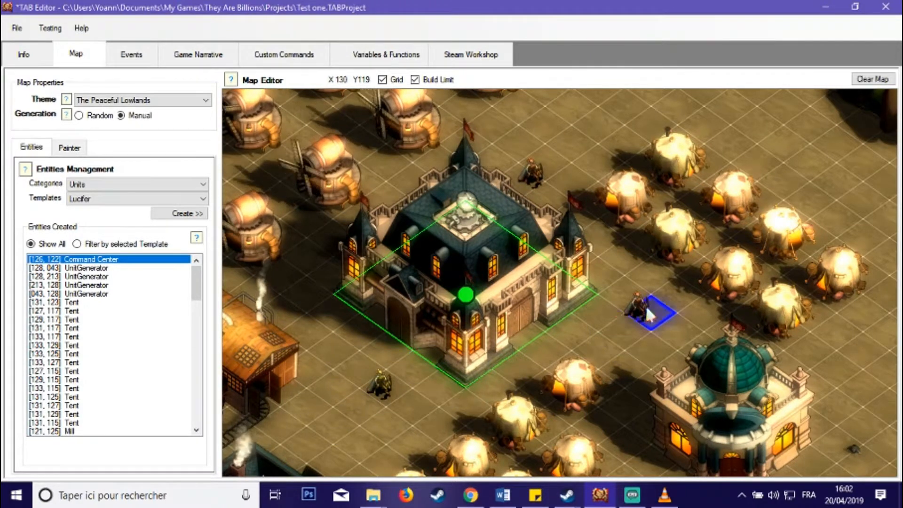
right_click(394, 385)
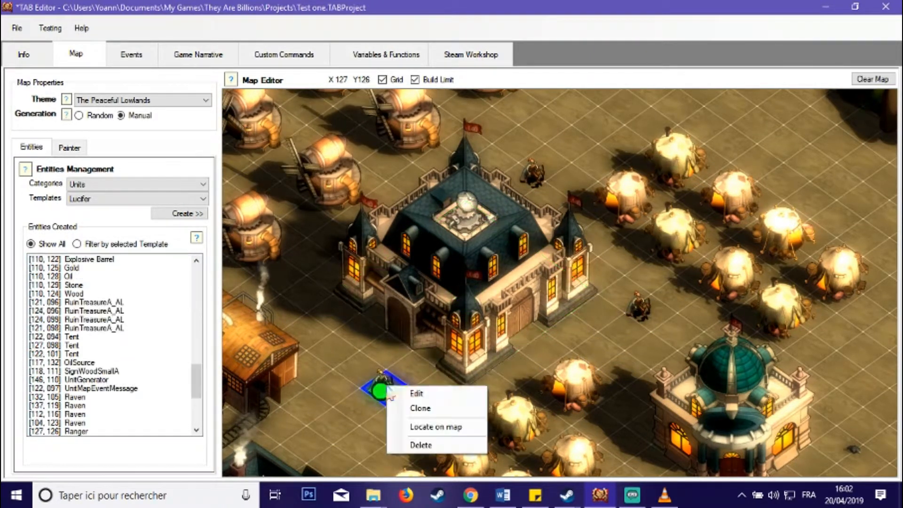
click(417, 393)
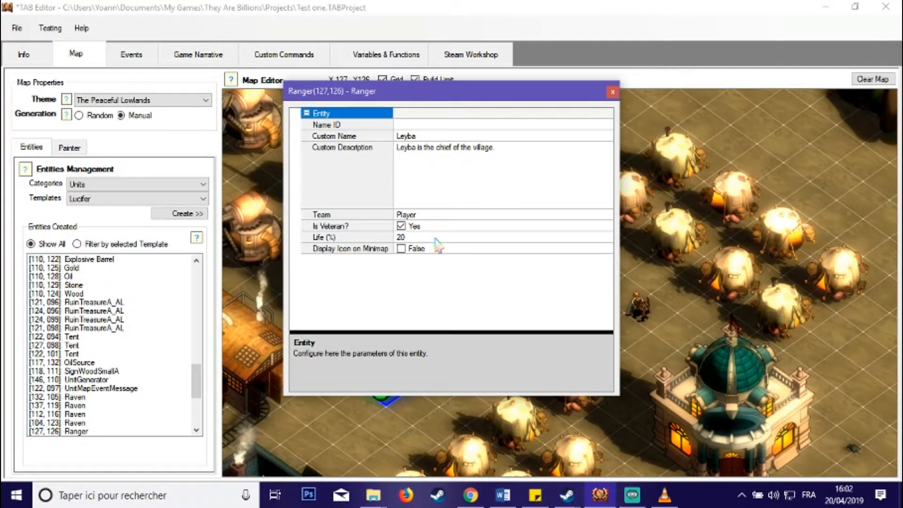
click(386, 236)
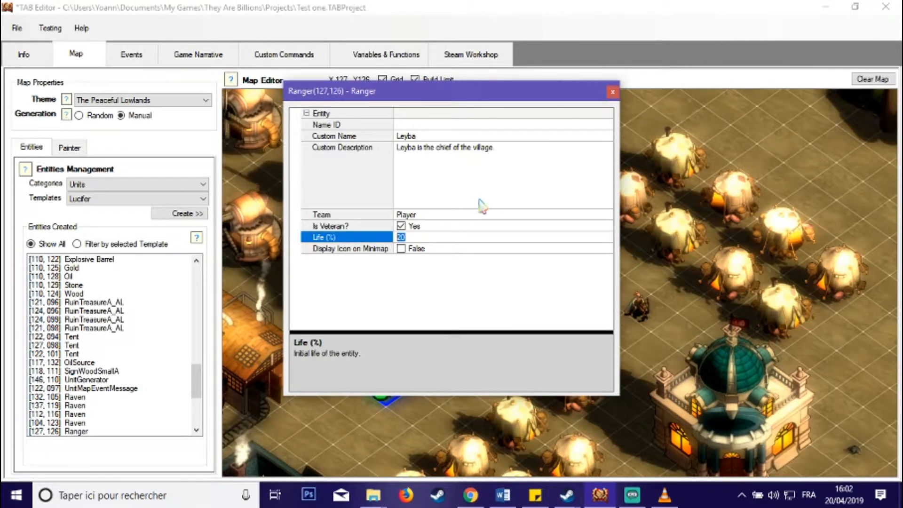
click(495, 181)
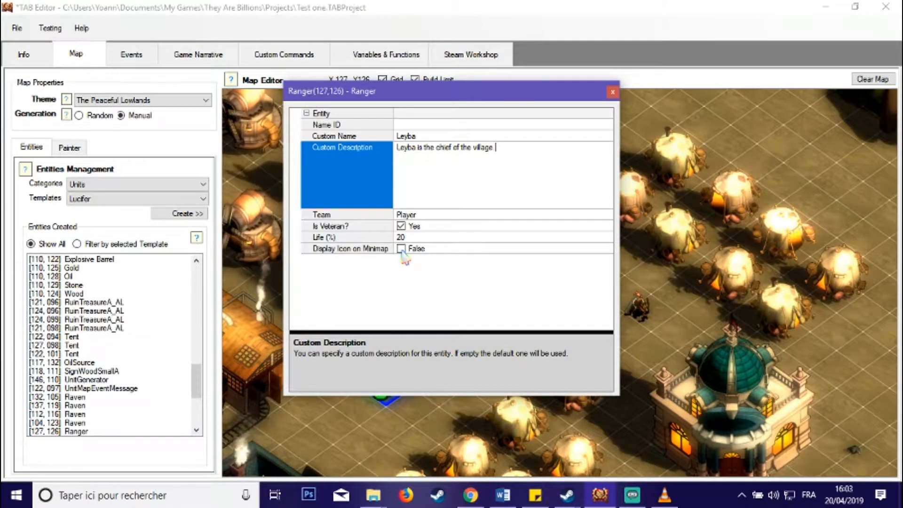
click(401, 249)
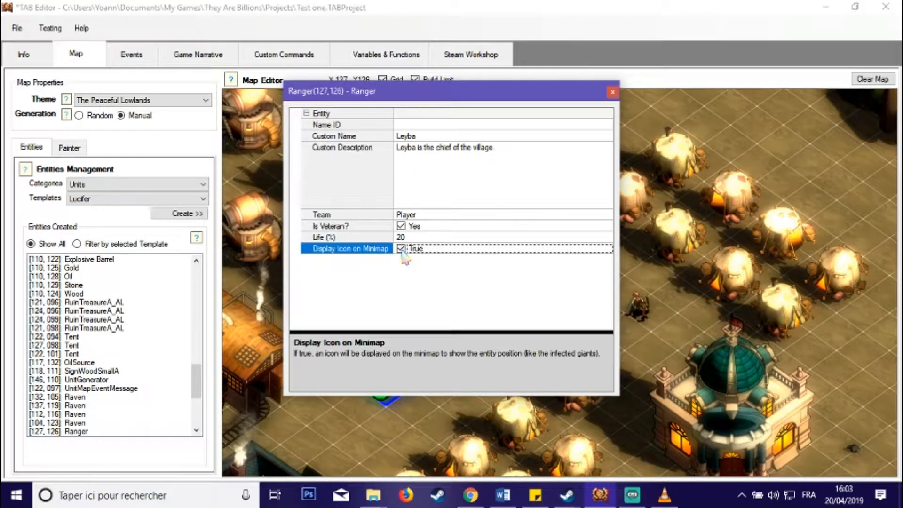
click(613, 92)
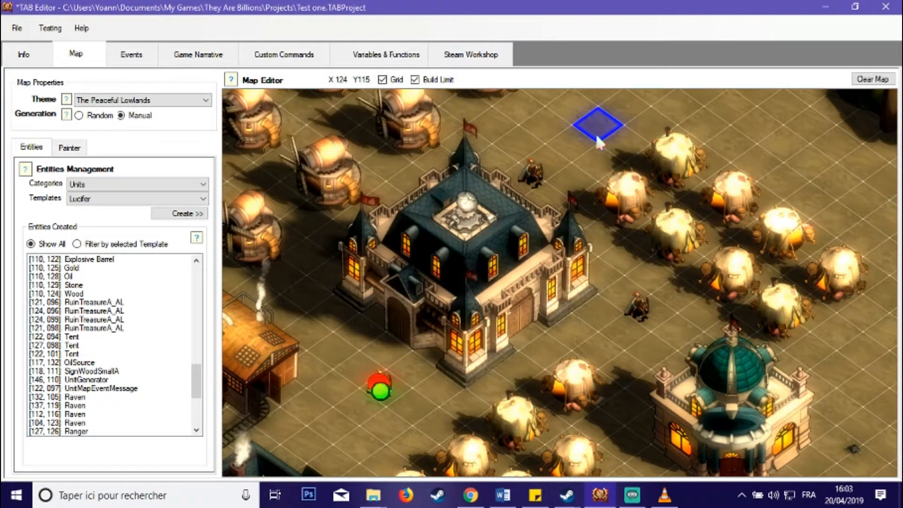
Switch the entity category to Buildings.
scroll(563, 123, down, 3)
click(183, 186)
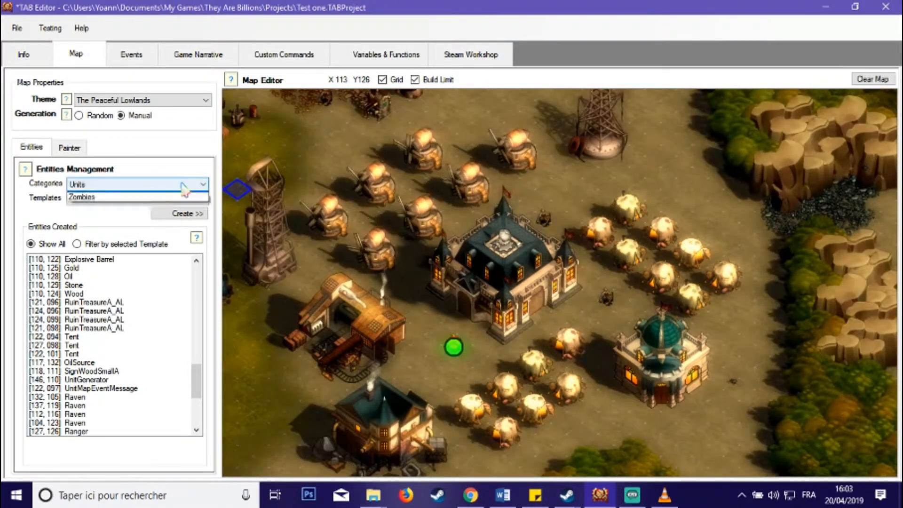
click(139, 195)
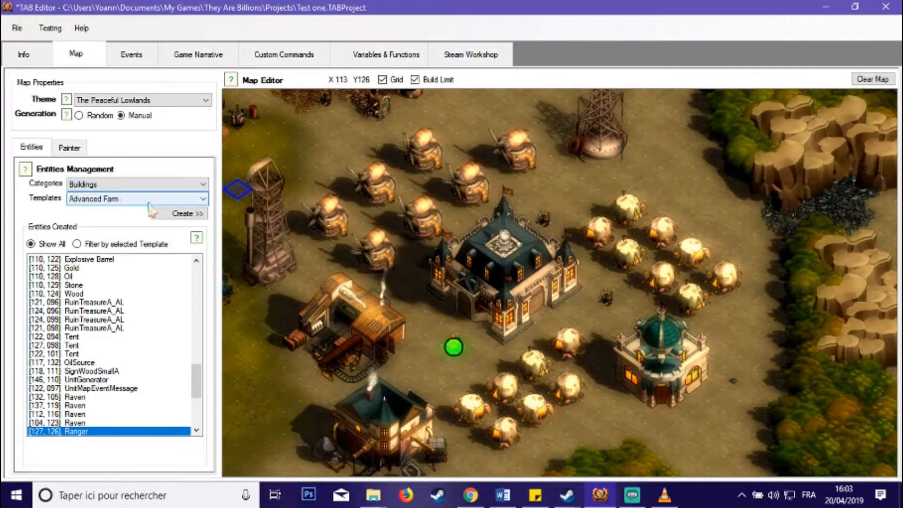
Review the parameters of the tent at 131,123 beside the Command Center, and close them without changes.
scroll(526, 334, up, 2)
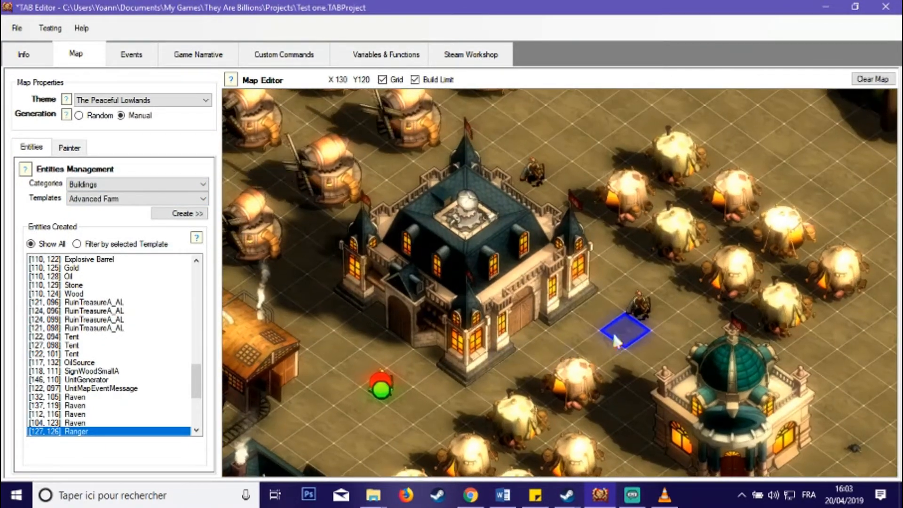
scroll(583, 334, down, 1)
right_click(554, 338)
click(588, 347)
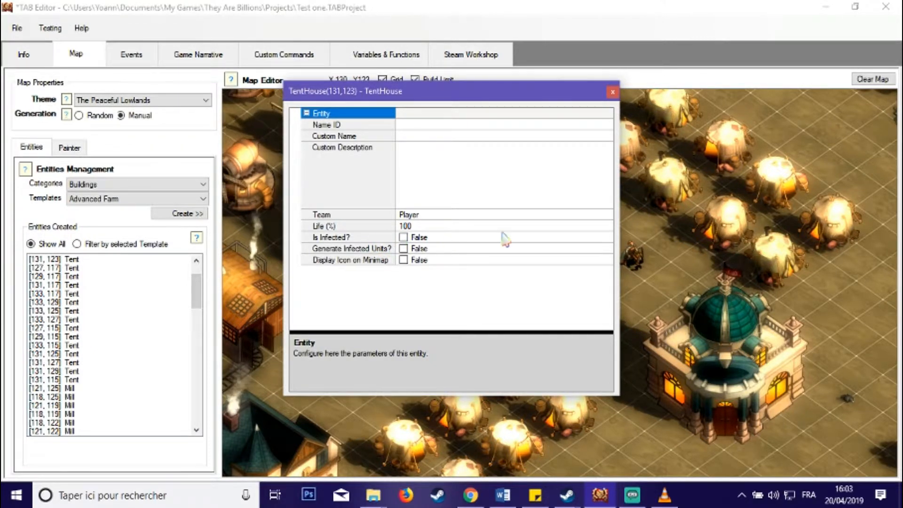
click(613, 92)
Examine the script trigger area around the burning ruins, where unit generator A overlaps it.
drag(808, 138, 465, 322)
scroll(558, 203, down, 4)
drag(564, 224, 541, 340)
scroll(544, 337, up, 3)
drag(458, 428, 483, 301)
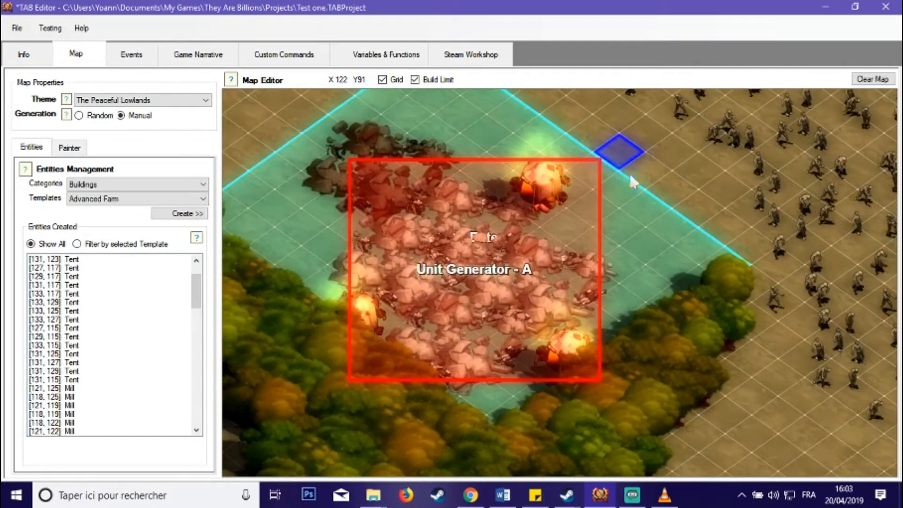
drag(630, 176, 630, 259)
click(562, 335)
drag(475, 374, 483, 356)
Return to the village and review the infection and minimap parameters of the tent at 133,117 behind the Bank.
drag(704, 431, 798, 255)
drag(682, 441, 786, 268)
scroll(512, 362, down, 2)
drag(468, 400, 564, 242)
right_click(570, 321)
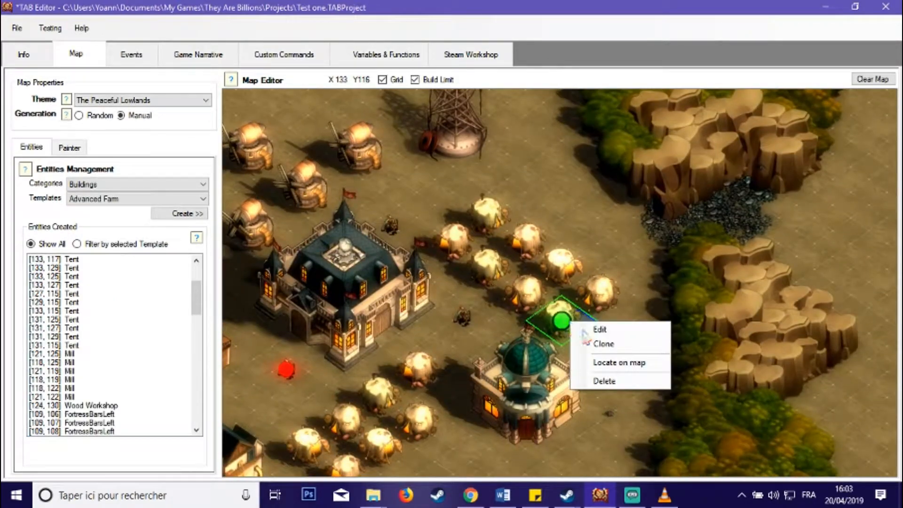
click(599, 329)
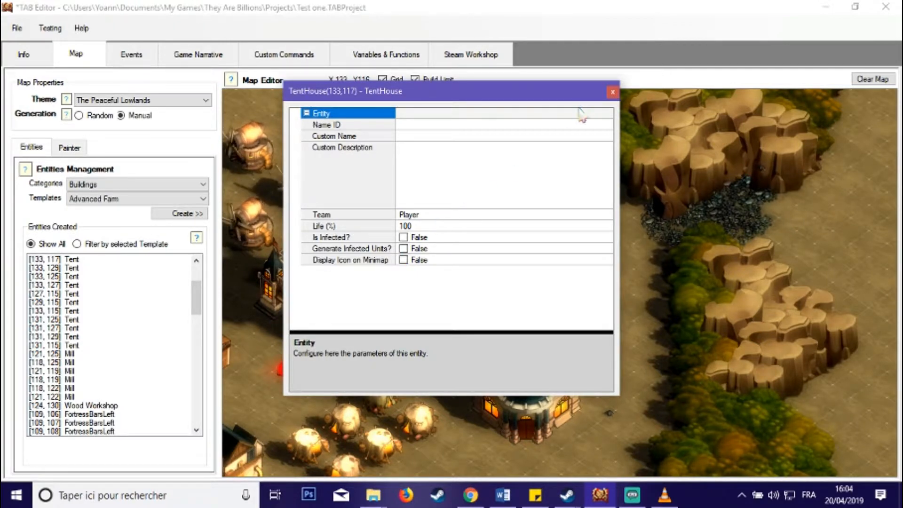
click(612, 92)
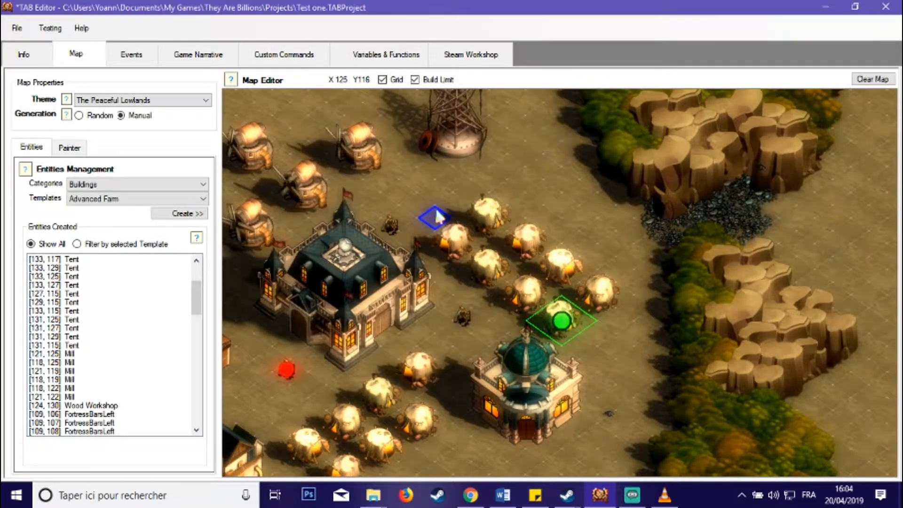
scroll(436, 209, down, 2)
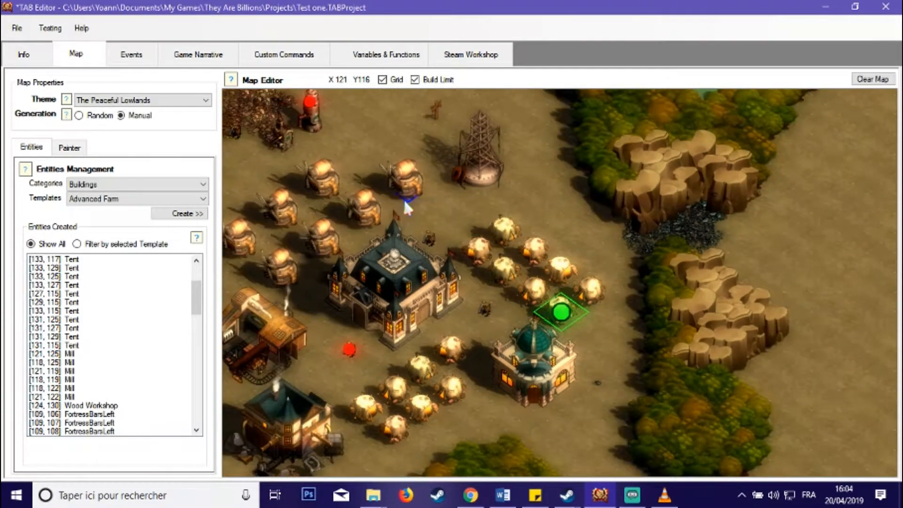
Paint a small mountain block on the Objects layer north of the wooden sign and view it rendered.
click(156, 184)
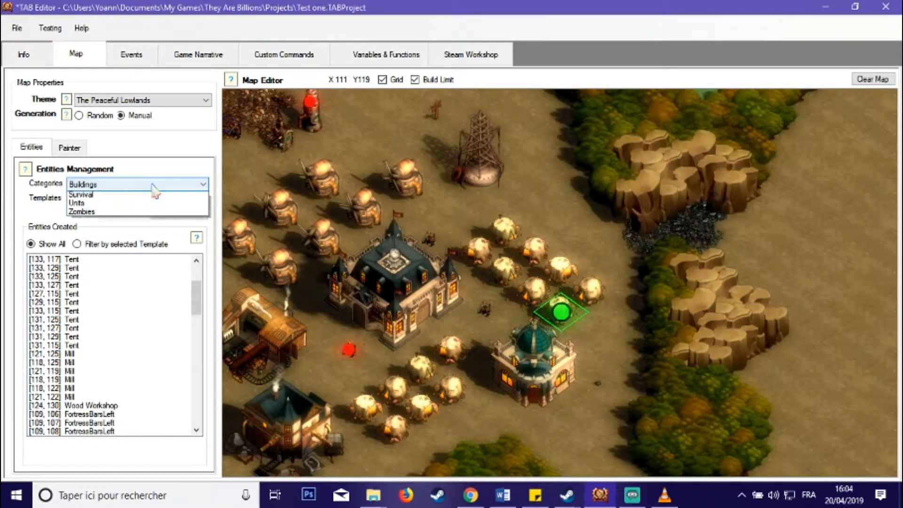
click(160, 153)
click(76, 149)
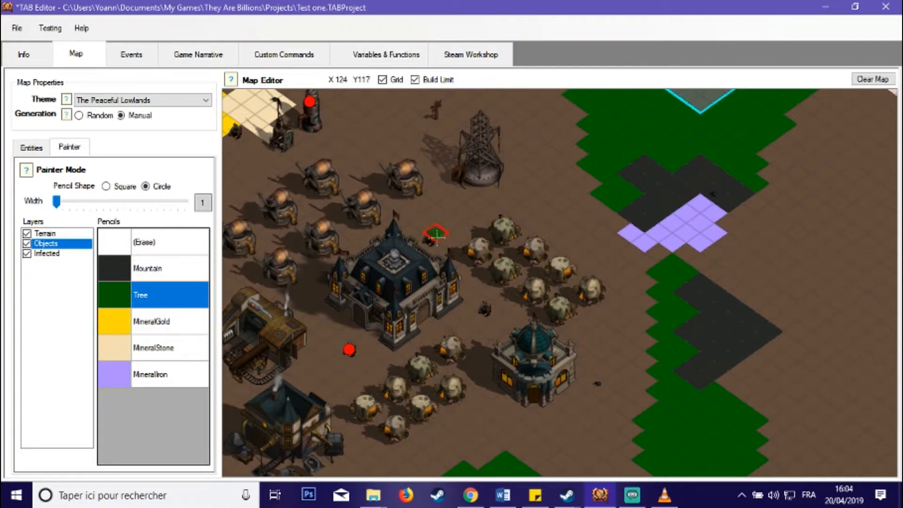
click(195, 272)
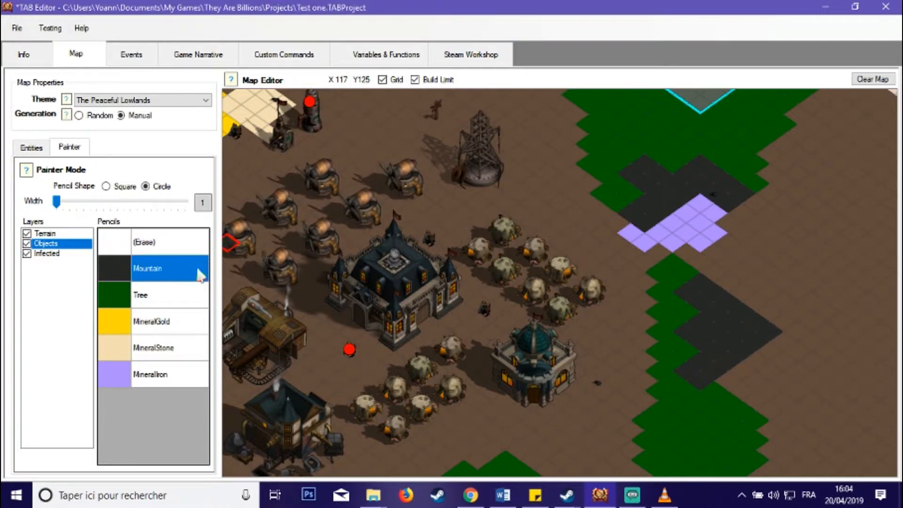
drag(557, 186, 555, 380)
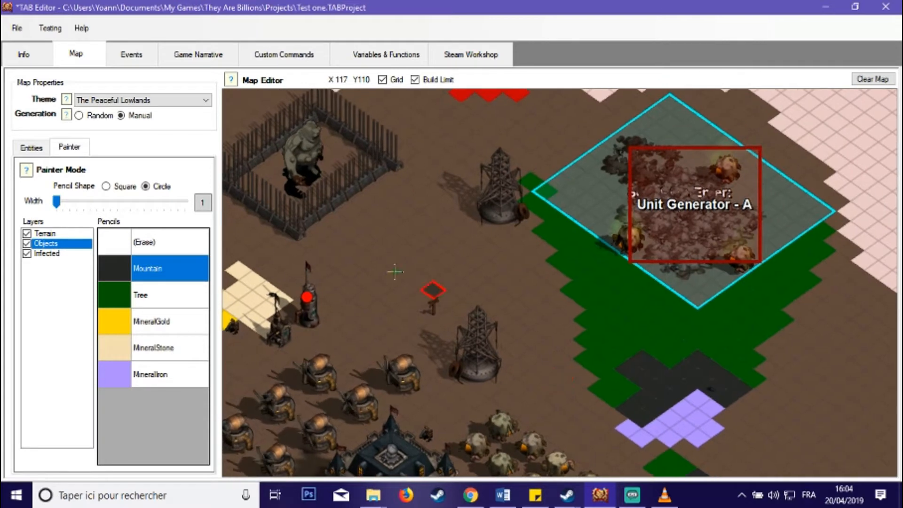
drag(353, 250, 403, 278)
scroll(428, 272, up, 2)
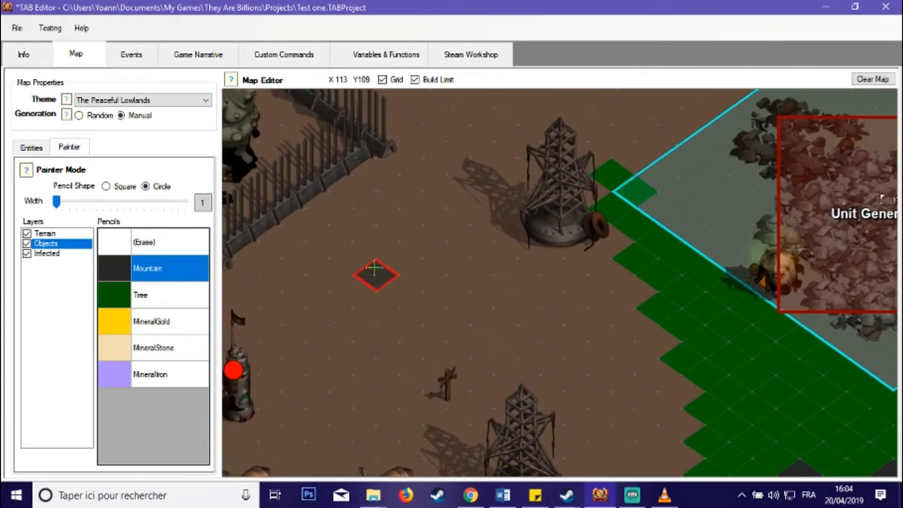
mouse_move(393, 298)
mouse_down()
mouse_move(360, 298)
mouse_move(382, 280)
mouse_move(428, 279)
mouse_move(405, 299)
mouse_up()
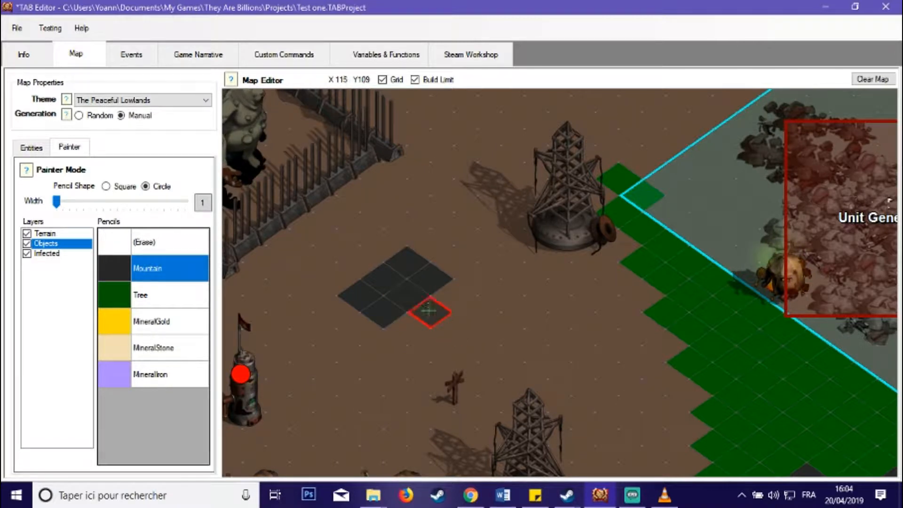
click(33, 149)
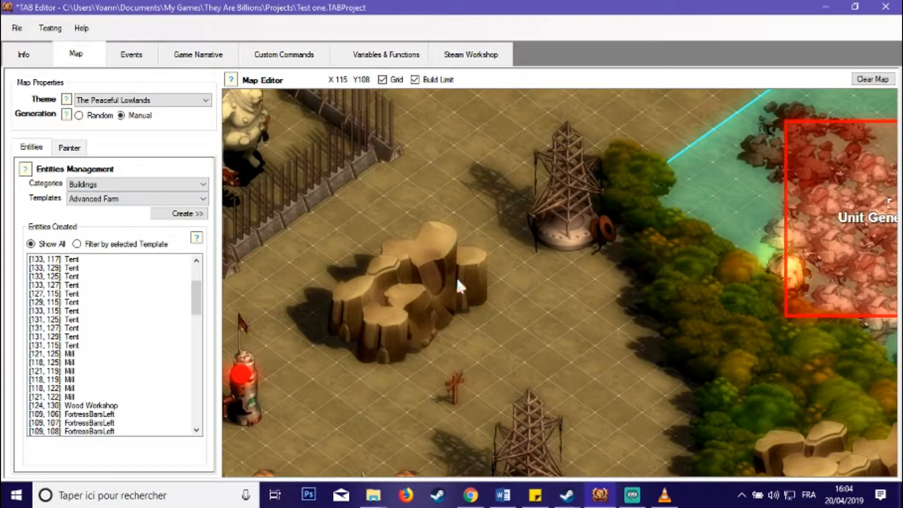
Paint a single mountain tile on open ground east of the mountain block and check how it renders.
click(69, 148)
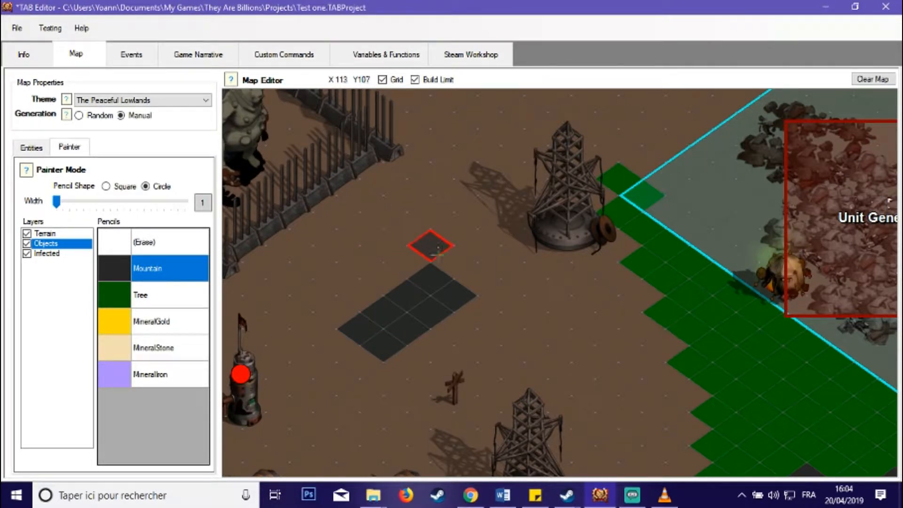
drag(522, 283, 456, 216)
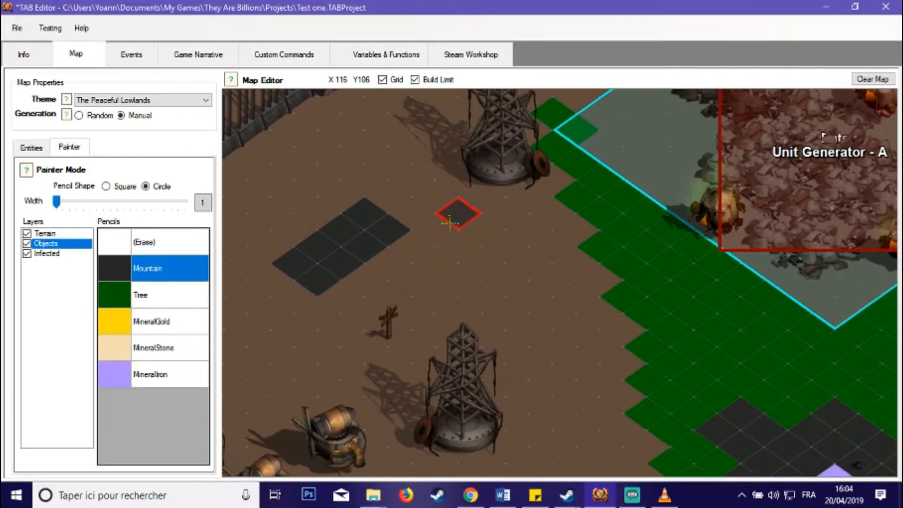
click(505, 279)
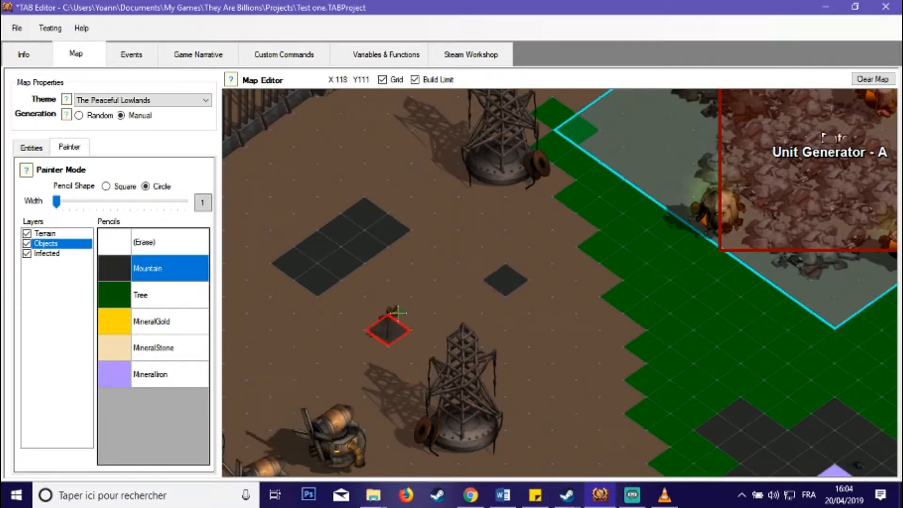
click(38, 149)
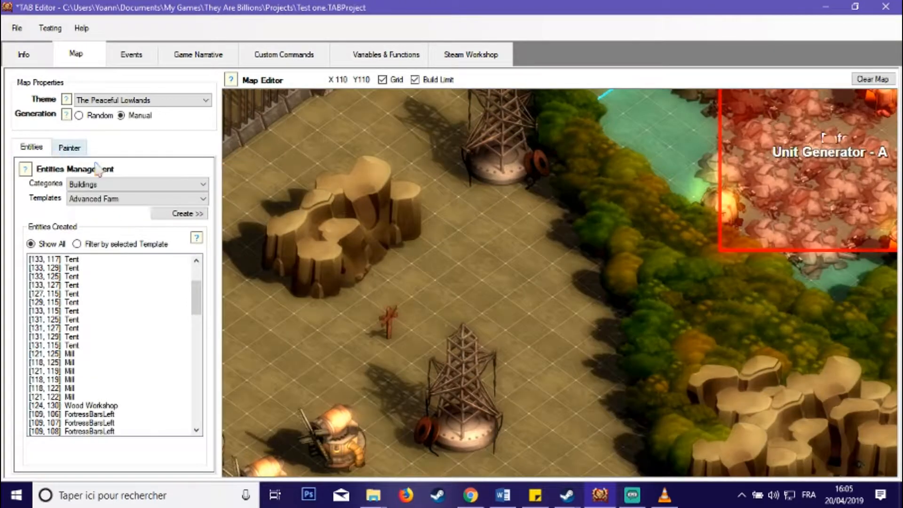
Paint a second small mountain block beside the first one, leaving a passage between them.
click(69, 148)
scroll(393, 262, up, 1)
mouse_move(417, 263)
mouse_down()
mouse_move(513, 230)
mouse_move(520, 214)
mouse_move(535, 250)
mouse_move(510, 262)
mouse_move(585, 244)
mouse_move(570, 222)
mouse_move(540, 280)
mouse_up()
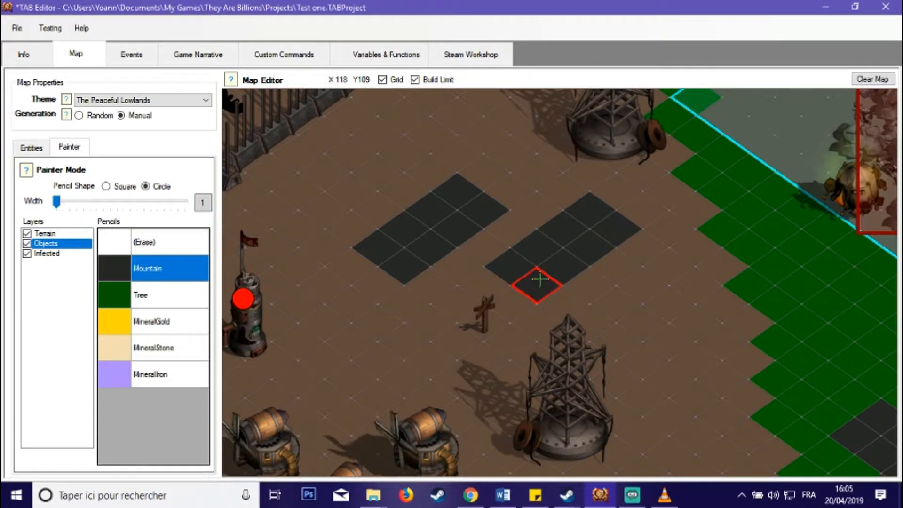
click(29, 148)
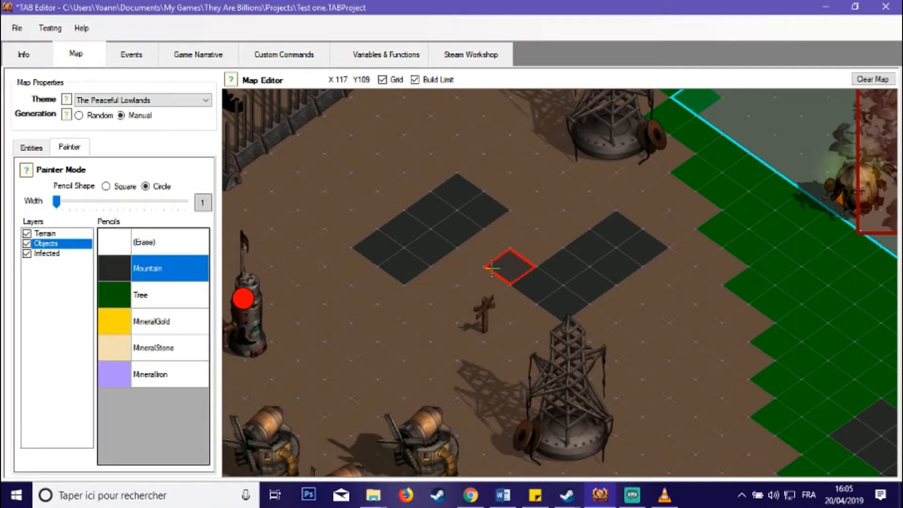
Erase both mountain blocks around the wooden sign from the Objects layer.
click(156, 248)
mouse_move(593, 229)
mouse_down()
mouse_move(545, 301)
mouse_move(569, 247)
mouse_move(412, 204)
mouse_move(442, 188)
mouse_up()
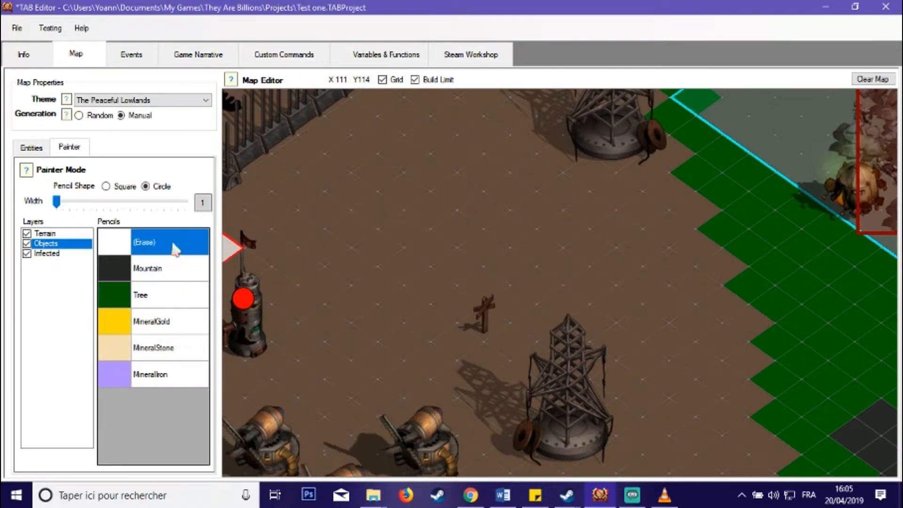
drag(540, 248, 466, 198)
mouse_move(455, 234)
mouse_down()
mouse_move(528, 171)
mouse_move(520, 155)
mouse_up()
Erase protruding tree tiles along the west edge of the forest below the Unit Generator - A area.
scroll(597, 245, down, 3)
drag(602, 249, 436, 235)
scroll(466, 327, up, 3)
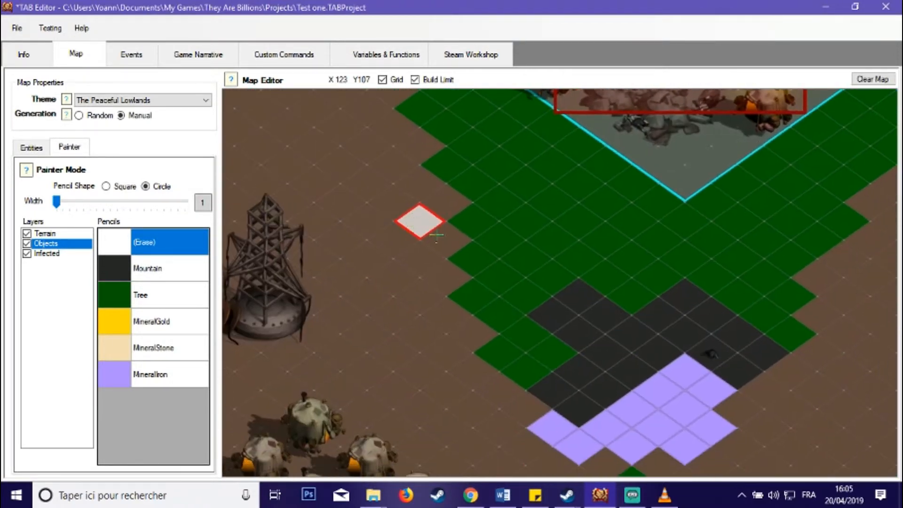
click(470, 220)
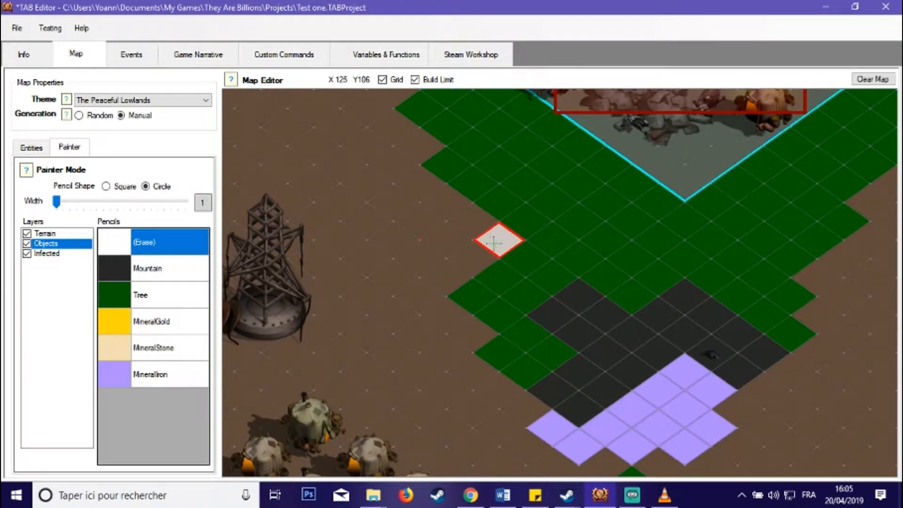
drag(466, 221, 403, 267)
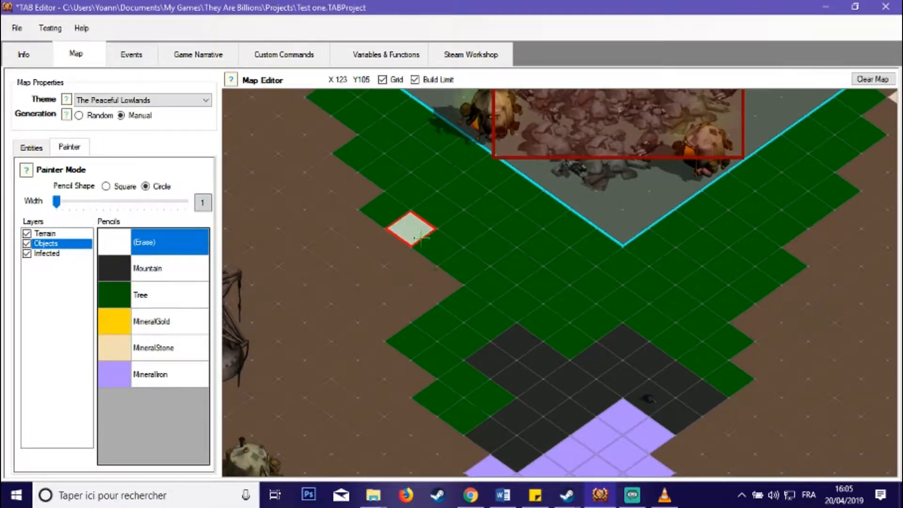
Erase protruding tree tiles along the east edge of the forest below the Unit Generator - A area.
drag(750, 282, 635, 226)
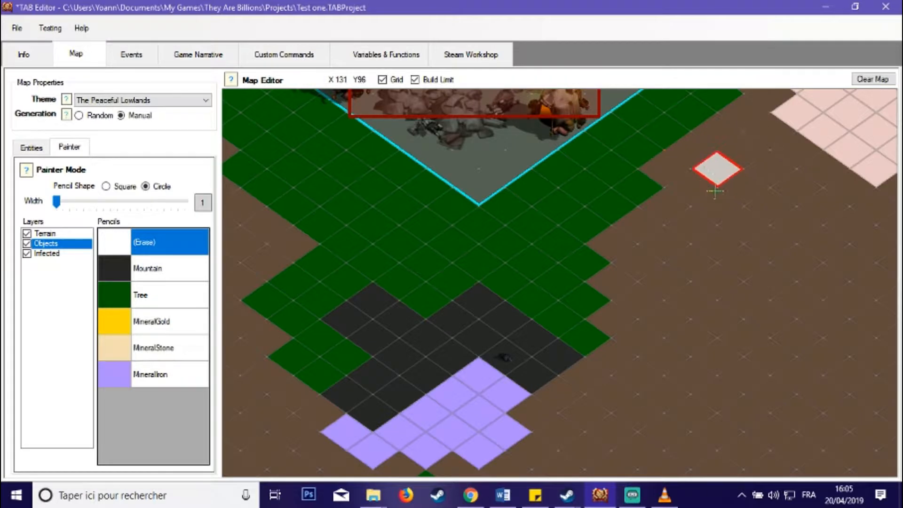
drag(706, 162, 707, 295)
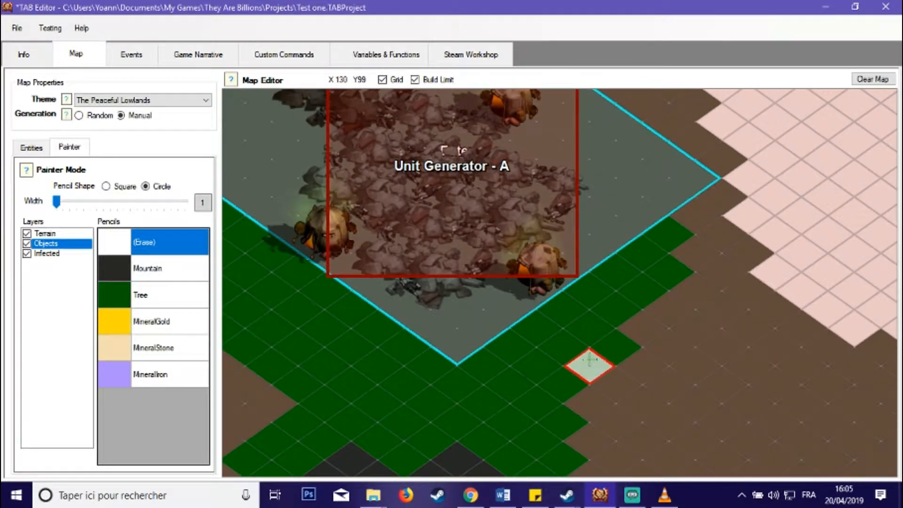
scroll(762, 262, down, 1)
mouse_move(584, 364)
mouse_down()
mouse_move(761, 262)
mouse_move(600, 377)
mouse_up()
scroll(761, 262, down, 2)
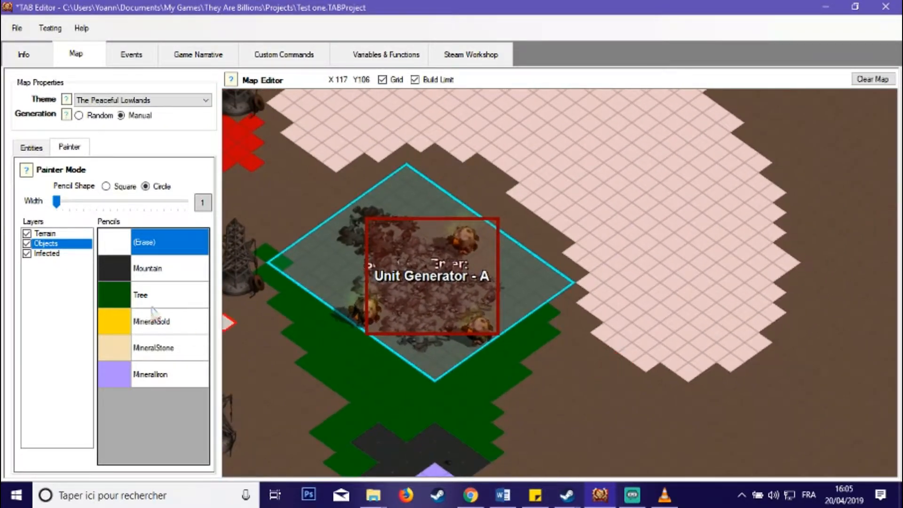
Review the Infected layer's pencils from Weak1 to Ultra1 and select the Powerful1 pencil.
click(47, 254)
drag(306, 168, 566, 230)
scroll(160, 333, down, 6)
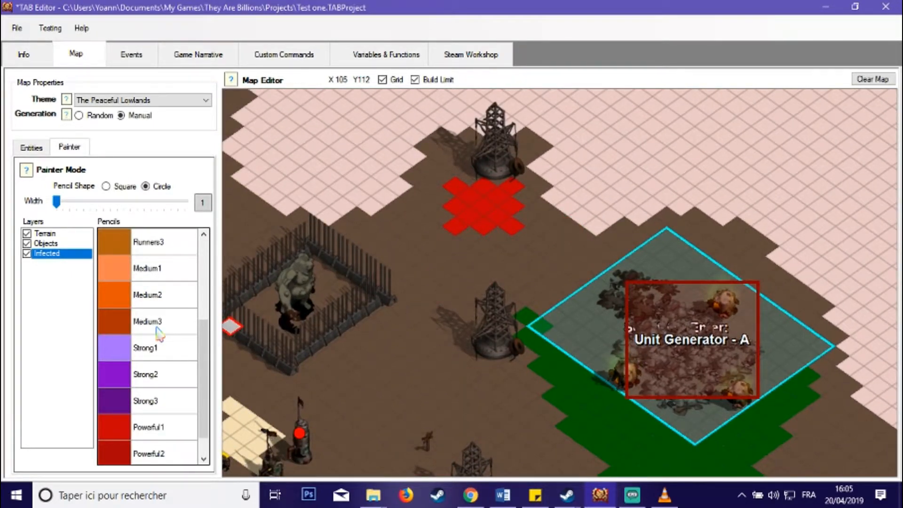
scroll(182, 333, up, 2)
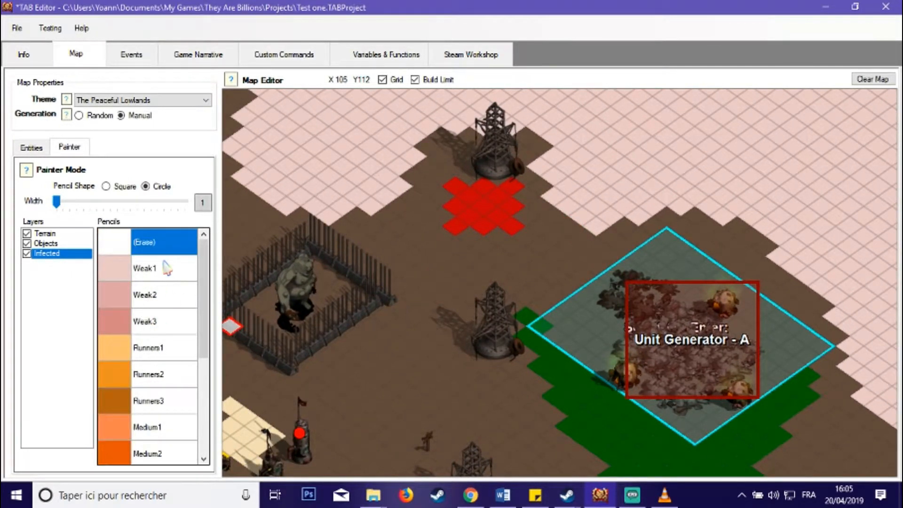
scroll(183, 365, down, 3)
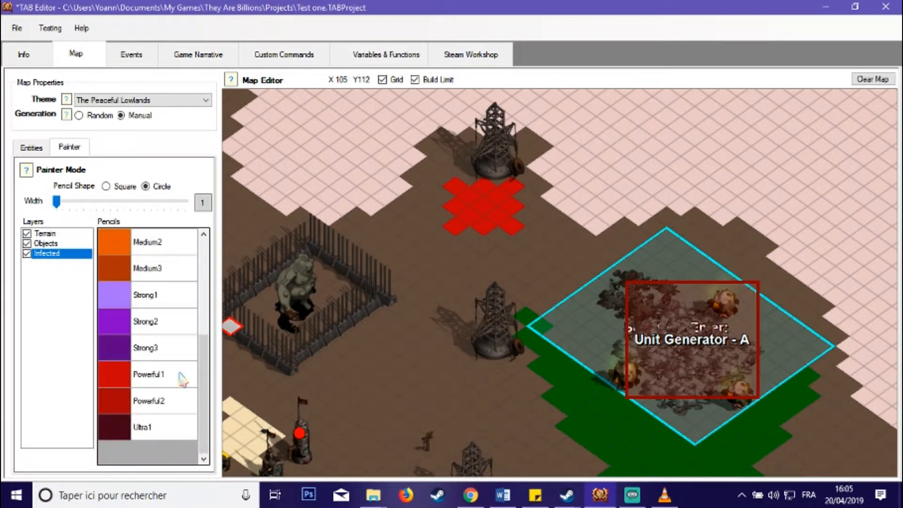
click(179, 437)
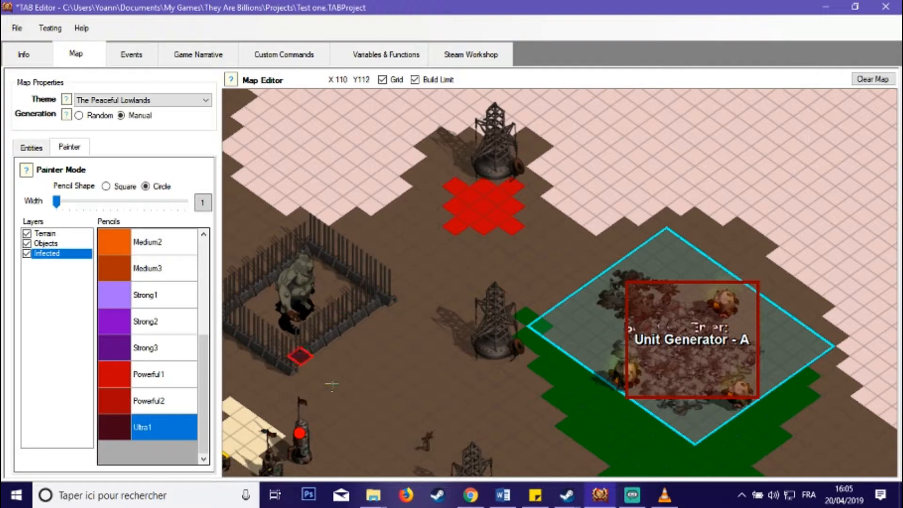
scroll(505, 202, up, 3)
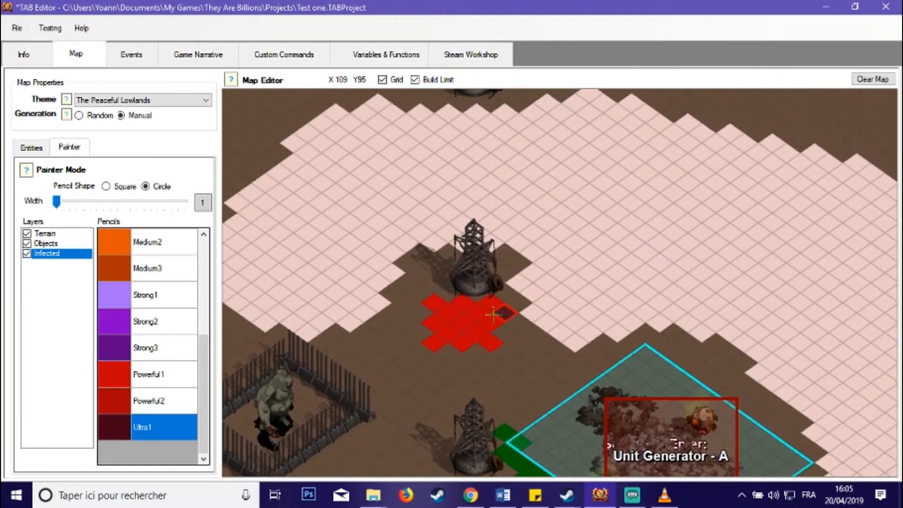
click(167, 382)
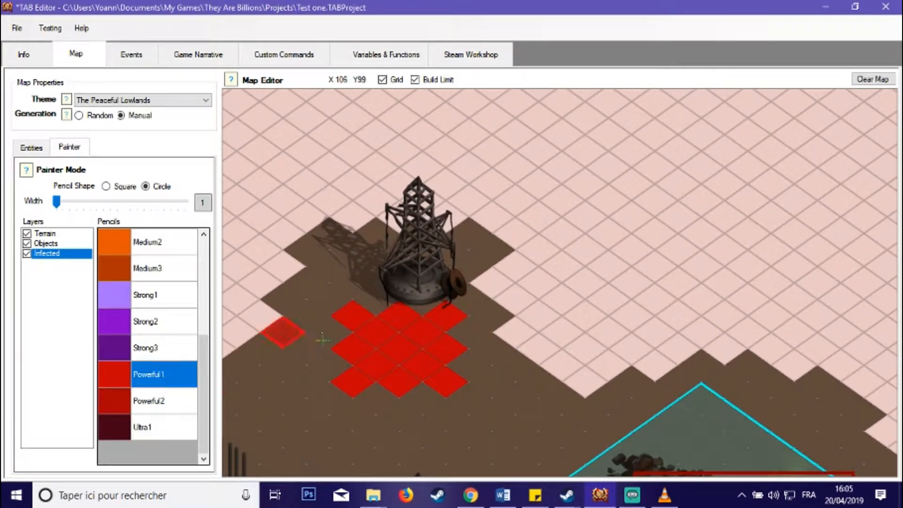
Examine the rendered infected around the tension tower and the surrounding horde in the entities view.
click(32, 148)
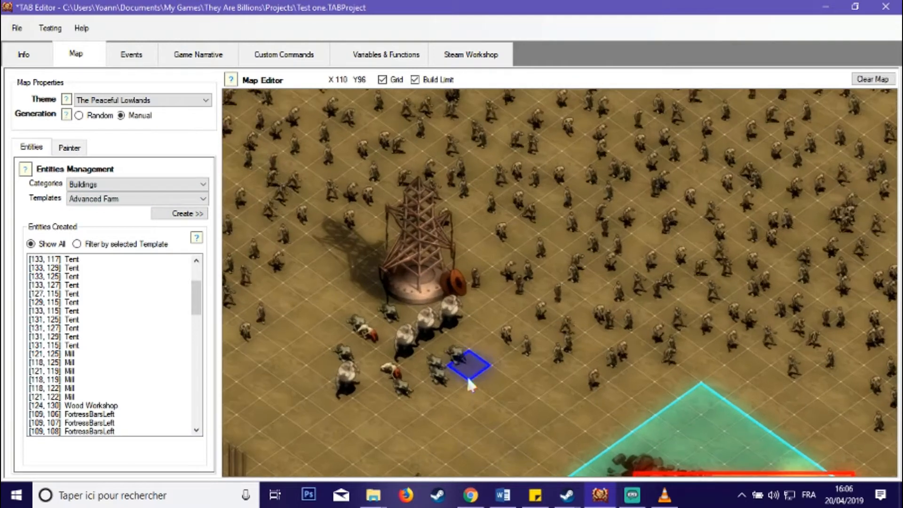
drag(469, 379, 546, 303)
scroll(545, 303, up, 1)
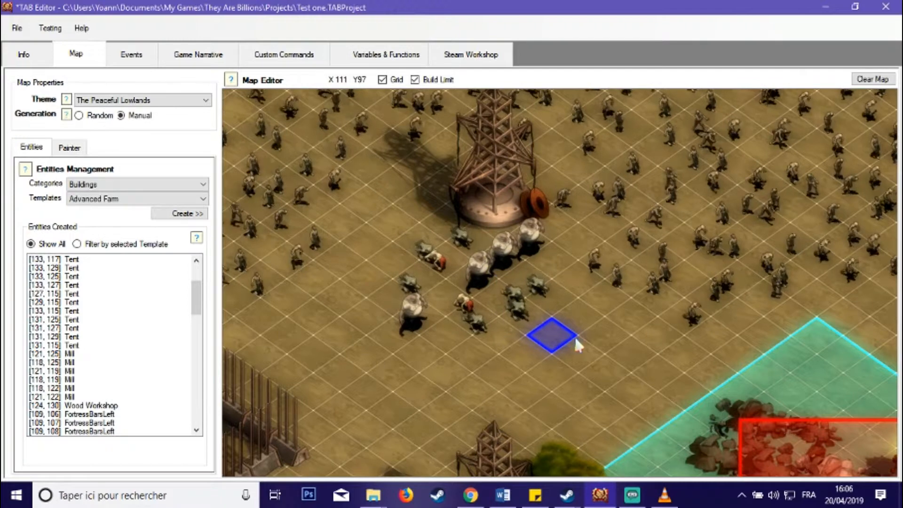
scroll(588, 343, down, 1)
scroll(594, 320, down, 1)
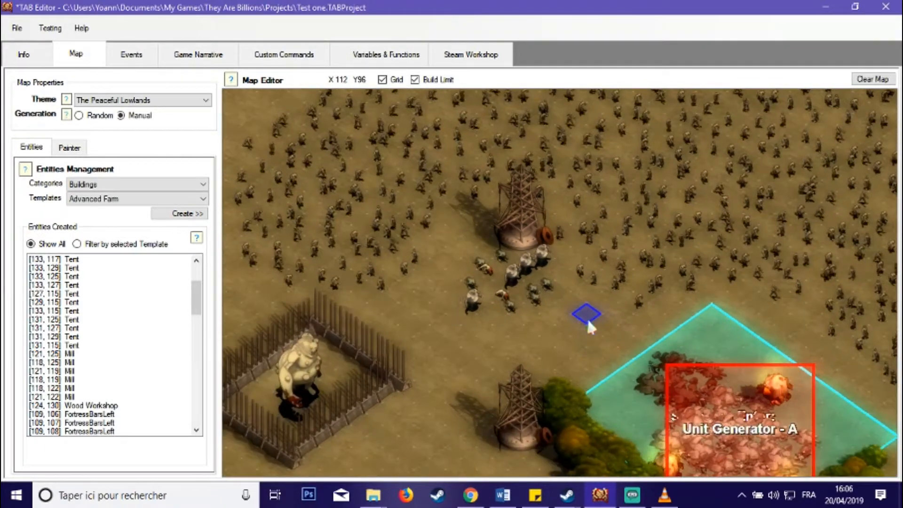
drag(586, 316, 514, 376)
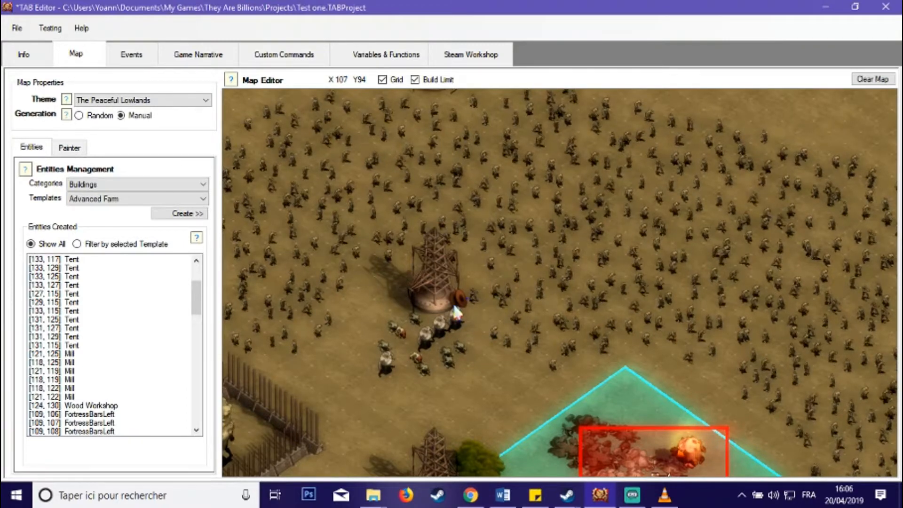
Set the entity category to Zombies and look through its infected templates.
click(131, 186)
click(121, 239)
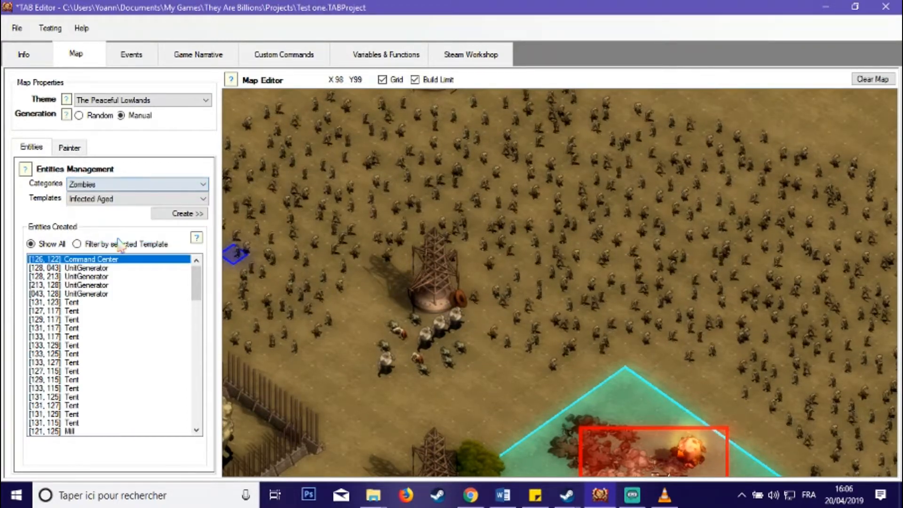
click(134, 201)
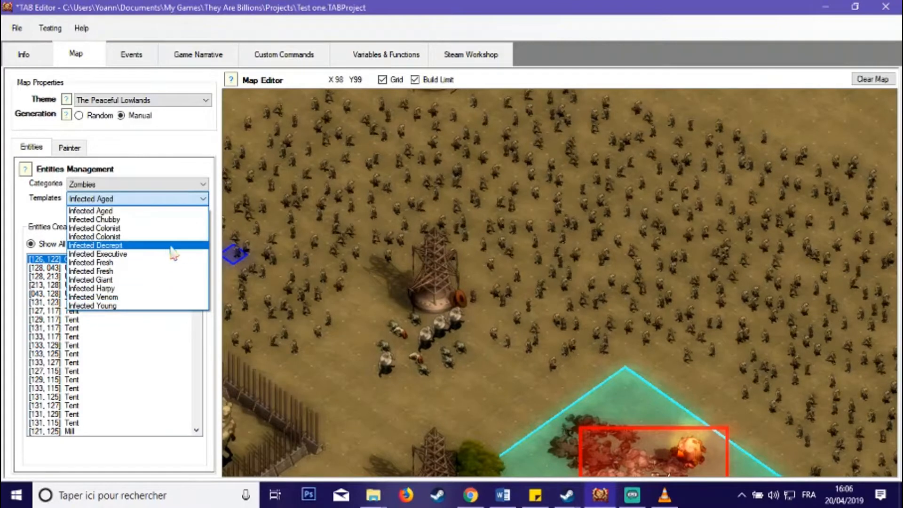
click(365, 369)
Examine the horde around the tension towers and select the Infected Harpy beside the northern tower.
scroll(390, 297, down, 1)
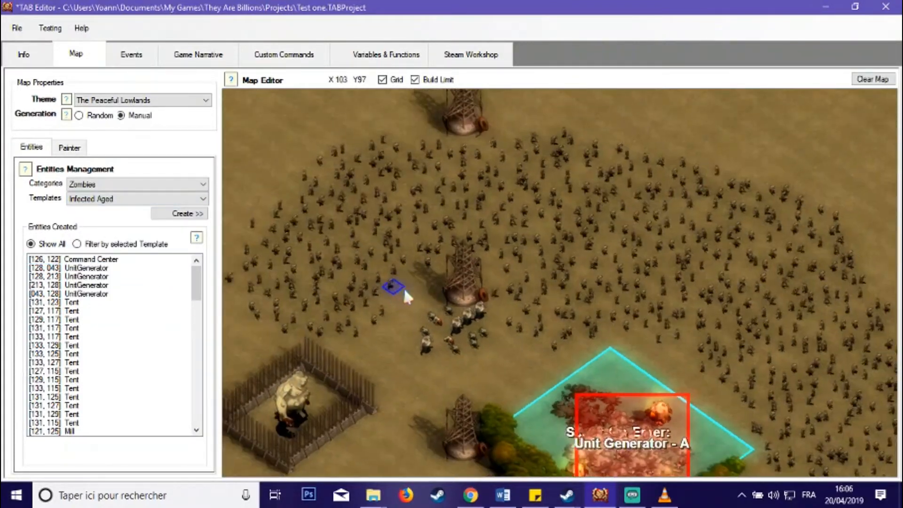
drag(405, 291, 403, 347)
click(442, 372)
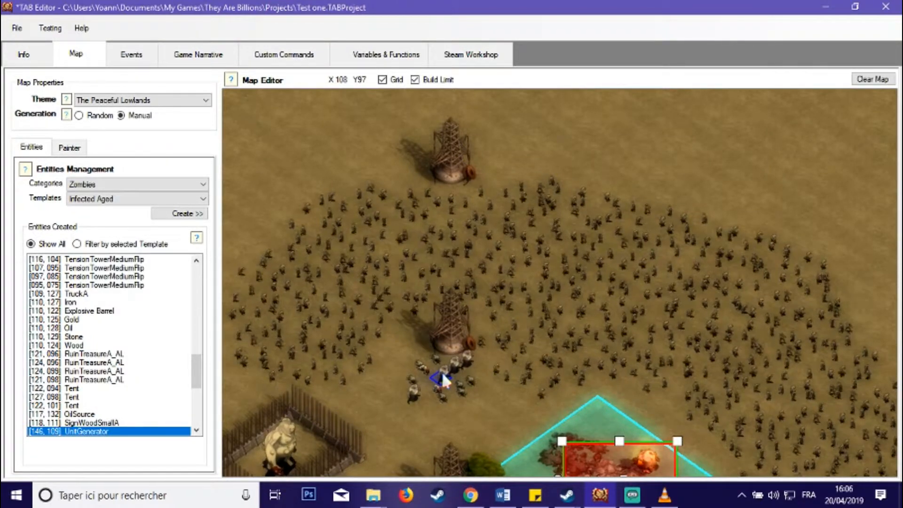
drag(442, 372, 454, 219)
drag(531, 152, 467, 392)
scroll(502, 374, up, 4)
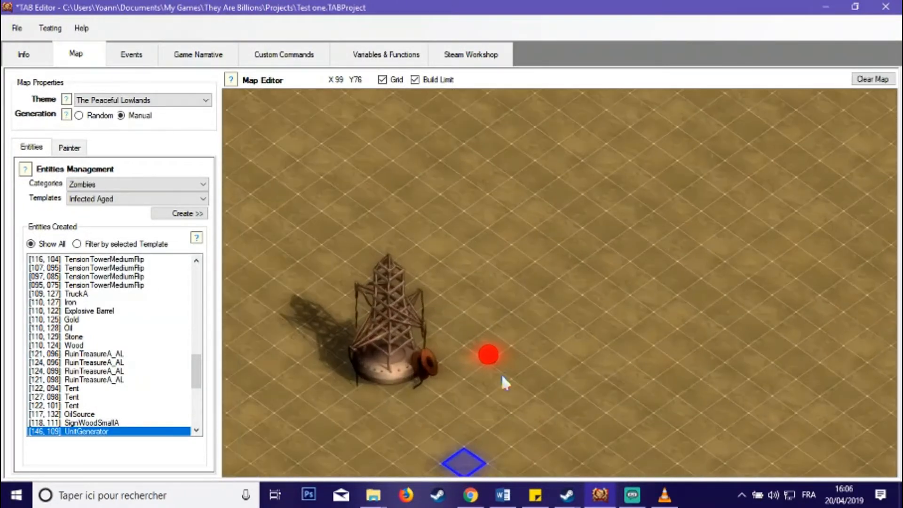
right_click(484, 365)
click(499, 311)
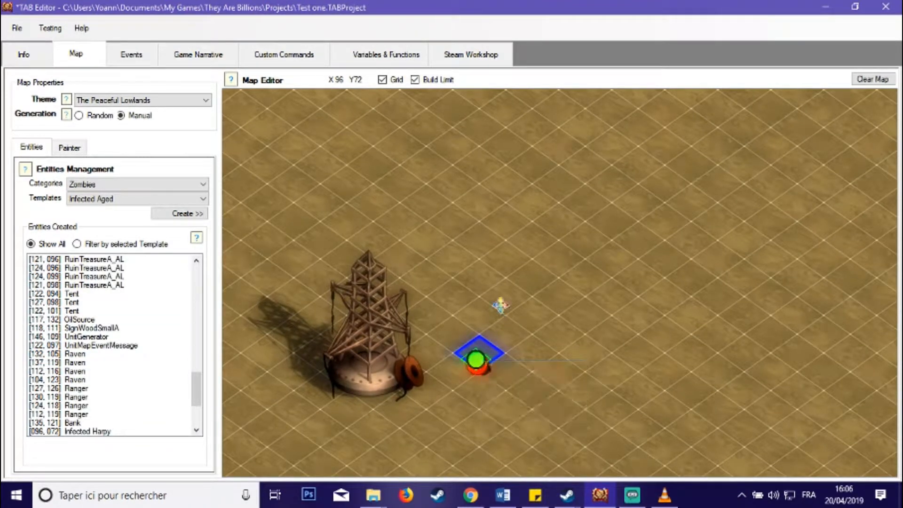
Choose the Infected Harpy template and open the properties of the harpy beside the northern tension tower.
click(148, 199)
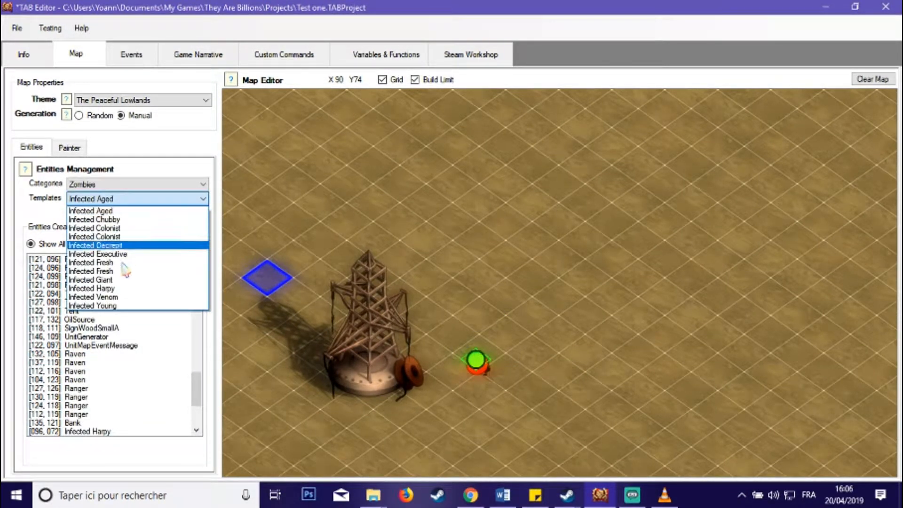
click(115, 288)
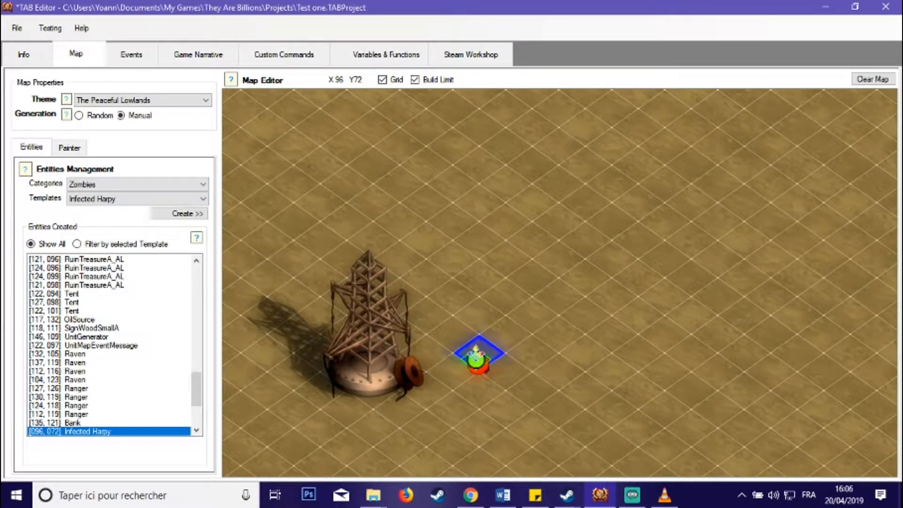
right_click(476, 356)
click(487, 365)
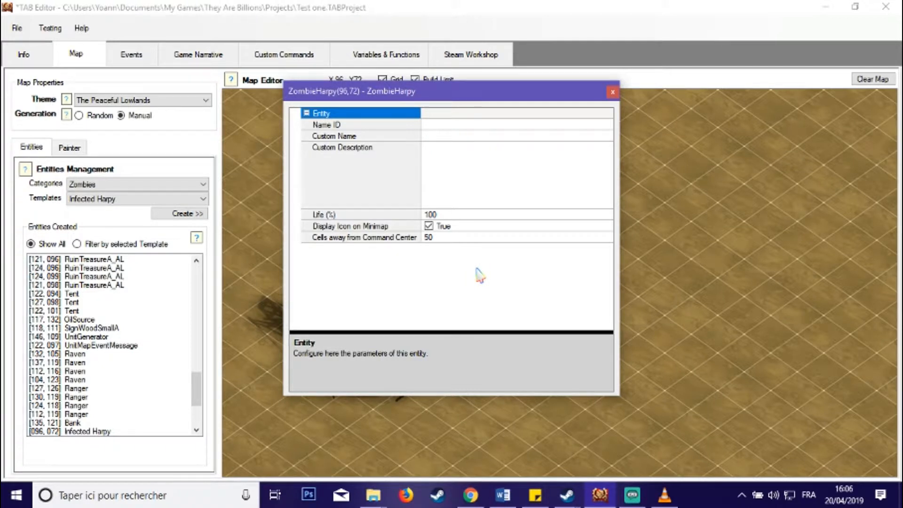
Review the harpy's Name ID, Custom Description, Life and Cells away from Command Center properties, and close them without changes.
click(426, 126)
click(440, 155)
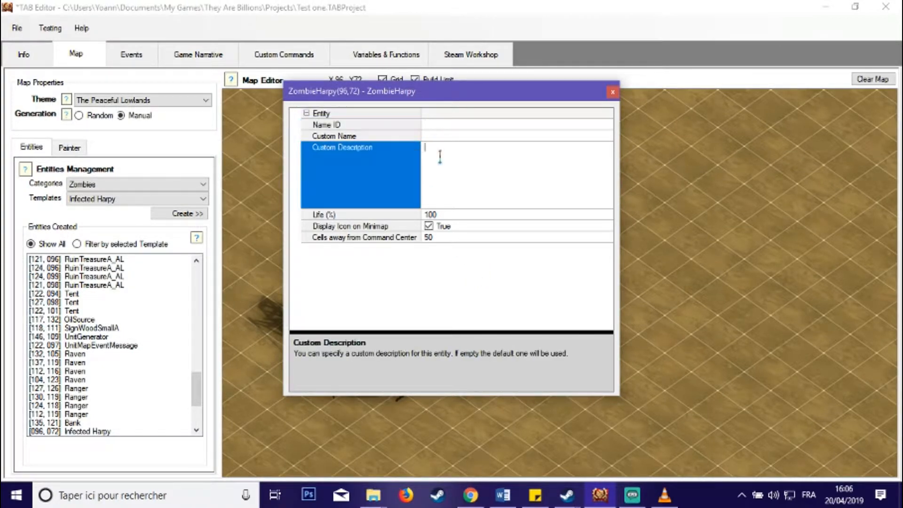
click(445, 214)
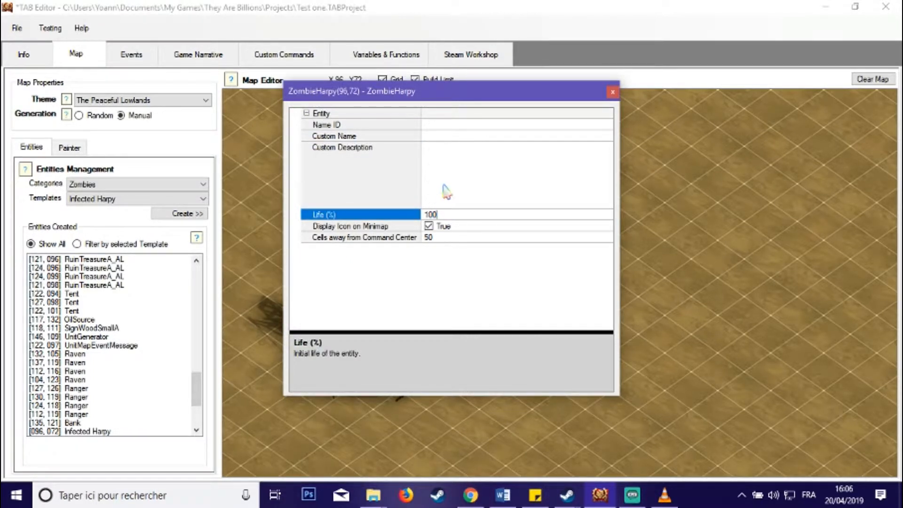
click(459, 162)
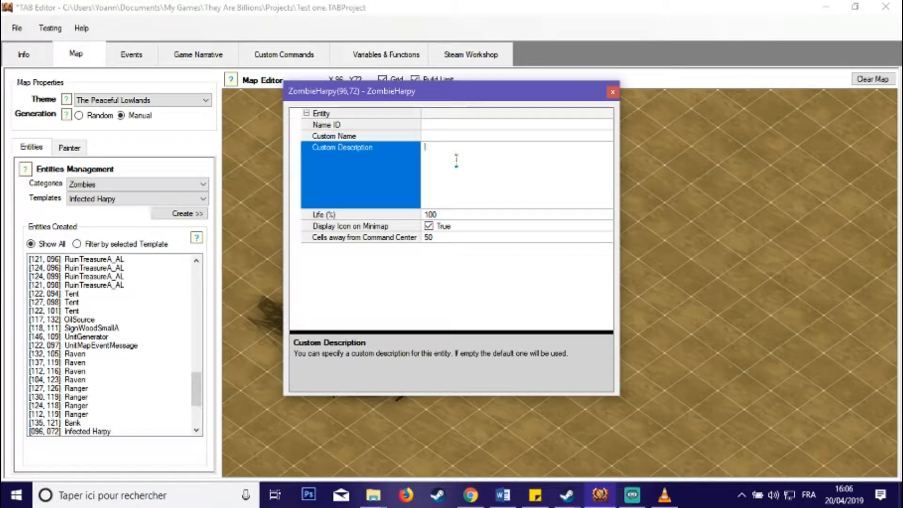
click(442, 215)
click(491, 186)
drag(481, 92, 730, 108)
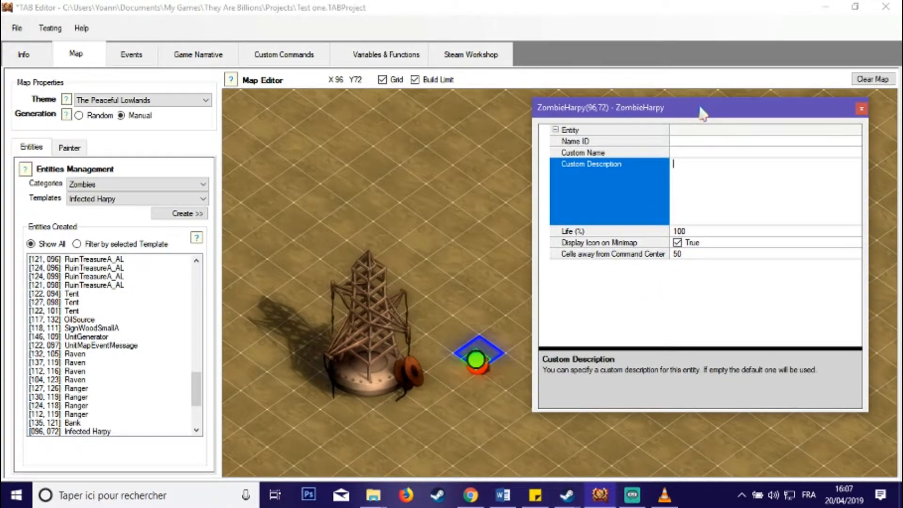
drag(704, 107, 423, 84)
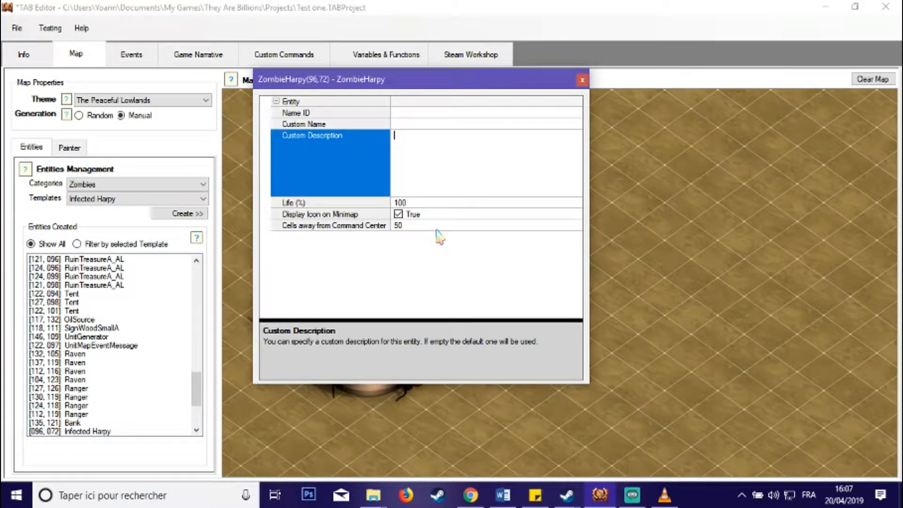
click(409, 226)
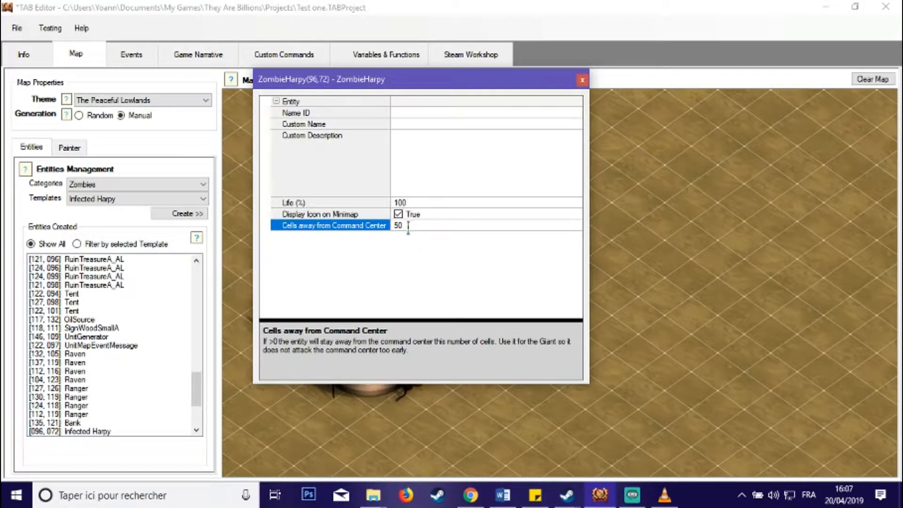
click(582, 80)
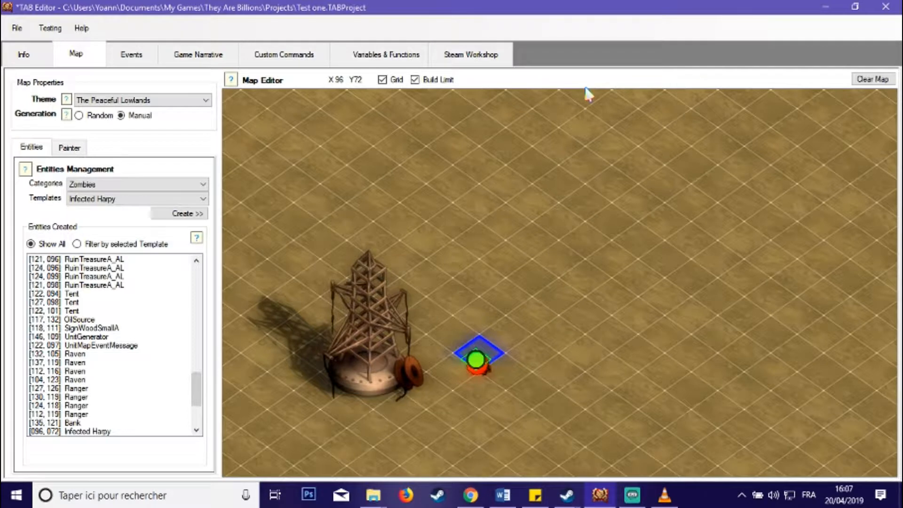
Examine the map from the harpy through the infected horde to the Unit Generator - A area and beyond.
scroll(542, 241, down, 3)
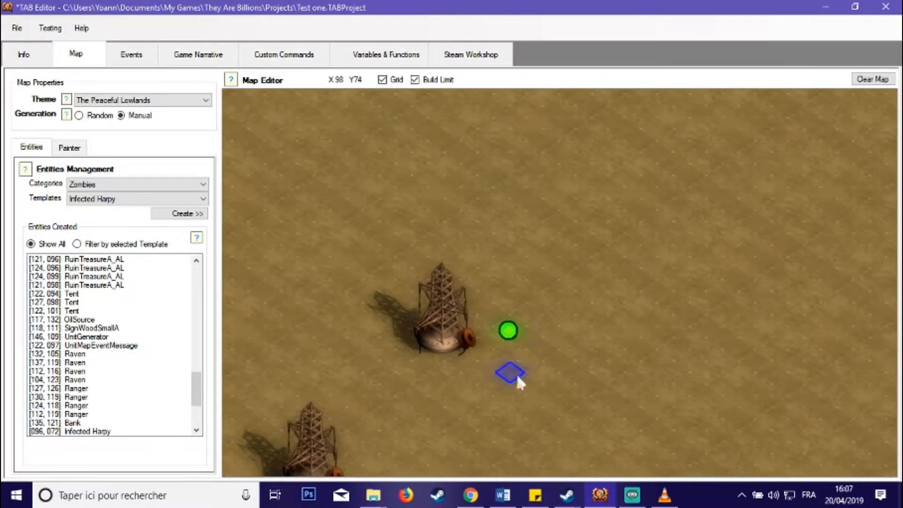
drag(517, 374, 595, 172)
scroll(560, 252, up, 2)
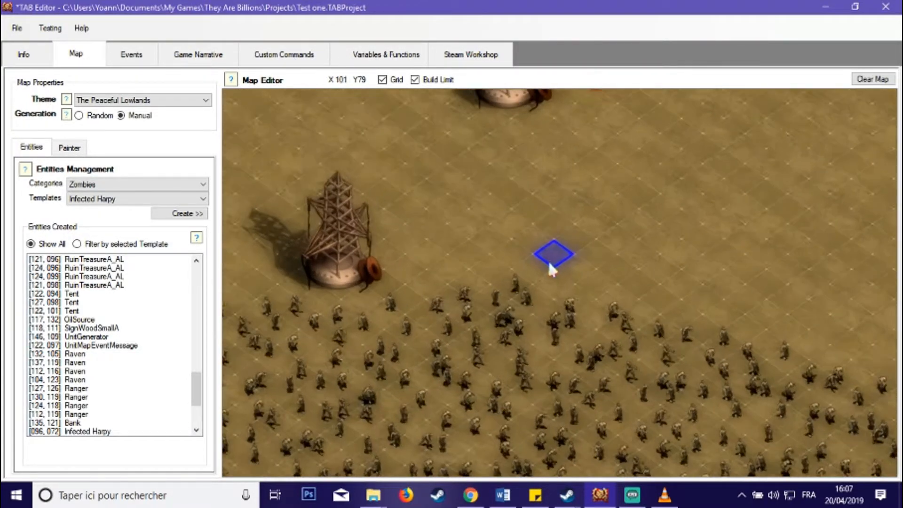
drag(534, 296, 637, 160)
scroll(602, 198, down, 2)
drag(417, 386, 390, 144)
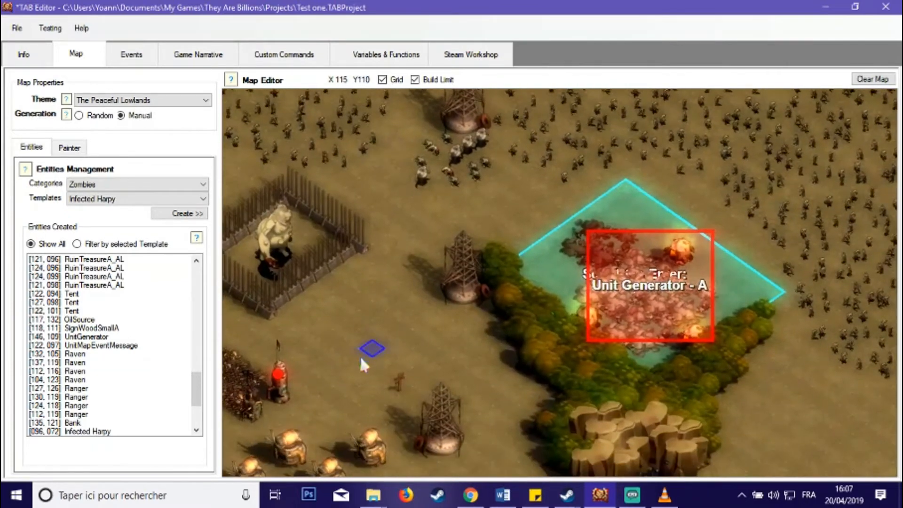
drag(360, 358, 451, 170)
Open the project's events and rename the Day 000 event "New Event" as "1st wave".
click(131, 54)
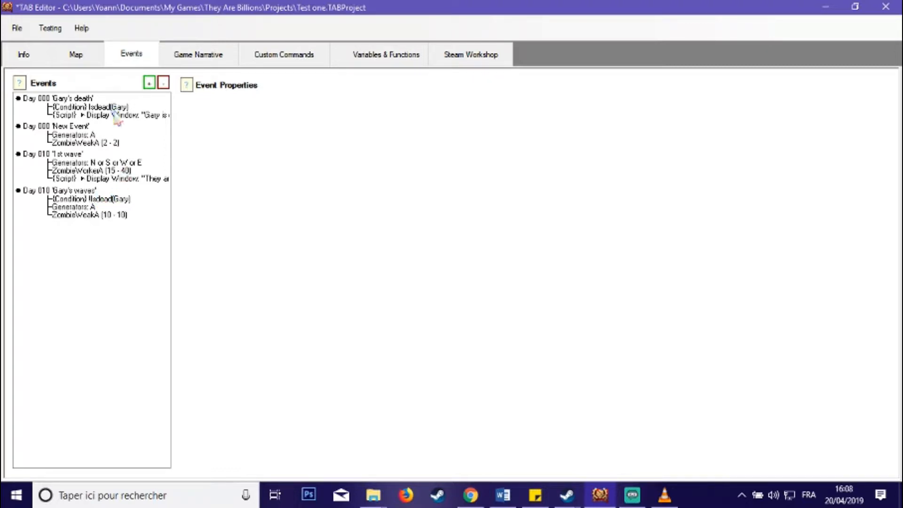
click(120, 138)
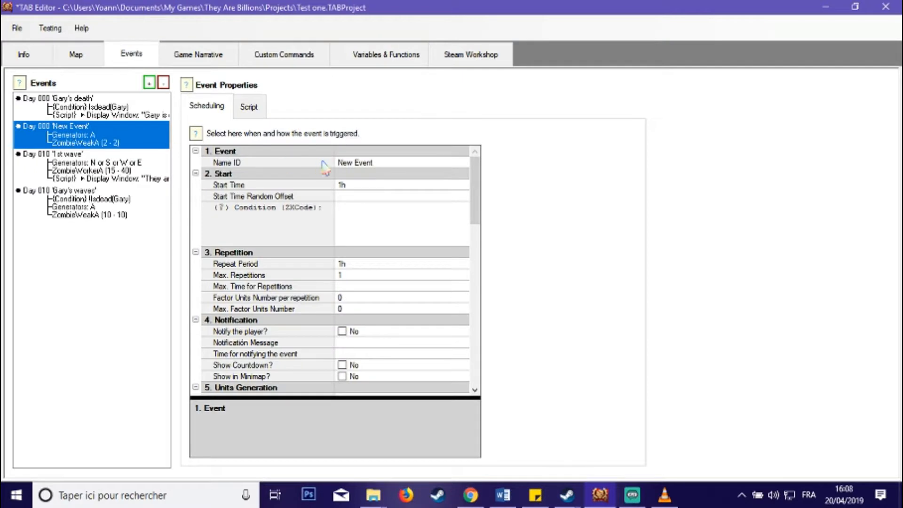
click(373, 163)
drag(374, 163, 353, 162)
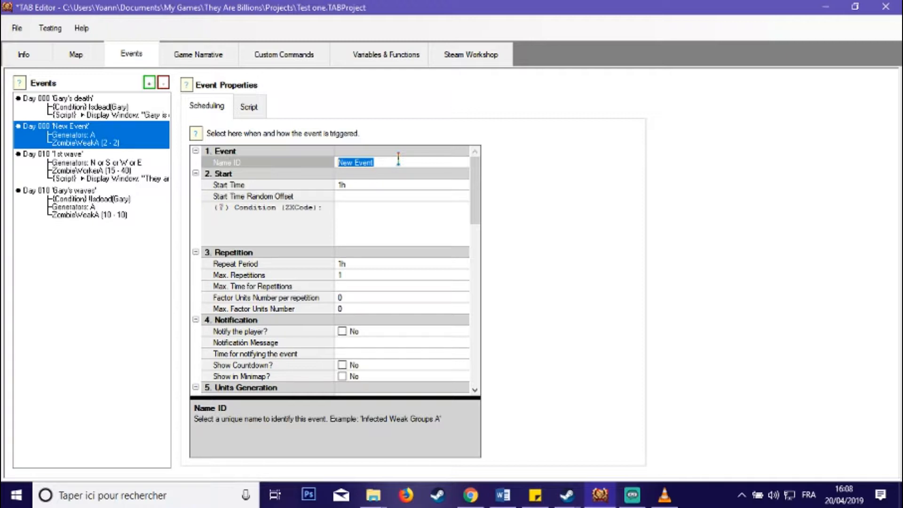
text(2nd wave)
click(288, 163)
text(1st wave)
key(Return)
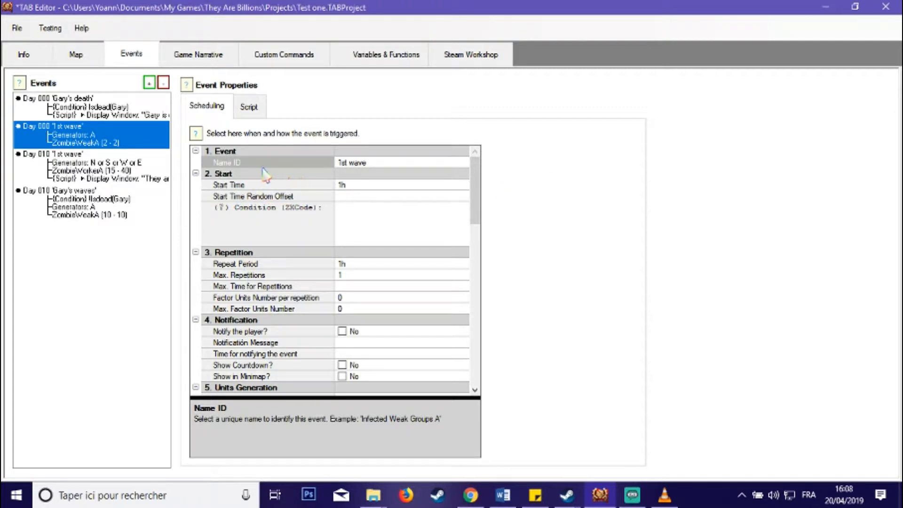
Try a start time of 4h for the Day 000 "1st wave" event.
click(302, 187)
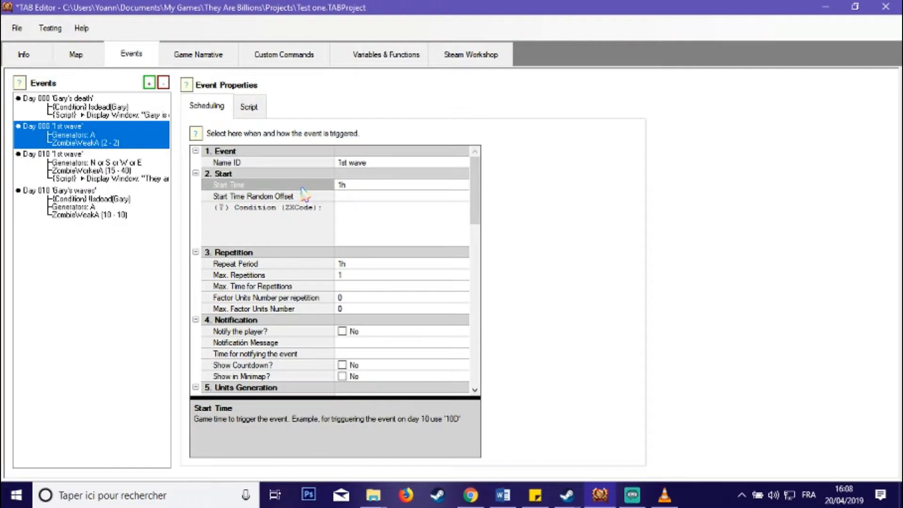
double_click(360, 185)
click(388, 184)
key(BackSpace)
key(BackSpace)
text(4h)
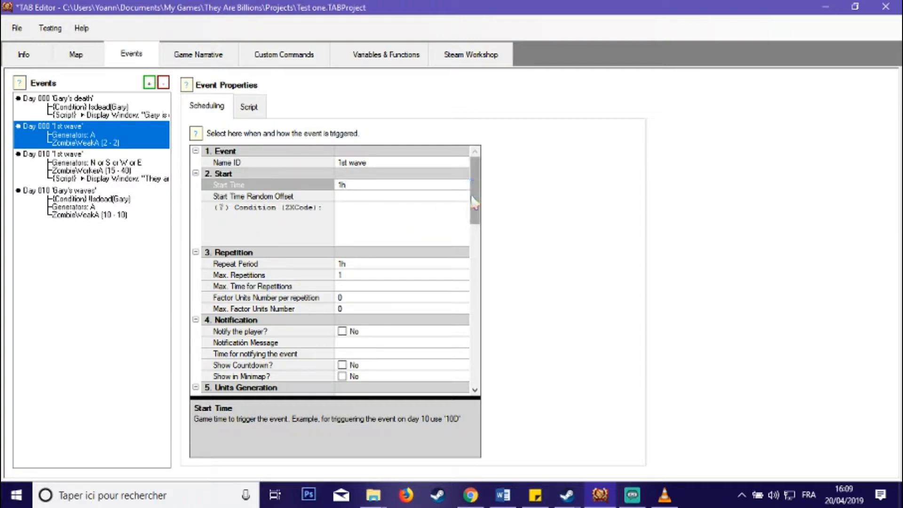
Try a start time random offset of 5d for the event and clear it again.
click(370, 195)
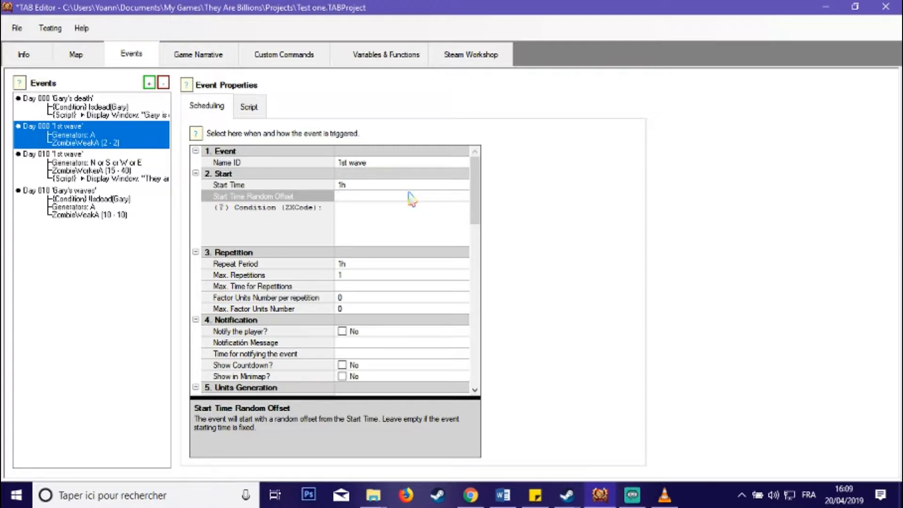
text(5d)
key(BackSpace)
key(BackSpace)
click(356, 185)
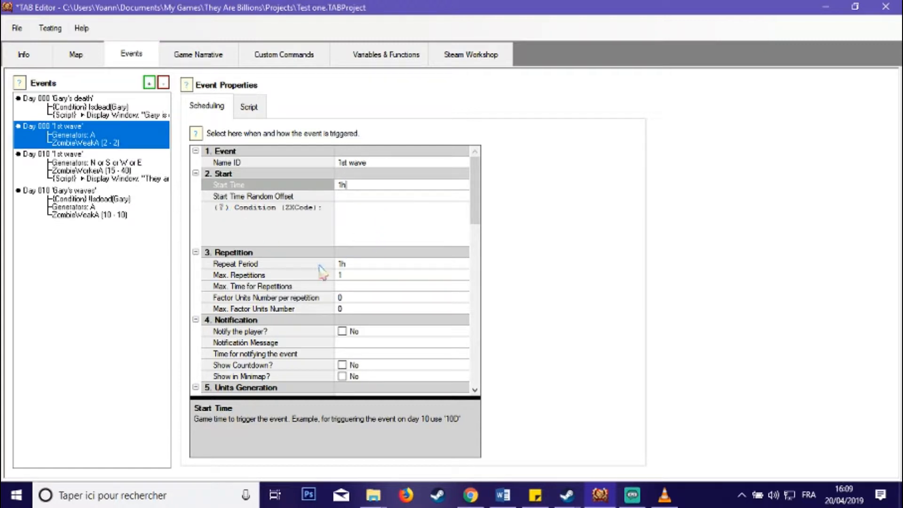
Check the event's repeat period and set its maximum repetitions to 5.
click(360, 264)
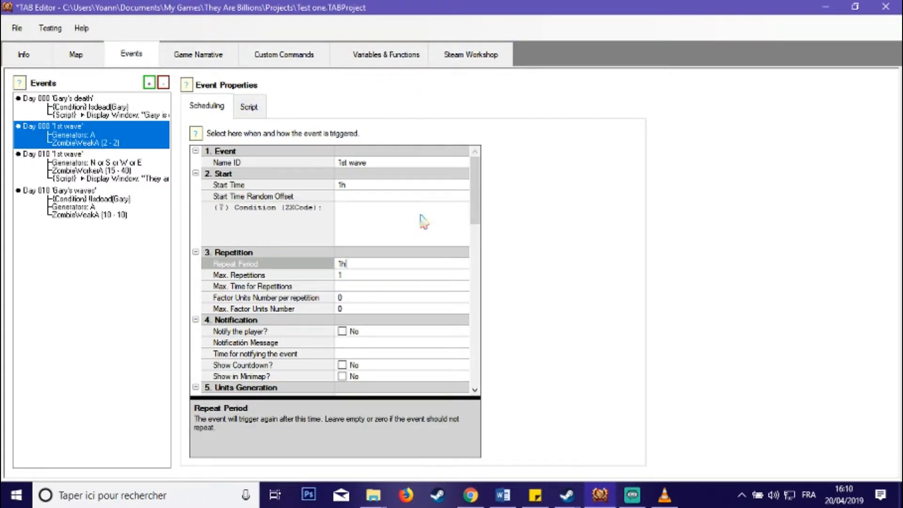
click(359, 276)
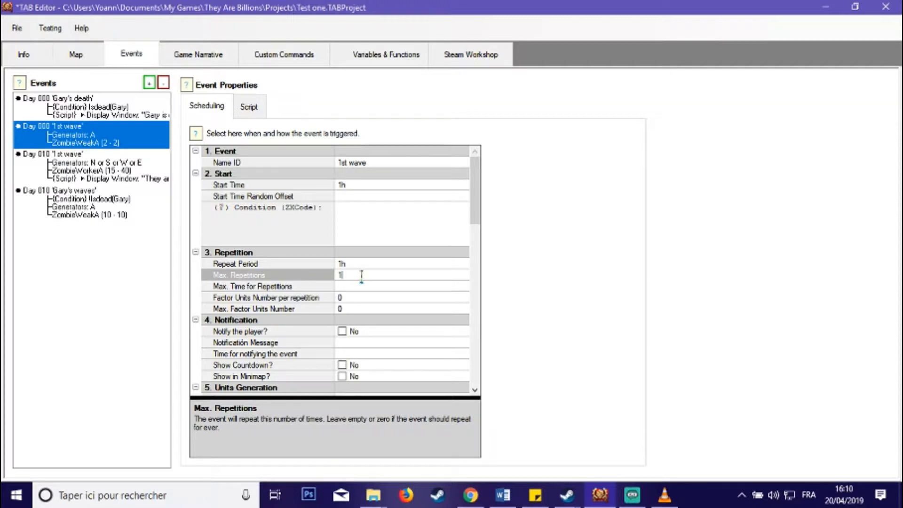
key(BackSpace)
text(5)
click(381, 241)
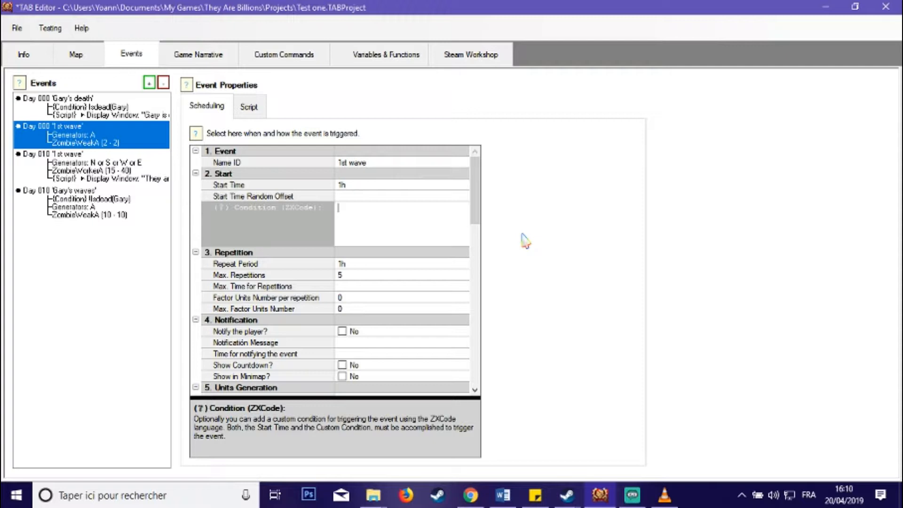
Try a maximum time for repetitions of 20d, clear it, and re-enter 5 as the maximum repetitions.
click(354, 285)
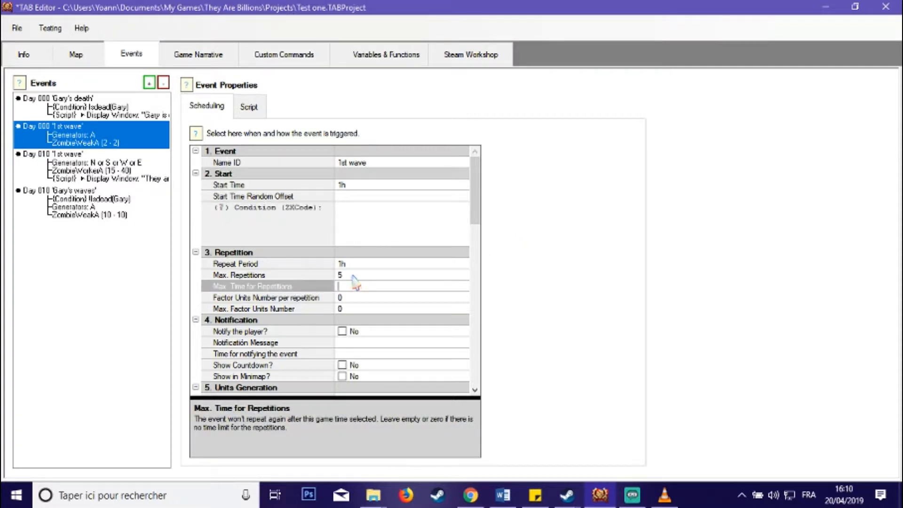
click(352, 275)
key(BackSpace)
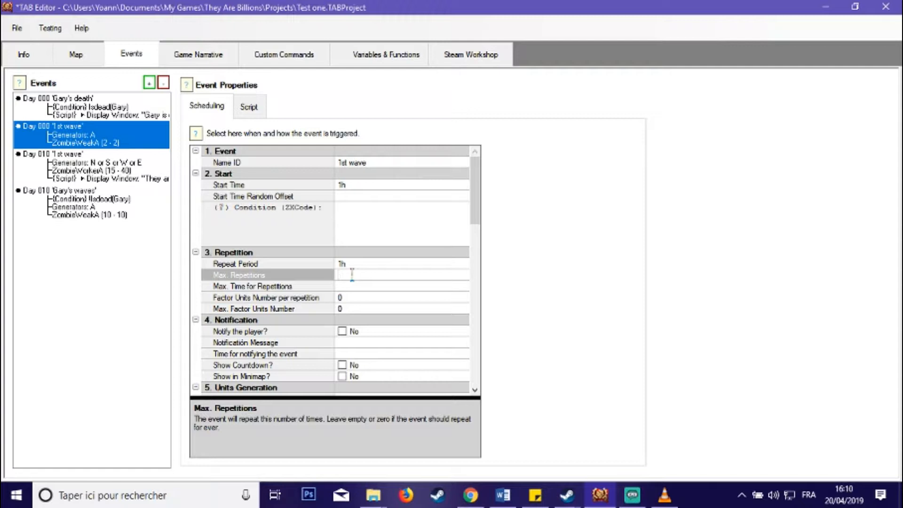
text(5)
click(352, 286)
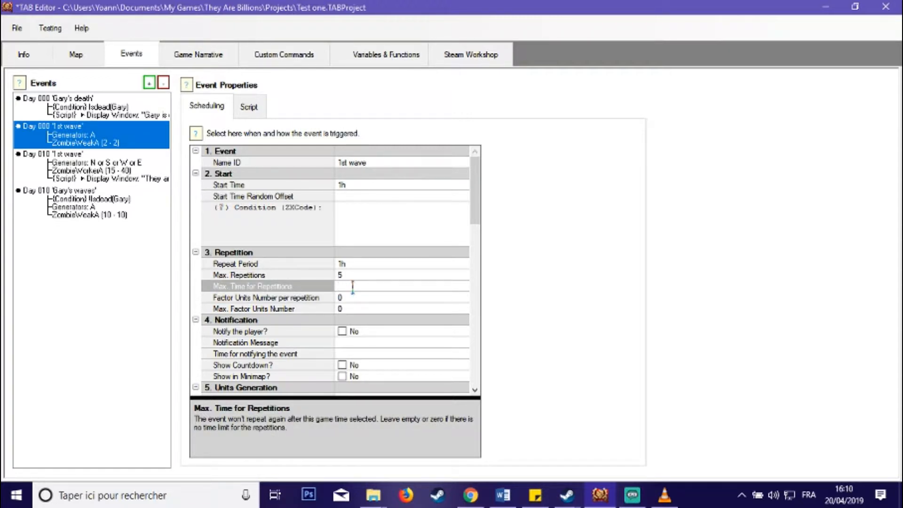
text(20d)
key(BackSpace)
key(BackSpace)
key(BackSpace)
click(341, 275)
key(BackSpace)
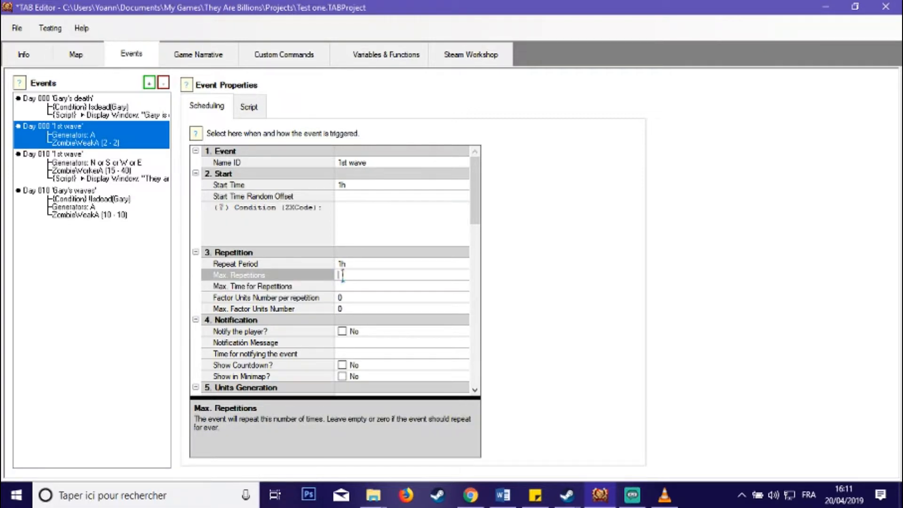
text(5)
Set the event's factor units number per repetition to 0.2 and check the maximum factor setting.
click(329, 300)
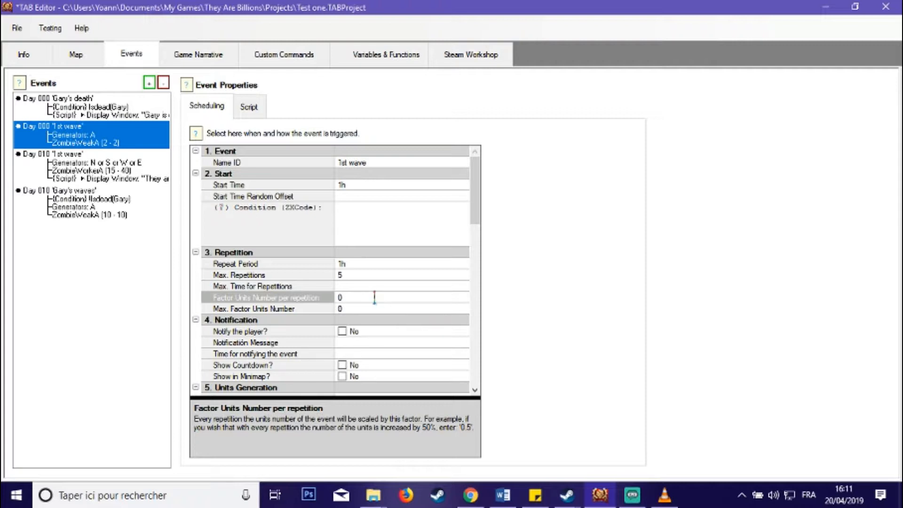
text(.)
text(.2)
key(BackSpace)
key(BackSpace)
text(.)
click(350, 309)
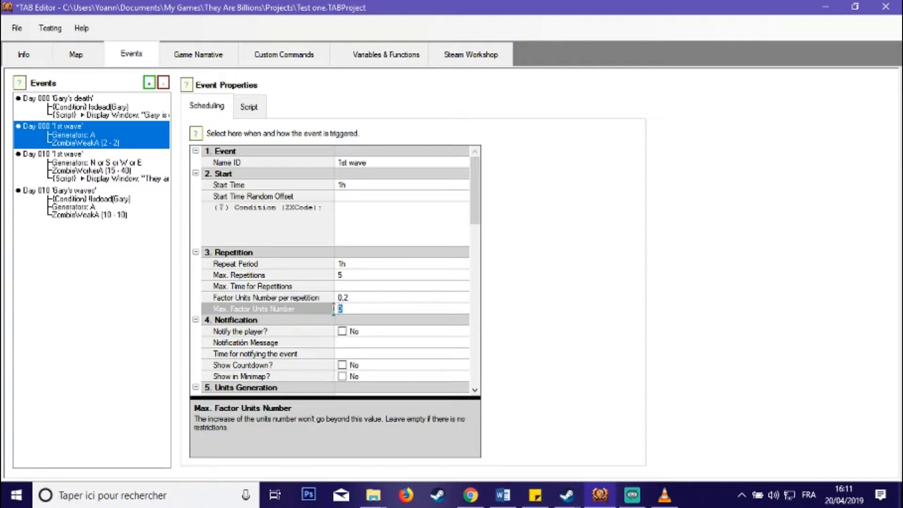
double_click(350, 309)
click(356, 297)
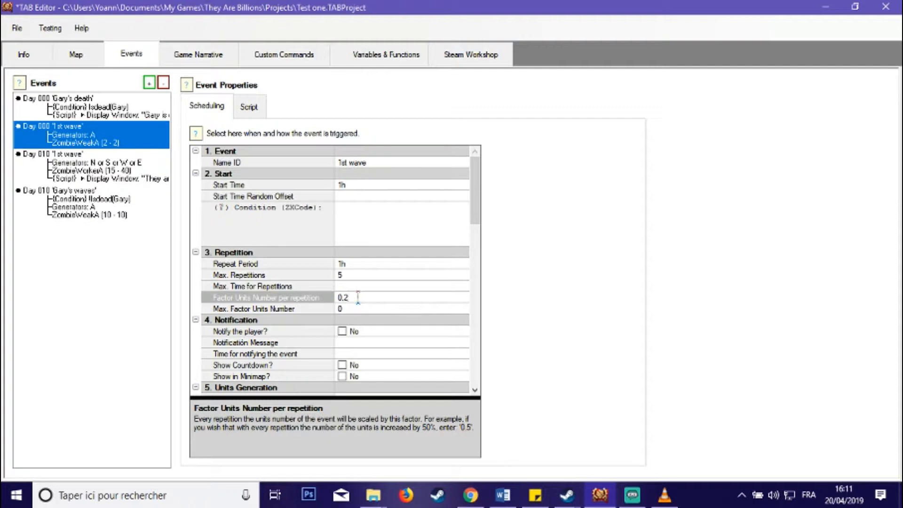
Set the selected wave event's maximum factor units number to 0,5.
click(350, 309)
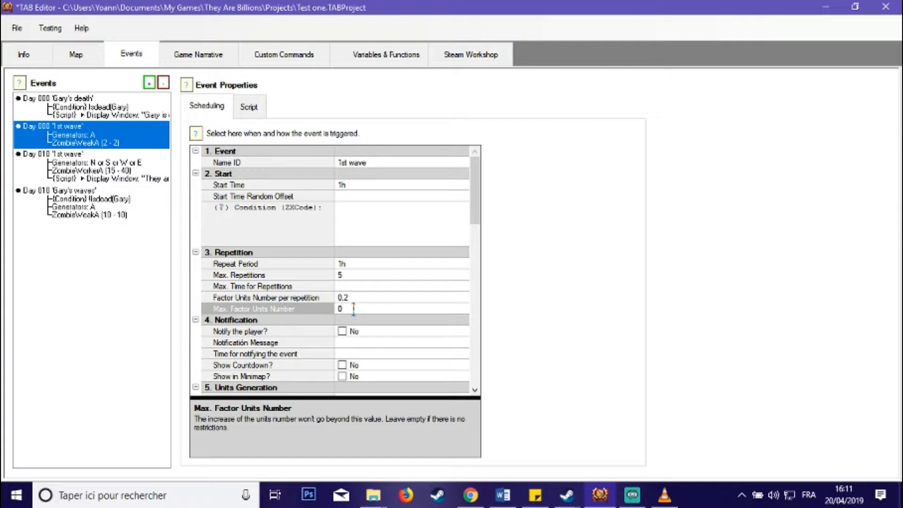
click(353, 309)
text(,5)
Check the event's option for notifying the player and enter "They are coming" as the notification message.
drag(475, 181, 485, 221)
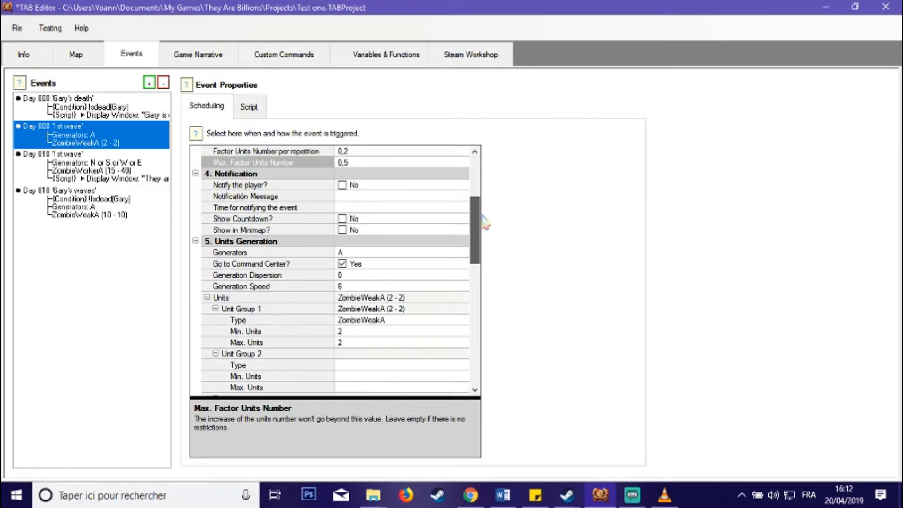
click(288, 185)
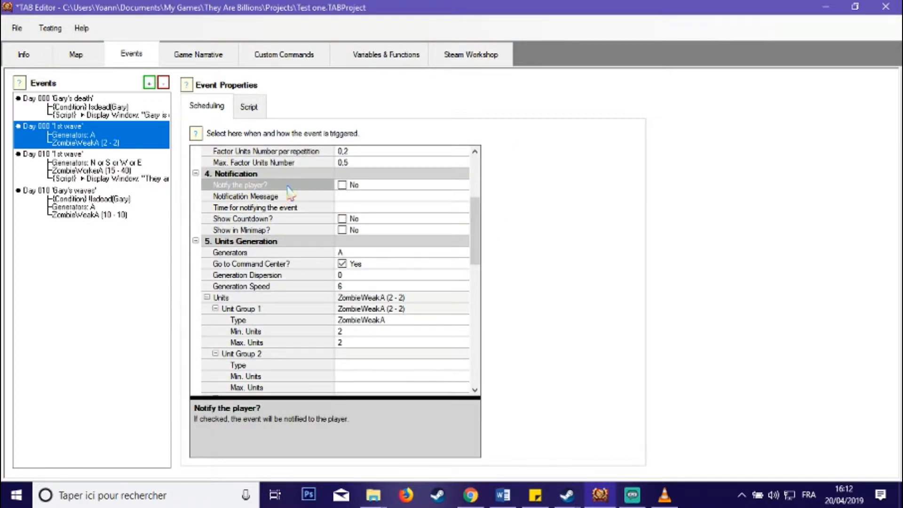
click(348, 185)
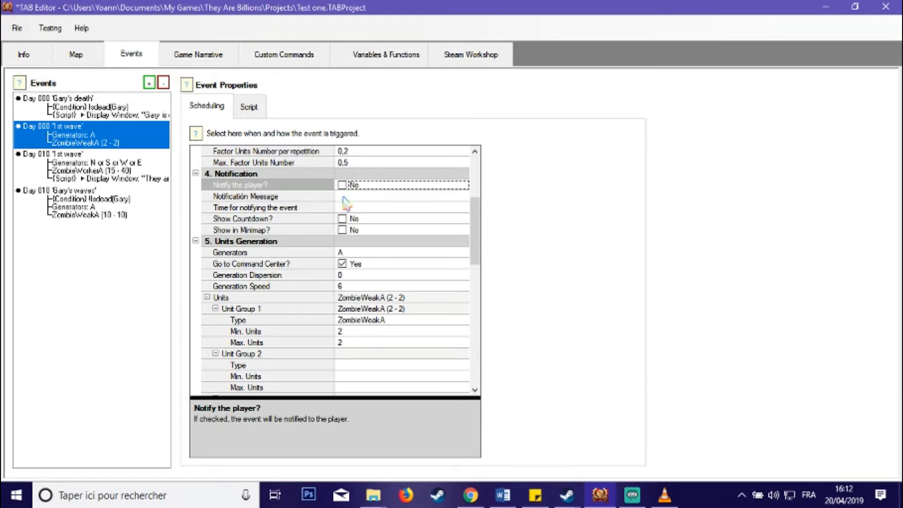
click(343, 197)
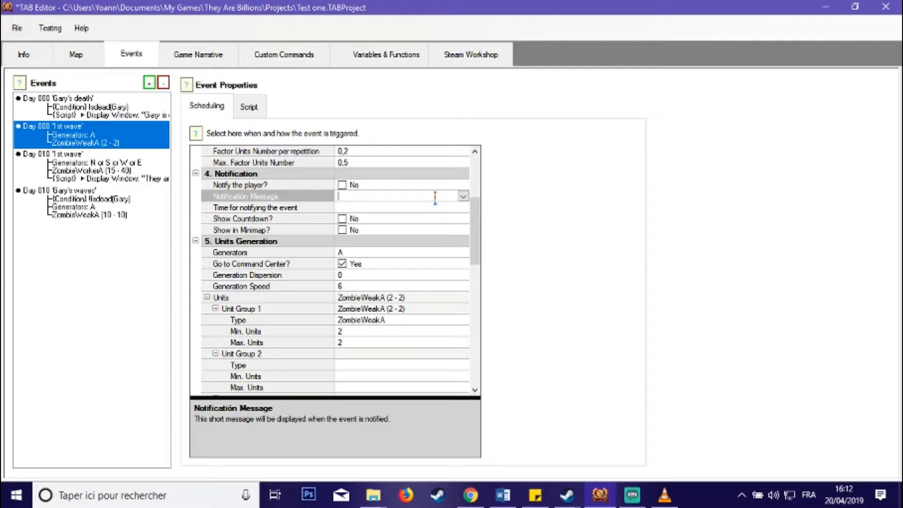
text(They are coming)
drag(478, 219, 477, 176)
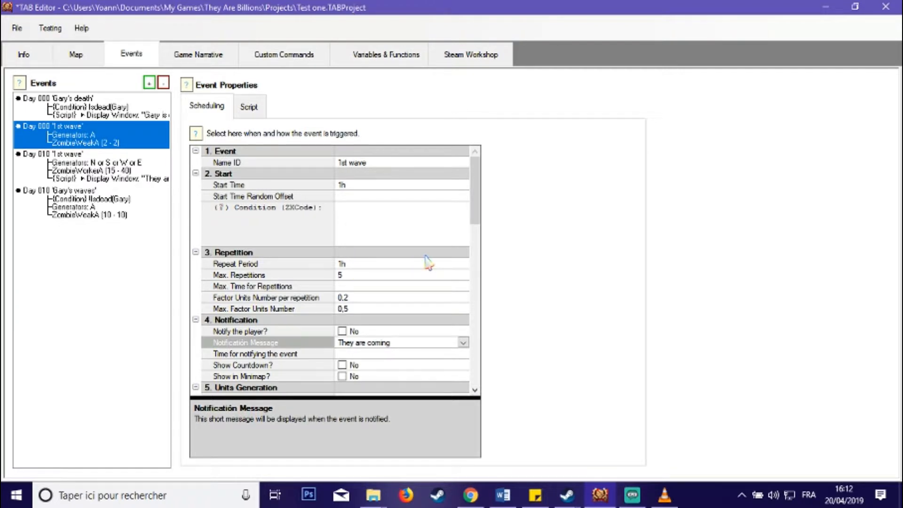
drag(478, 198, 480, 235)
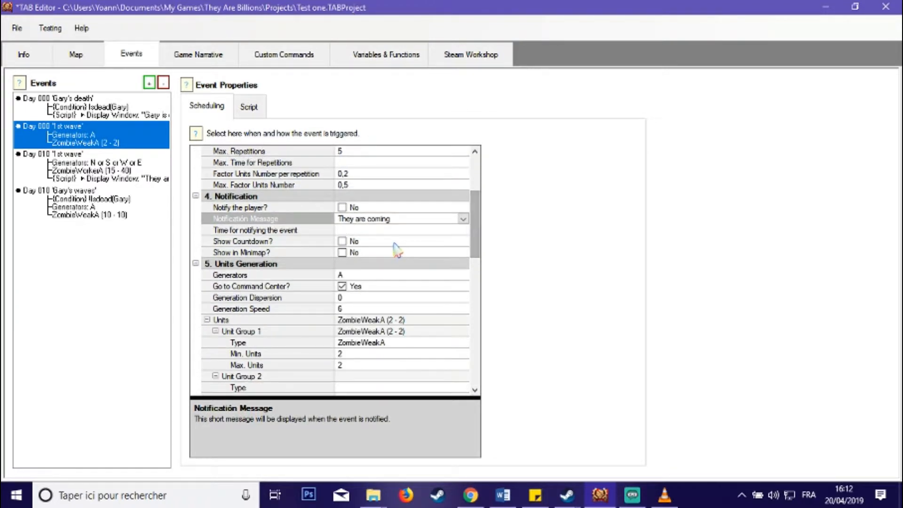
Set the start time of the selected 1st wave event to 5d.
click(383, 230)
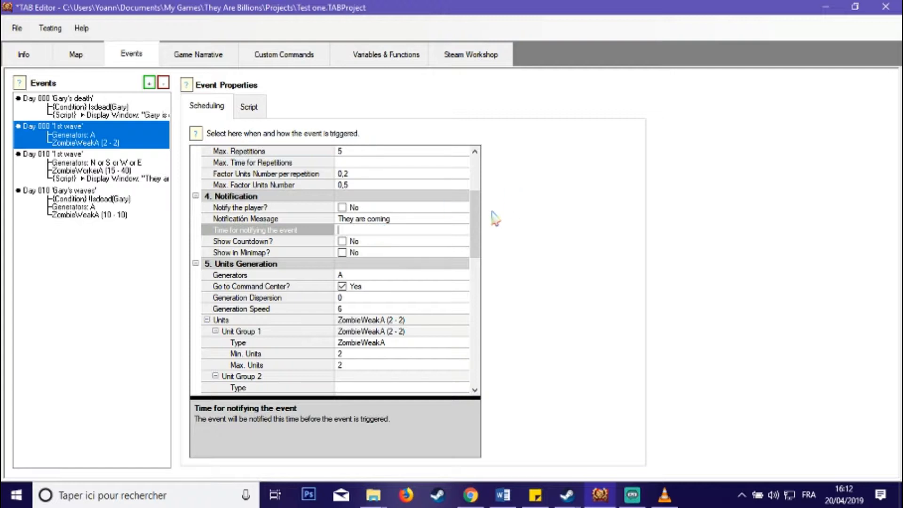
drag(477, 221, 476, 160)
click(355, 185)
double_click(355, 184)
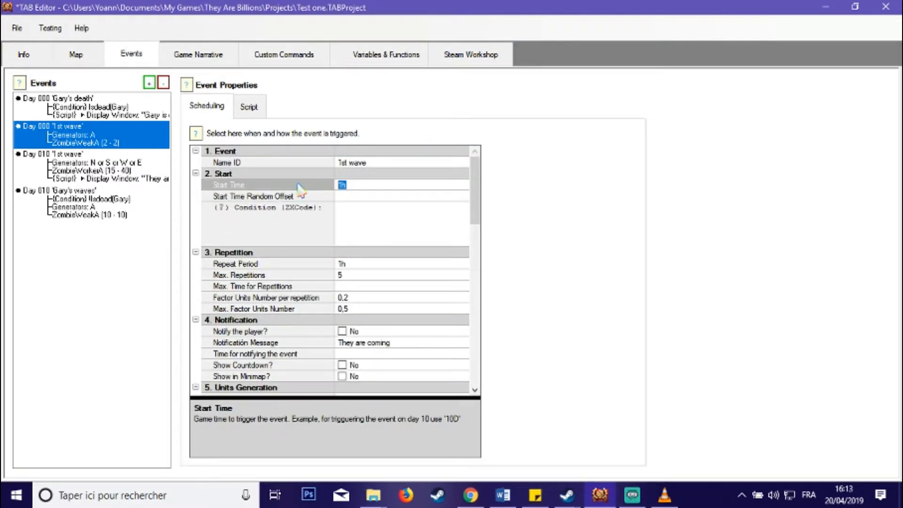
text(5d)
Extend the notification message to "They are coming !" and set the time for notifying the event to 1d.
drag(475, 174, 475, 207)
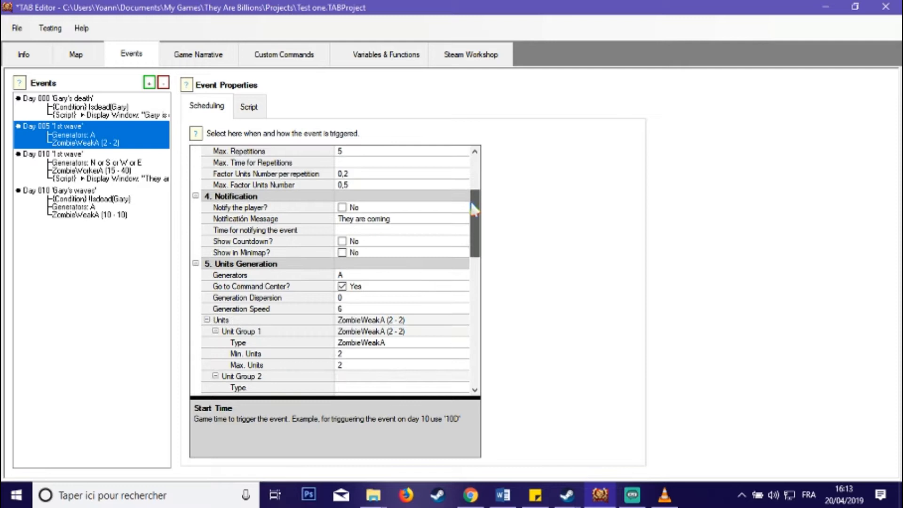
click(424, 219)
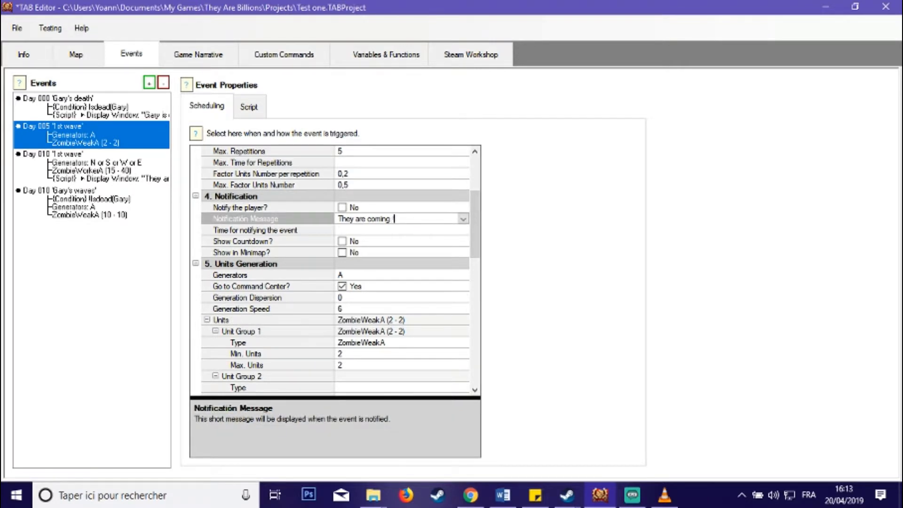
click(395, 230)
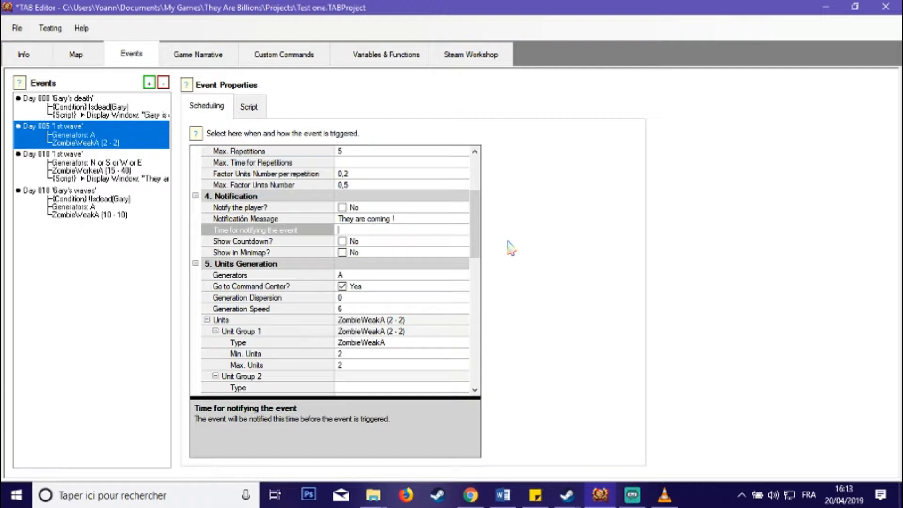
text(1d)
Check the event's Show Countdown, Show in Minimap and Generators settings.
click(320, 242)
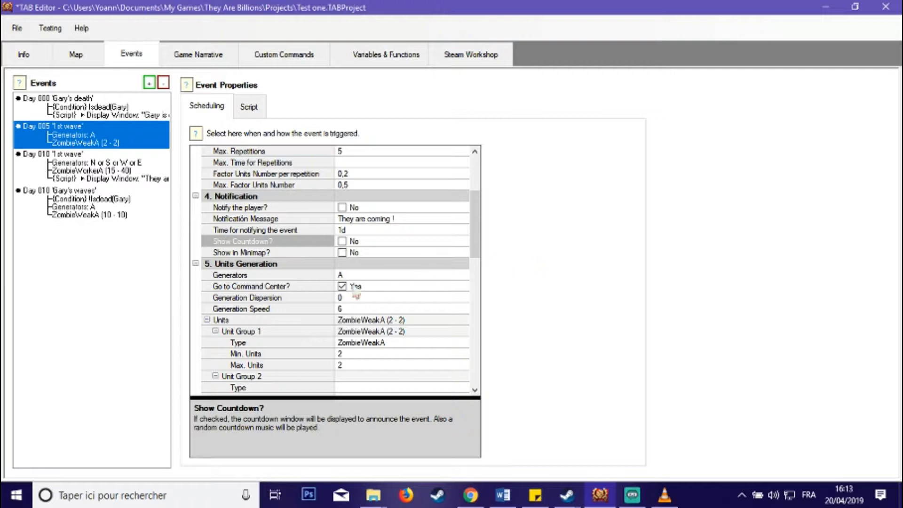
click(291, 254)
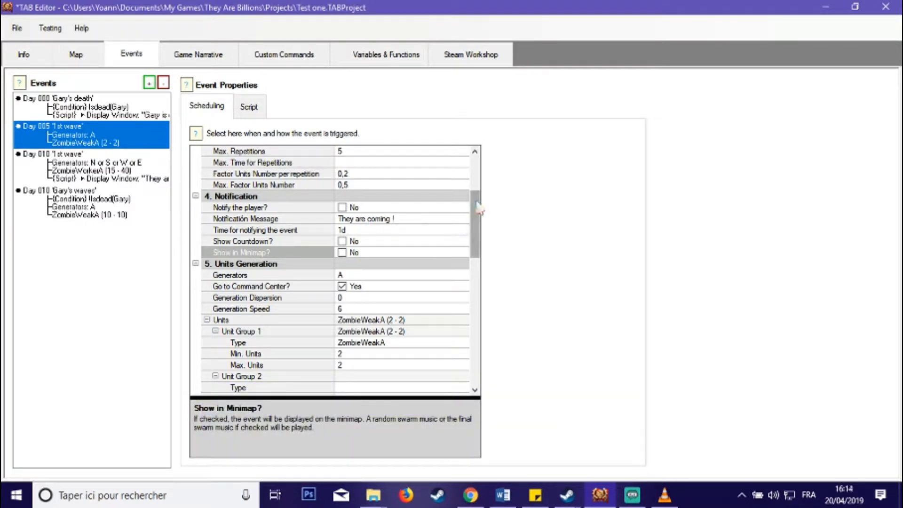
drag(479, 207, 483, 239)
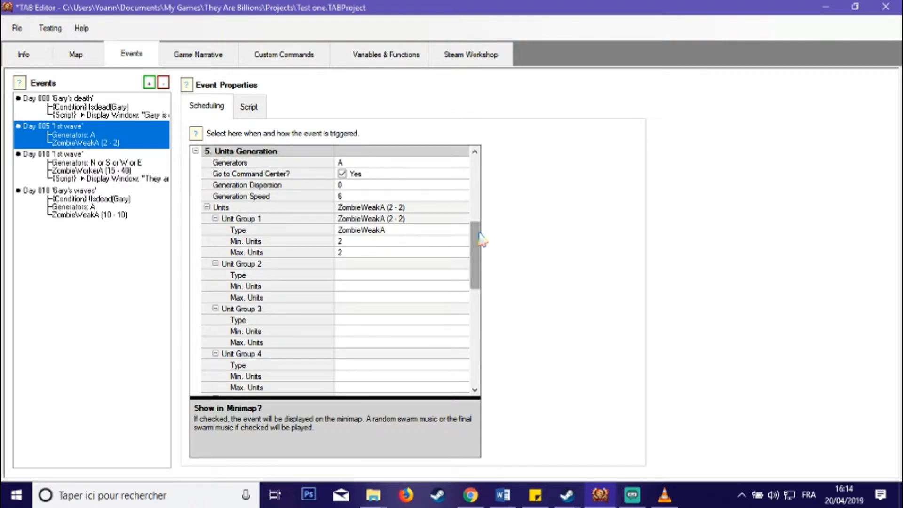
click(356, 163)
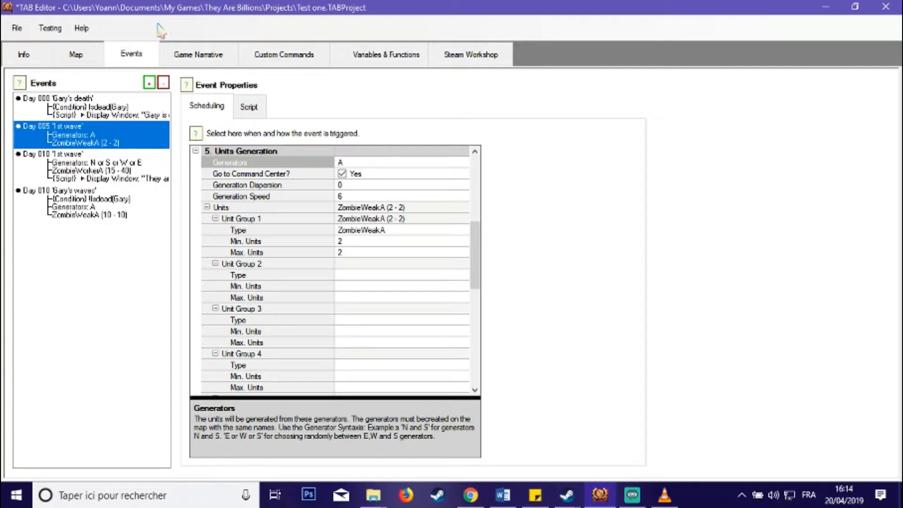
Examine the area of unit generator A on the map and return to the event's properties.
click(76, 54)
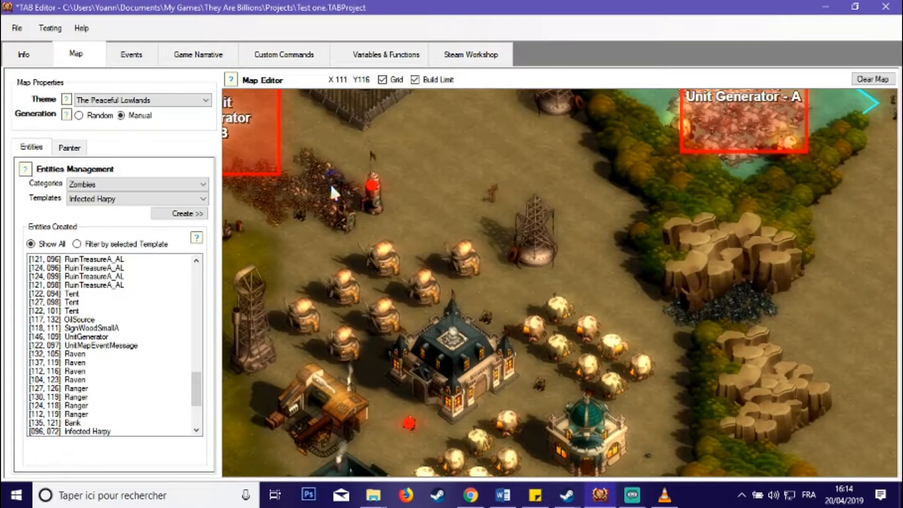
drag(547, 163, 263, 363)
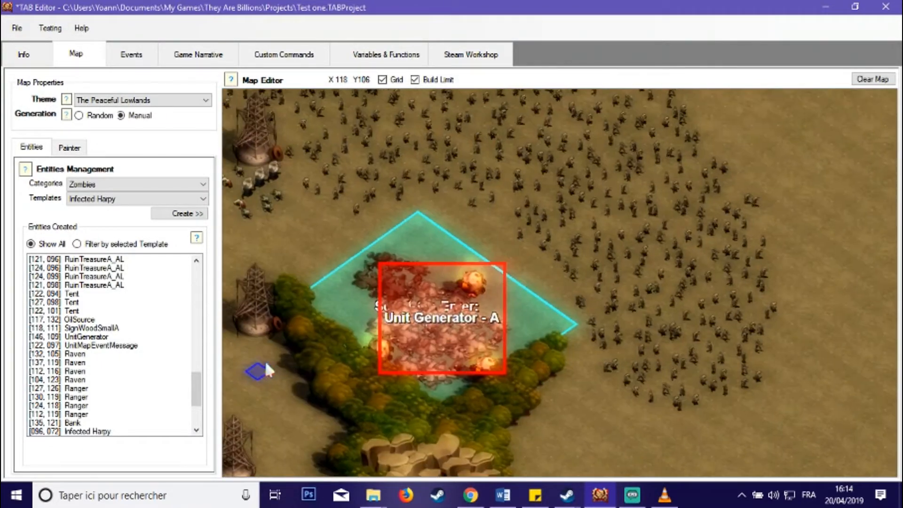
scroll(283, 339, up, 2)
drag(418, 213, 515, 158)
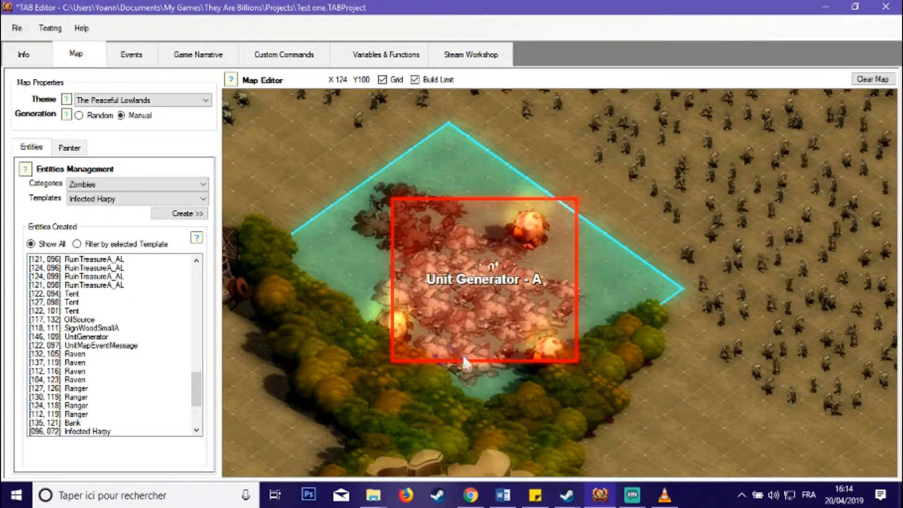
click(131, 56)
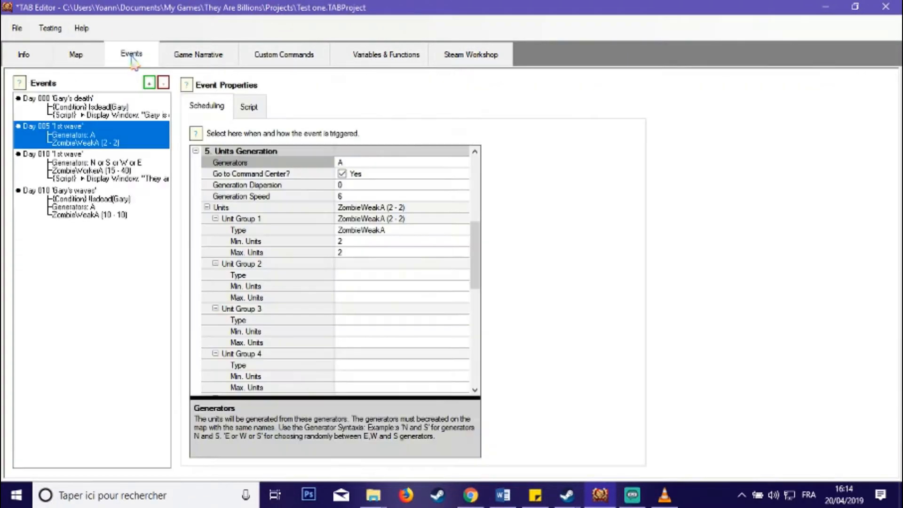
Try the event without Go to Command Center, view unit generator A on the map, and enable the option again.
click(299, 175)
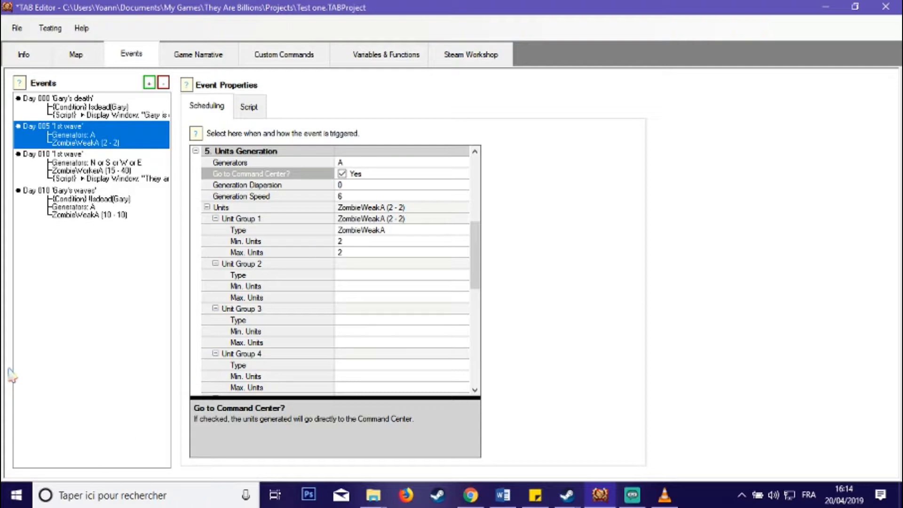
click(343, 174)
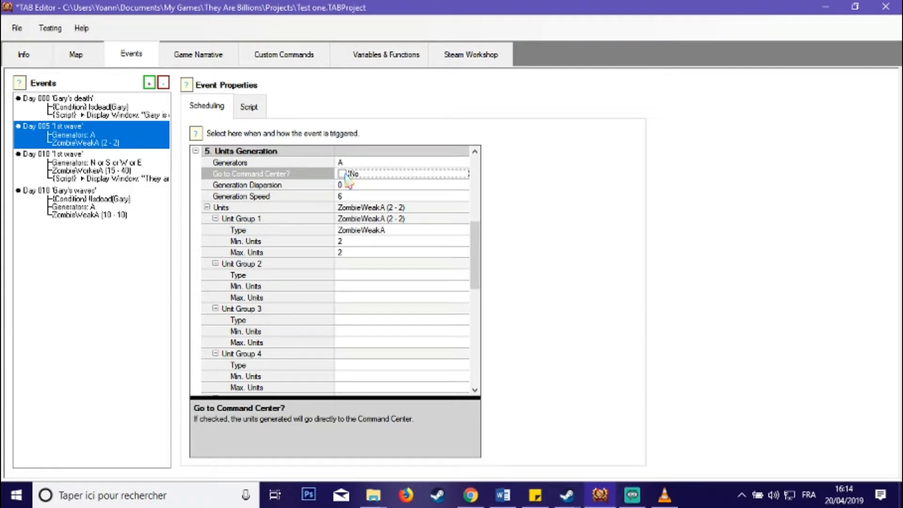
click(76, 54)
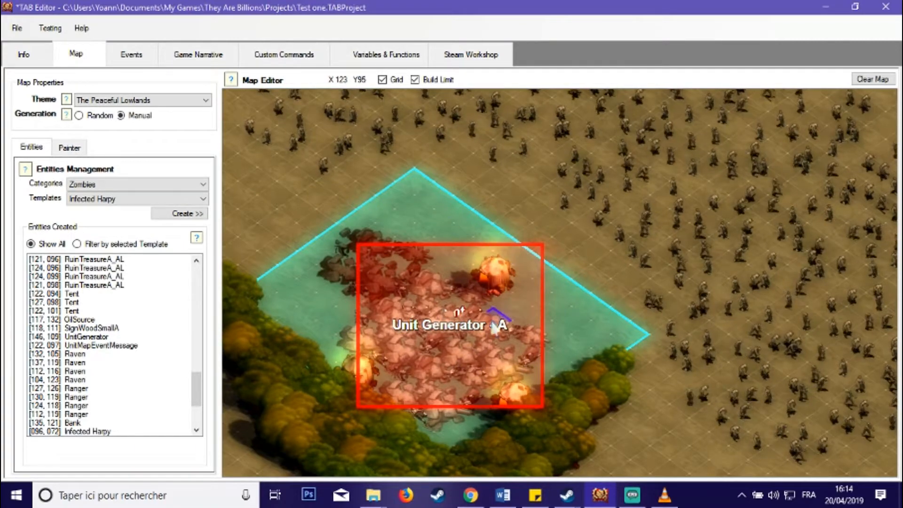
click(131, 54)
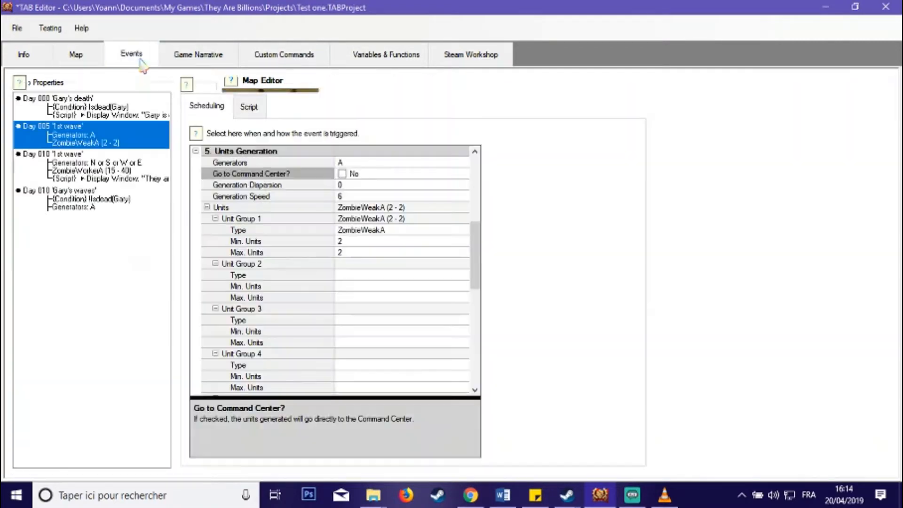
click(342, 175)
Check the Generation Dispersion setting and compare it with the area of unit generator A on the map.
click(361, 185)
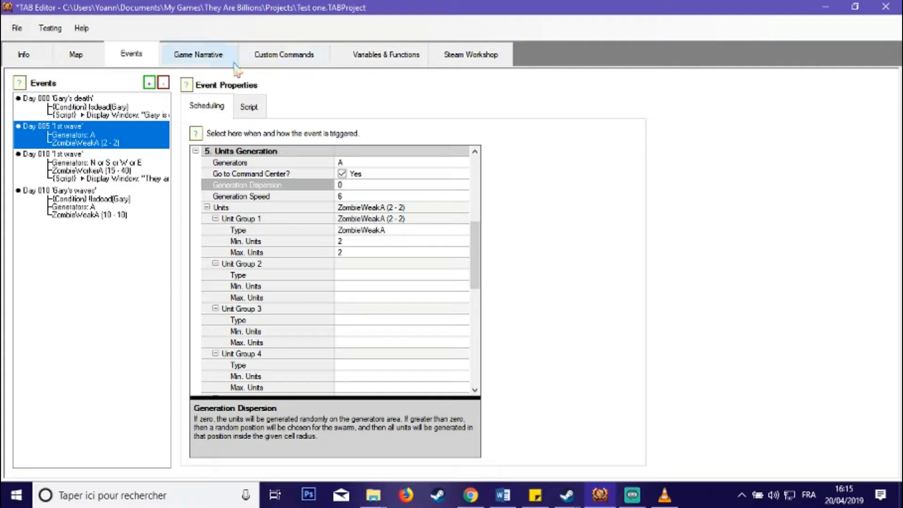
click(76, 54)
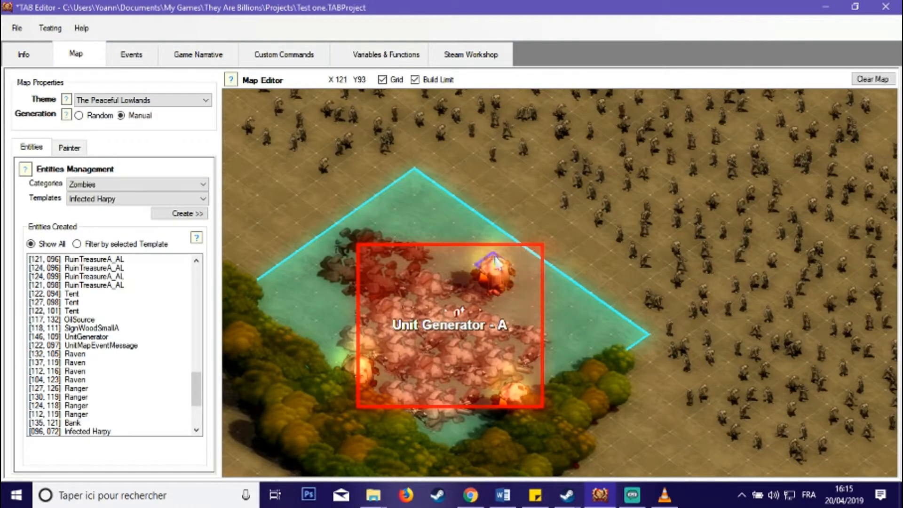
click(120, 56)
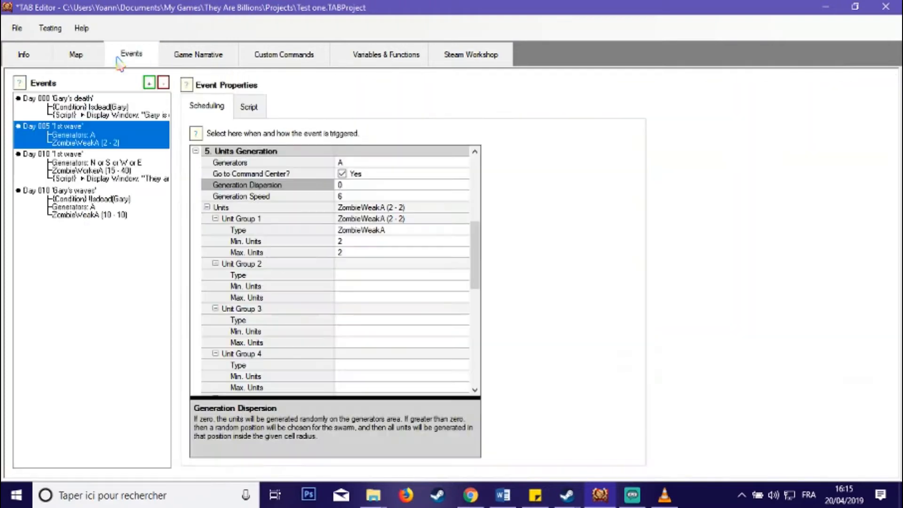
Try a generation dispersion of 1 for the event and review unit generator A's area on the map.
click(348, 185)
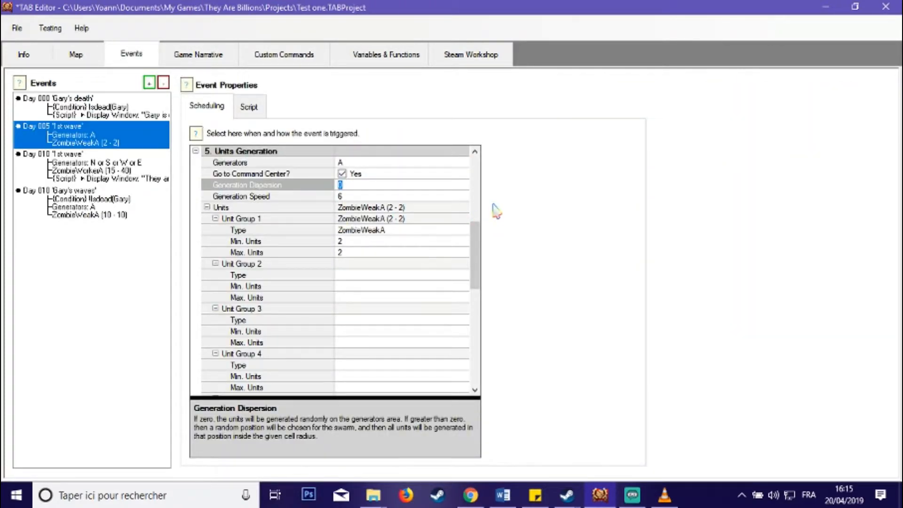
text(1)
click(76, 54)
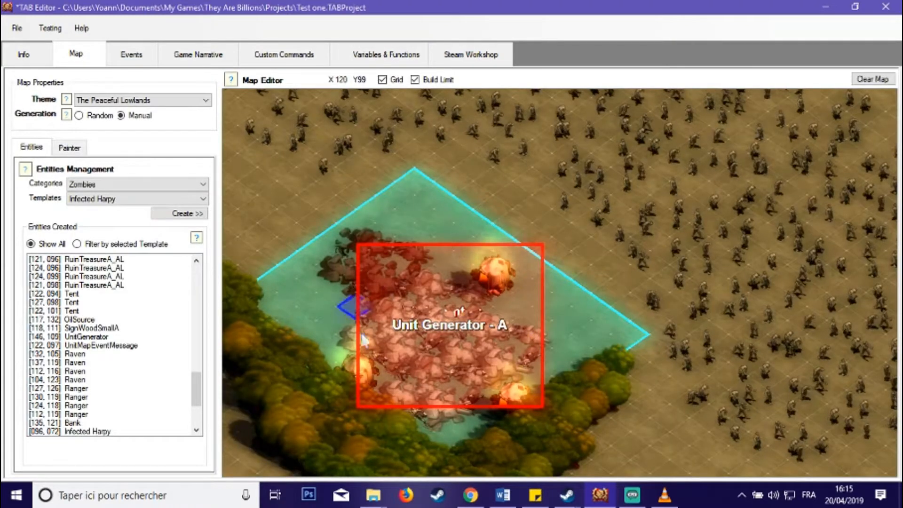
click(123, 64)
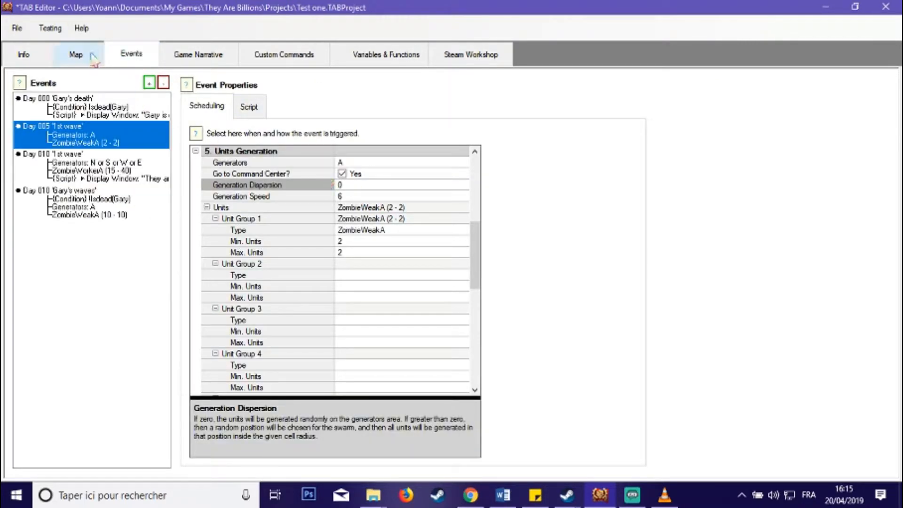
click(75, 54)
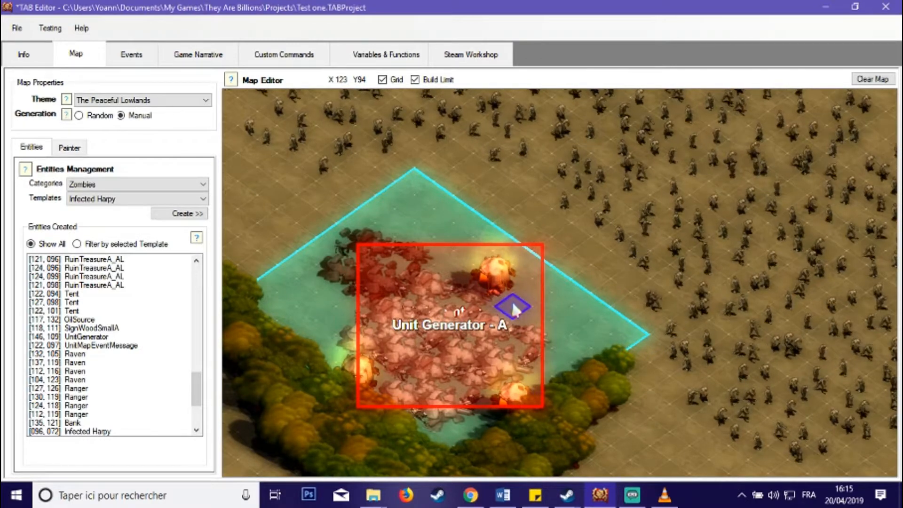
click(143, 54)
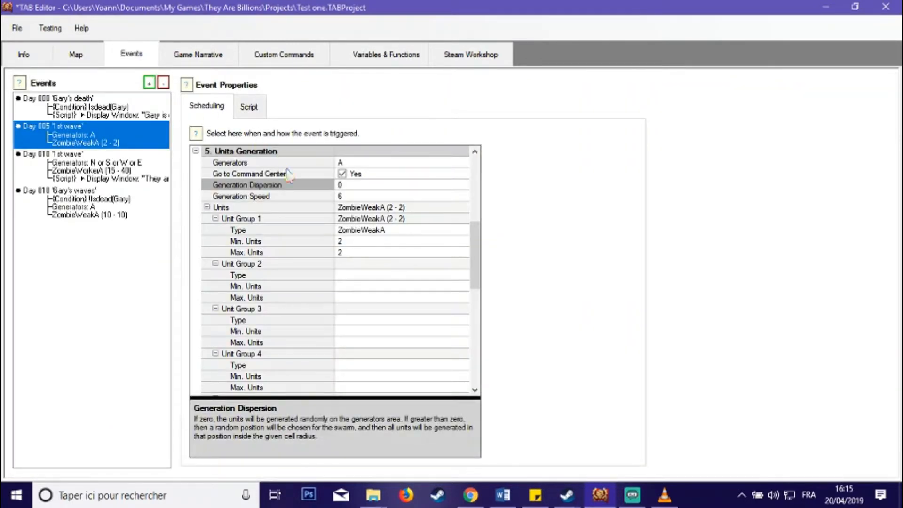
Check the event's Generation Speed setting and the descriptions of Unit Groups 1 to 3.
click(355, 196)
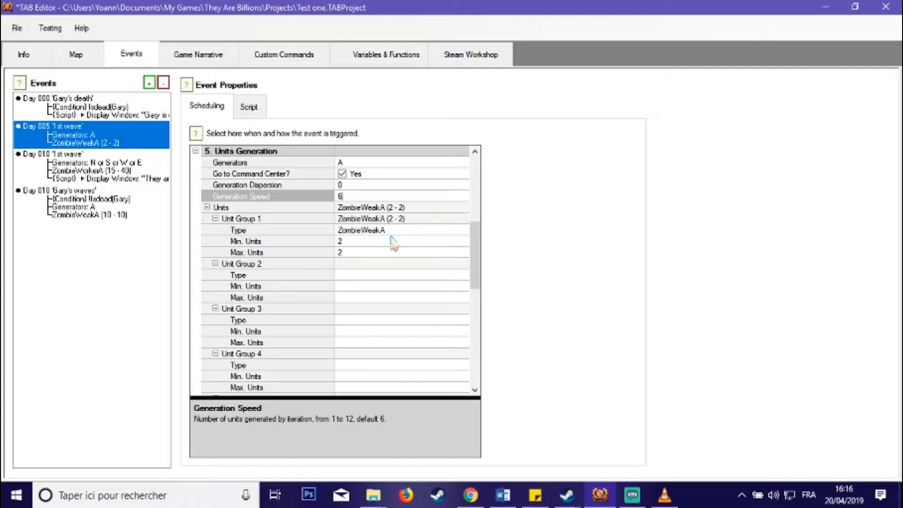
click(349, 286)
click(392, 264)
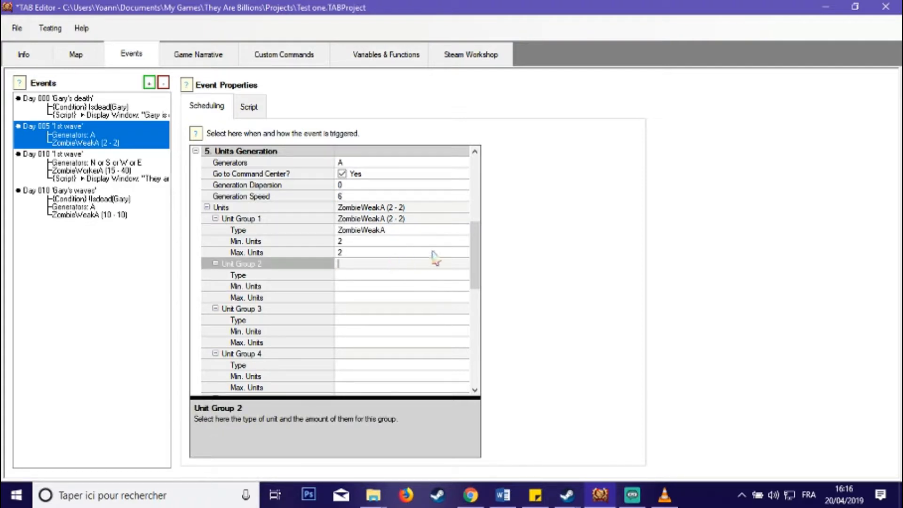
click(259, 219)
click(278, 265)
click(279, 310)
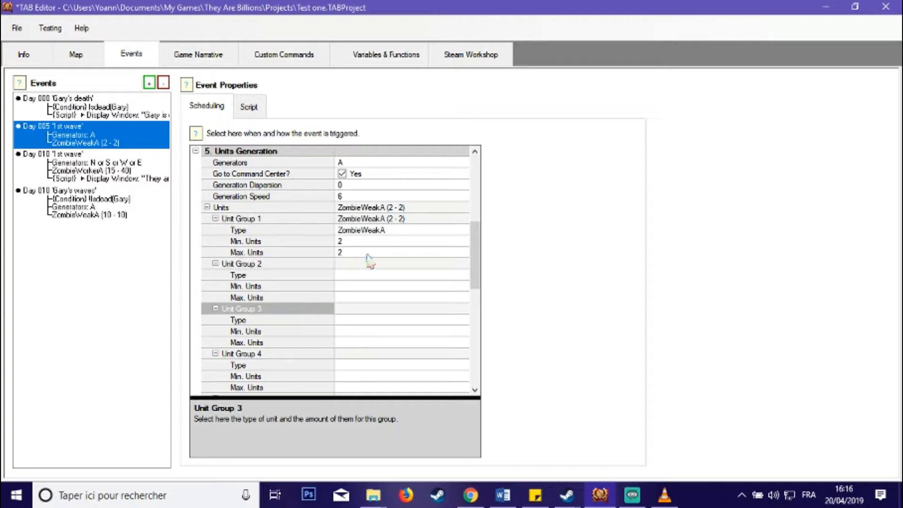
Look through the zombie types available for Unit Group 2 without choosing one.
click(464, 286)
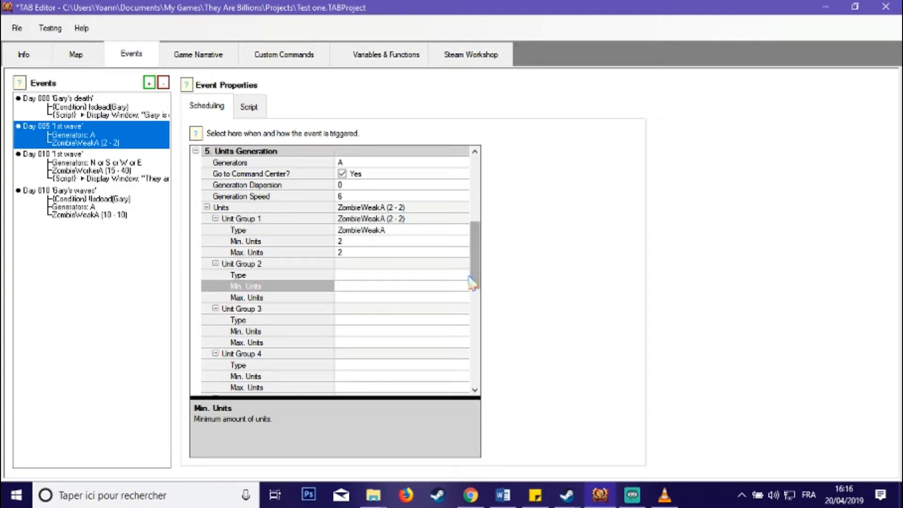
click(463, 275)
click(463, 276)
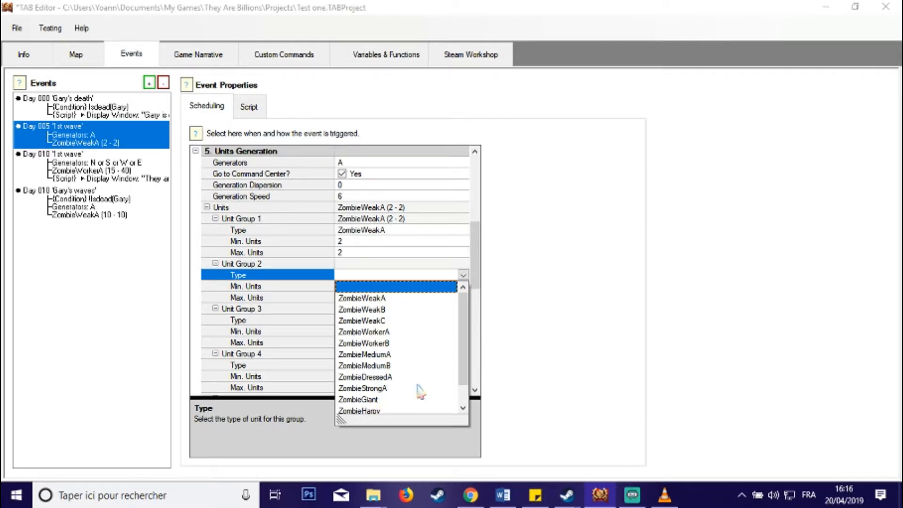
drag(463, 319, 463, 354)
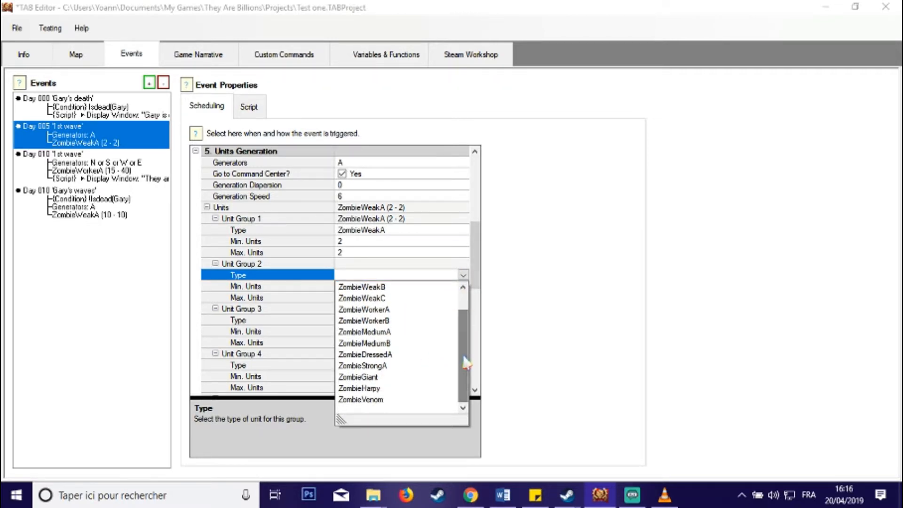
drag(463, 317, 472, 237)
click(465, 275)
Review the type options of Unit Group 1, keeping ZombieWeakA, and check its minimum units setting.
click(455, 230)
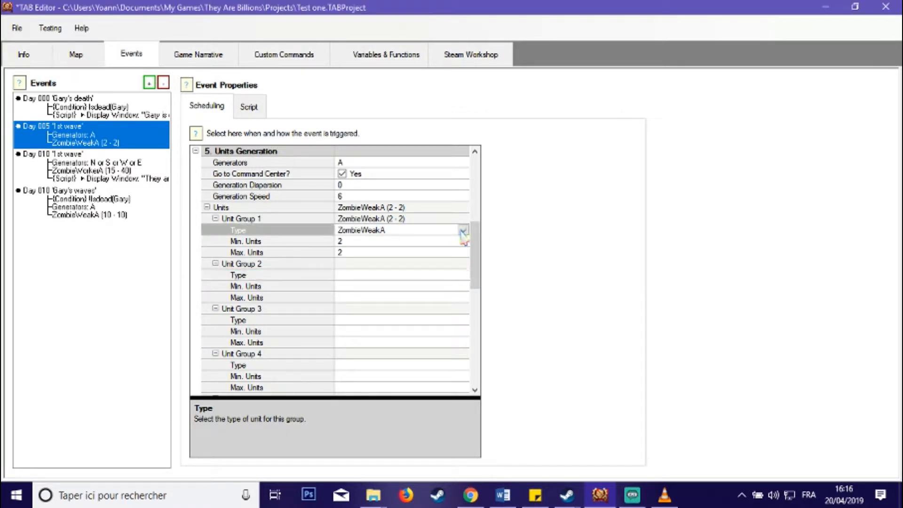
click(464, 230)
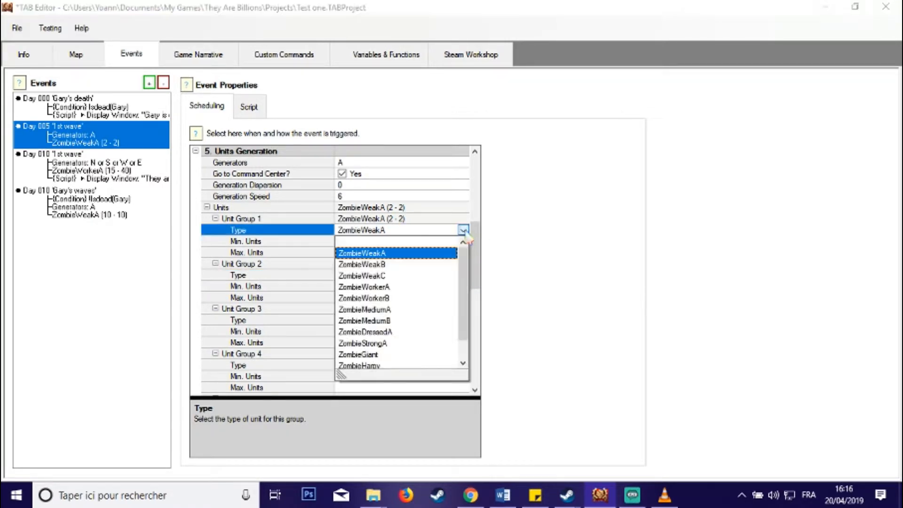
click(387, 254)
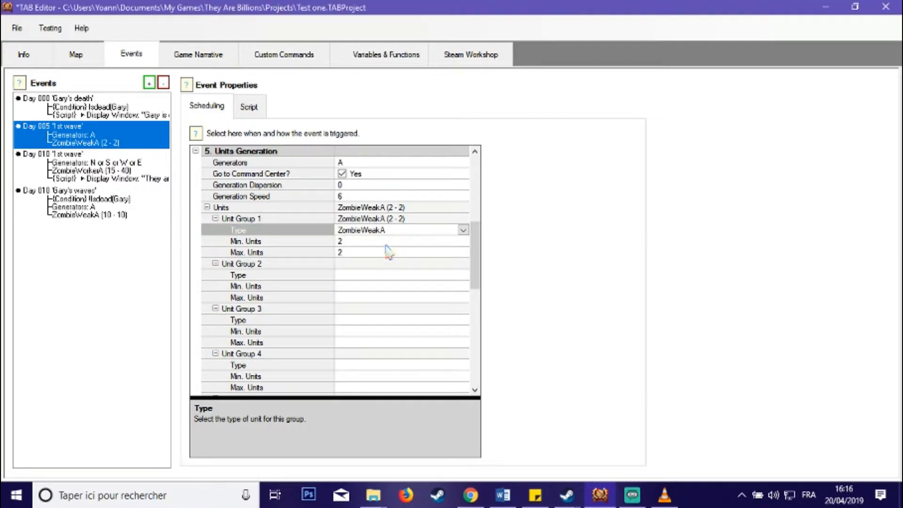
click(375, 241)
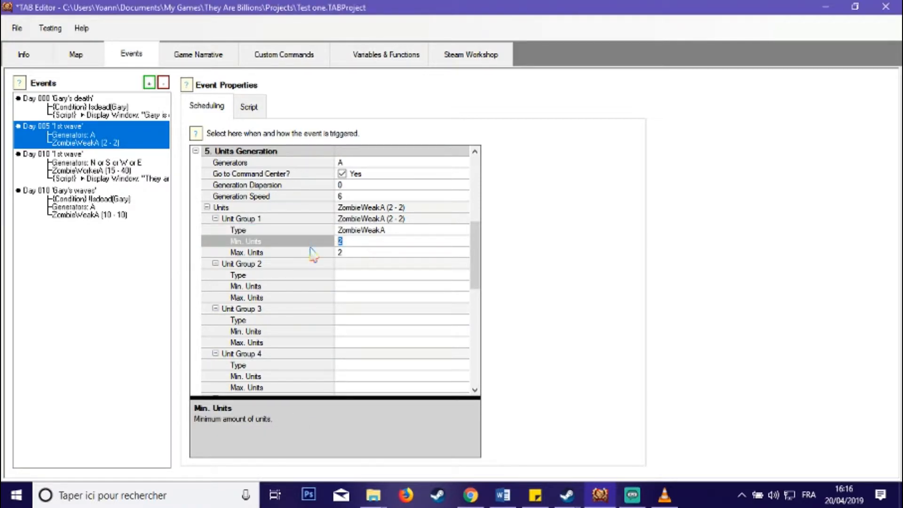
click(468, 233)
click(465, 231)
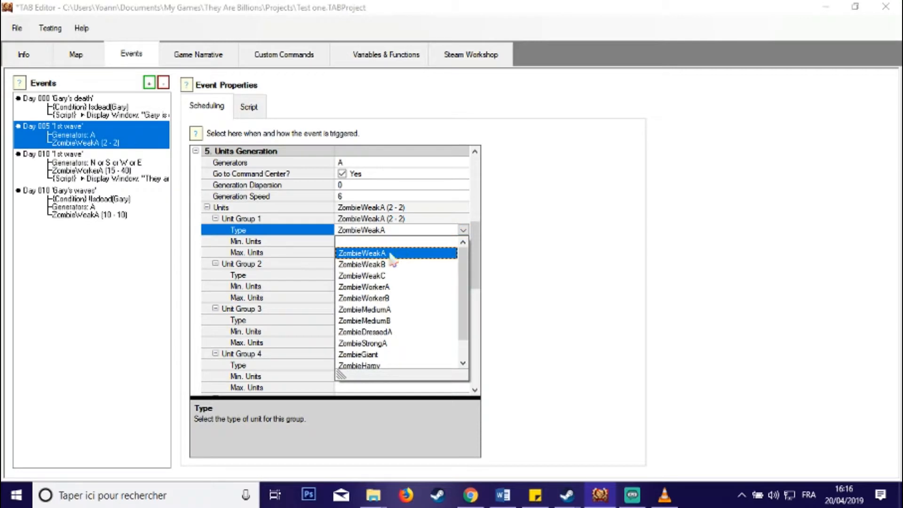
click(503, 258)
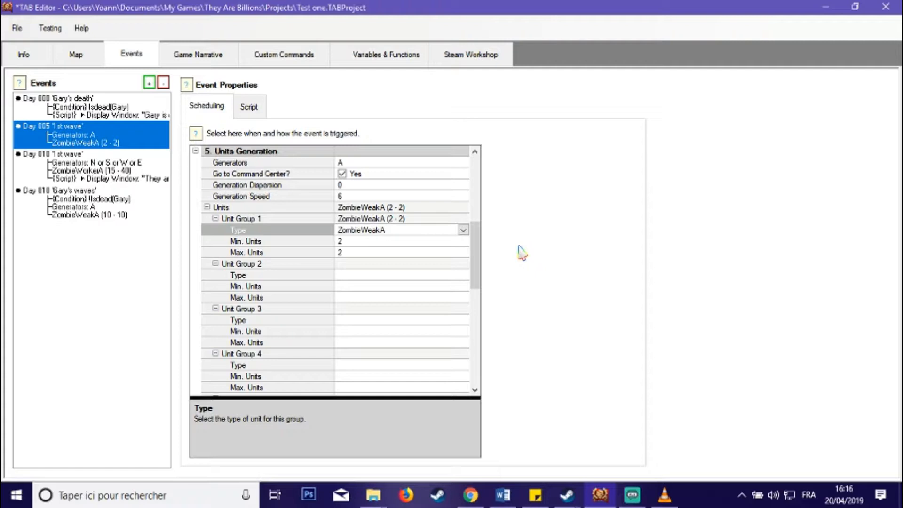
Set the maximum units of Unit Group 1 to 5 and review its minimum and maximum units.
click(382, 241)
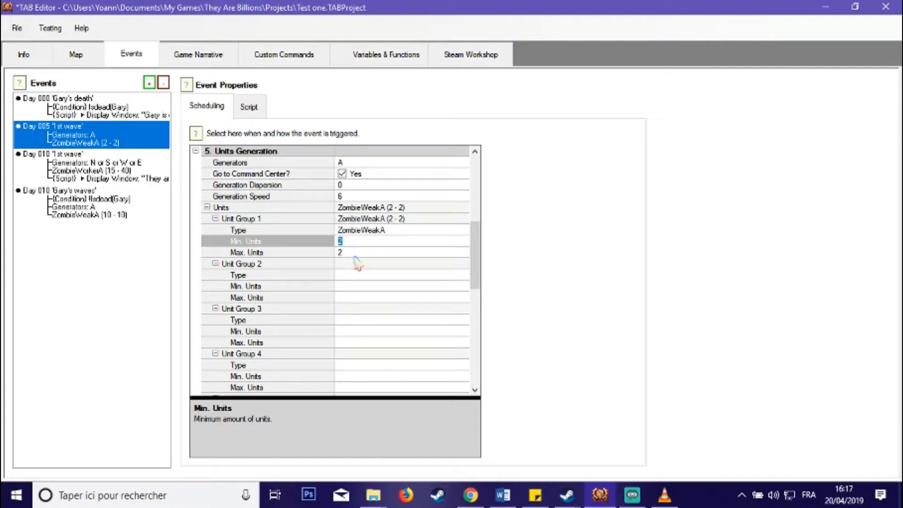
click(349, 253)
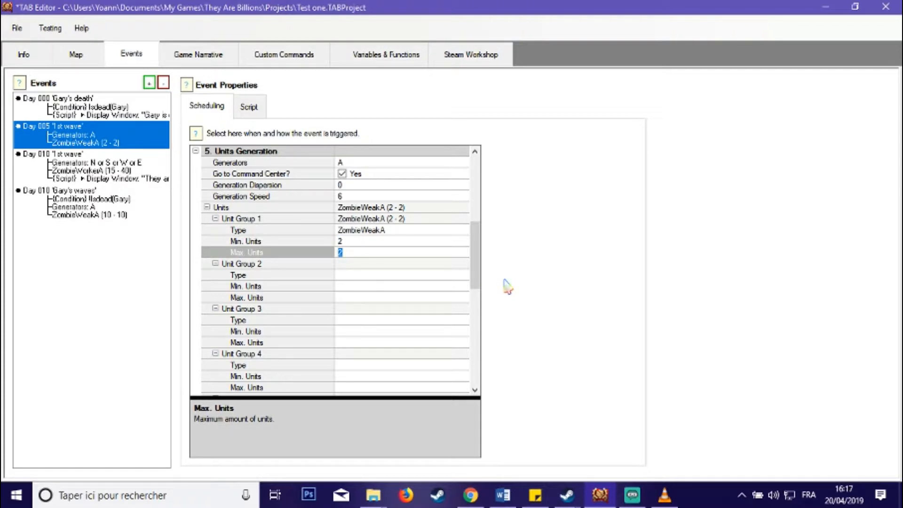
text(5)
key(Return)
click(348, 241)
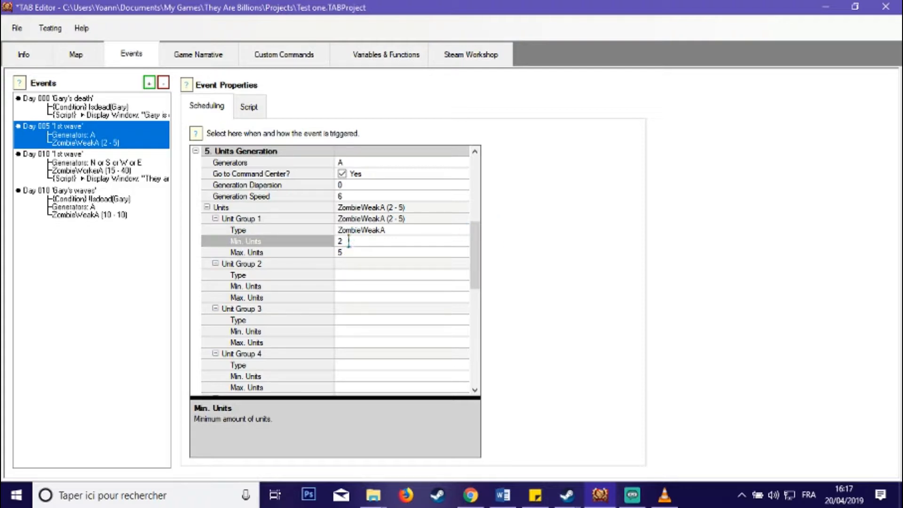
click(348, 252)
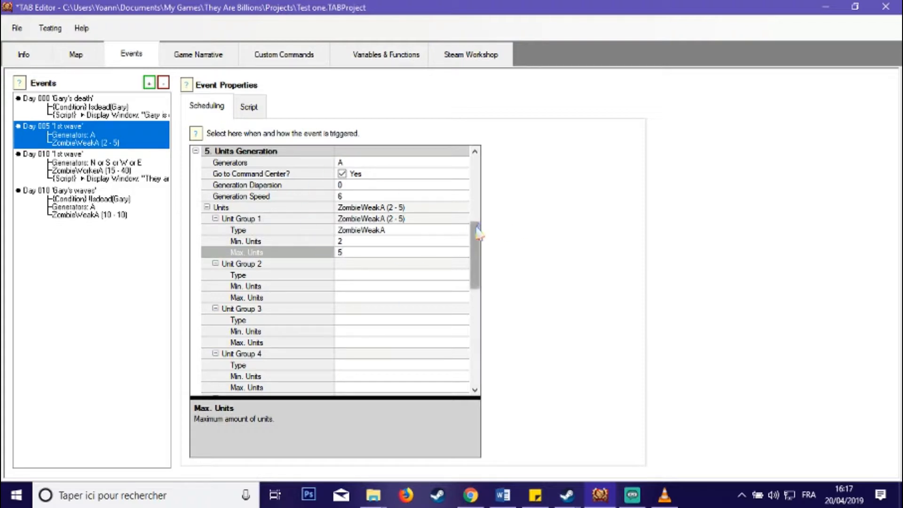
Collapse the Units Generation settings and check the Game Won? special flag alongside the event's start settings.
click(194, 152)
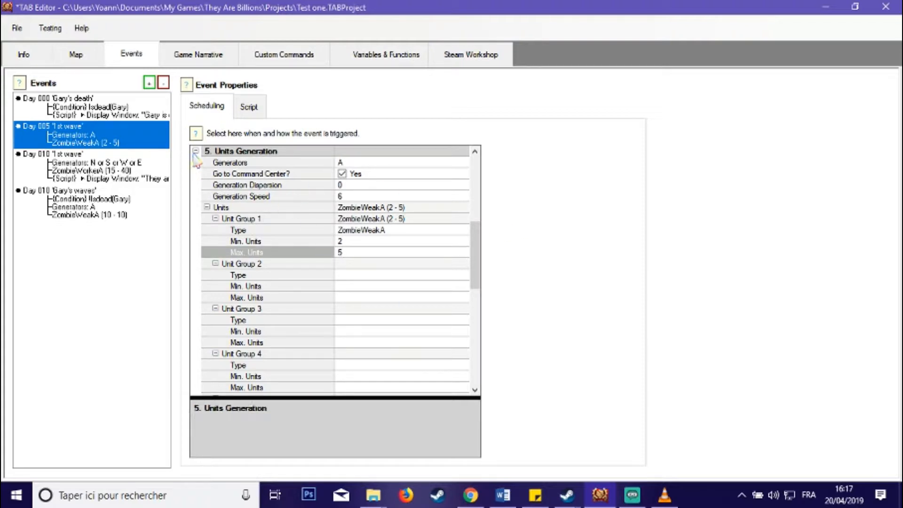
click(195, 152)
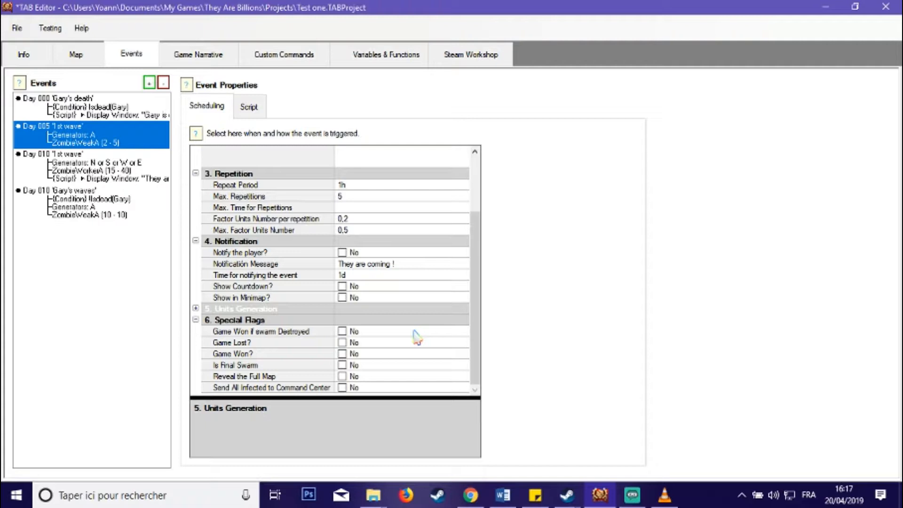
click(276, 354)
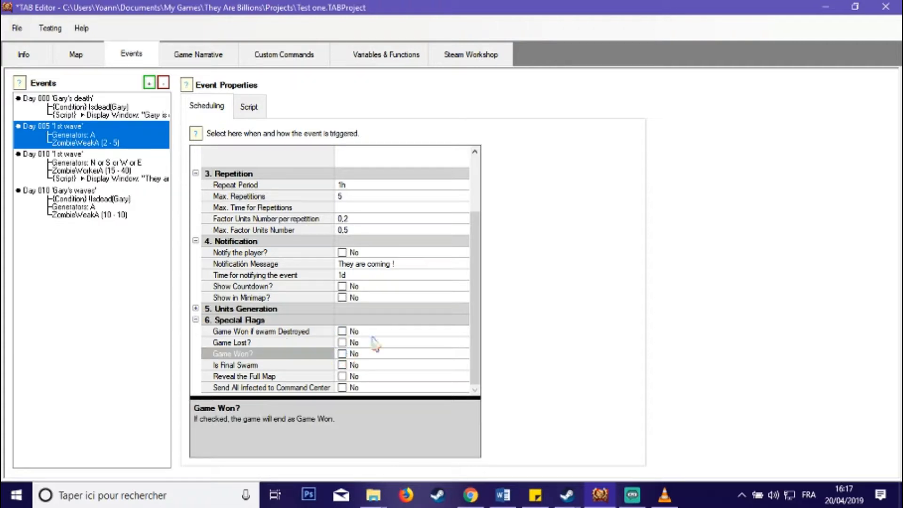
scroll(468, 283, up, 3)
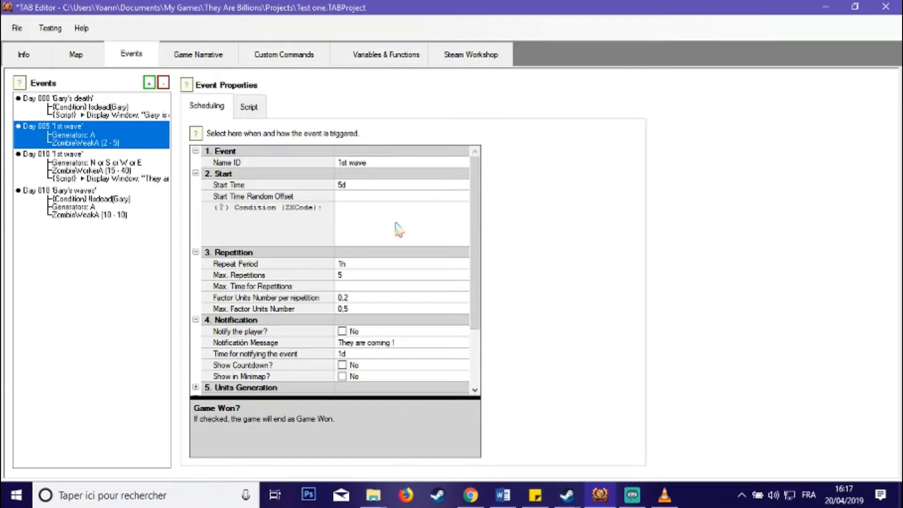
scroll(471, 329, down, 3)
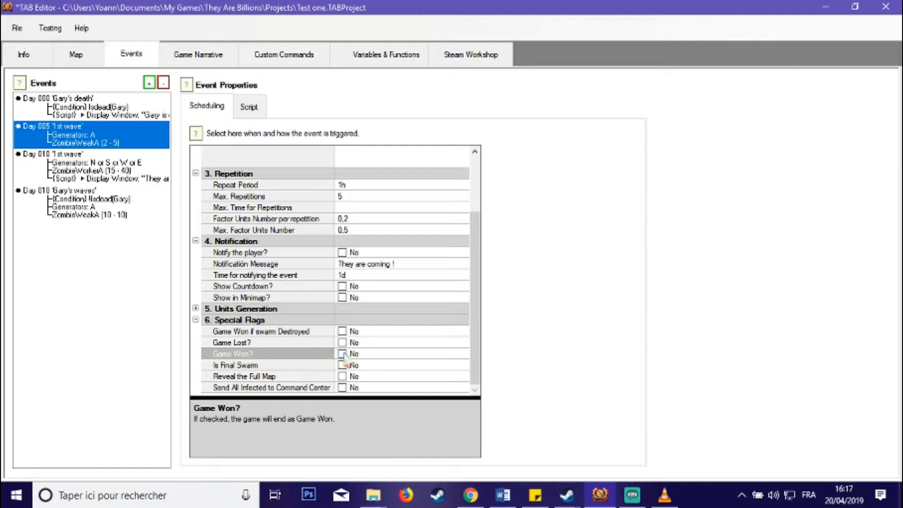
scroll(472, 221, up, 3)
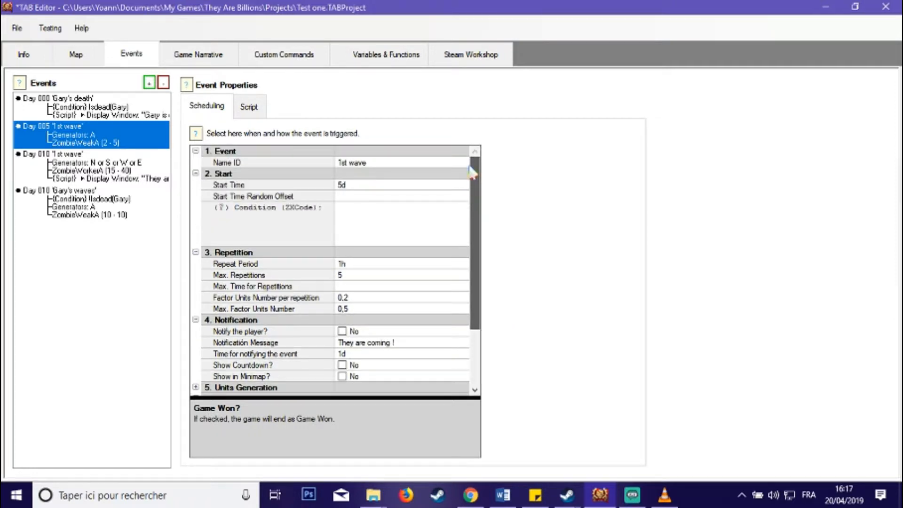
scroll(471, 221, down, 3)
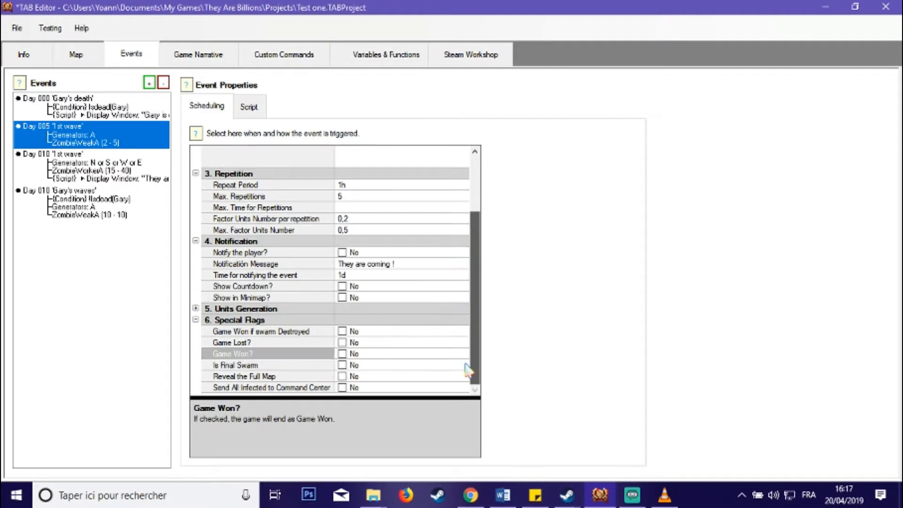
Check the Game Won if swarm Destroyed flag, and try enabling Game Lost? before clearing it again.
click(292, 333)
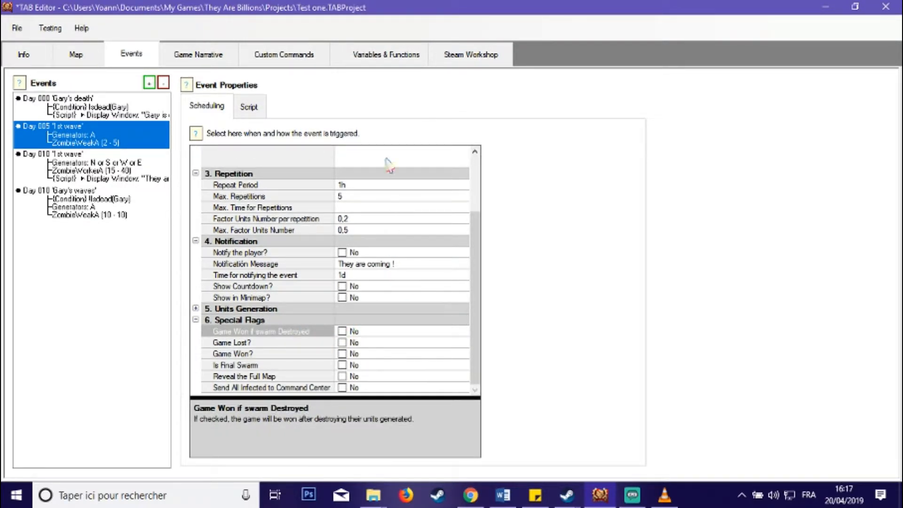
click(342, 331)
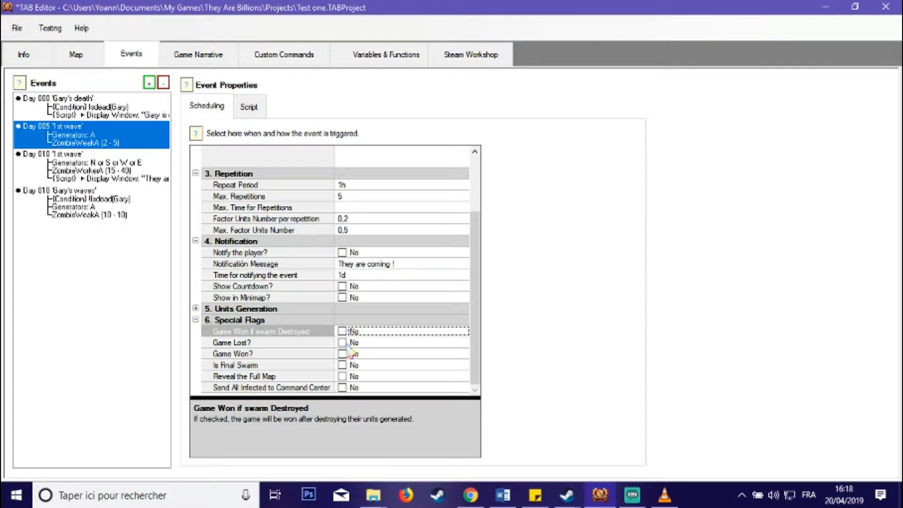
click(346, 346)
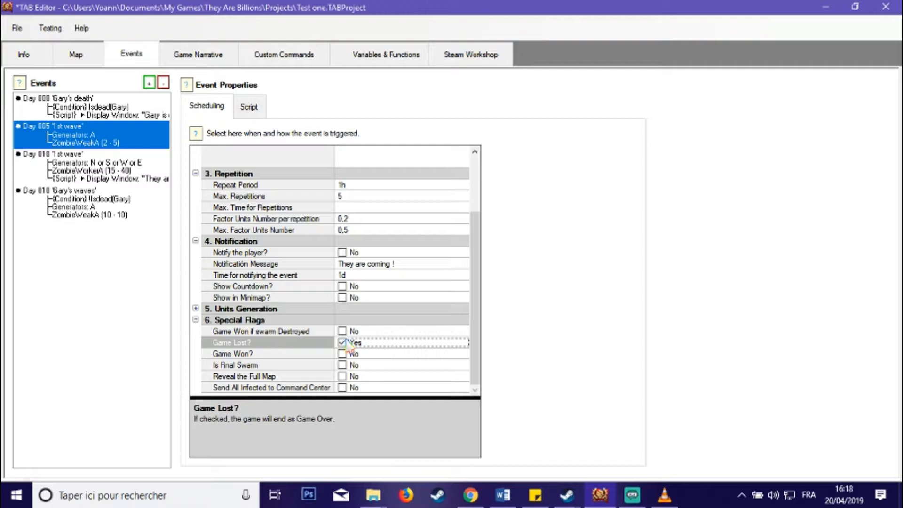
click(346, 345)
Read the descriptions of the Is Final Swarm, Reveal the Full Map and Send All Infected to Command Center flags.
click(310, 368)
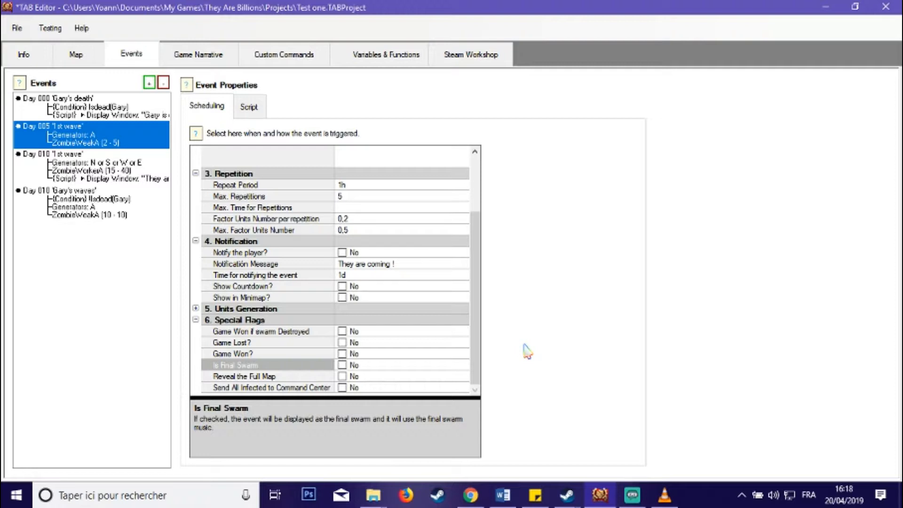
click(288, 378)
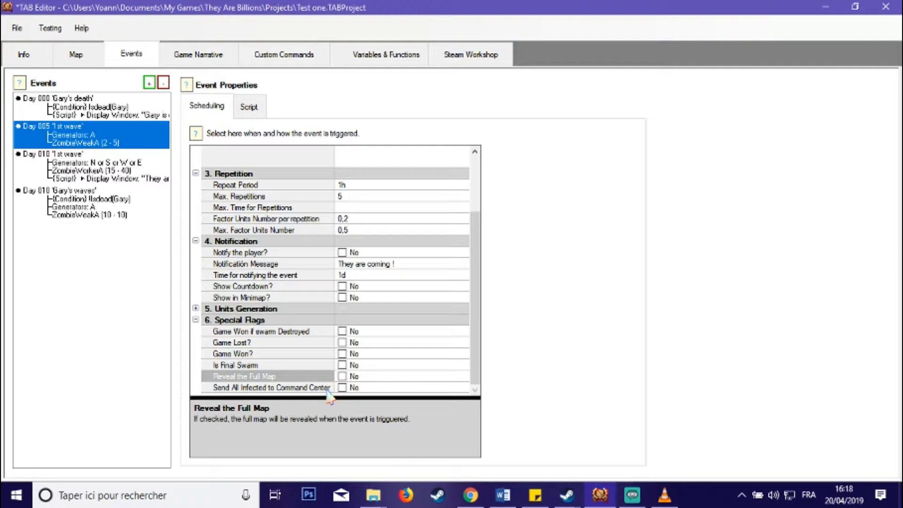
click(284, 388)
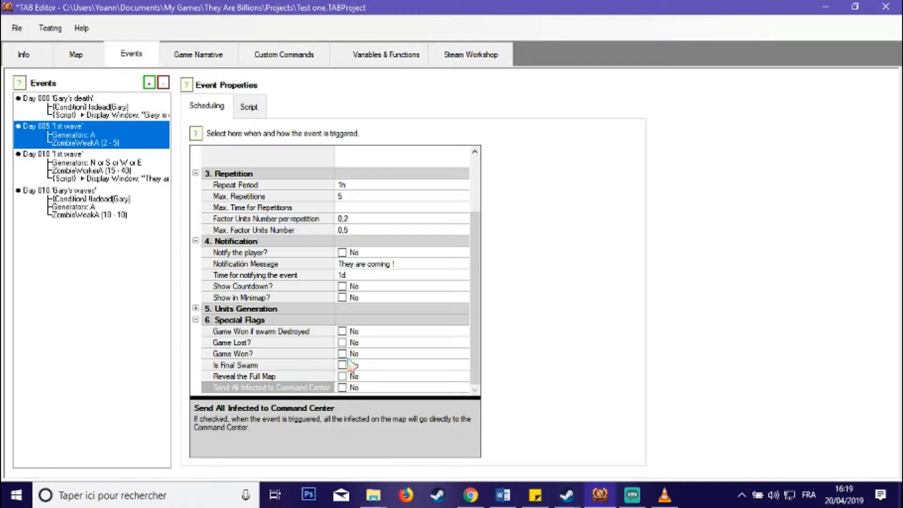
Look through the script actions available for the event and return to its scheduling settings.
drag(474, 257, 471, 148)
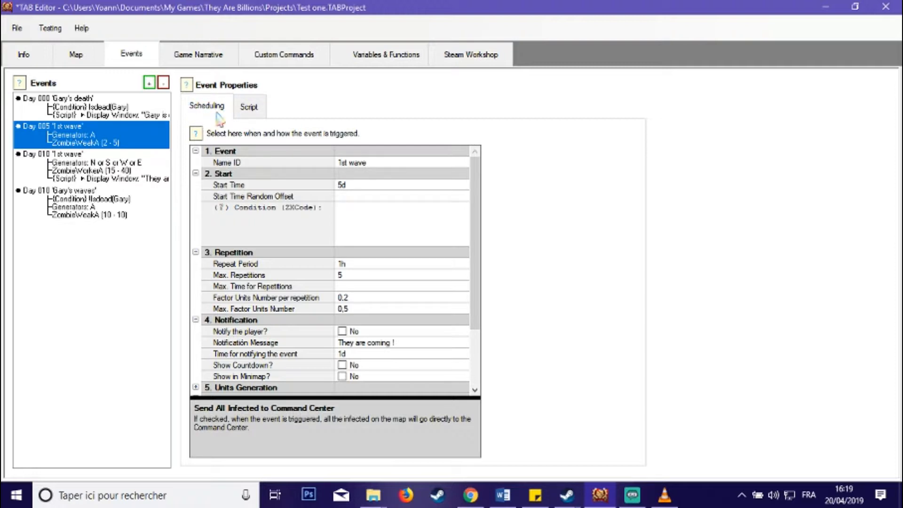
click(249, 107)
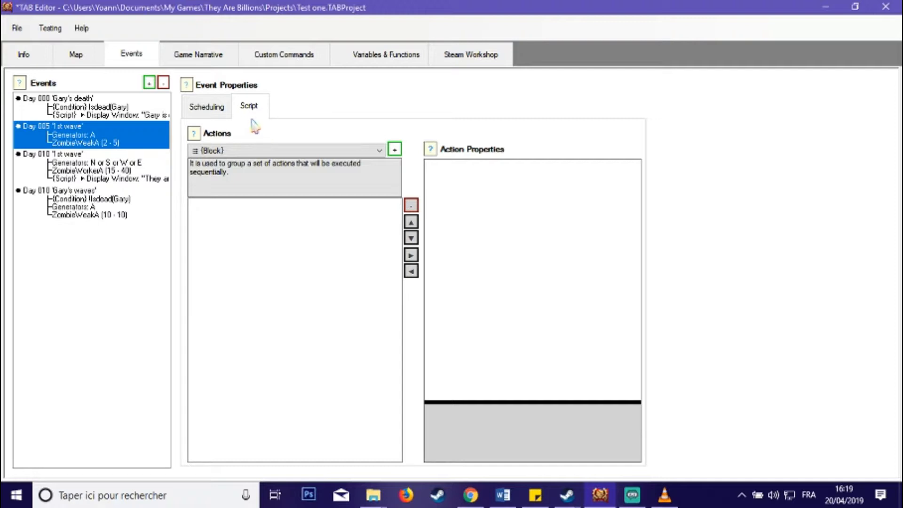
click(353, 152)
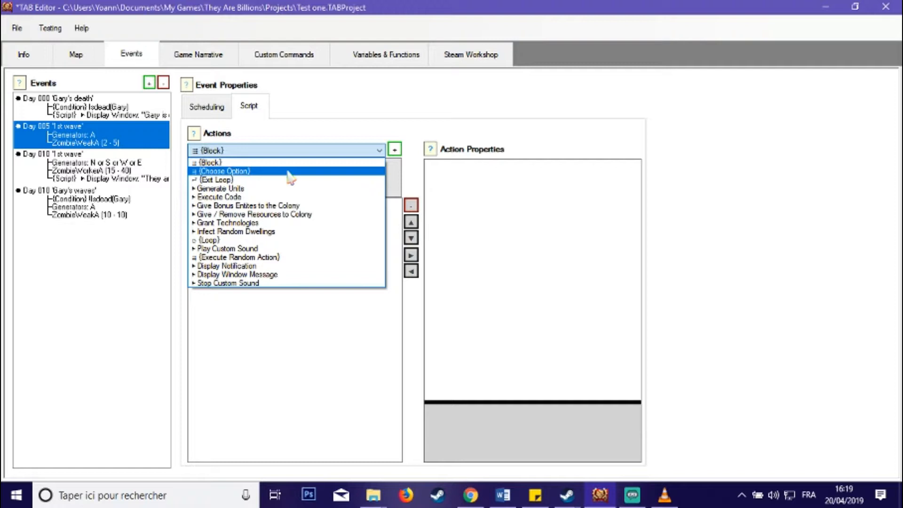
click(291, 133)
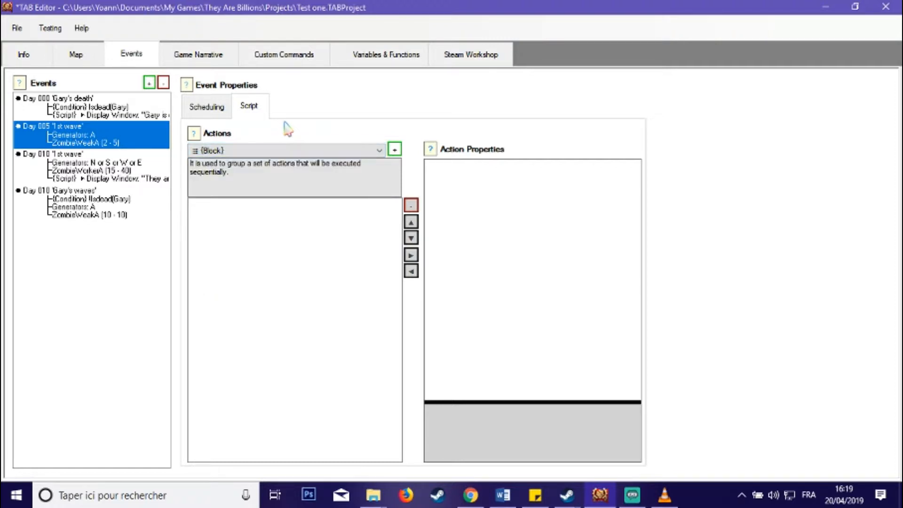
click(220, 110)
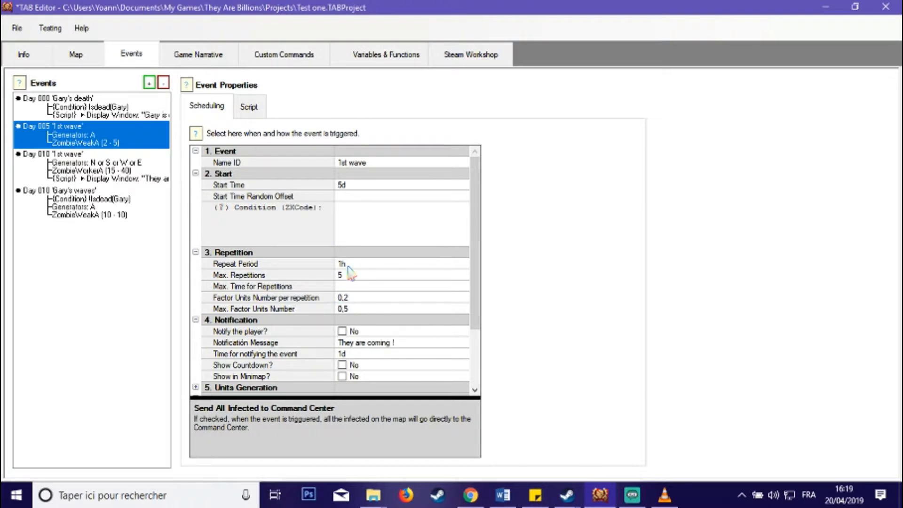
Add an Infect Random Dwellings action to the 5-day wave's script and open its Number of Dwellings value.
click(248, 107)
click(256, 151)
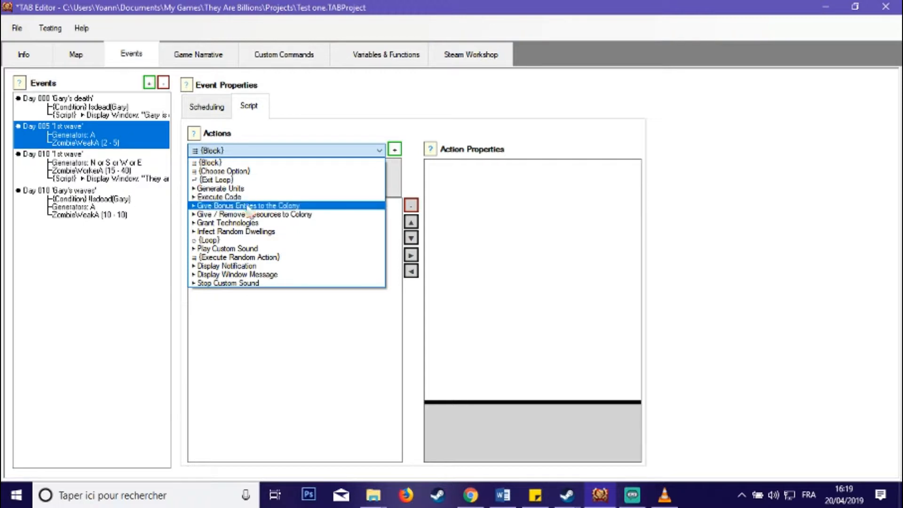
click(280, 232)
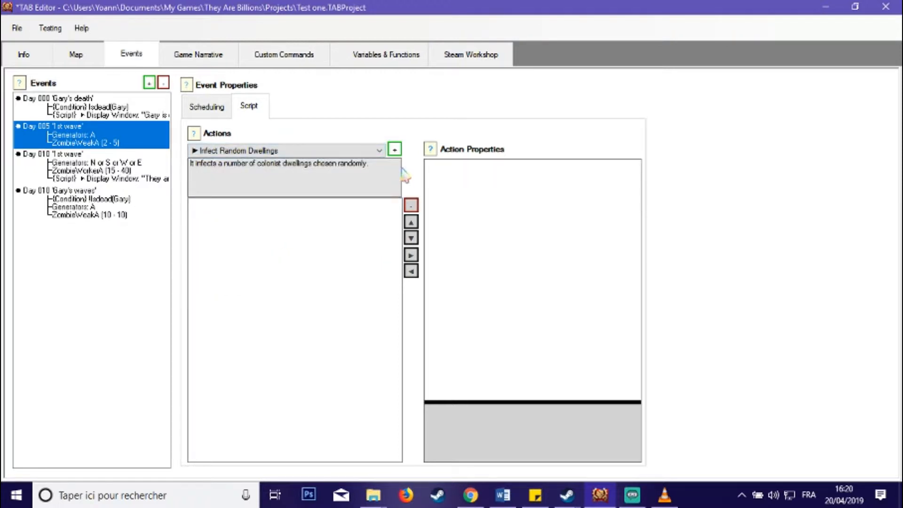
click(394, 151)
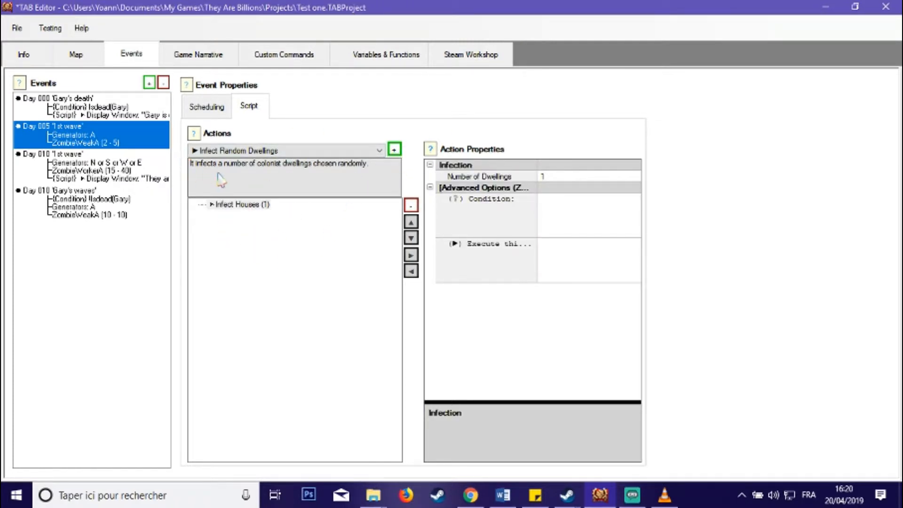
click(557, 178)
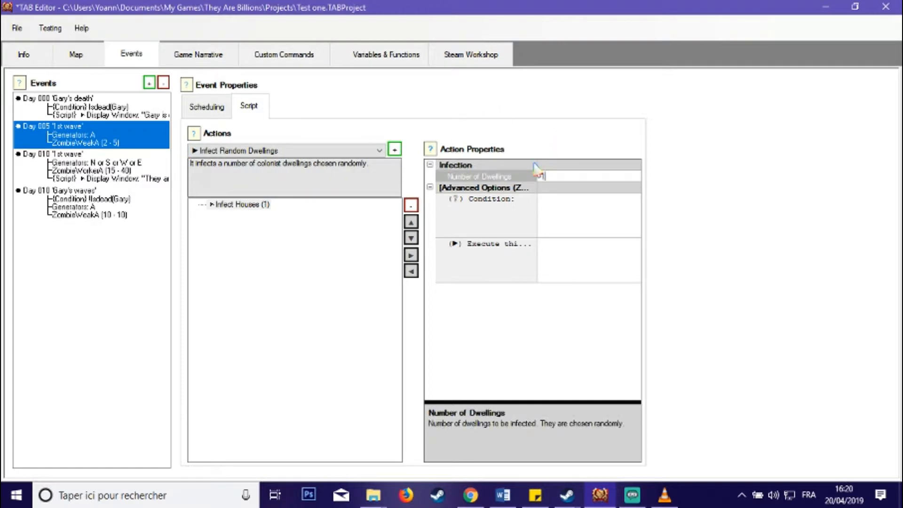
Check the wave's scheduling settings against the infection action and remove that action from the script.
click(207, 110)
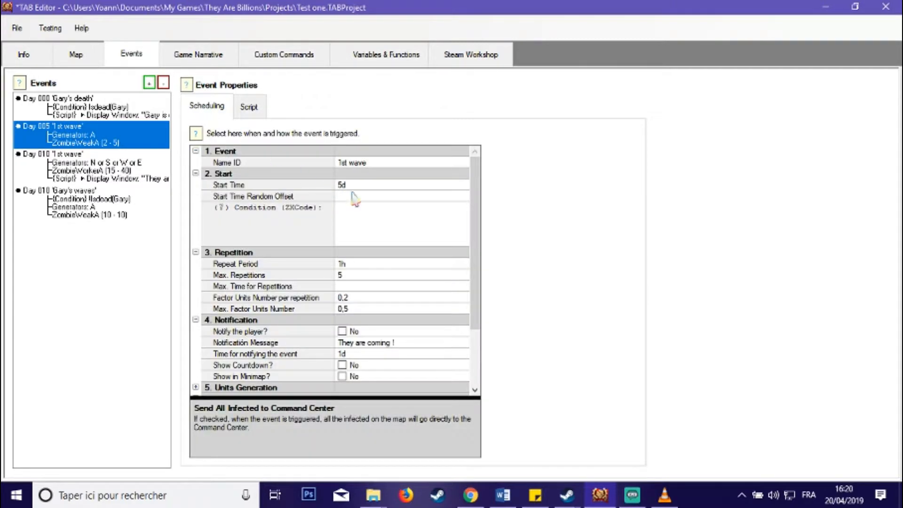
click(258, 112)
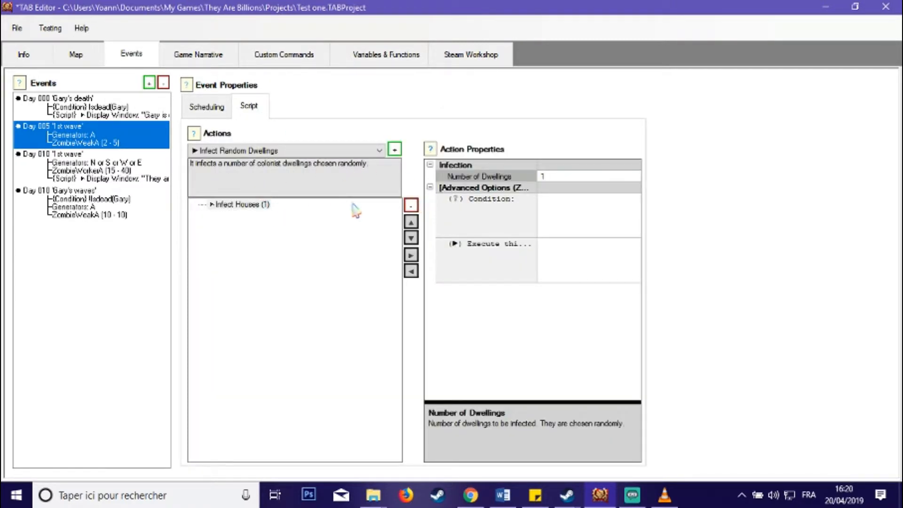
click(555, 176)
click(409, 205)
Add a Play Custom Sound action to the script and look through the available standard sound clips, keeping None.
click(378, 151)
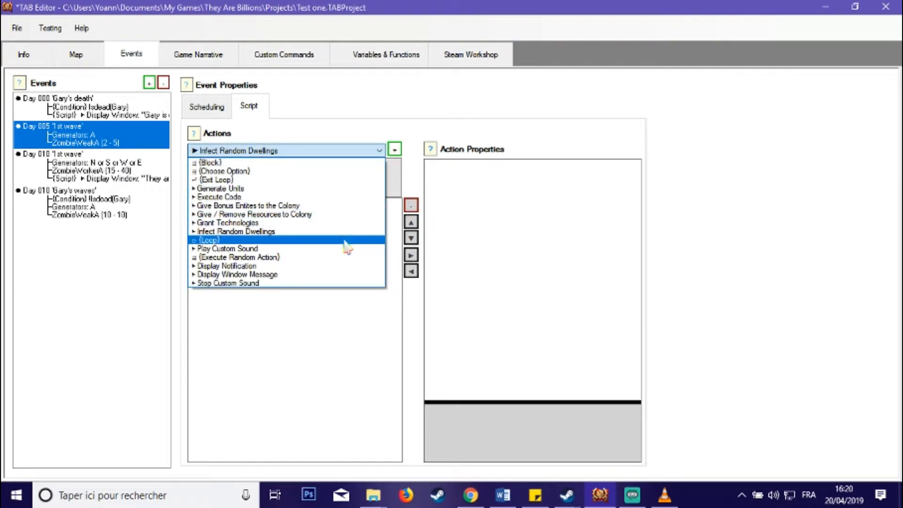
click(299, 248)
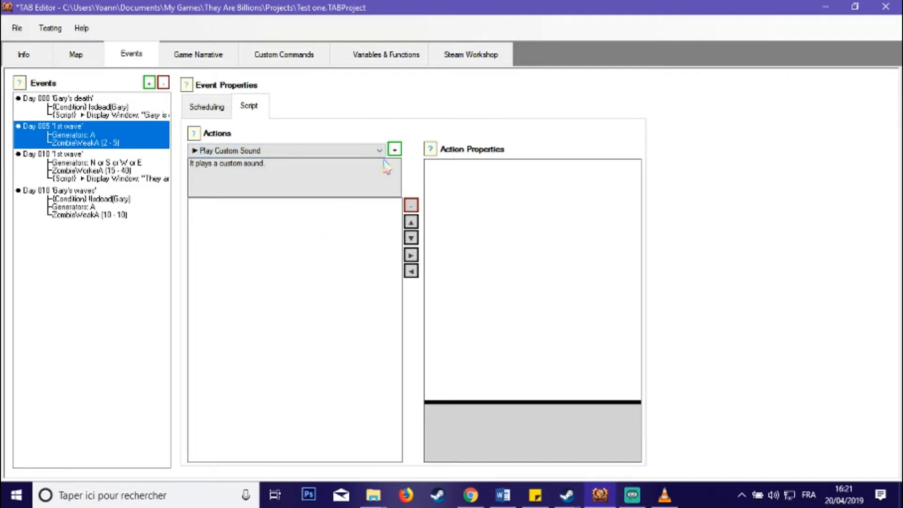
click(395, 150)
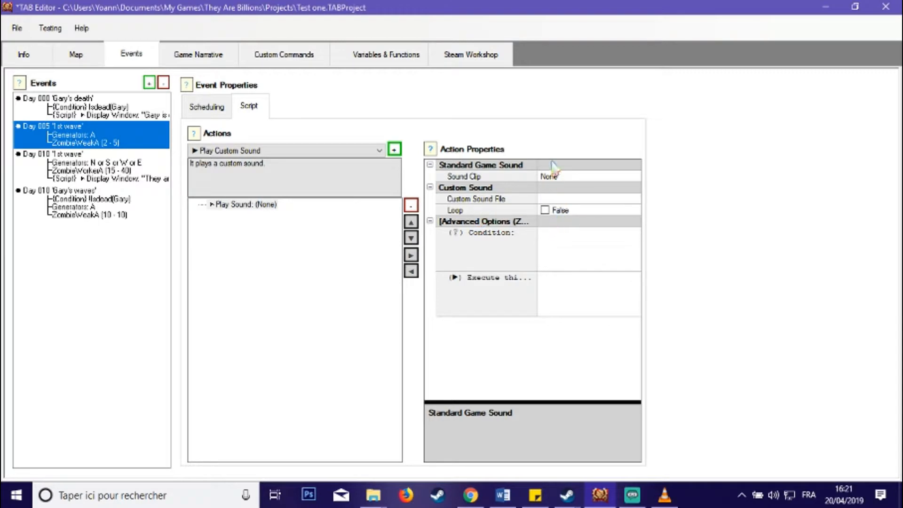
click(582, 177)
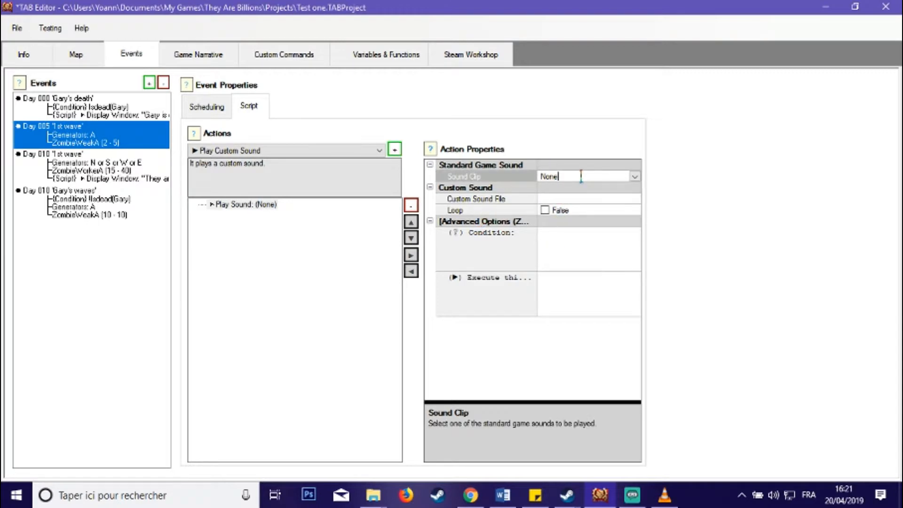
click(635, 177)
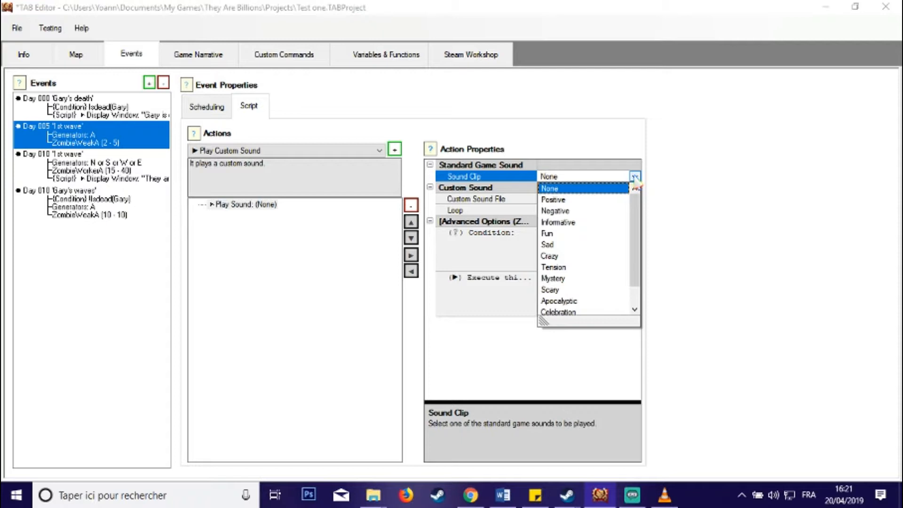
click(662, 184)
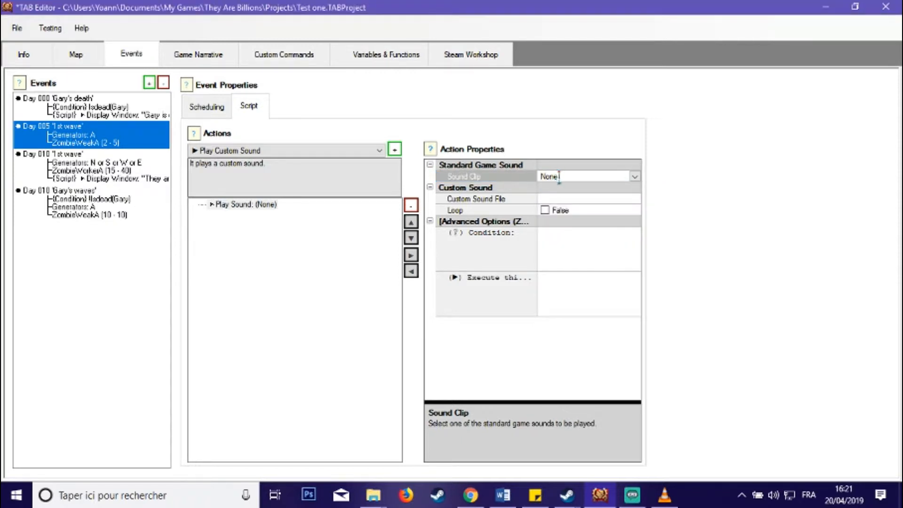
Set the Play Sound action's custom sound file to "final wave.mp3" and read the Loop option's description.
click(572, 198)
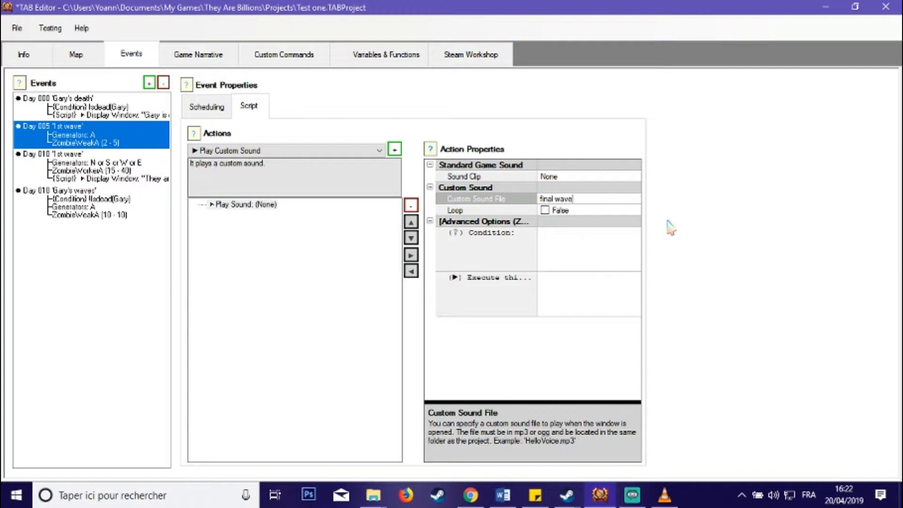
key(Return)
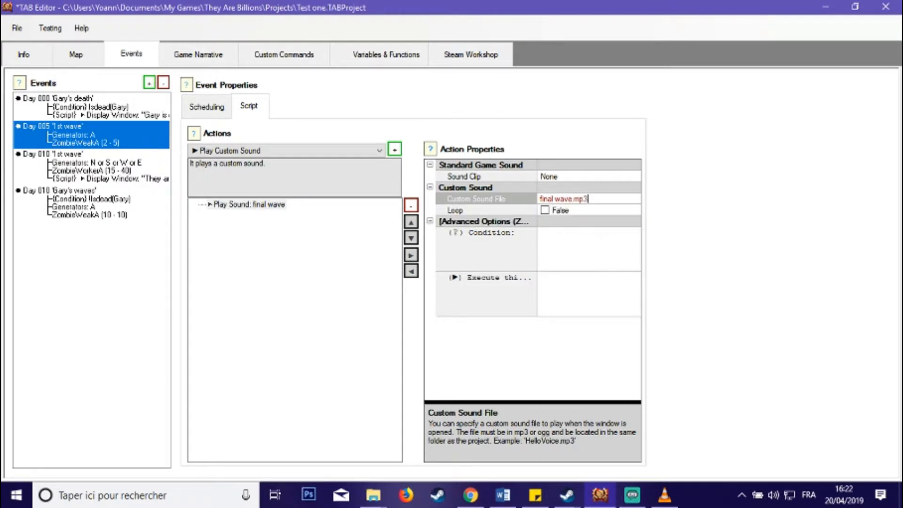
key(Return)
drag(540, 199, 612, 200)
click(594, 199)
drag(588, 199, 542, 198)
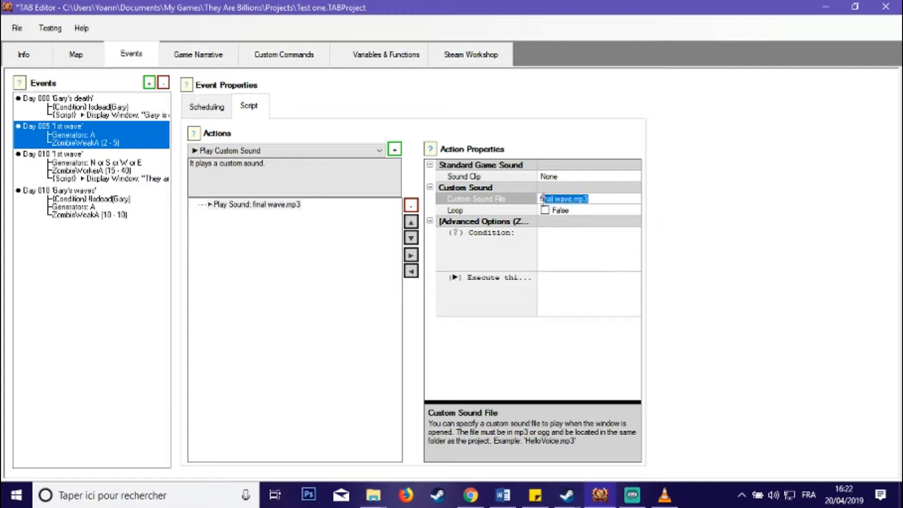
click(516, 211)
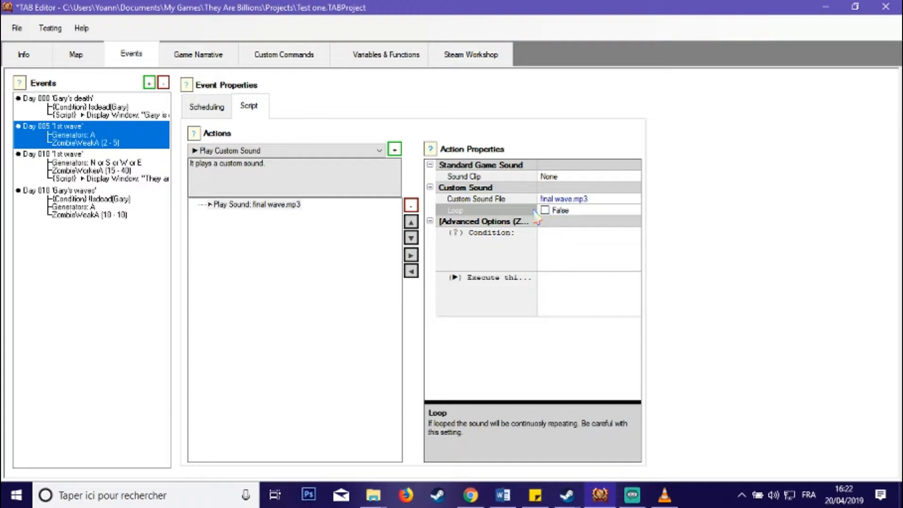
Try a Stop Custom Sound action for the file "final wave.mp3" and delete it from the script.
click(361, 151)
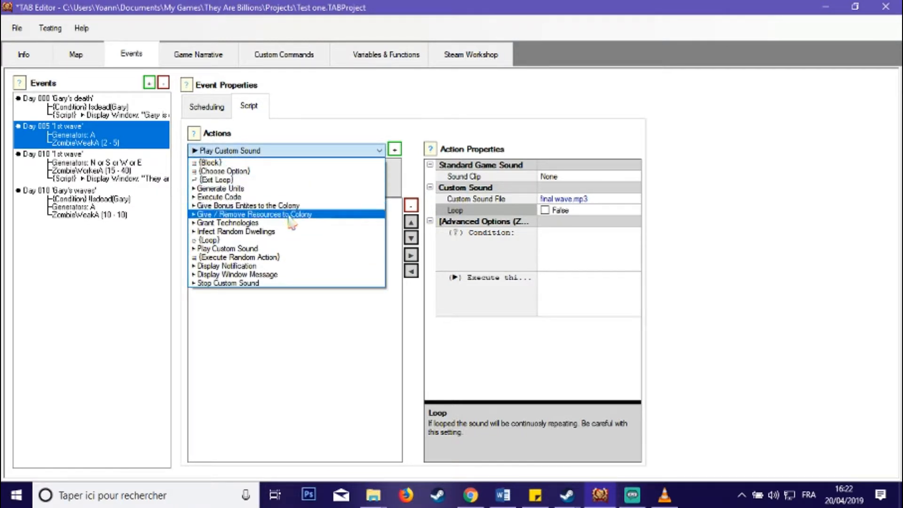
click(296, 287)
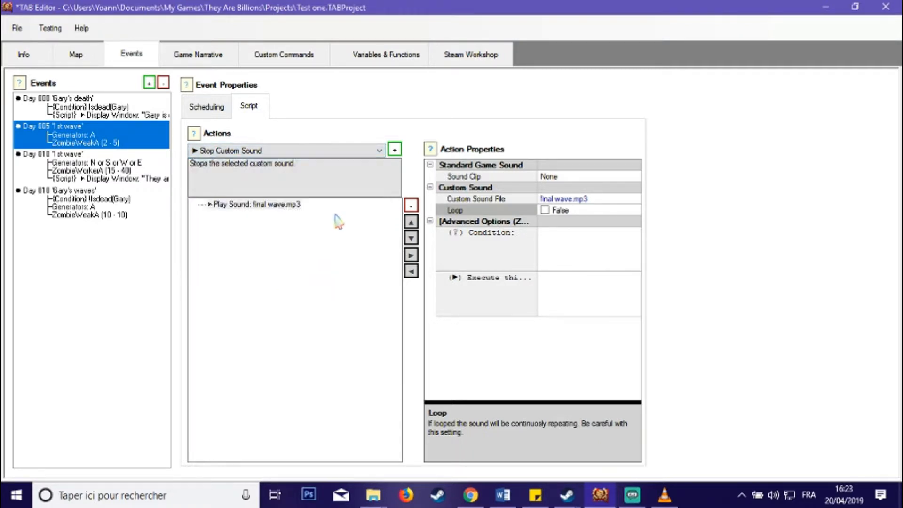
click(395, 150)
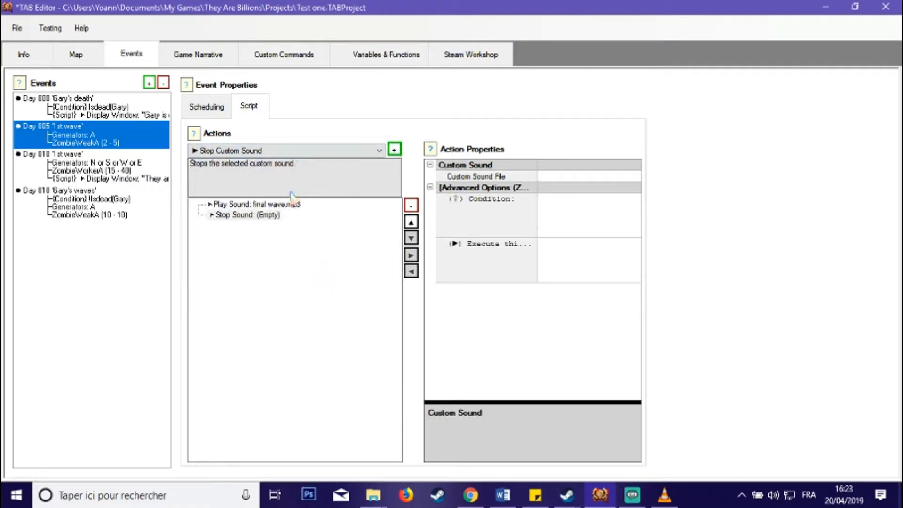
click(549, 177)
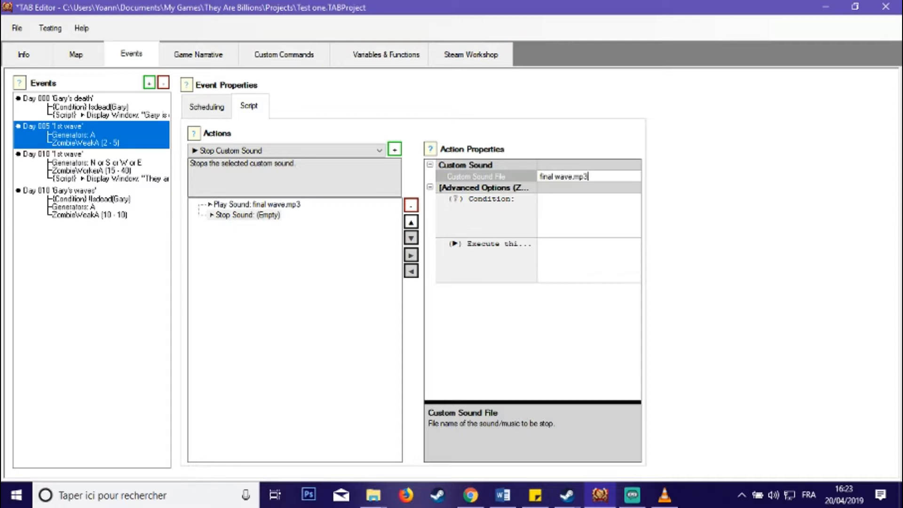
key(Return)
click(283, 216)
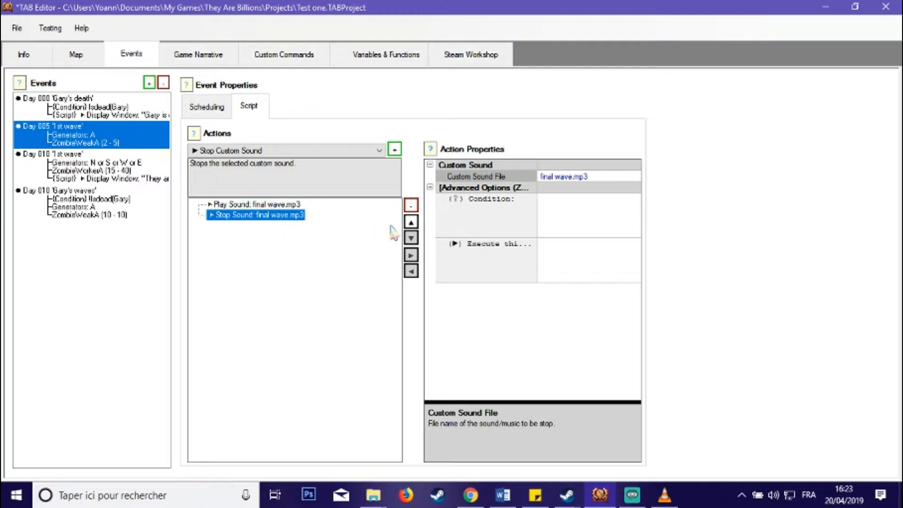
click(411, 205)
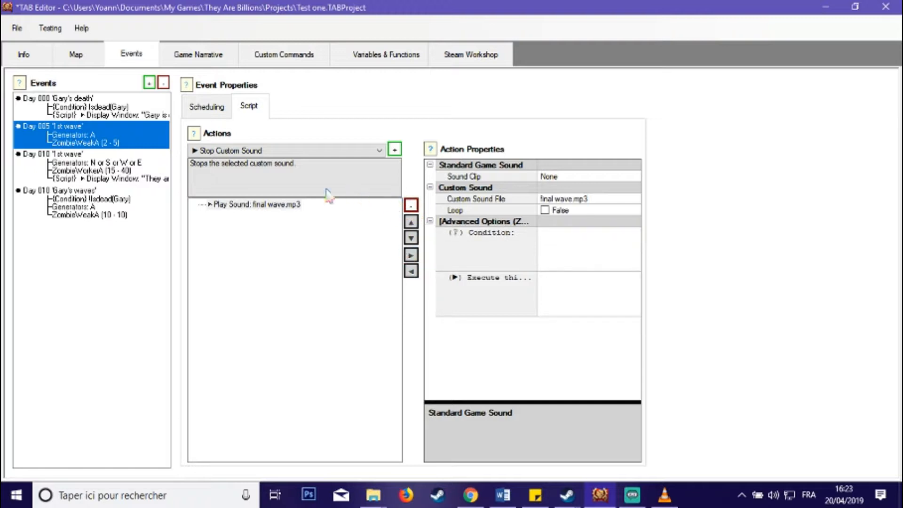
Add a Choose Option action to the script below the Play Sound action.
click(278, 206)
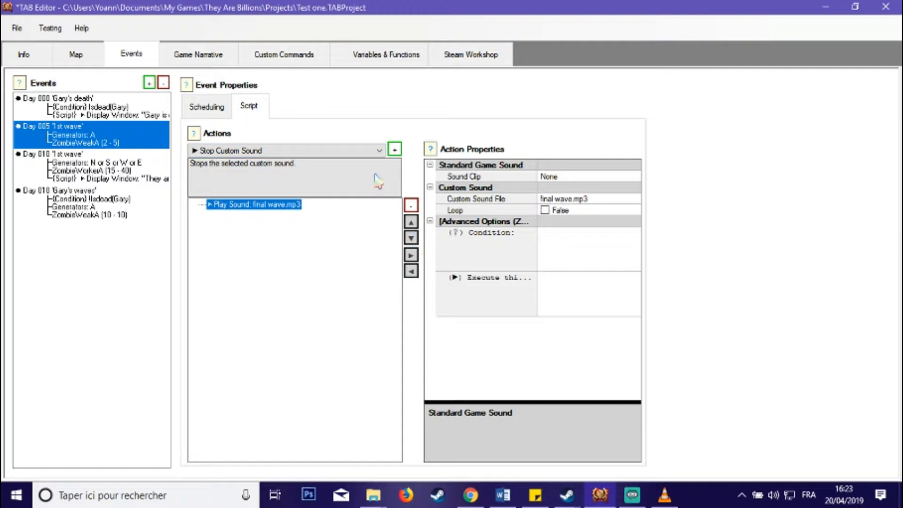
click(356, 147)
click(358, 151)
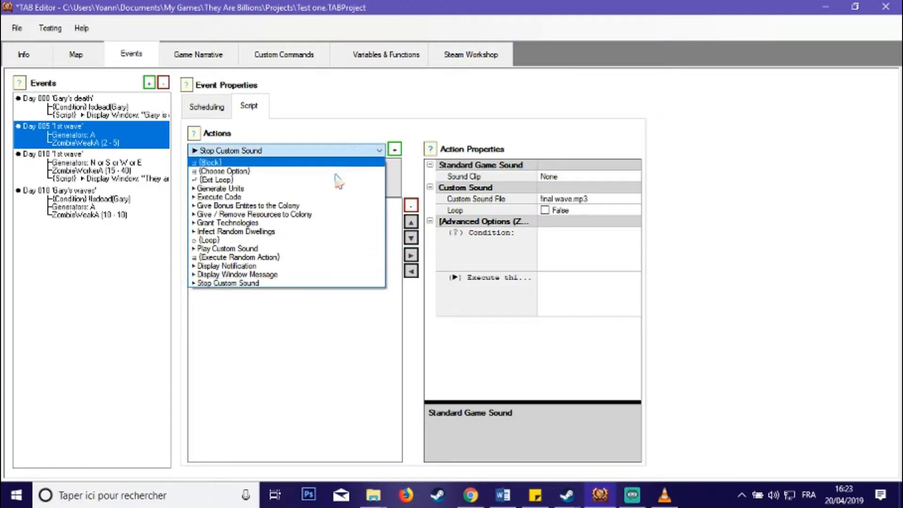
click(303, 171)
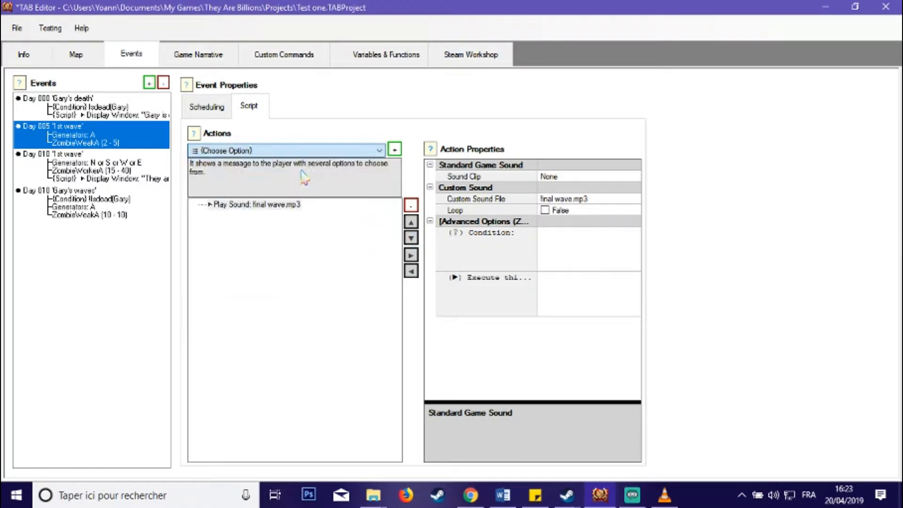
click(395, 150)
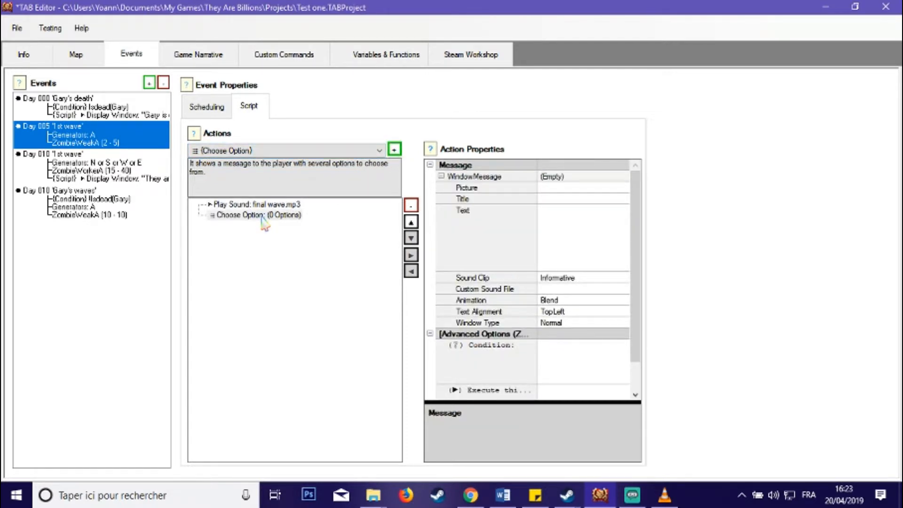
Add four Display Window Message actions as options inside the Choose Option action.
click(286, 218)
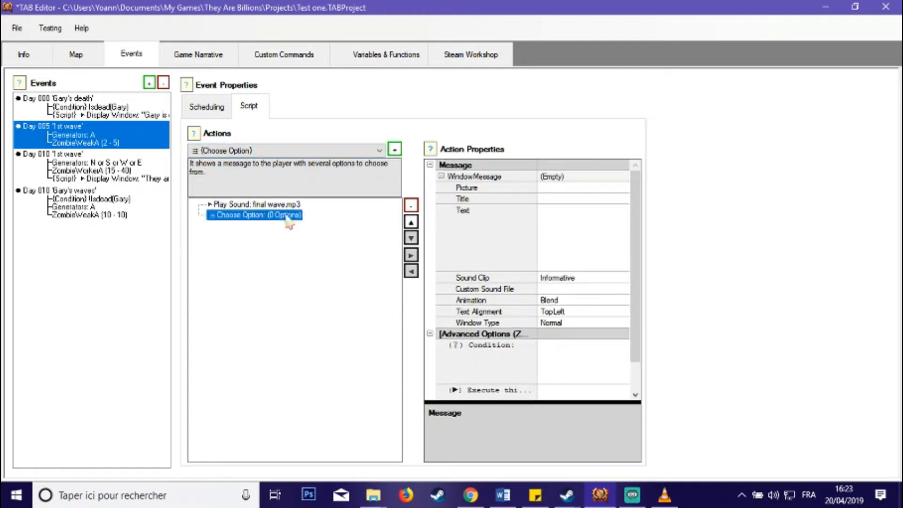
click(340, 153)
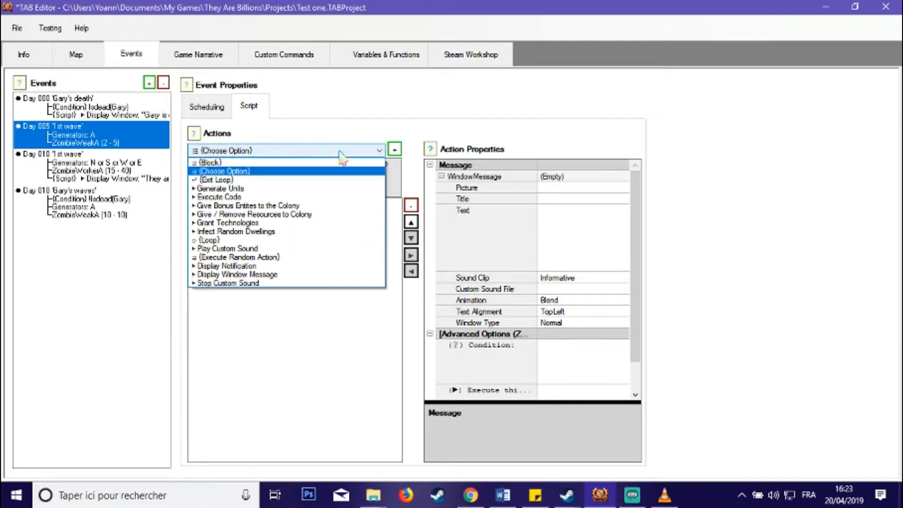
click(278, 277)
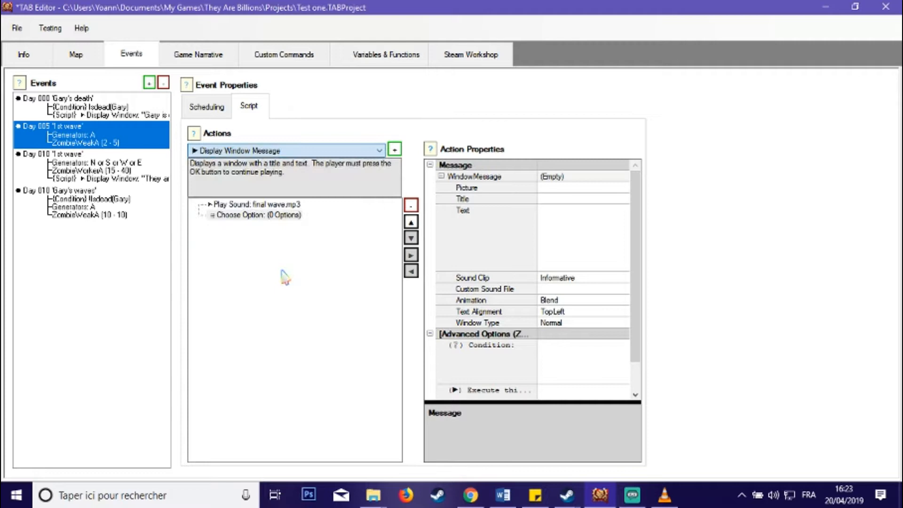
click(394, 150)
click(395, 150)
click(394, 149)
click(395, 149)
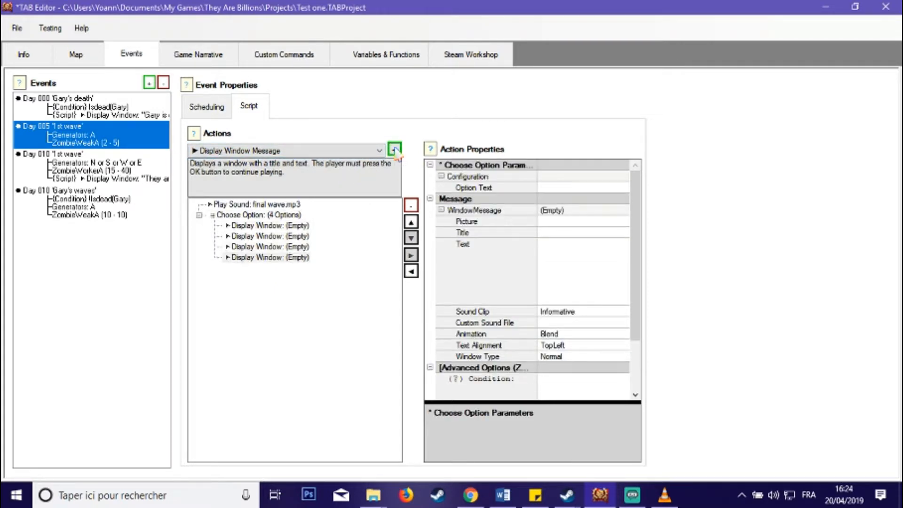
Examine the Choose Option message settings, its four Display Window options and the description of their Option Text.
click(258, 215)
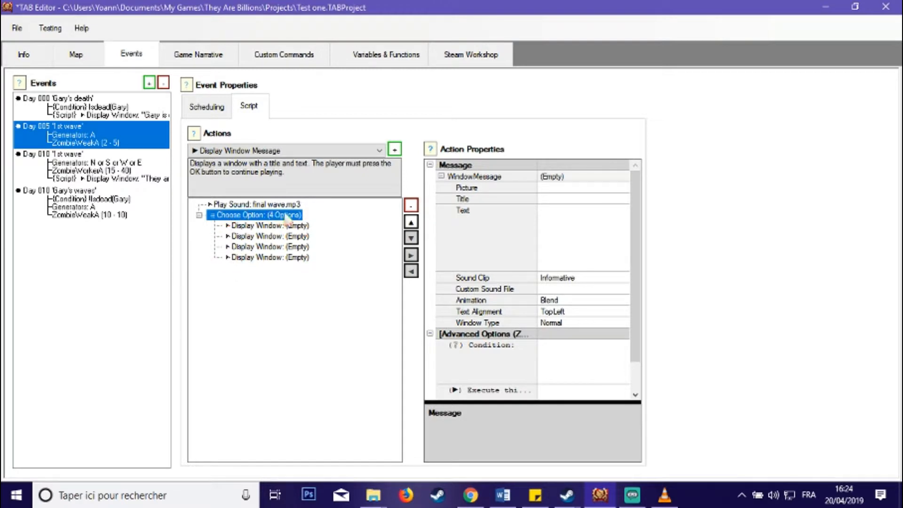
click(244, 226)
click(249, 237)
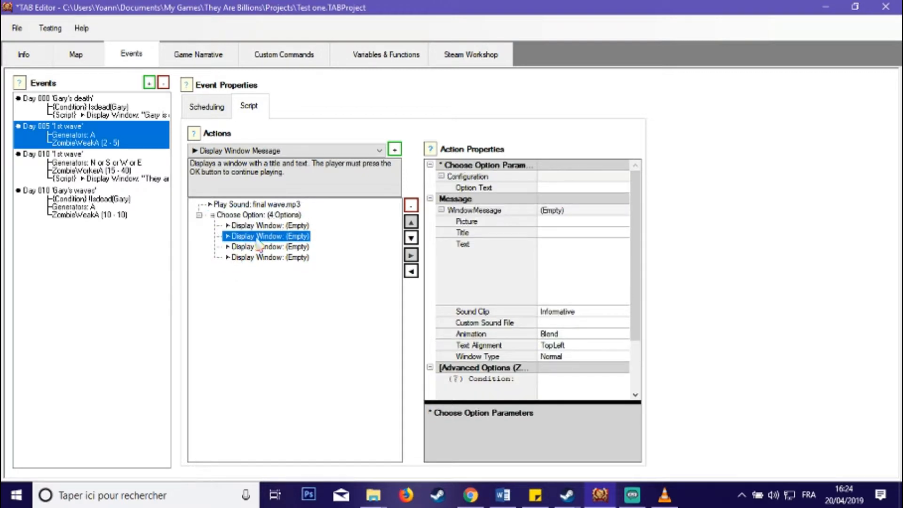
click(256, 247)
click(258, 258)
click(262, 248)
click(265, 227)
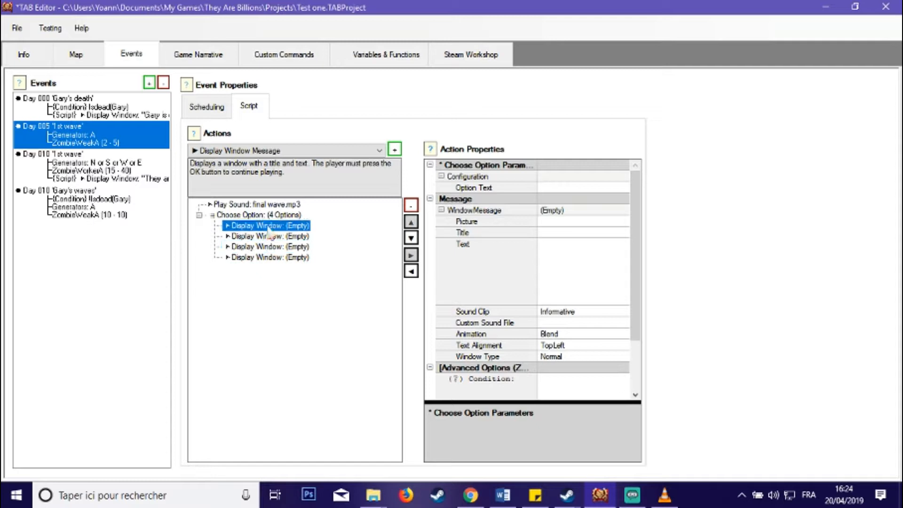
click(557, 187)
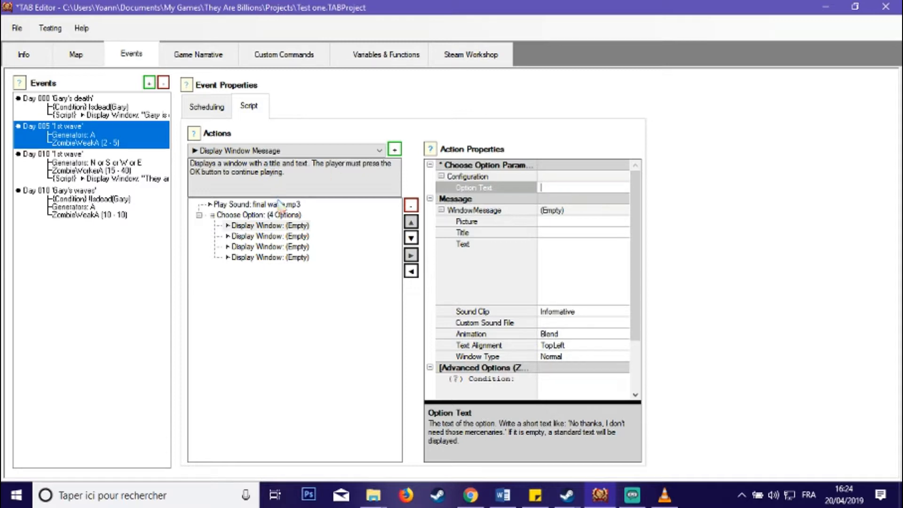
click(286, 215)
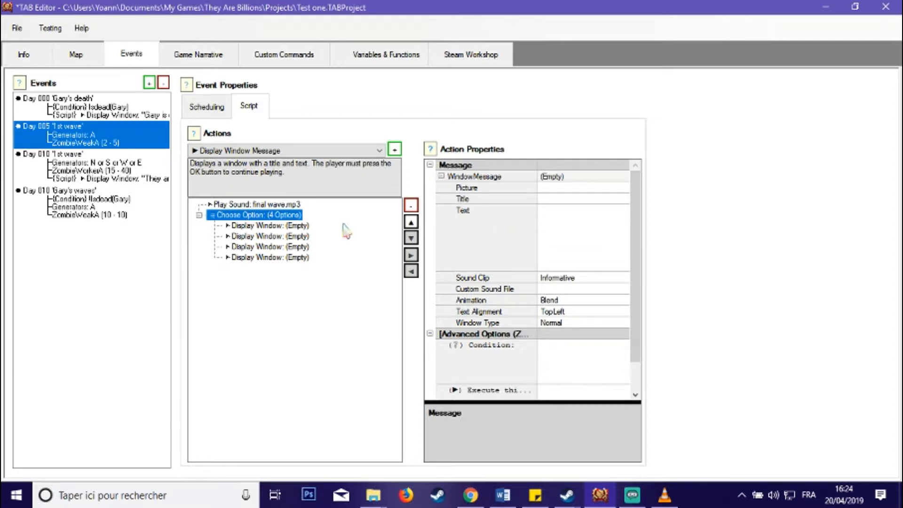
Try moving the fourth Display Window option up and back down within the Choose Option action.
click(295, 228)
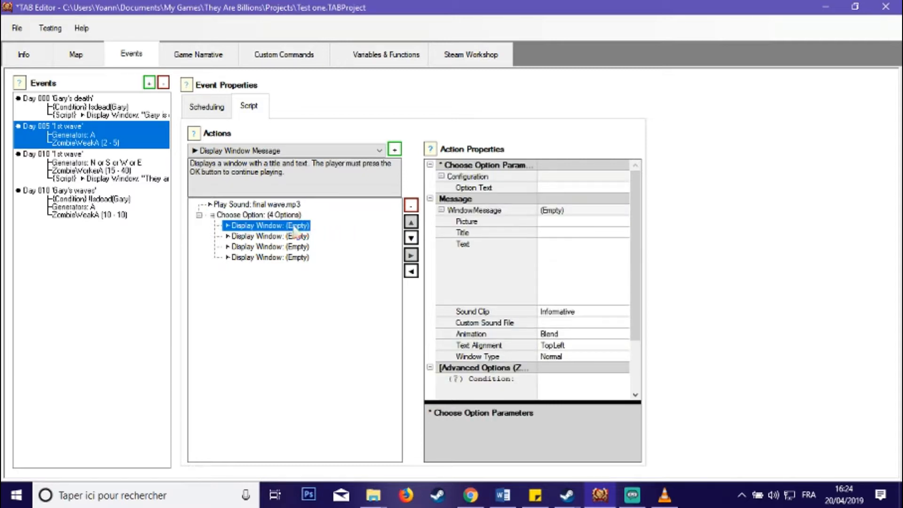
click(288, 258)
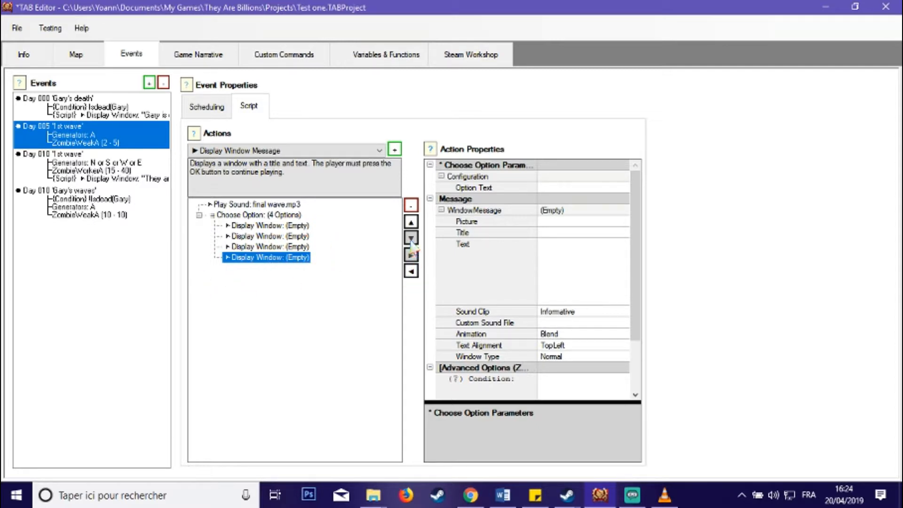
click(410, 224)
click(411, 224)
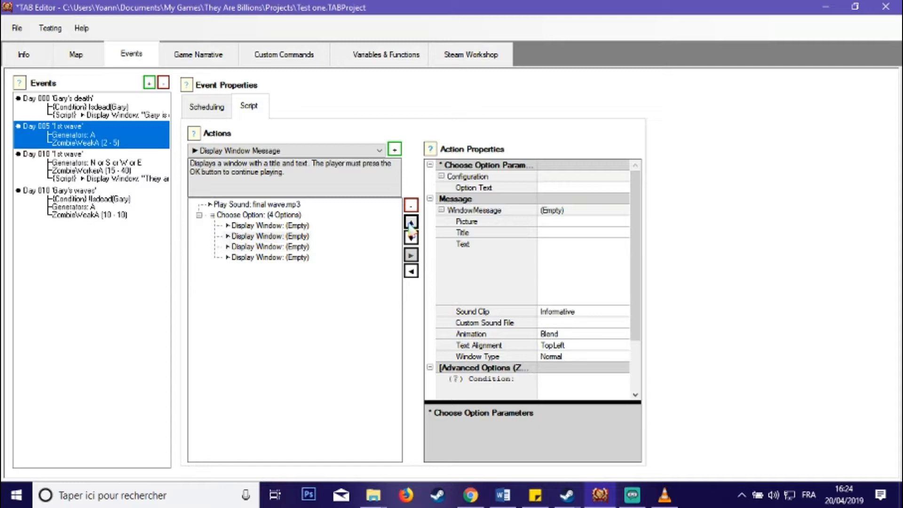
click(411, 238)
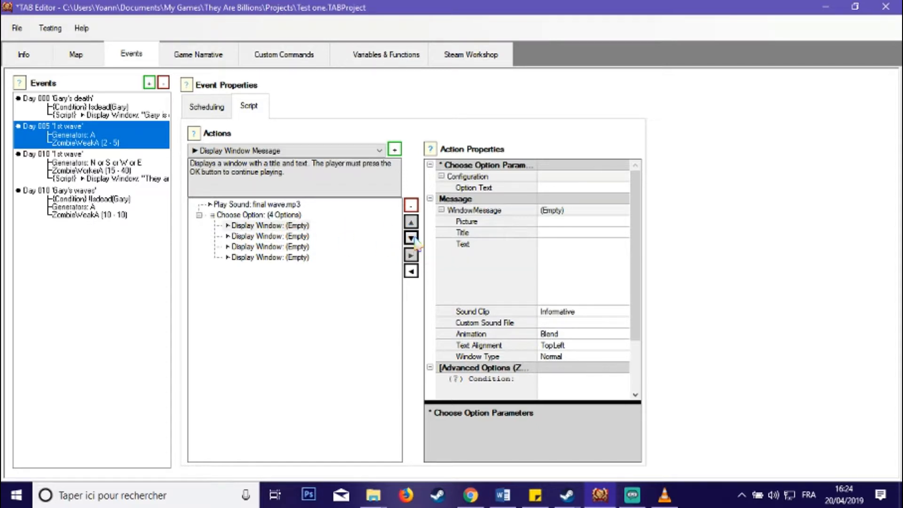
click(411, 238)
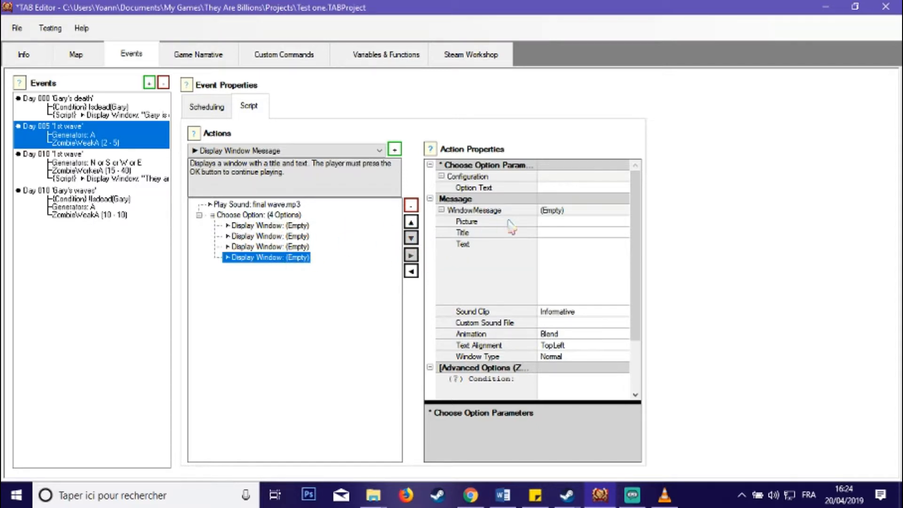
Set the title of the fourth Display Window option to "Test".
click(543, 188)
click(574, 231)
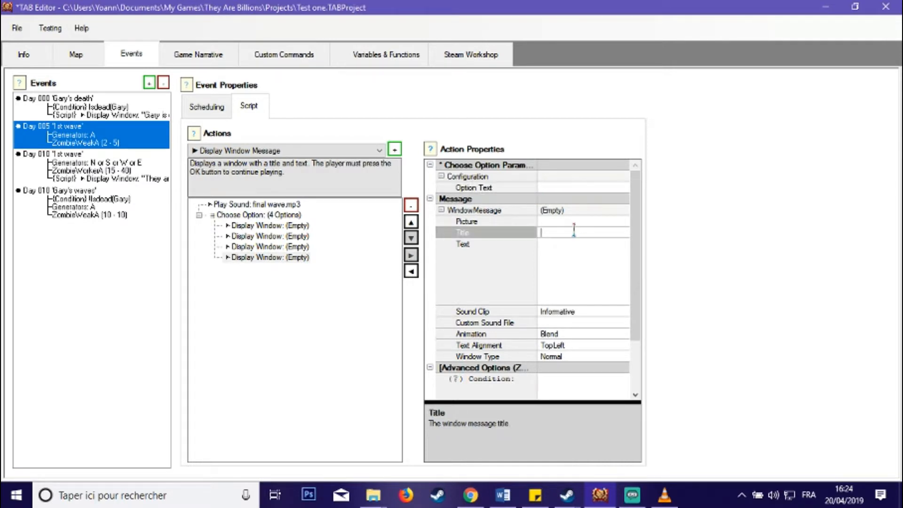
text(TEst)
click(269, 257)
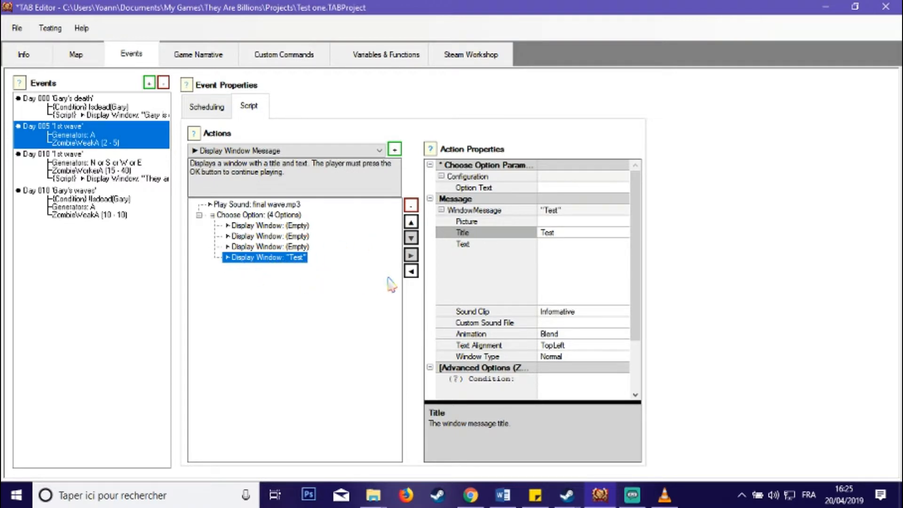
Try moving the "Test" option to first place among the options and back to last place, twice.
click(412, 223)
click(412, 223)
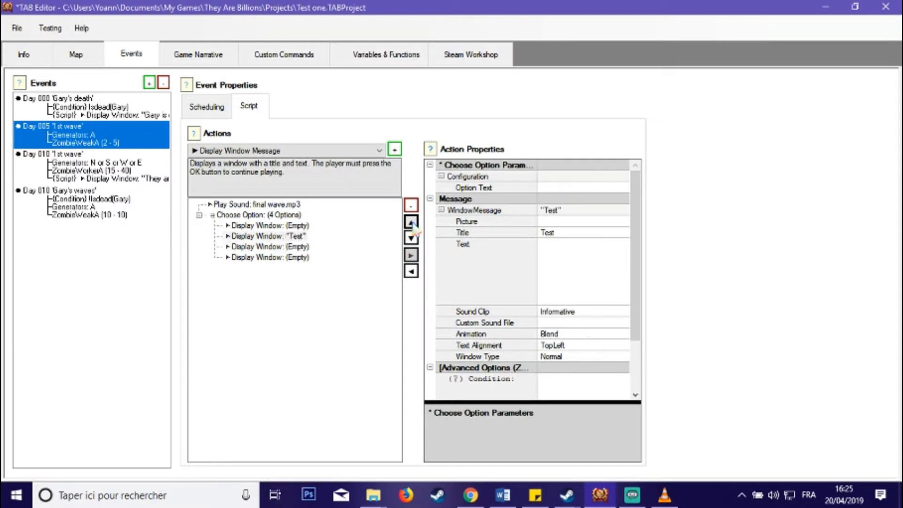
click(411, 223)
click(412, 238)
click(412, 238)
click(412, 238)
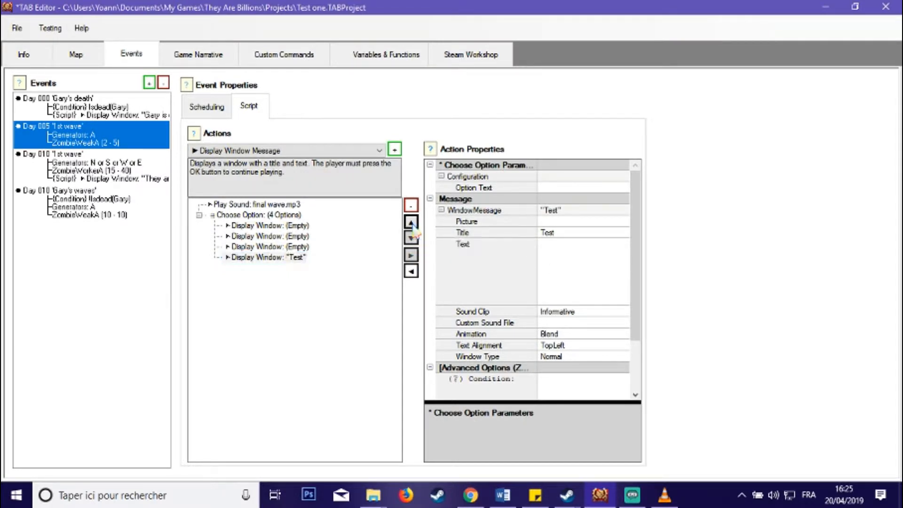
click(411, 222)
click(412, 223)
click(412, 223)
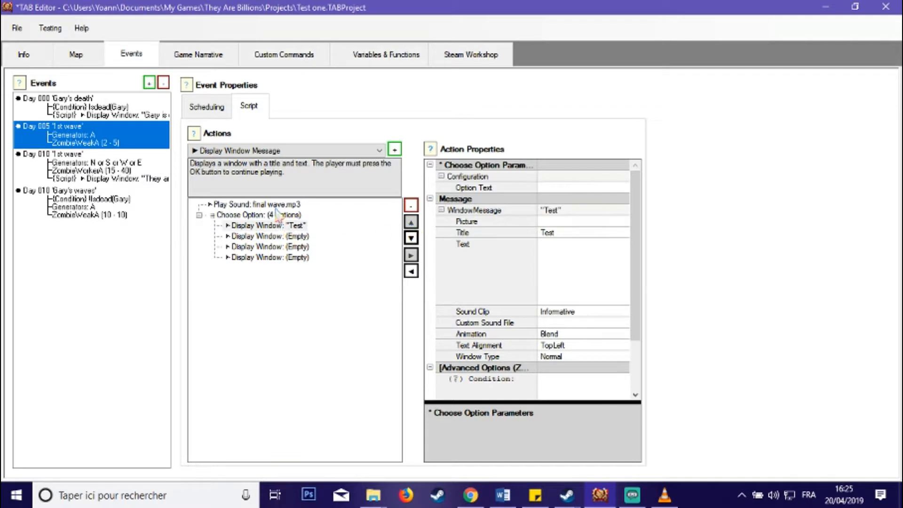
click(412, 238)
click(413, 239)
click(412, 238)
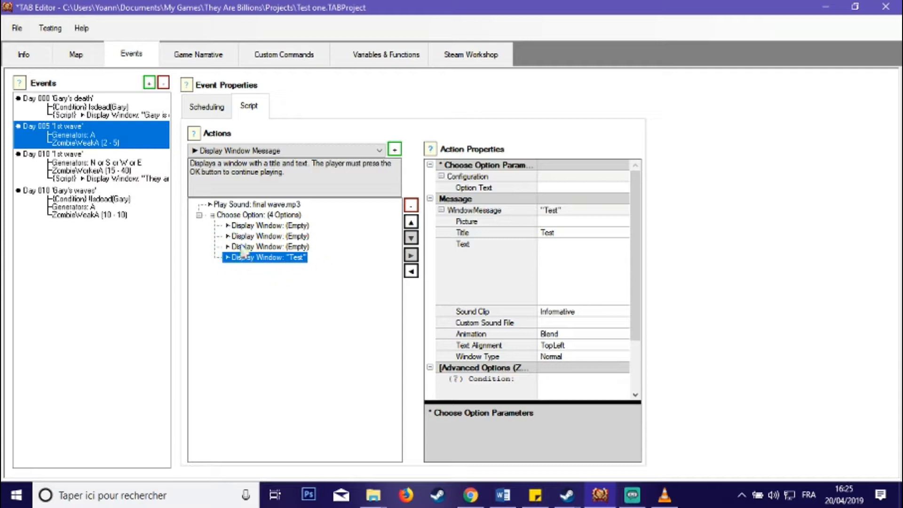
Move the "Test" message out of the Choose Option action to the main level of the script.
click(411, 273)
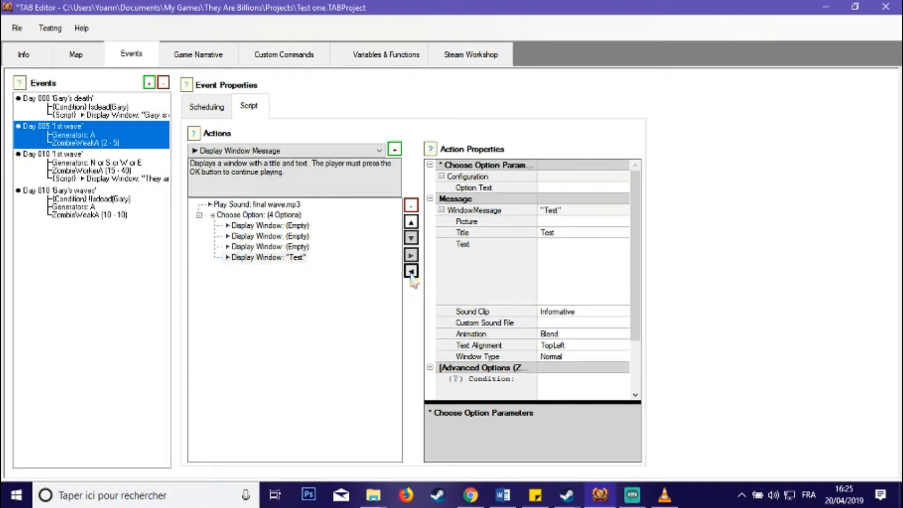
click(250, 258)
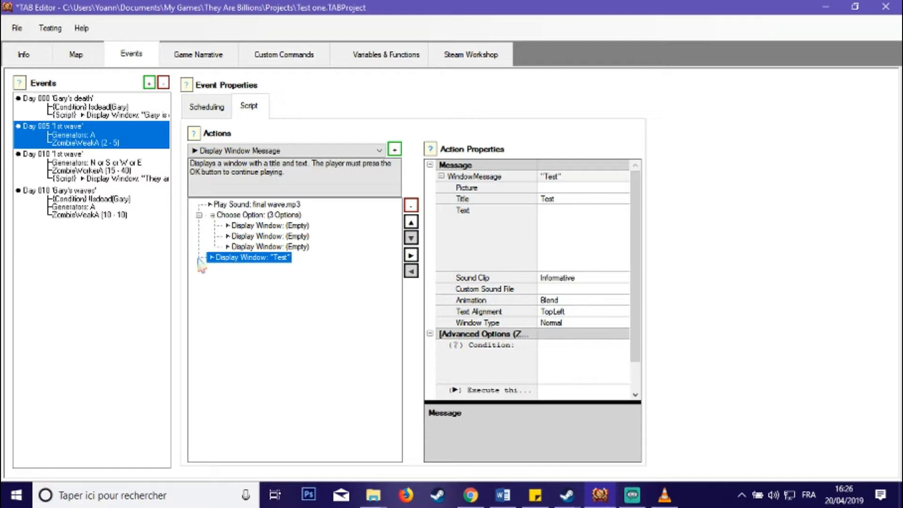
Examine the Choose Option action and go through its remaining Display Window options one by one.
click(245, 214)
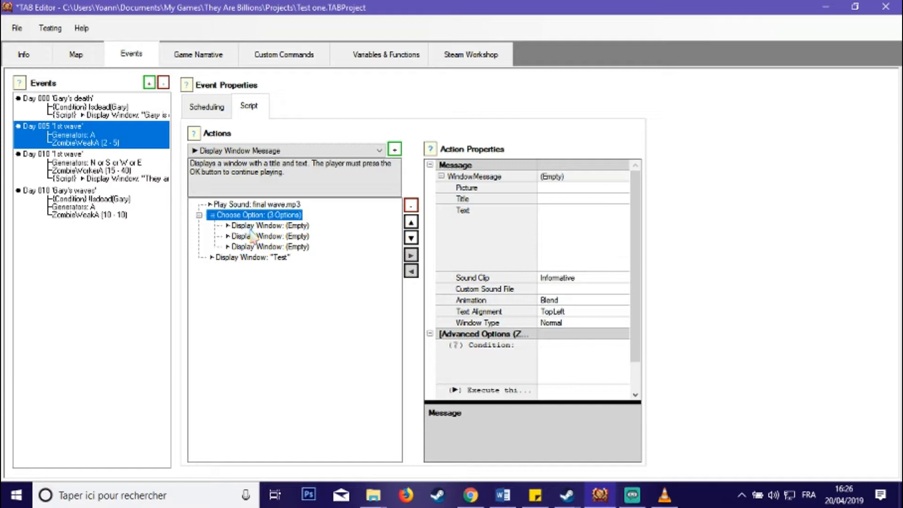
click(251, 227)
click(251, 237)
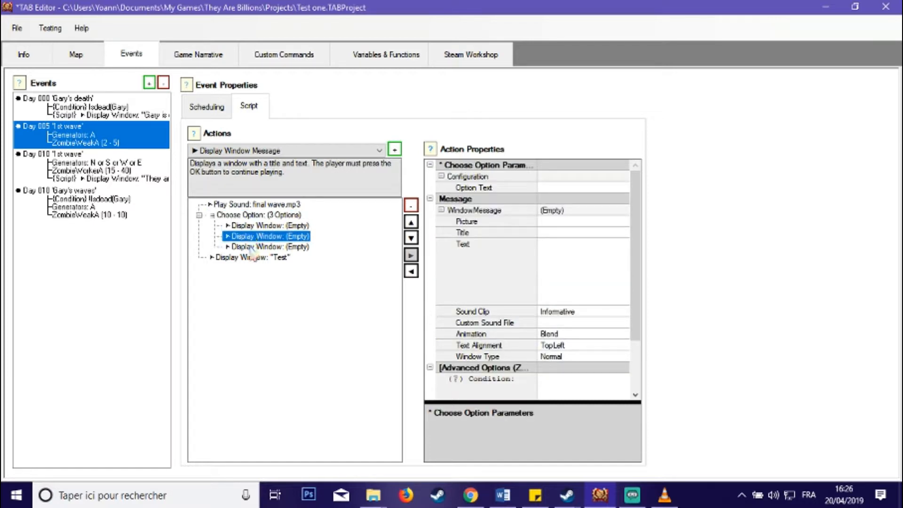
click(252, 247)
click(257, 236)
click(258, 226)
click(259, 236)
click(262, 246)
click(265, 236)
click(264, 226)
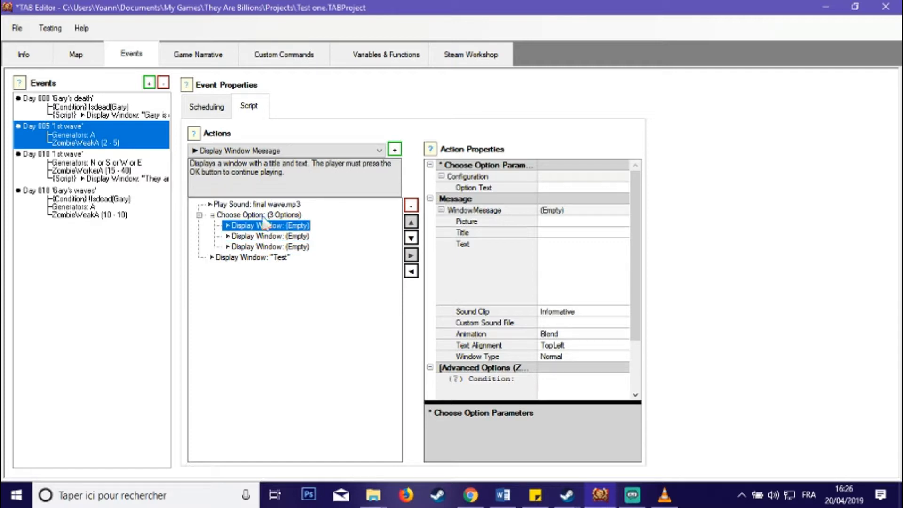
click(264, 216)
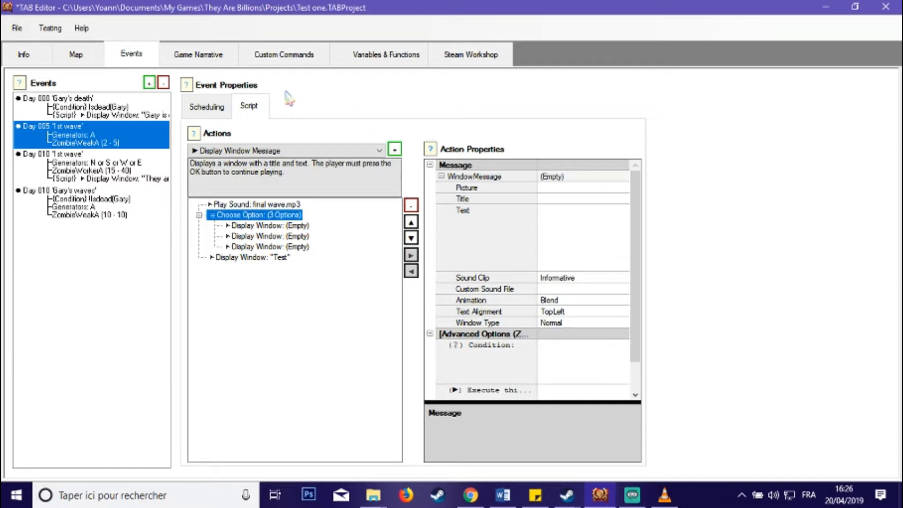
Set the Repeat Period of the selected 1st wave event to 10h in its scheduling.
click(220, 101)
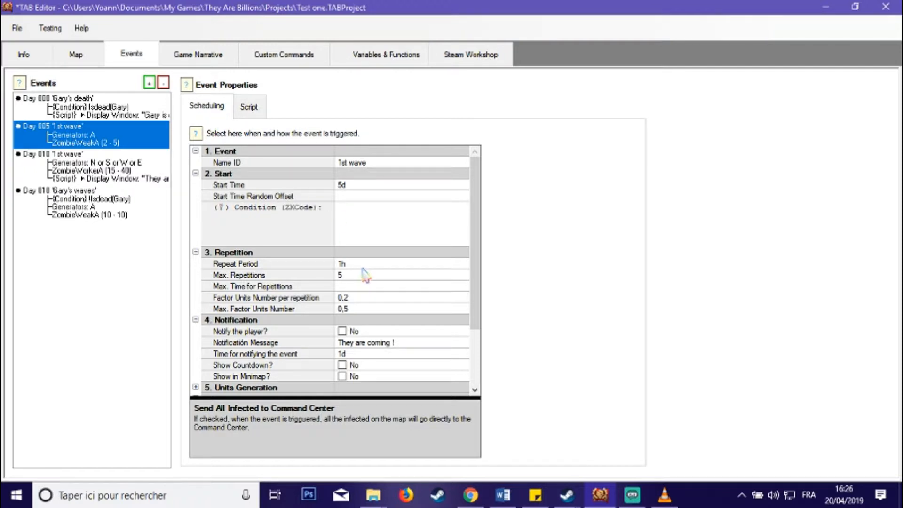
click(292, 264)
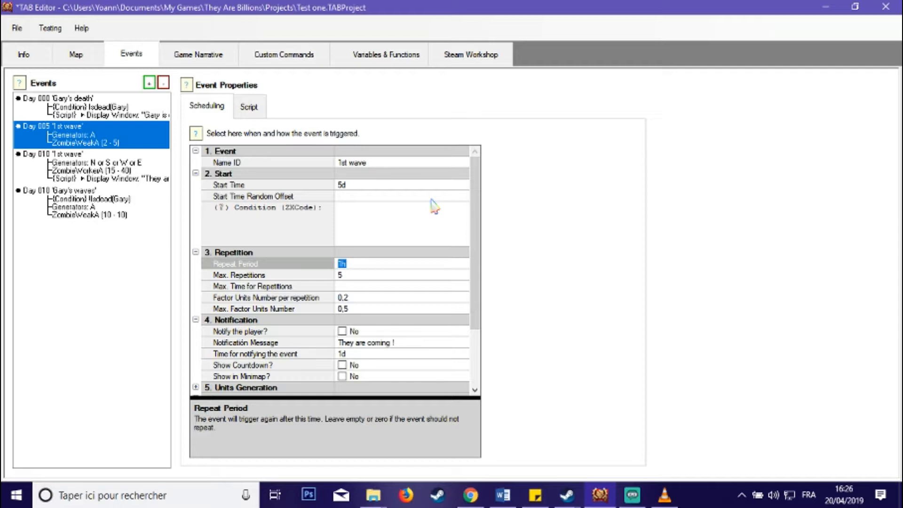
text(10)
click(364, 274)
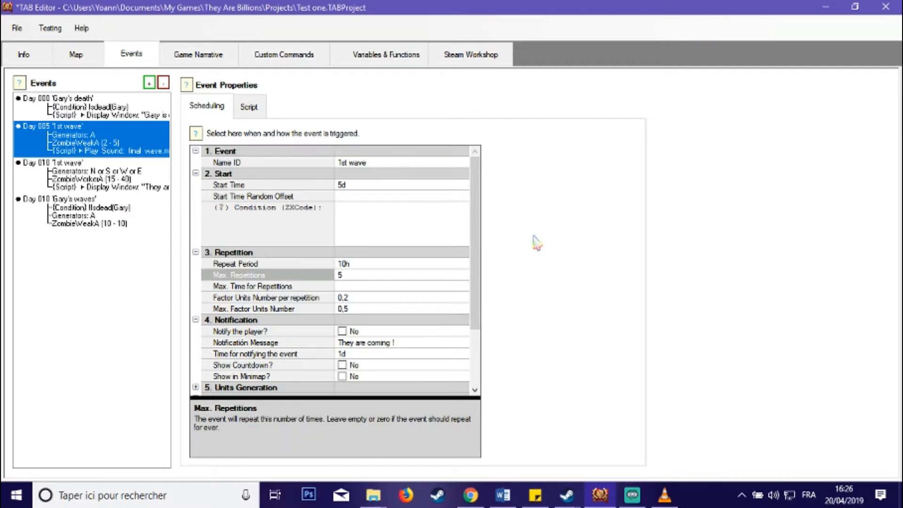
Set the 1st wave event's Start Time to 1d and its time for notifying the event to 12h.
click(292, 185)
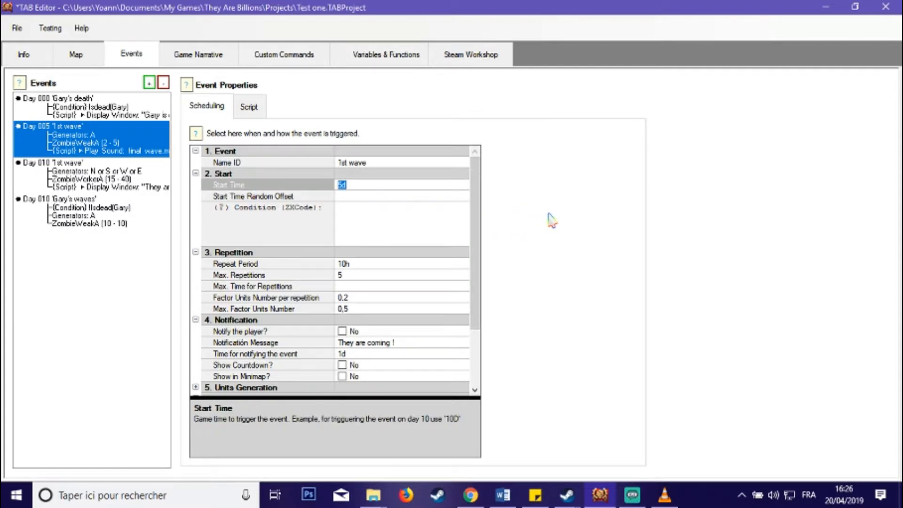
text(1)
click(353, 347)
drag(353, 355, 301, 337)
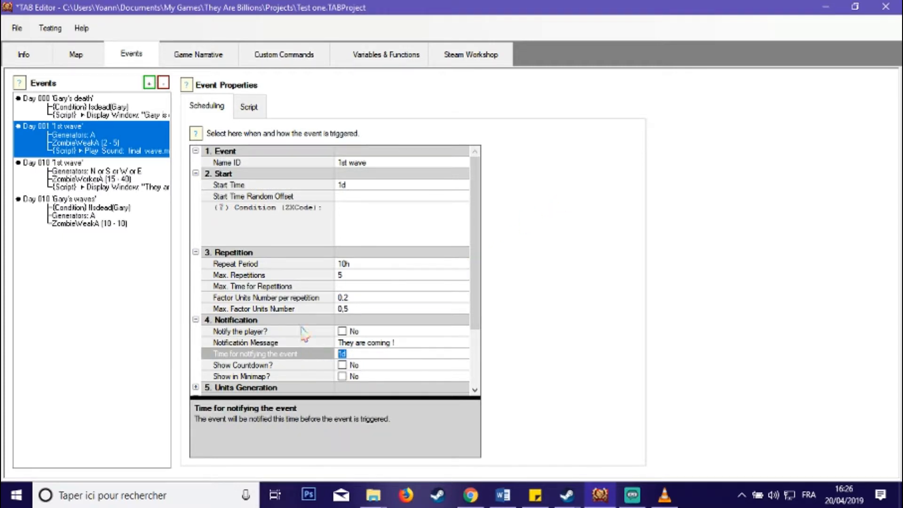
text(12h)
drag(478, 184, 433, 149)
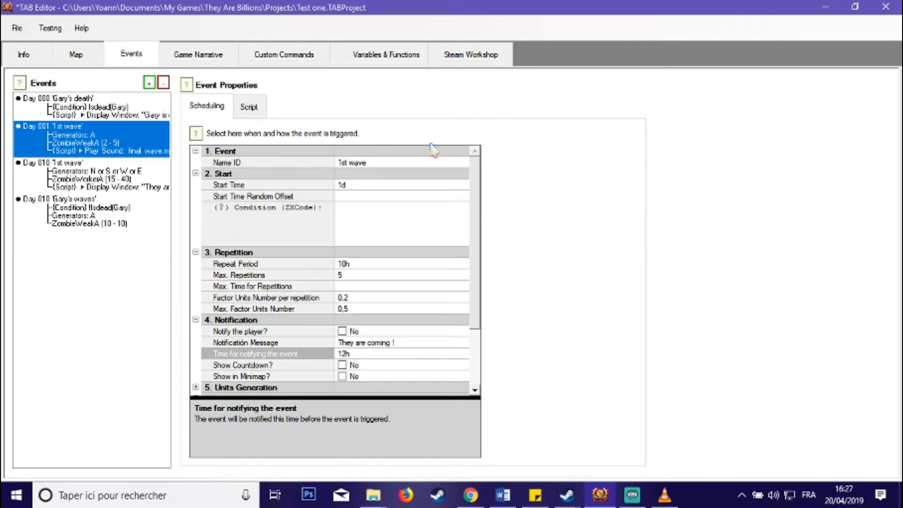
Examine the Choose Option action's advanced Condition setting and the ZXCode Condition in the event's scheduling.
click(248, 107)
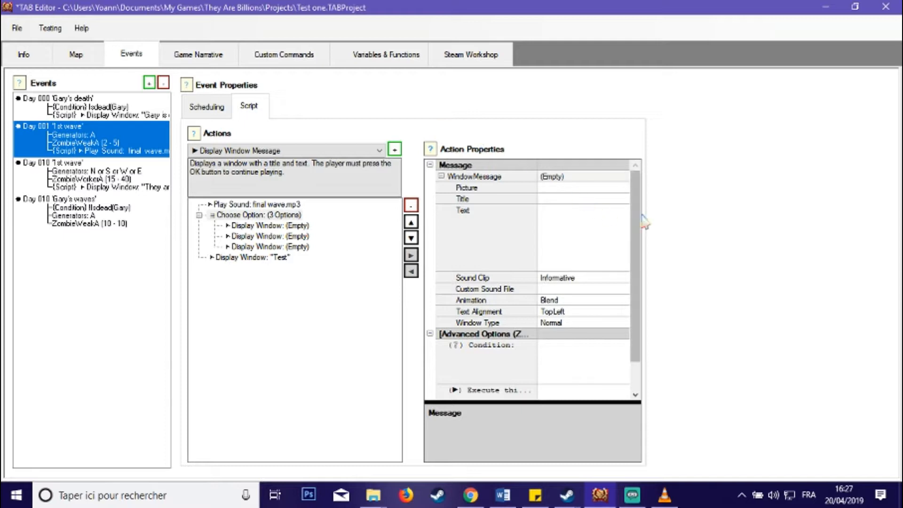
drag(642, 231, 638, 270)
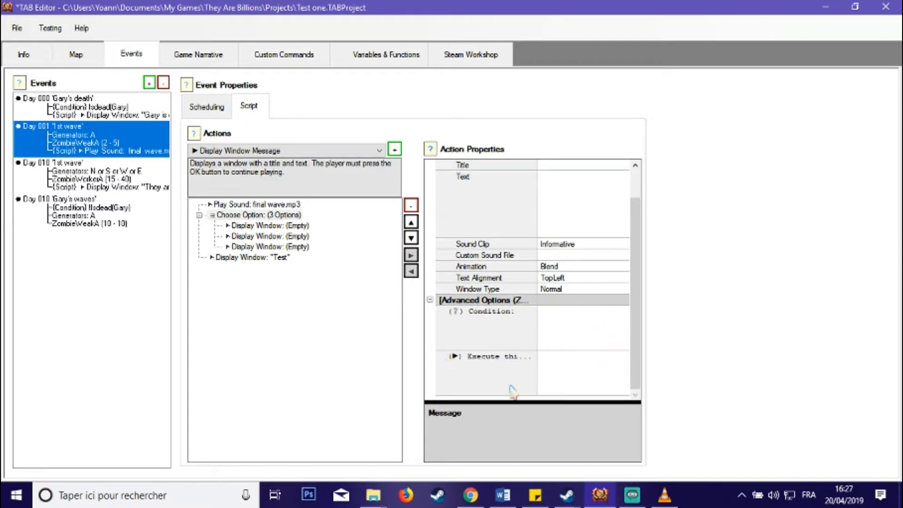
click(569, 324)
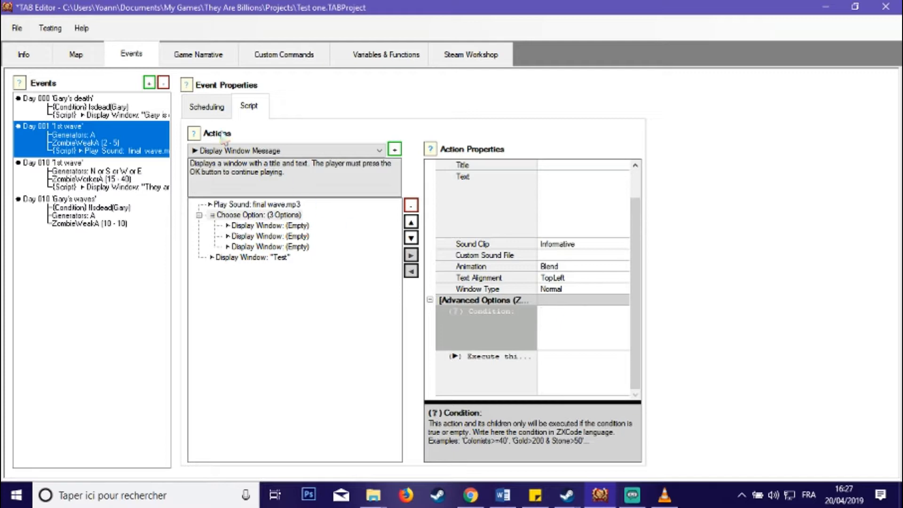
click(209, 112)
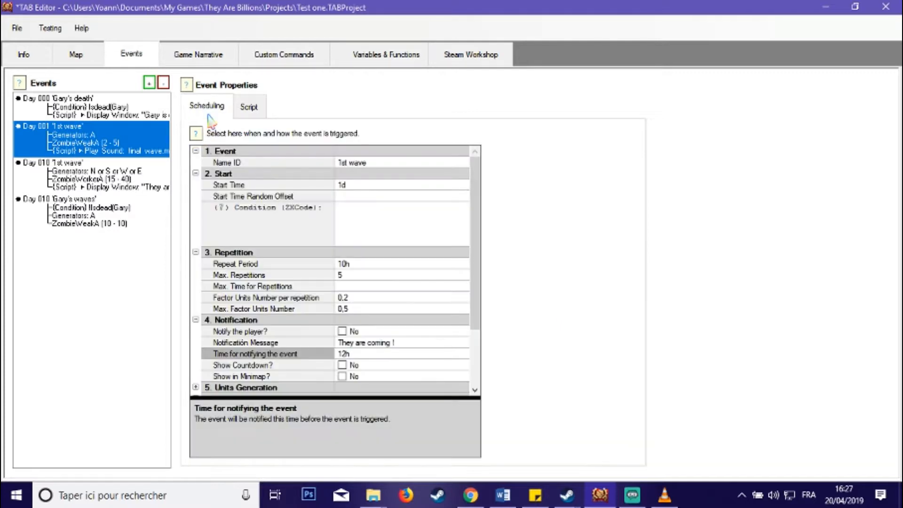
click(356, 213)
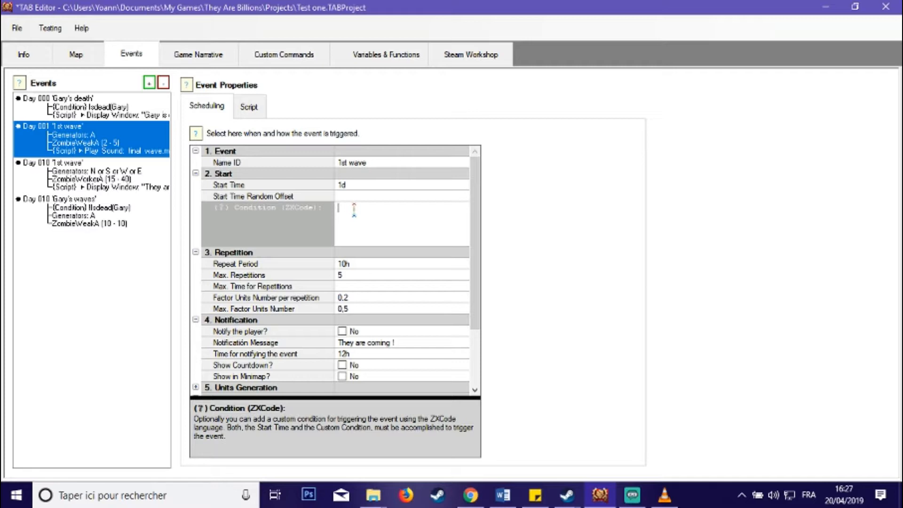
Look up the description of the Count (EntityType) function in the ZXCode API reference.
click(377, 63)
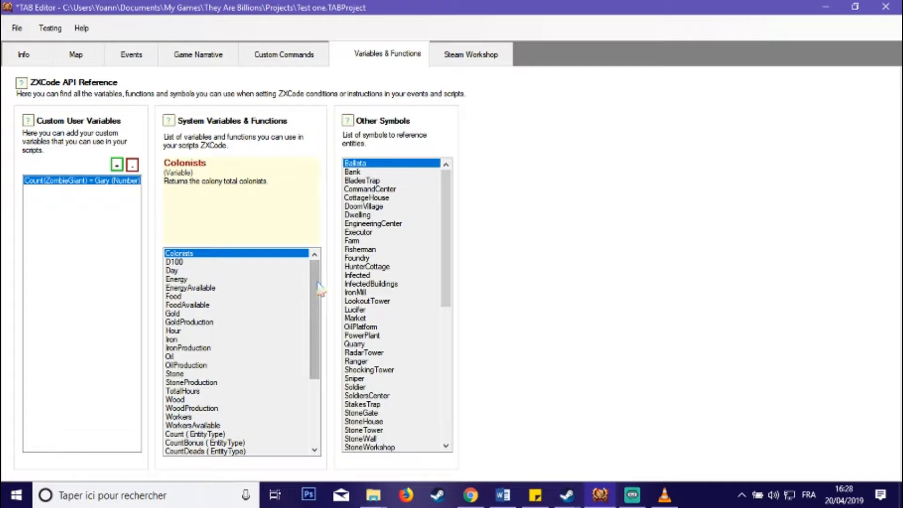
drag(315, 284, 316, 342)
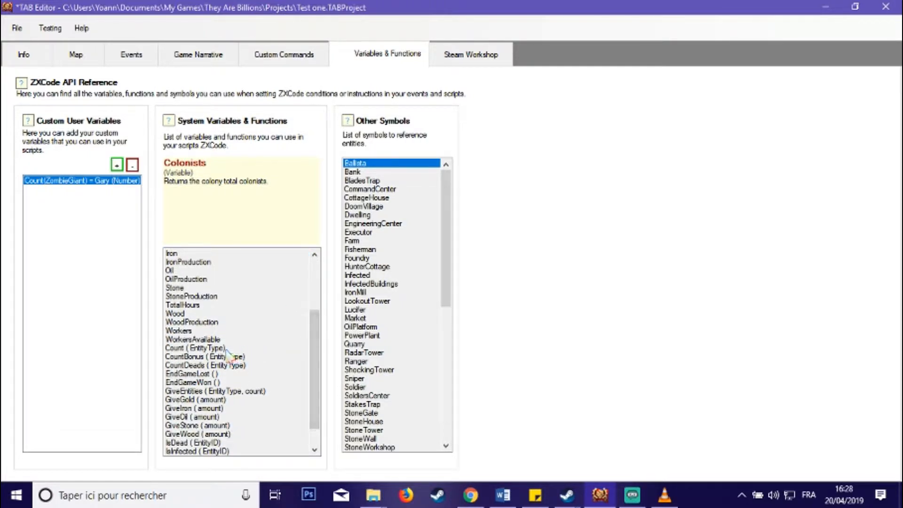
click(228, 349)
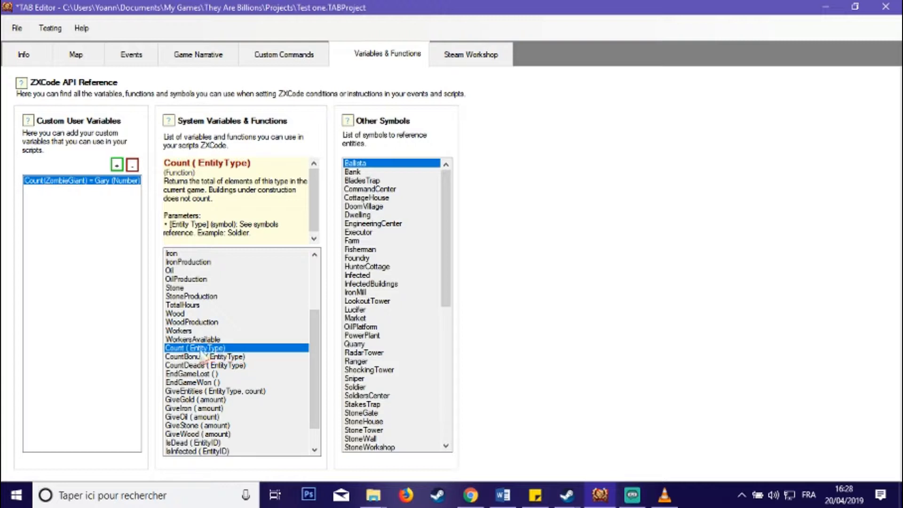
Set the 1st wave event's ZXCode start condition to "Count(ranger) == 10".
click(150, 57)
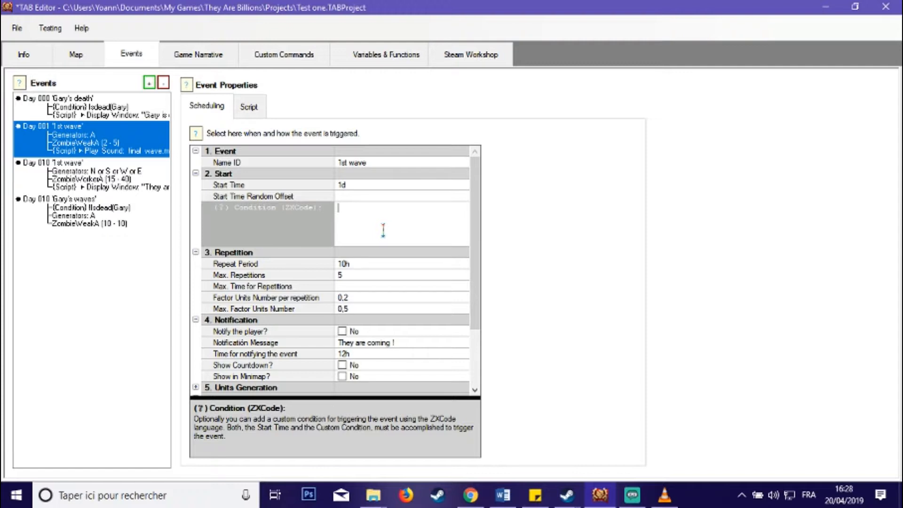
text(Count(ranger) == 10)
click(561, 222)
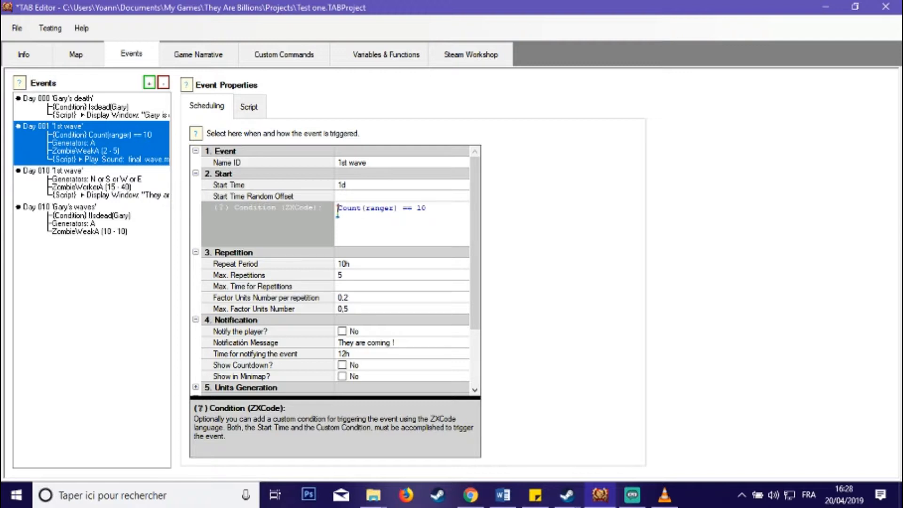
Review the parts of the Count(ranger) condition and compare them with the functions and entity symbols in the ZXCode reference.
drag(338, 211, 430, 208)
click(430, 208)
drag(367, 208, 394, 213)
click(403, 209)
click(396, 65)
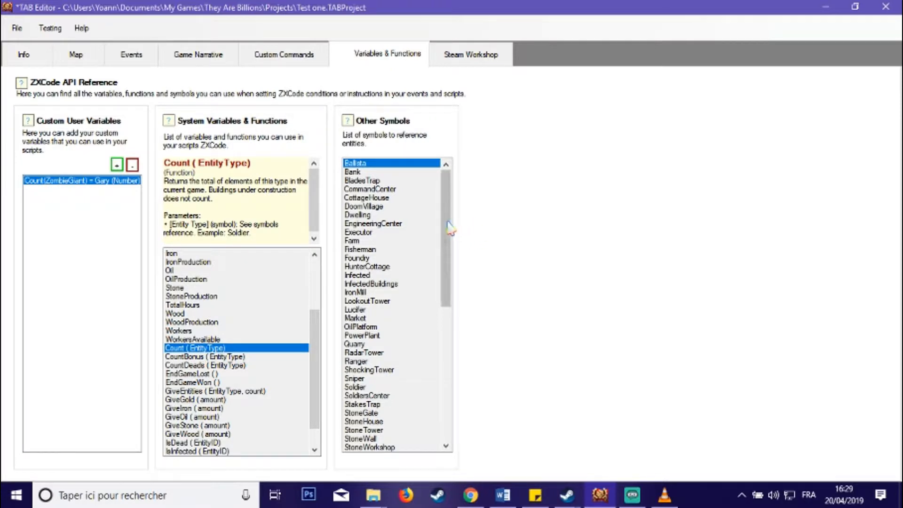
scroll(425, 230, down, 1)
scroll(421, 225, up, 1)
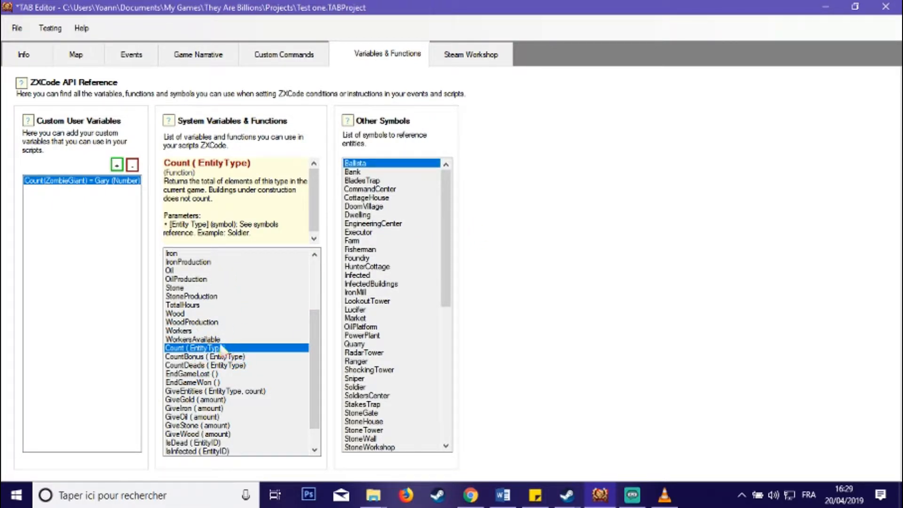
Find the Ranger entity symbol in the ZXCode reference and match it to the 1st wave event's condition.
click(131, 54)
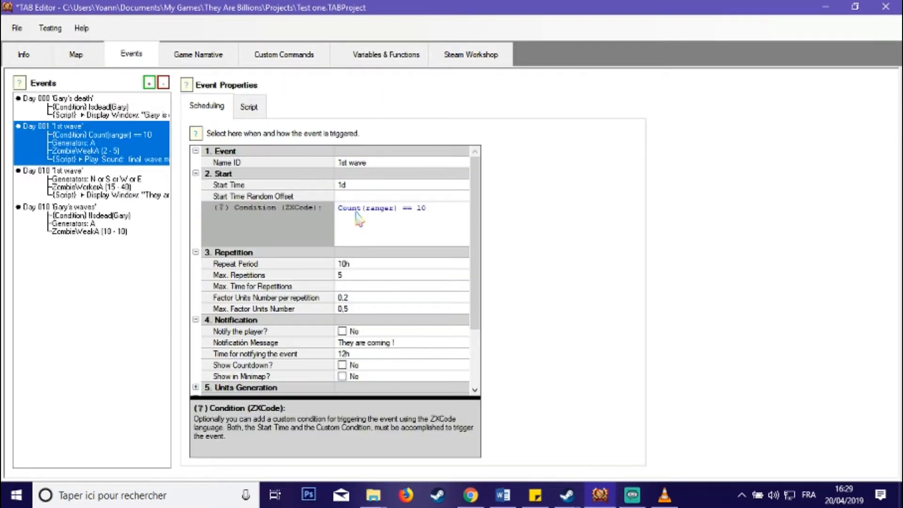
click(386, 54)
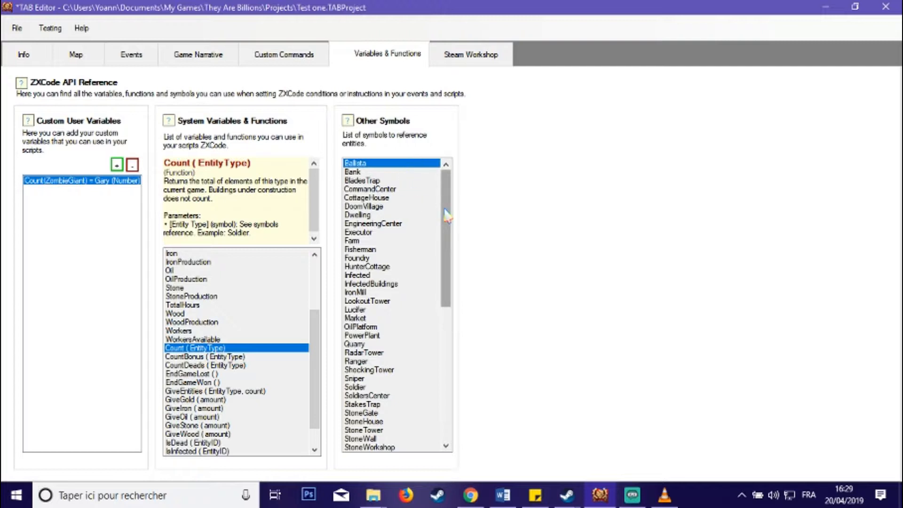
drag(447, 216, 453, 259)
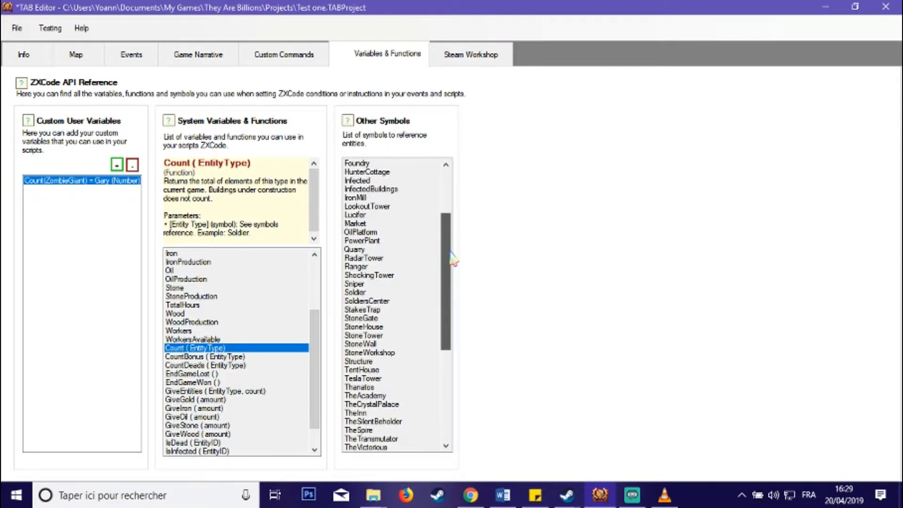
click(357, 267)
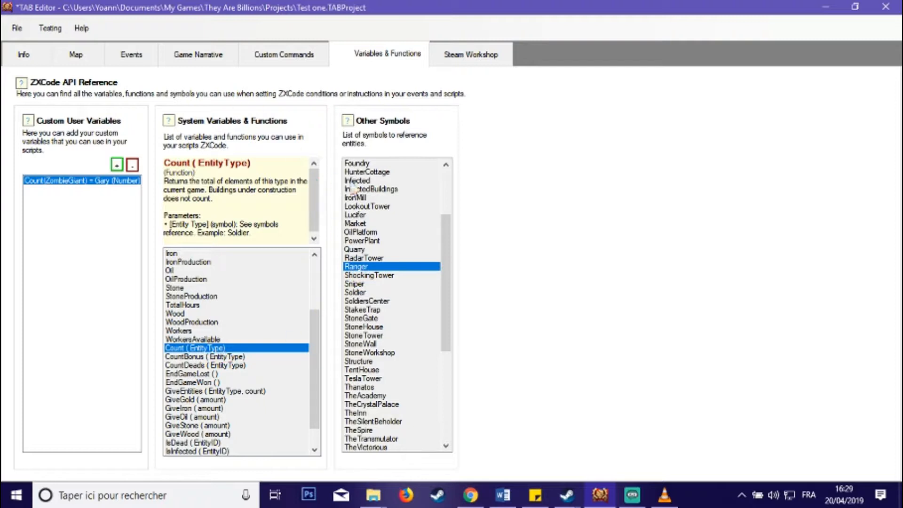
Reread the complete Count(ranger) == 10 condition in the 1st wave event's scheduling.
click(135, 57)
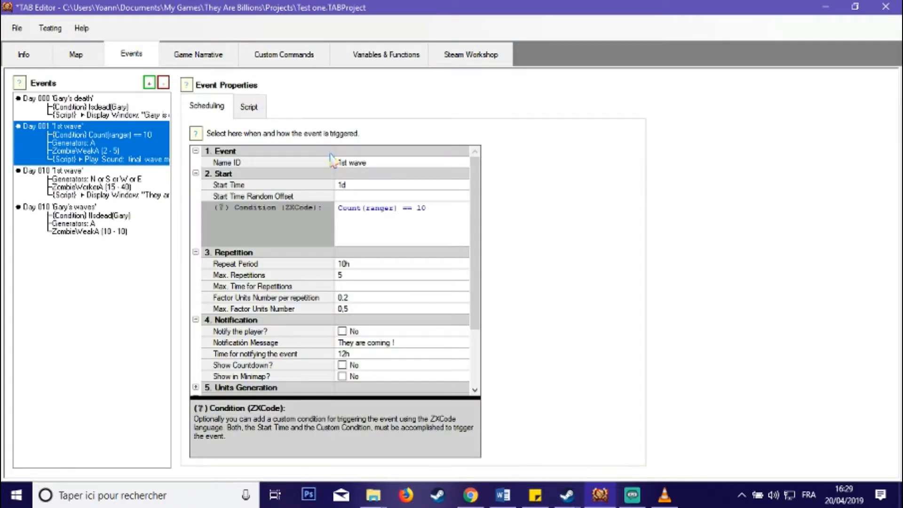
click(365, 208)
drag(365, 208, 430, 210)
click(433, 212)
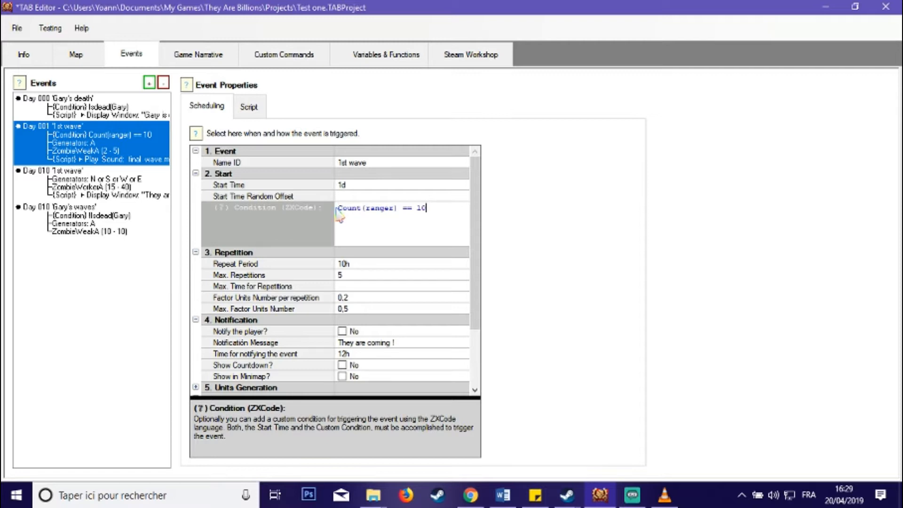
drag(336, 209, 432, 212)
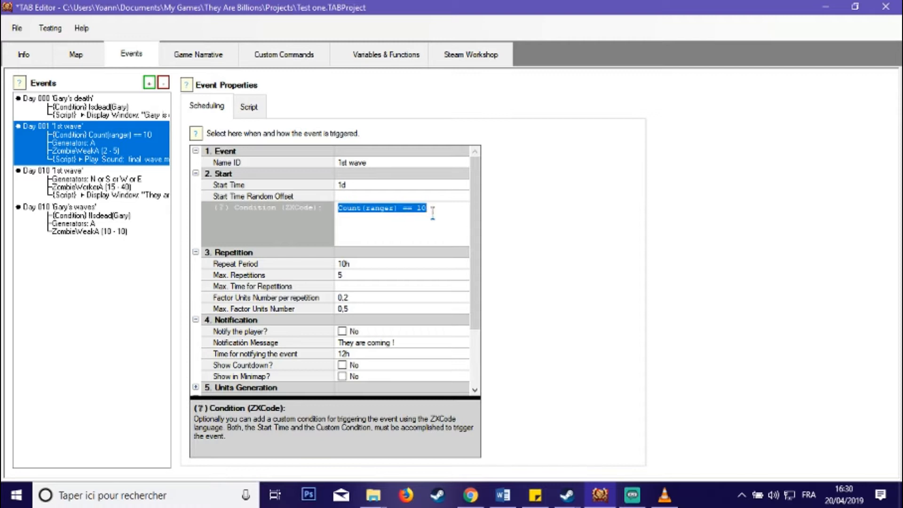
click(432, 212)
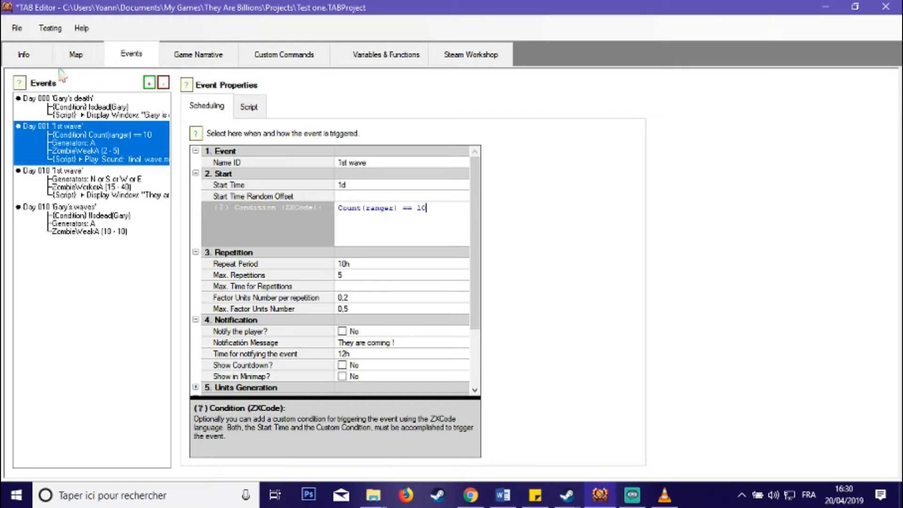
Save the project and generate the level locally for testing in the game.
click(18, 29)
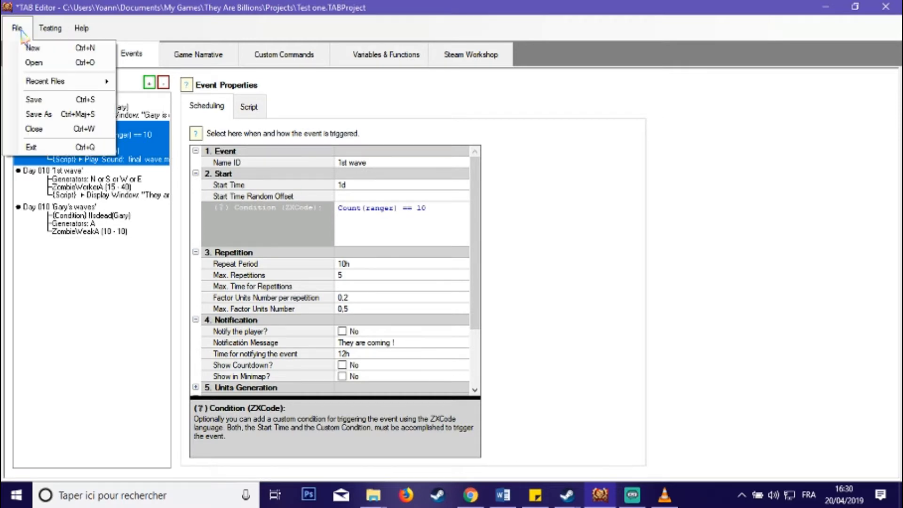
click(33, 100)
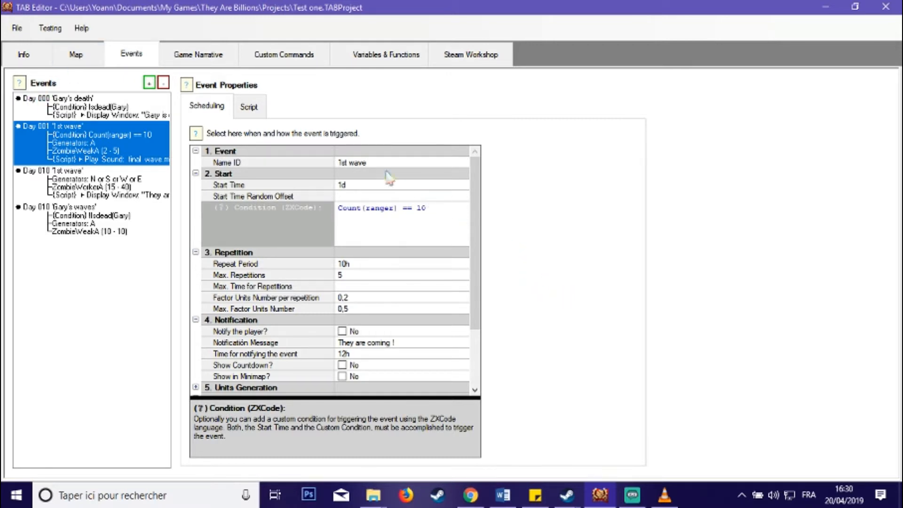
click(53, 30)
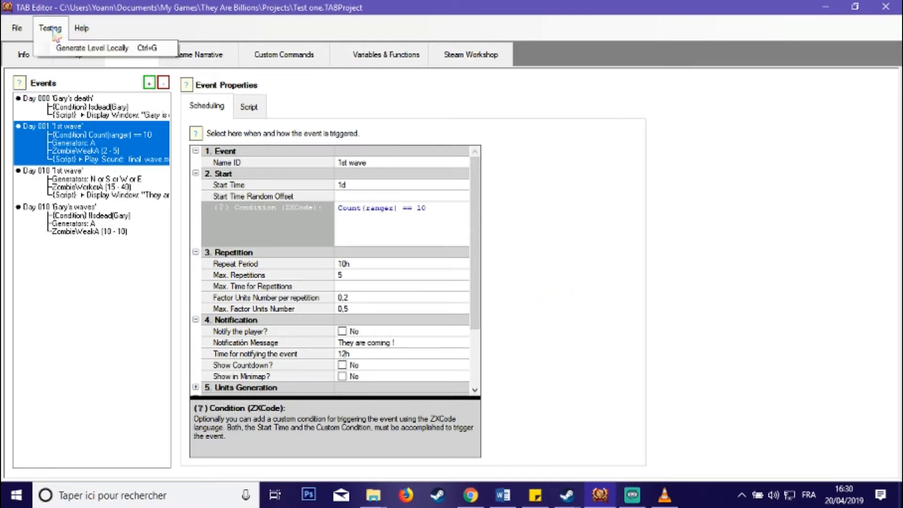
click(70, 48)
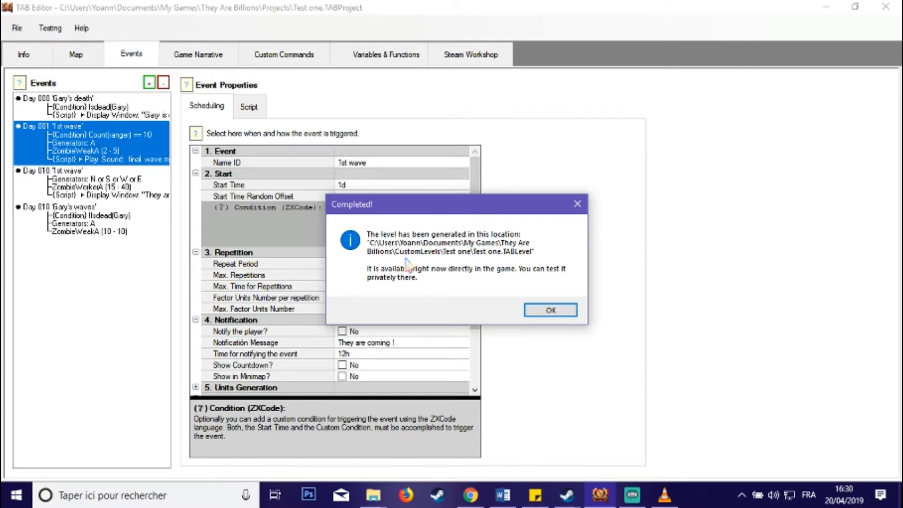
click(546, 310)
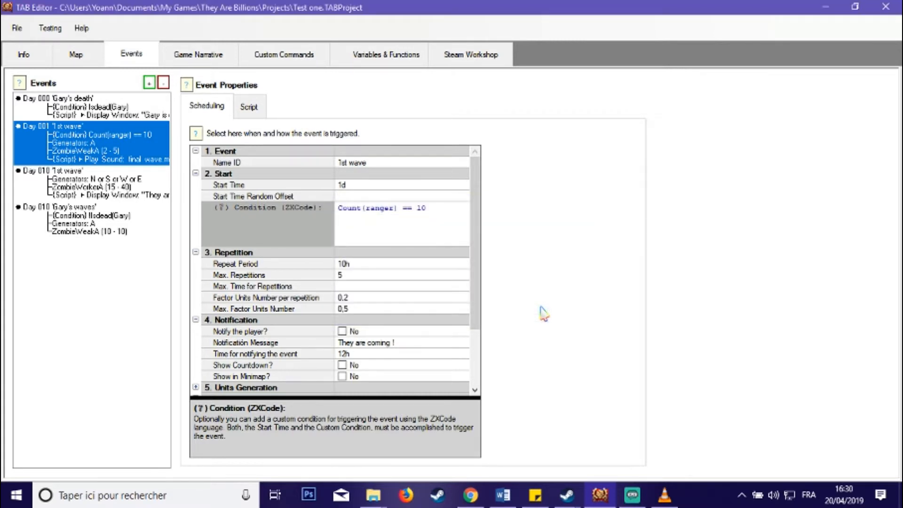
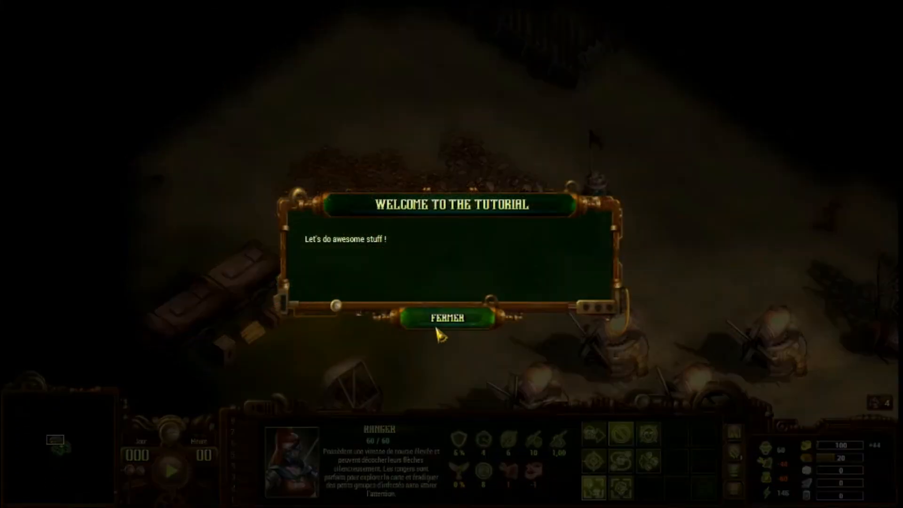
Close the tutorial's welcome message and choose Geraldine Ventura as the colony's mayor.
click(437, 327)
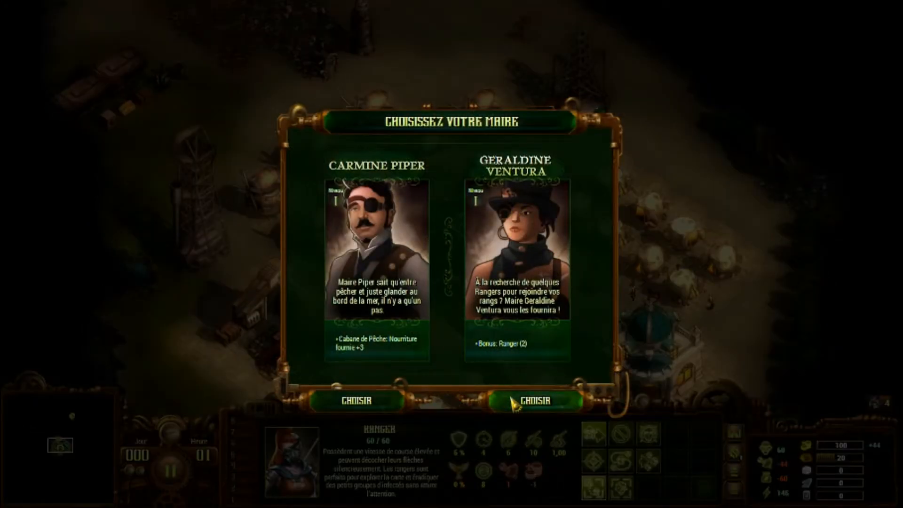
click(513, 401)
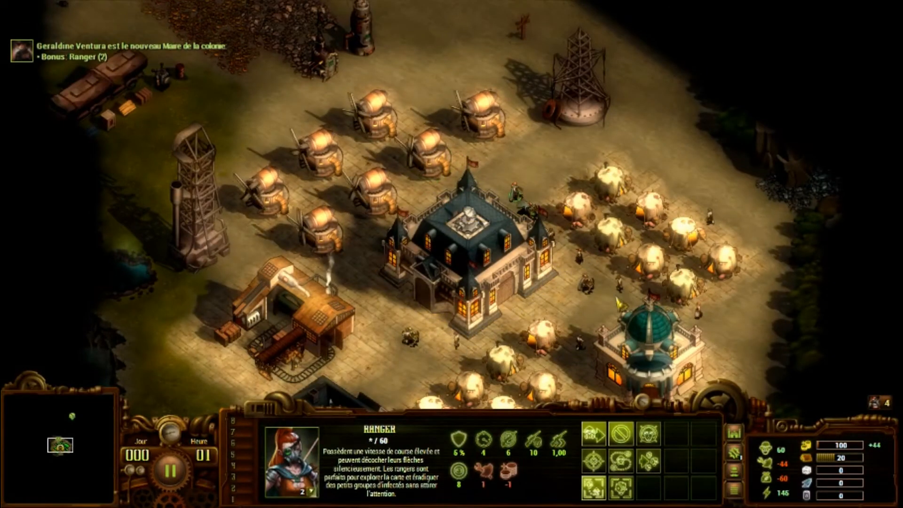
Move the rangers to the open ground in front of the command center and select the whole ranger group.
drag(631, 323, 508, 269)
right_click(424, 349)
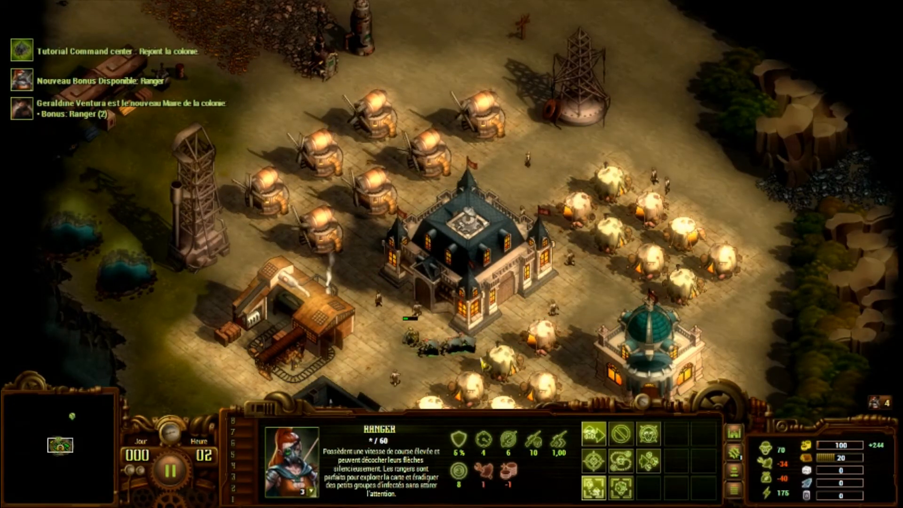
double_click(415, 346)
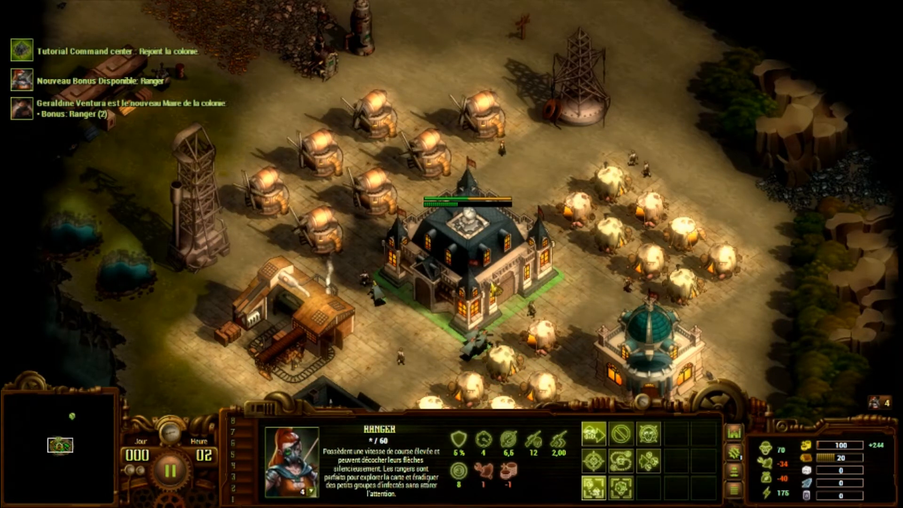
Check the command center's ranger recruitment requirements and return to its building categories.
click(506, 298)
click(594, 487)
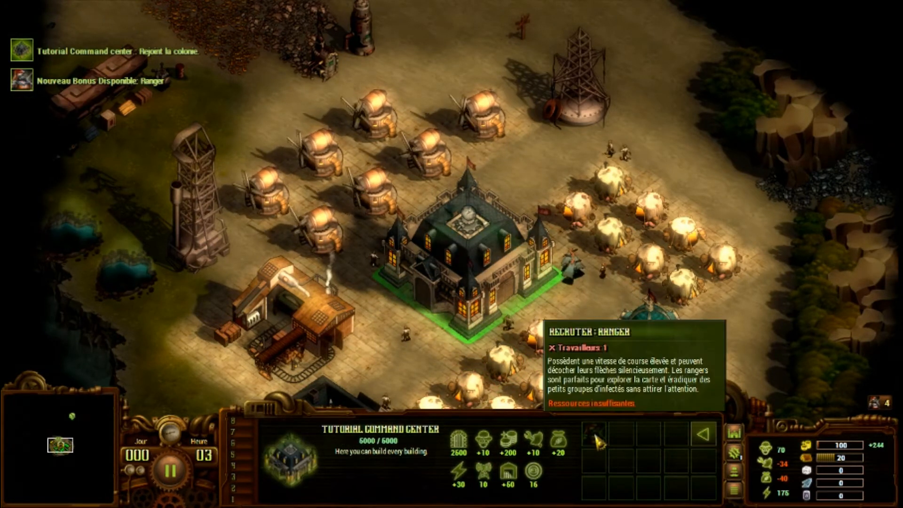
click(703, 434)
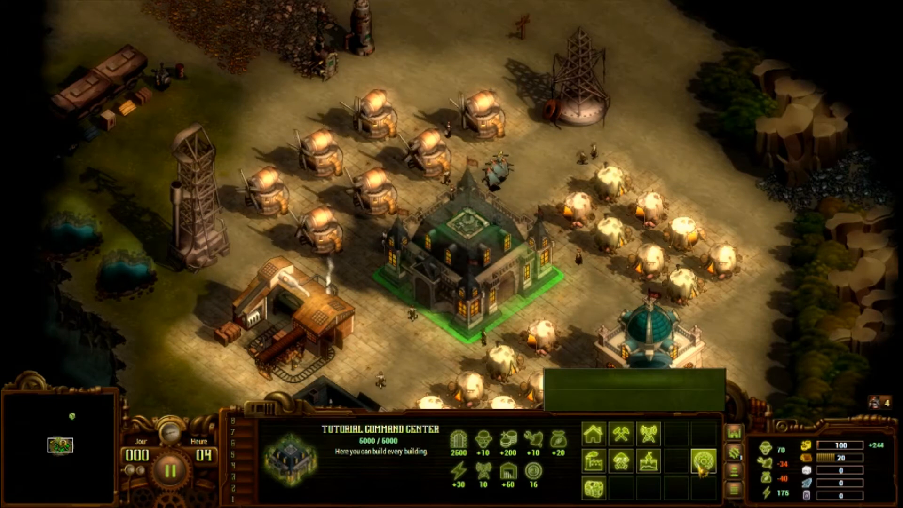
click(736, 455)
key(Up)
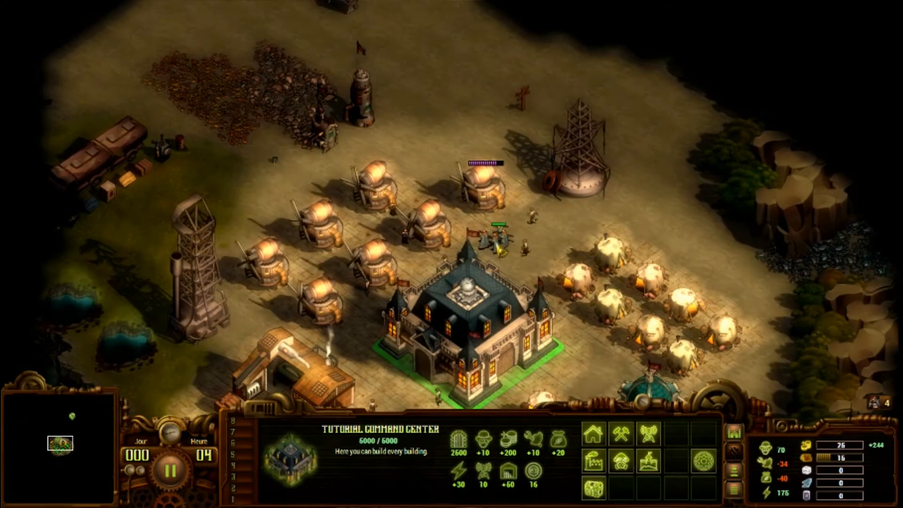
Collect the supplies beside the wrecked truck with the rangers and send them back towards the metal tower.
drag(532, 254, 419, 194)
right_click(431, 176)
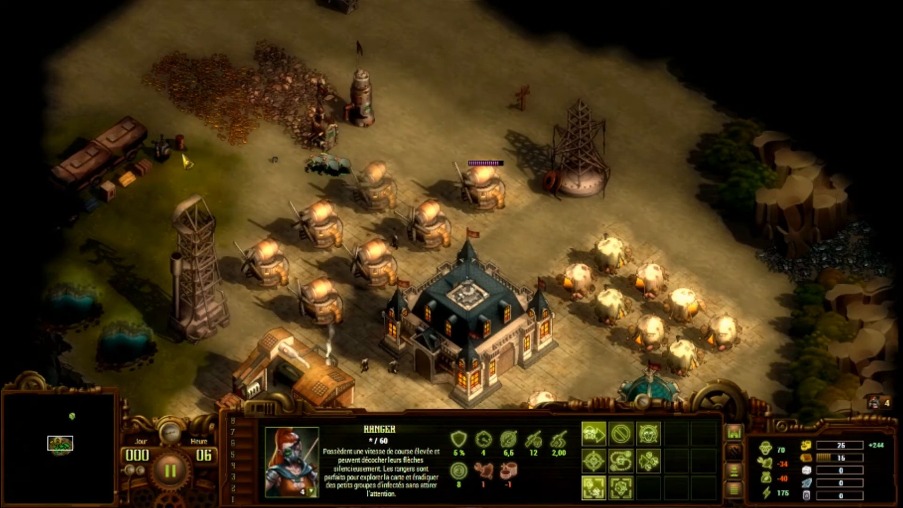
right_click(163, 161)
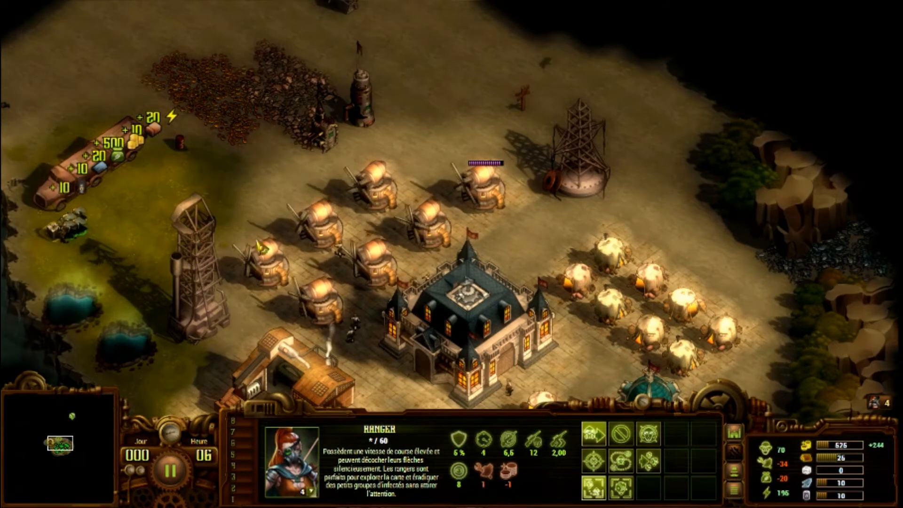
right_click(621, 183)
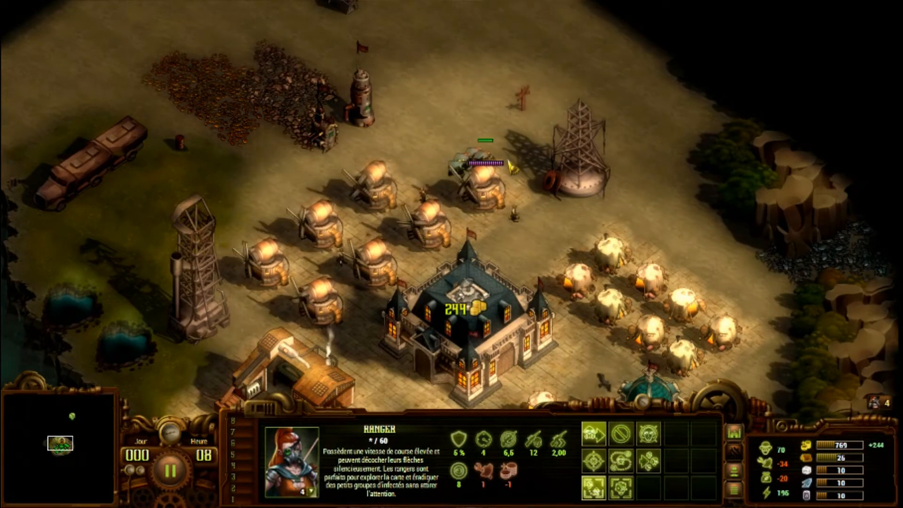
Inspect the wood mill nearest the metal tower and the command center's available options.
click(485, 188)
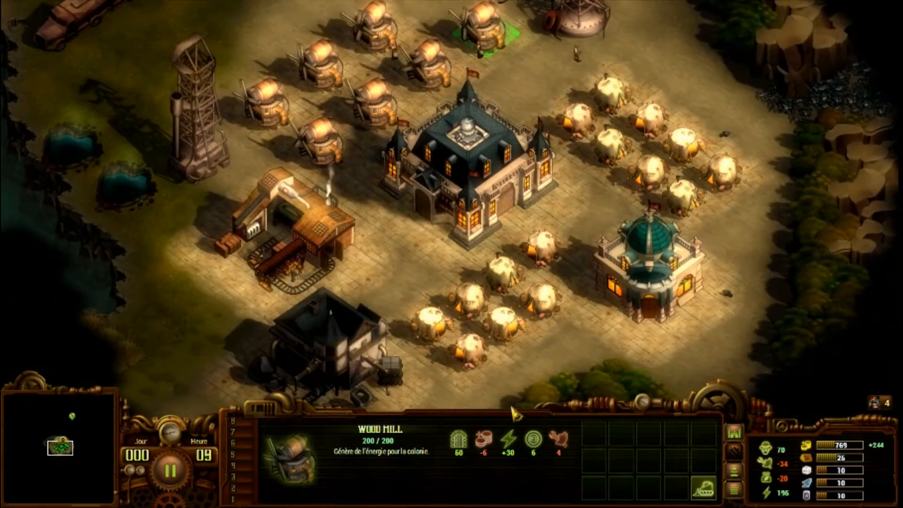
click(734, 432)
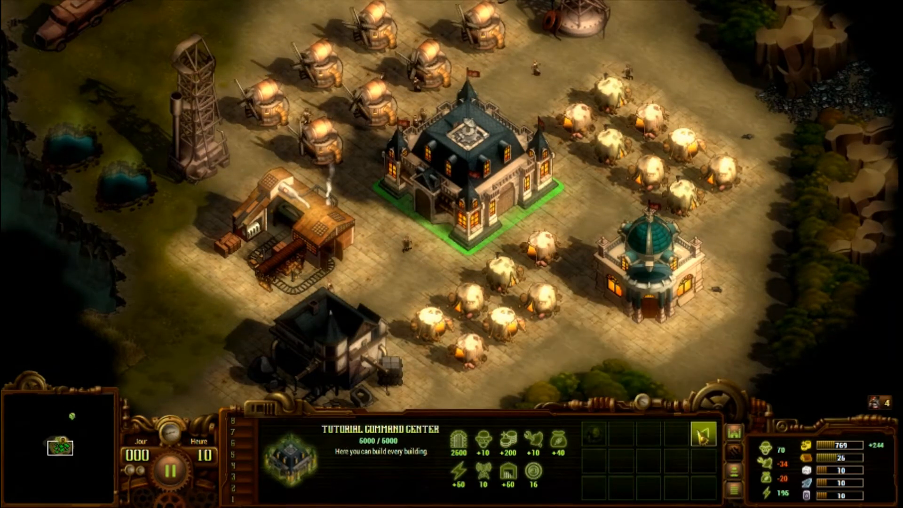
click(704, 434)
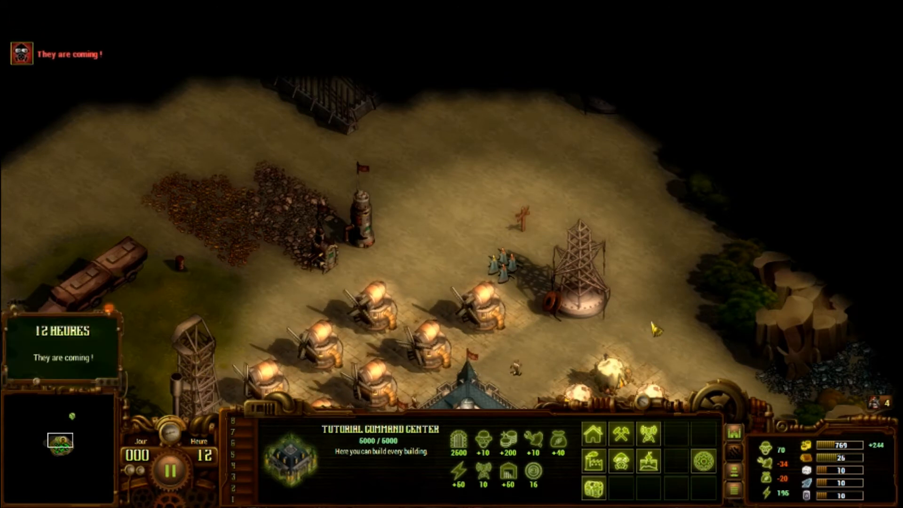
Send the rangers to attack the giant in the stake enclosure, pull them back and inspect the giant's stats.
drag(654, 326, 413, 224)
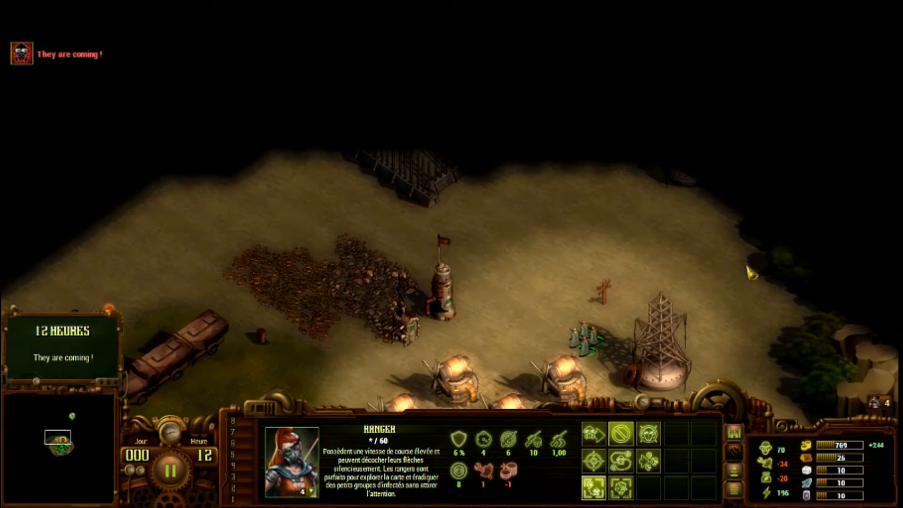
right_click(403, 255)
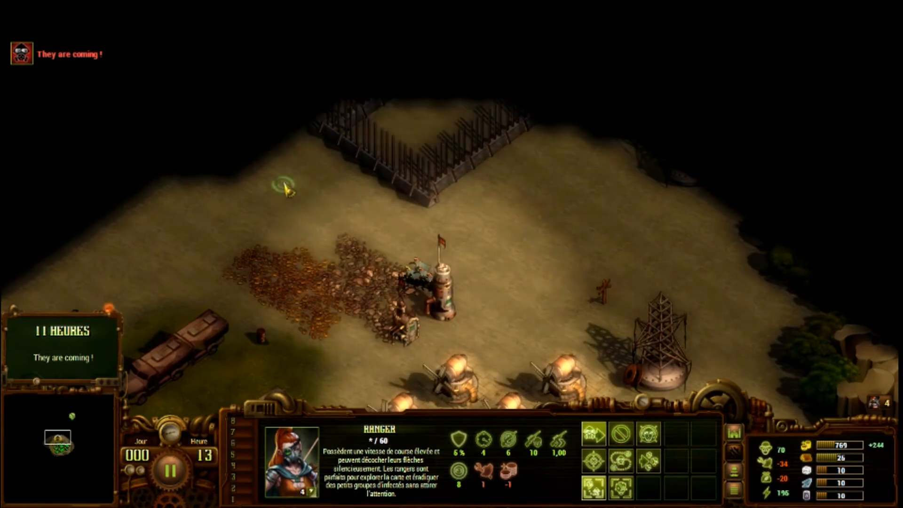
right_click(298, 154)
right_click(406, 130)
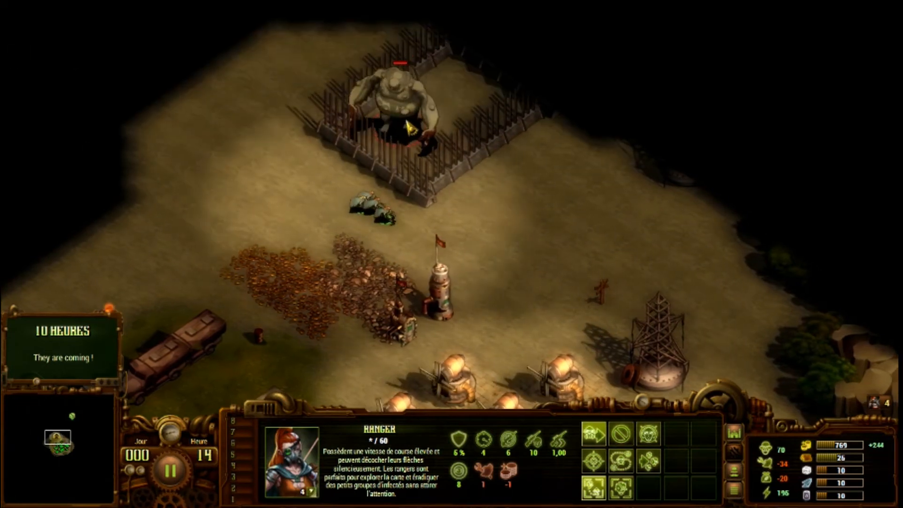
right_click(365, 264)
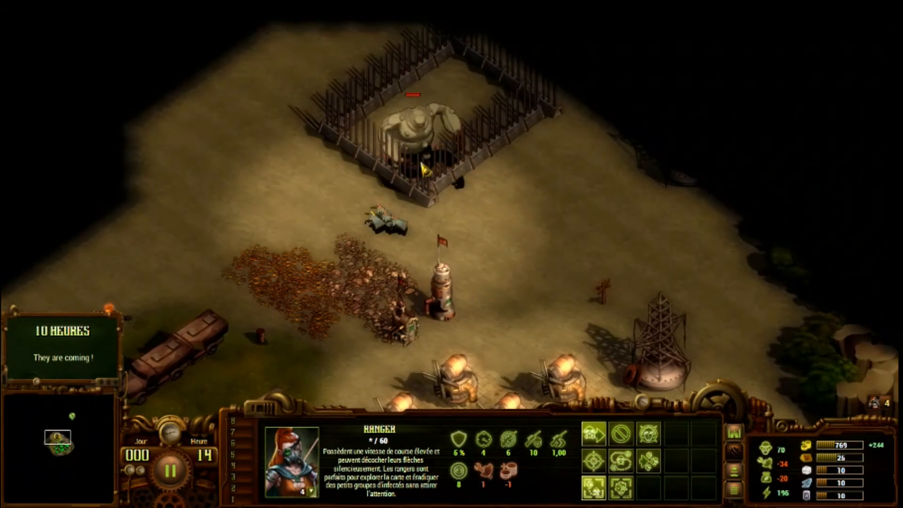
click(437, 160)
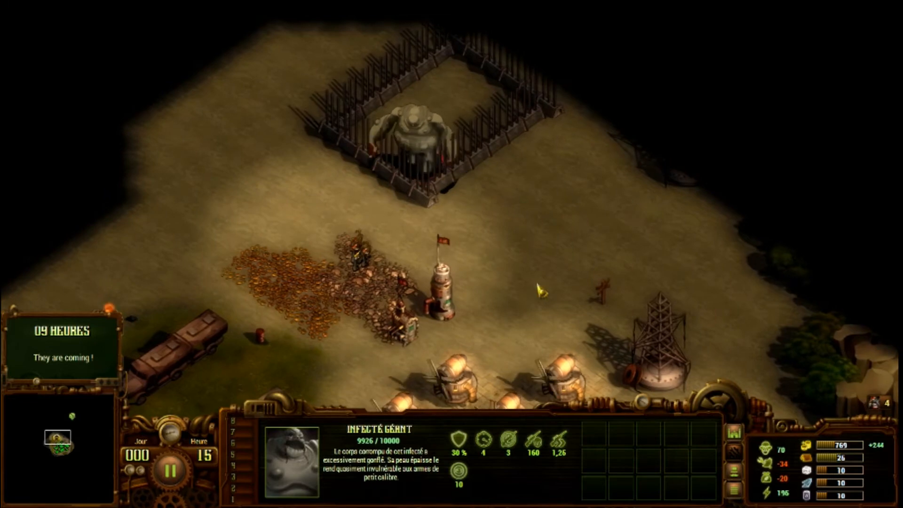
Bring the rangers back beside the command center, and save and quit the test game.
drag(549, 303, 265, 230)
right_click(438, 228)
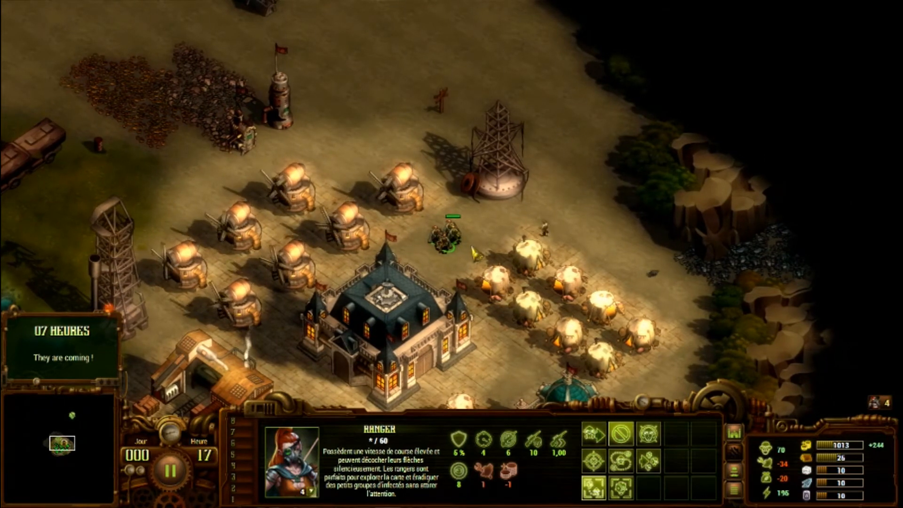
key(Escape)
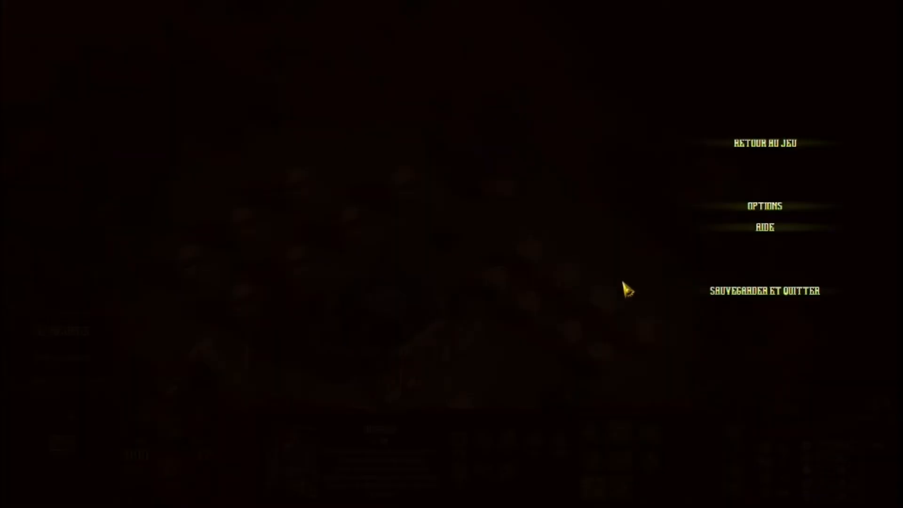
click(737, 297)
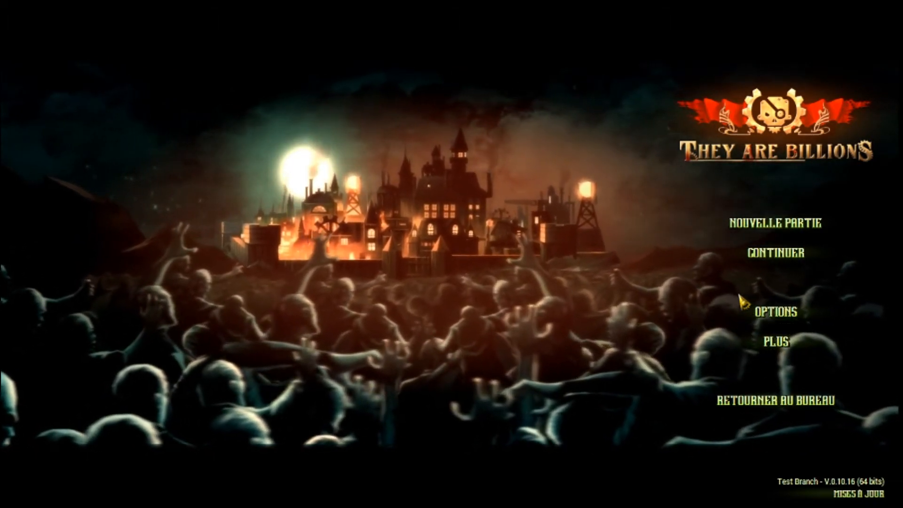
Launch the map editor from the game's main menu and open the recent project Test one.TABProject.
click(795, 343)
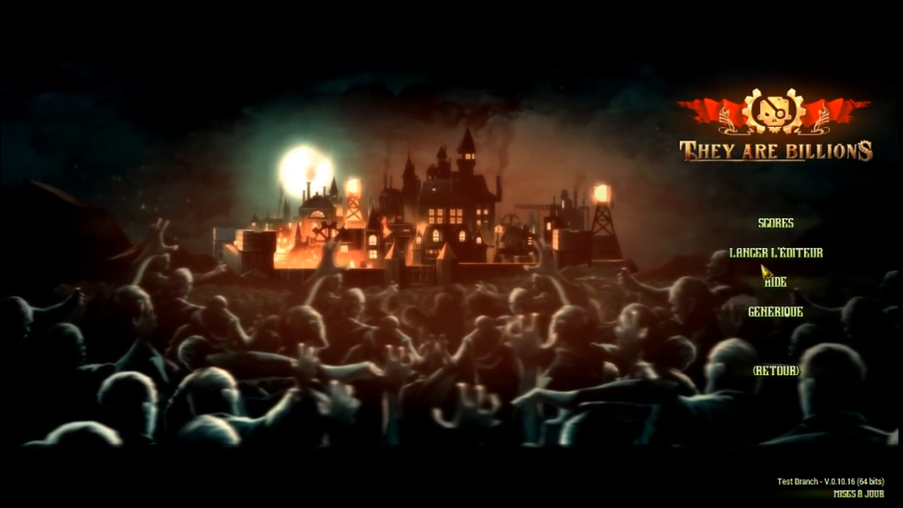
click(794, 257)
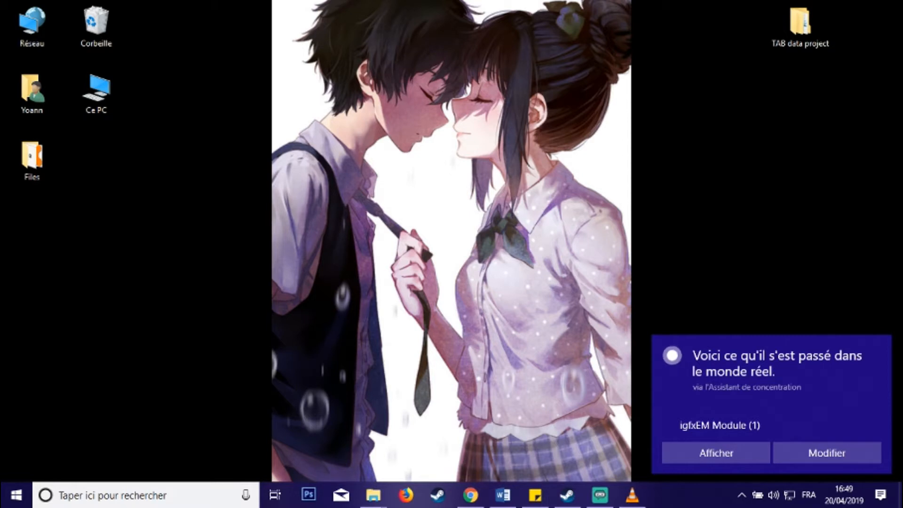
click(879, 349)
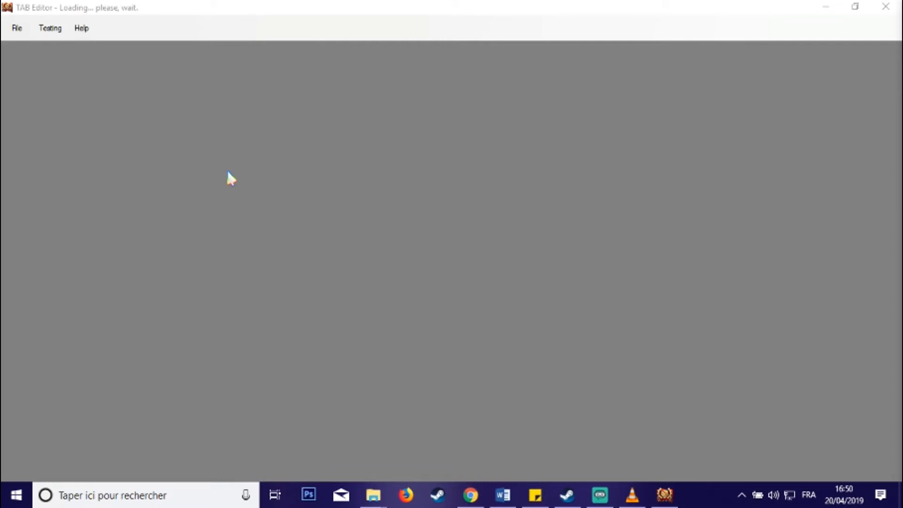
click(26, 29)
mouse_move(55, 83)
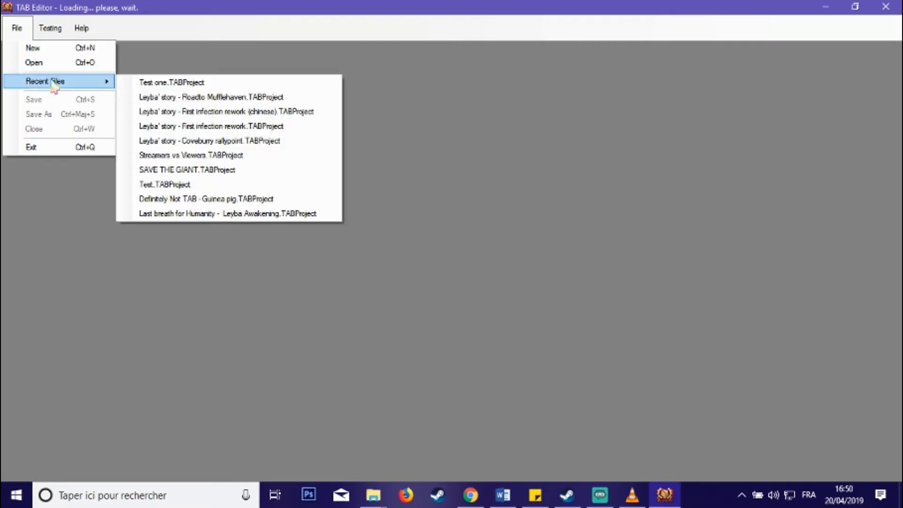
click(175, 82)
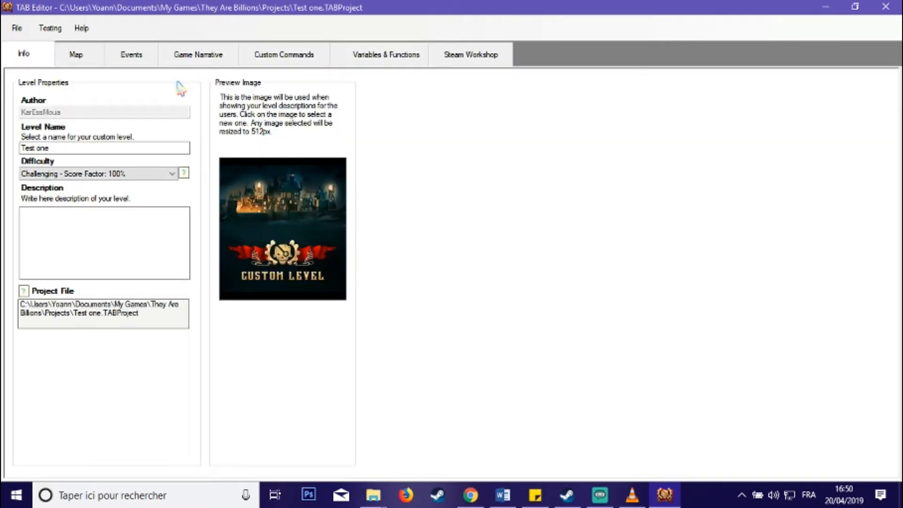
Review the definition of the custom user variable that counts ZombieGiant, then close it without changes.
click(408, 59)
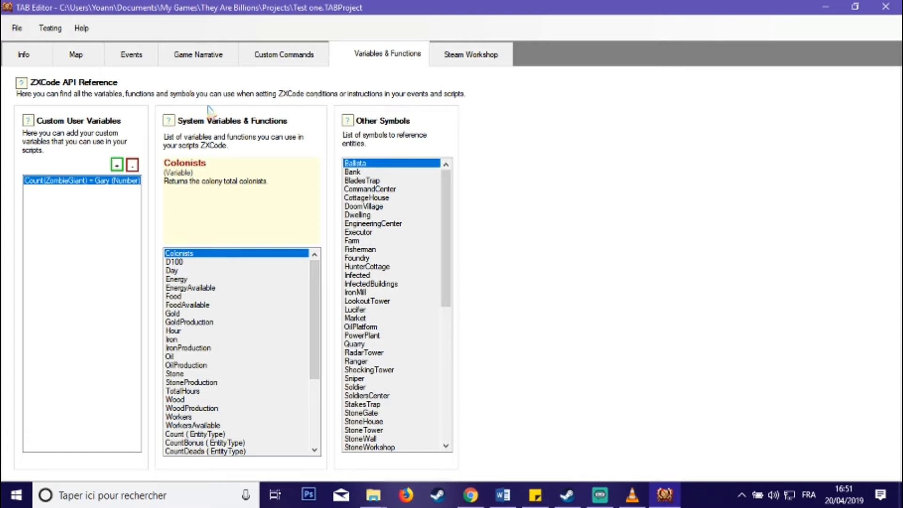
double_click(87, 182)
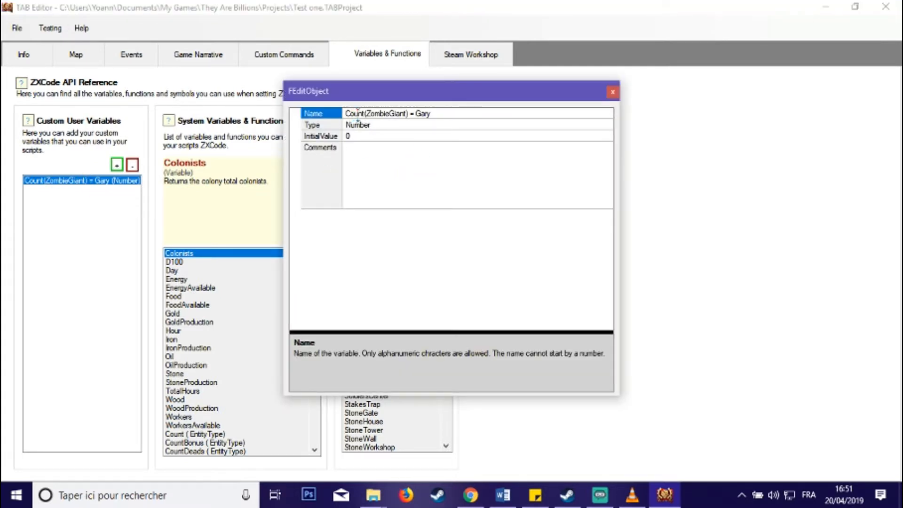
drag(364, 114, 404, 118)
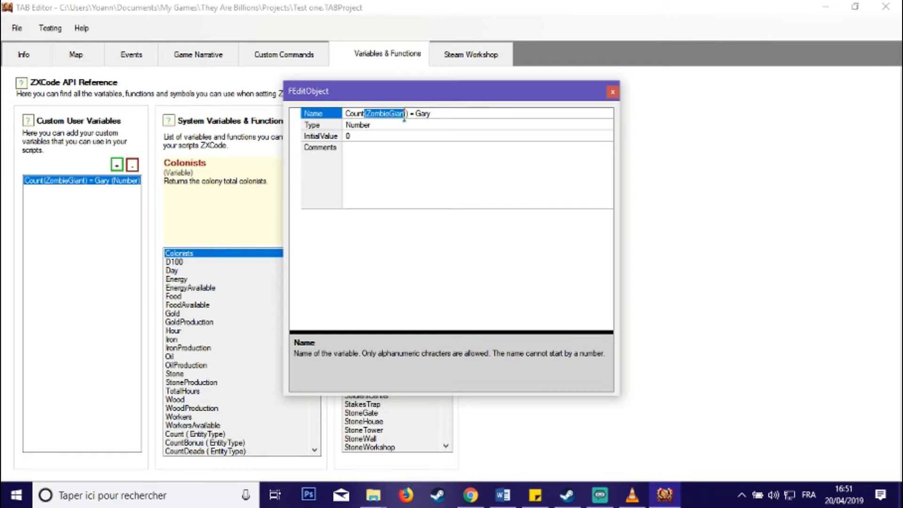
click(431, 115)
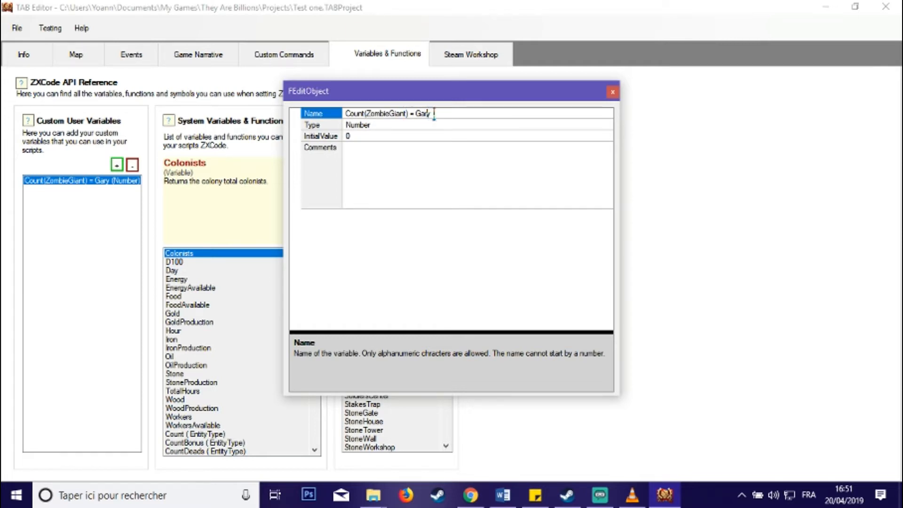
click(612, 92)
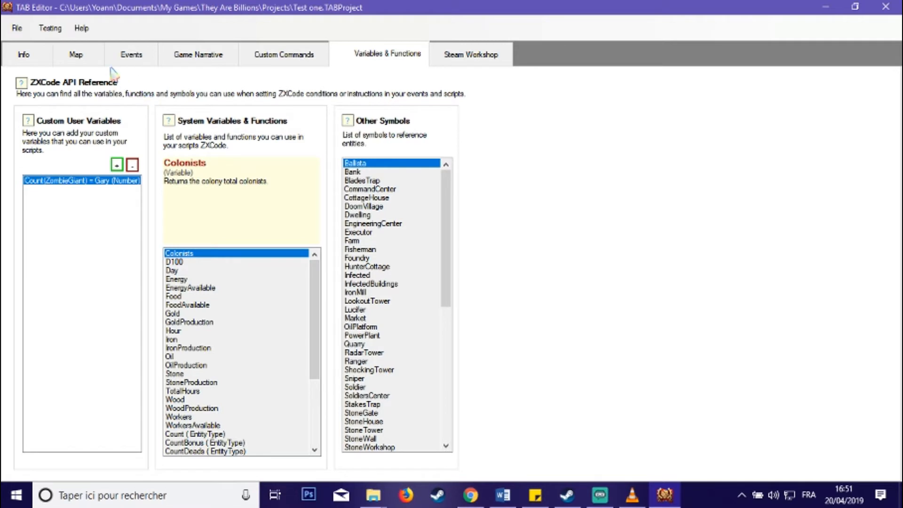
Review the scheduling of the Gary's waves event and the scheduling and script message of the Gary's death event.
click(135, 56)
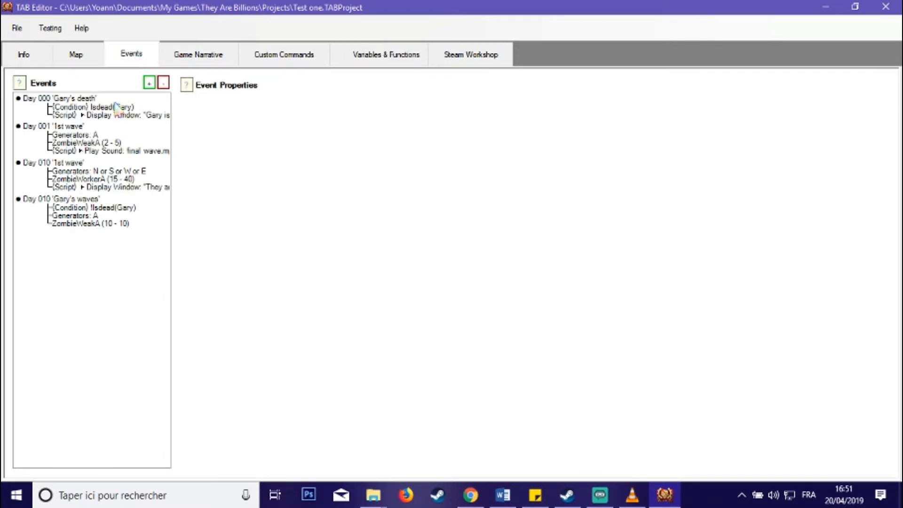
click(136, 224)
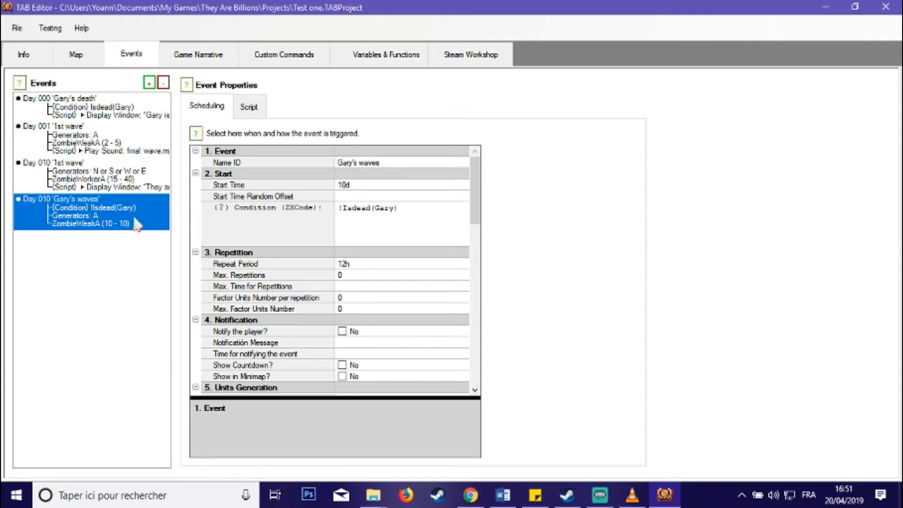
click(90, 104)
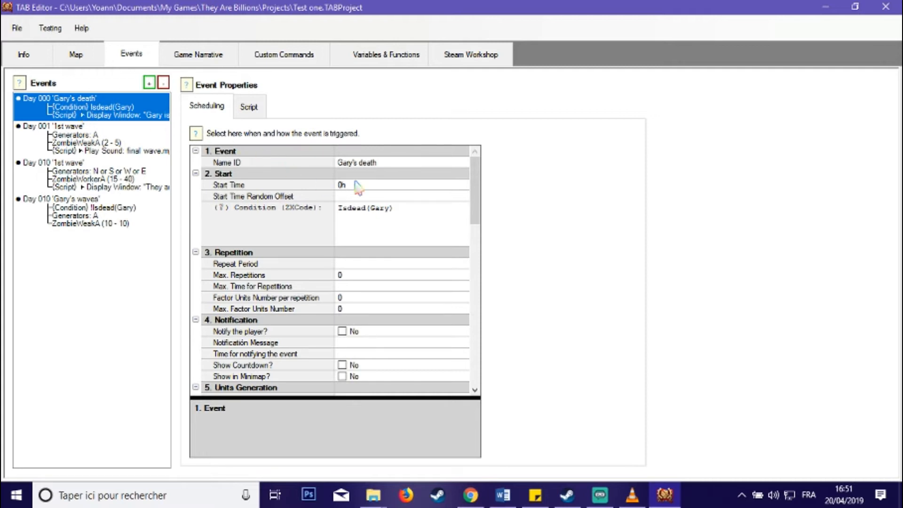
click(254, 111)
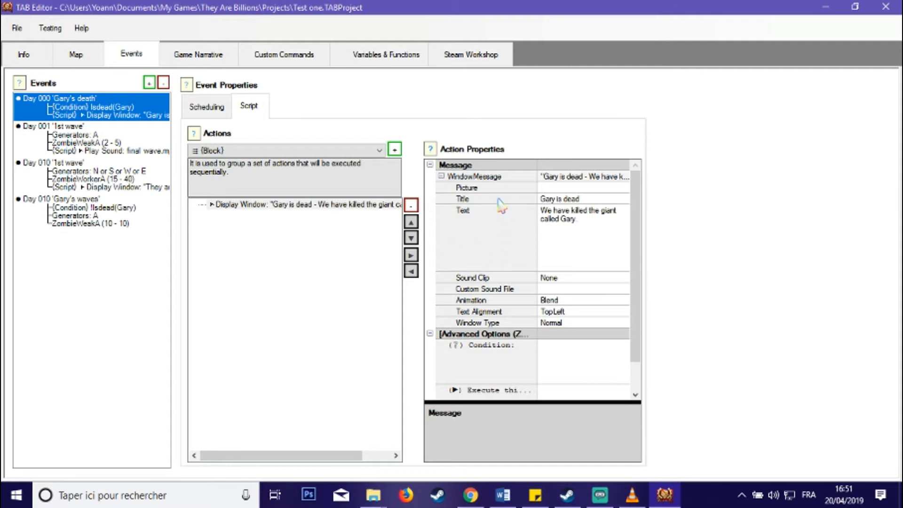
click(305, 227)
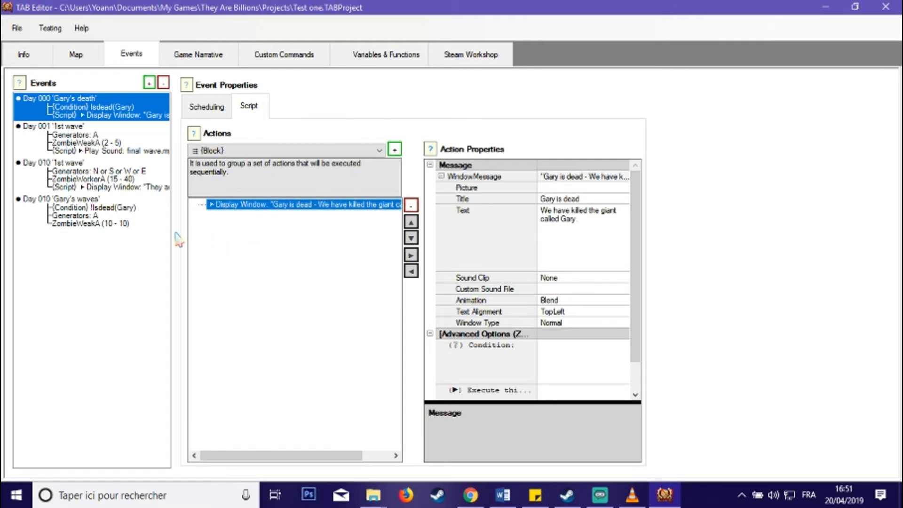
click(214, 116)
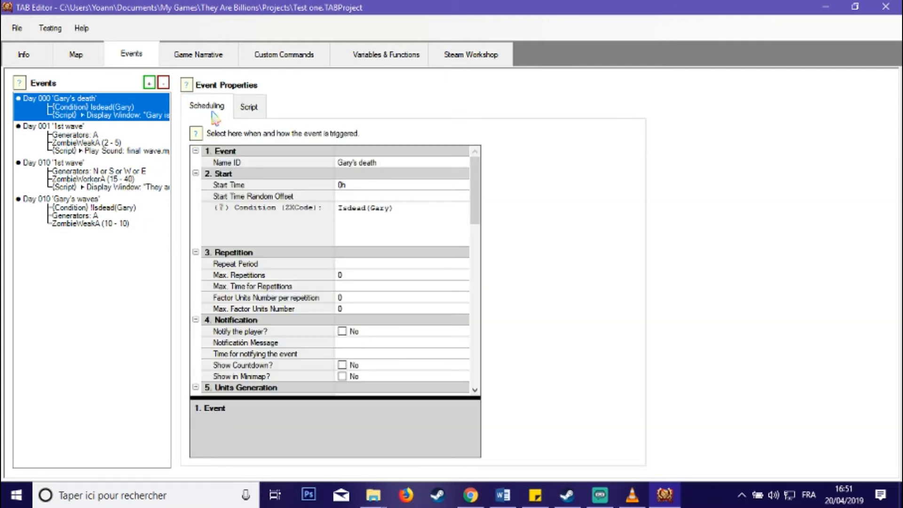
Examine the start time and the negated ZXCode condition of the Gary's waves event.
click(116, 213)
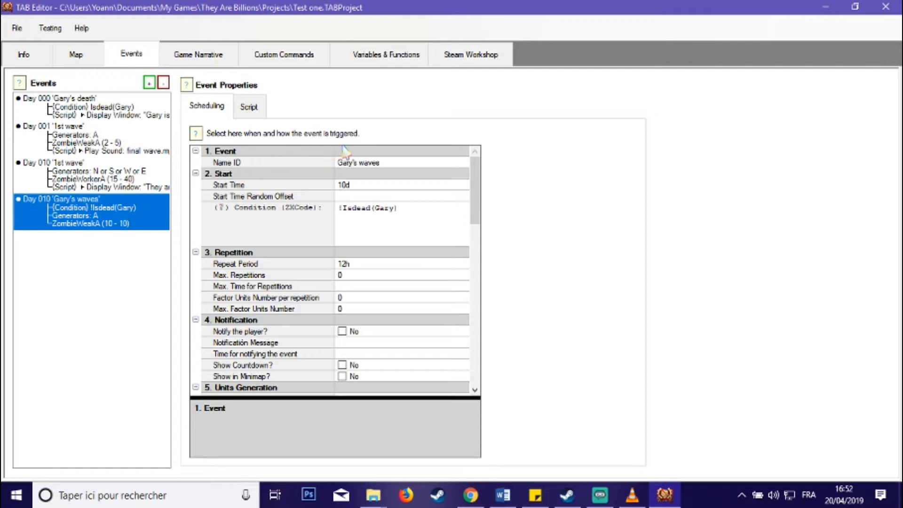
click(370, 186)
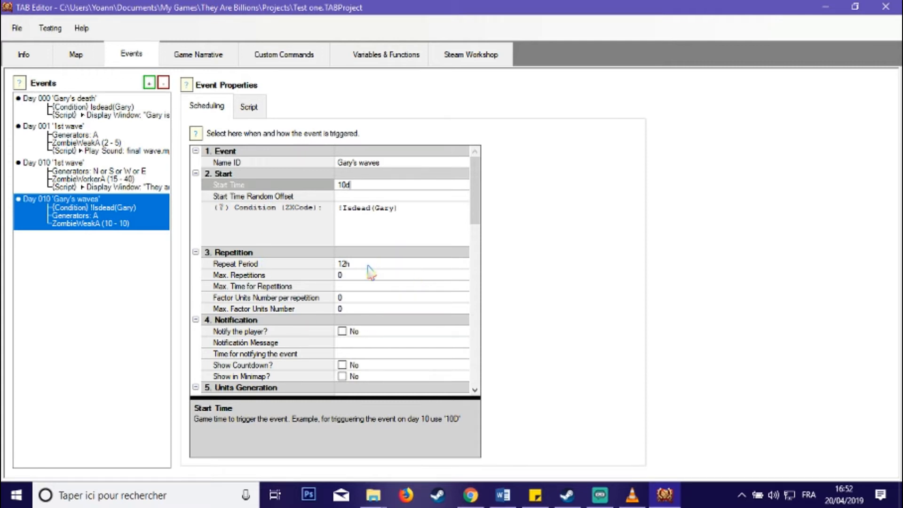
click(379, 218)
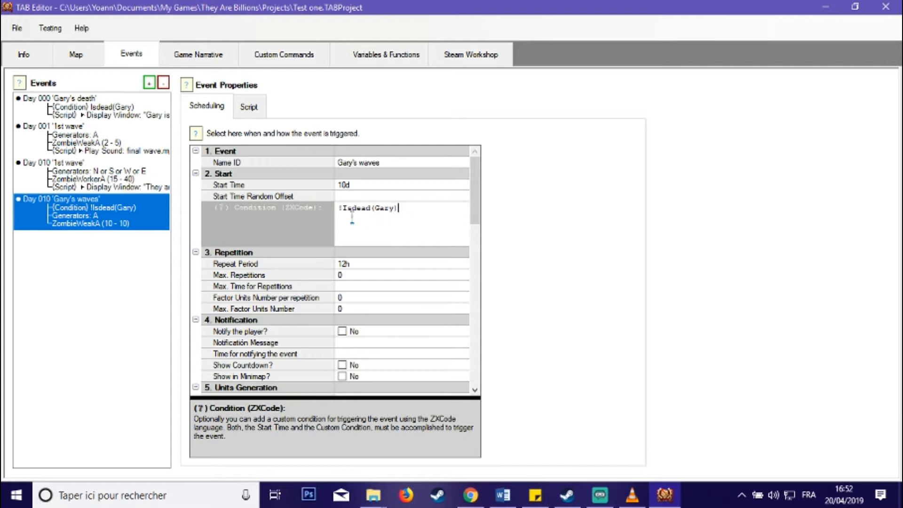
drag(343, 210, 336, 211)
click(361, 225)
Compare the ZXCode condition of the Gary's death event with the one of the Gary's waves event.
click(143, 99)
click(347, 215)
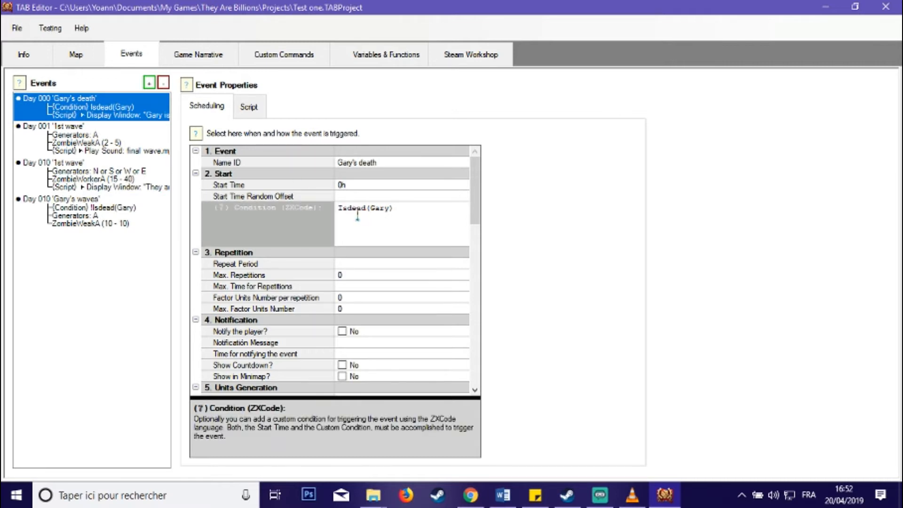
drag(337, 211, 412, 219)
click(411, 219)
click(149, 216)
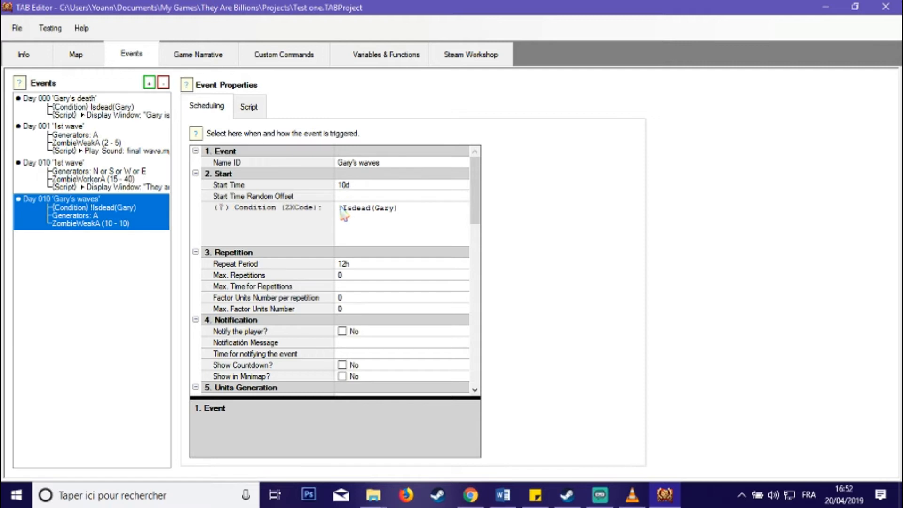
click(353, 217)
click(414, 214)
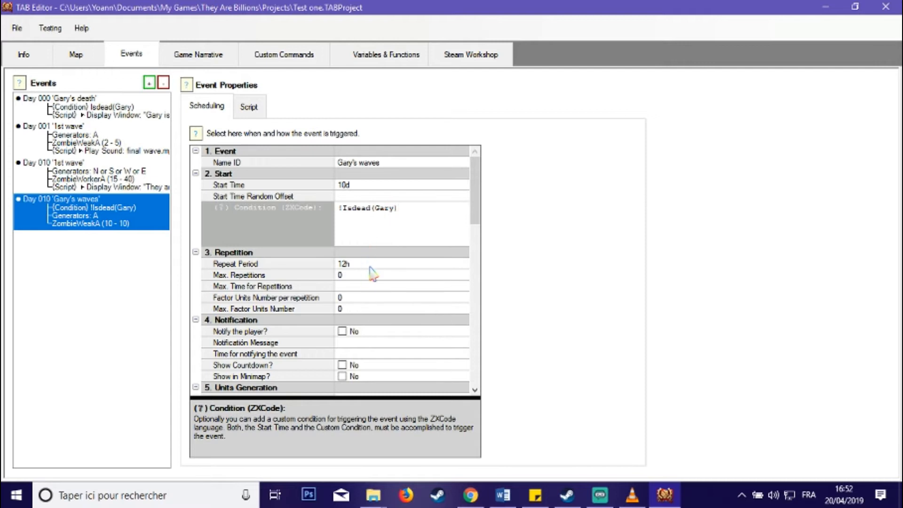
Check the generator and unit group settings of the Gary's waves event.
drag(476, 183, 478, 237)
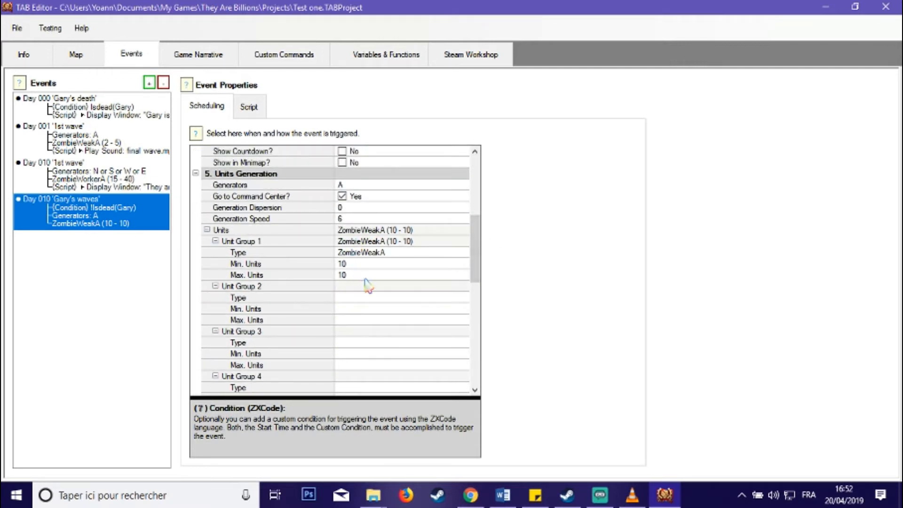
click(384, 184)
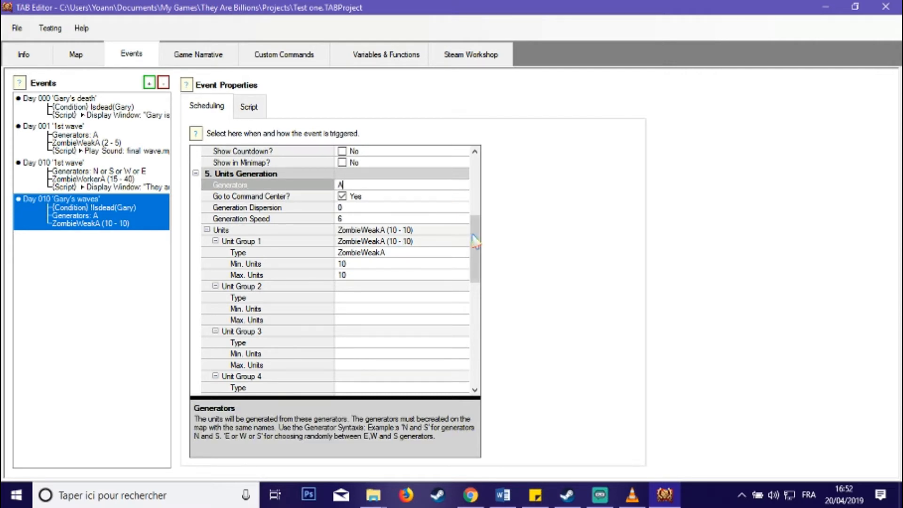
drag(475, 224, 475, 153)
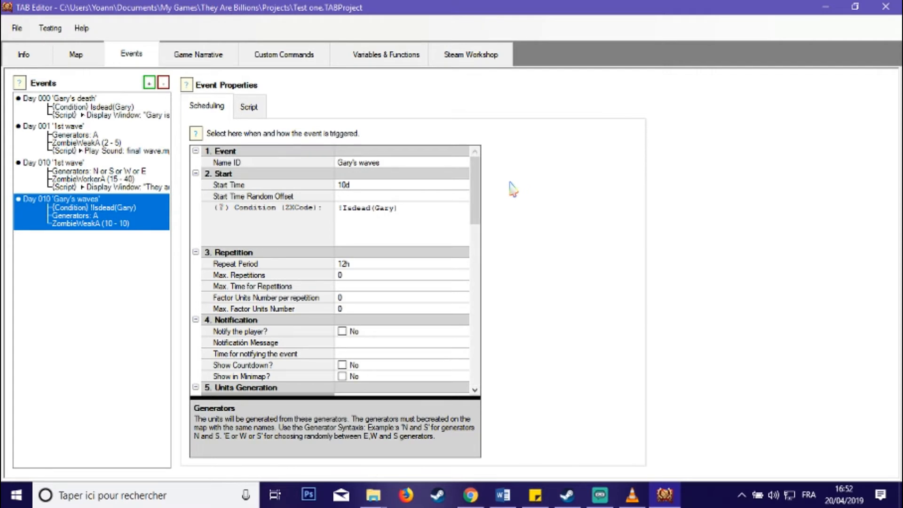
Look over the custom variables again and recheck the conditions of the Gary's death and Gary's waves events.
click(403, 60)
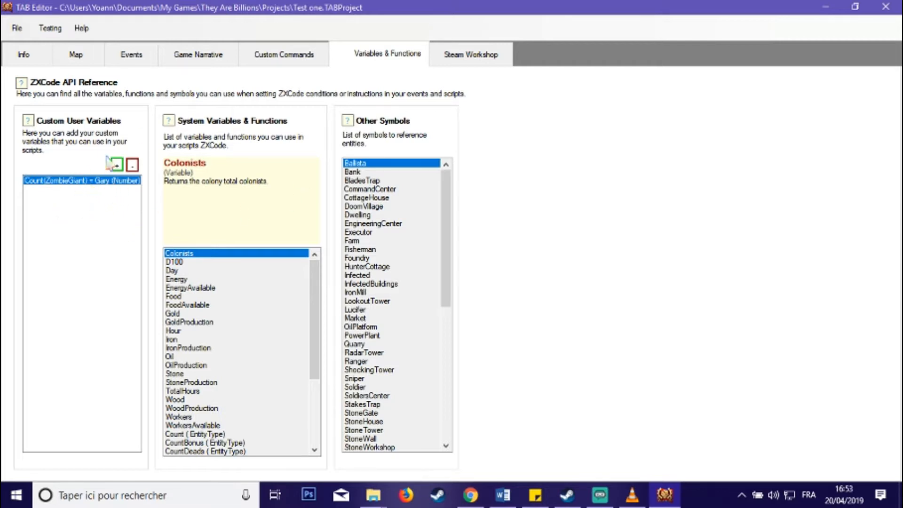
click(132, 57)
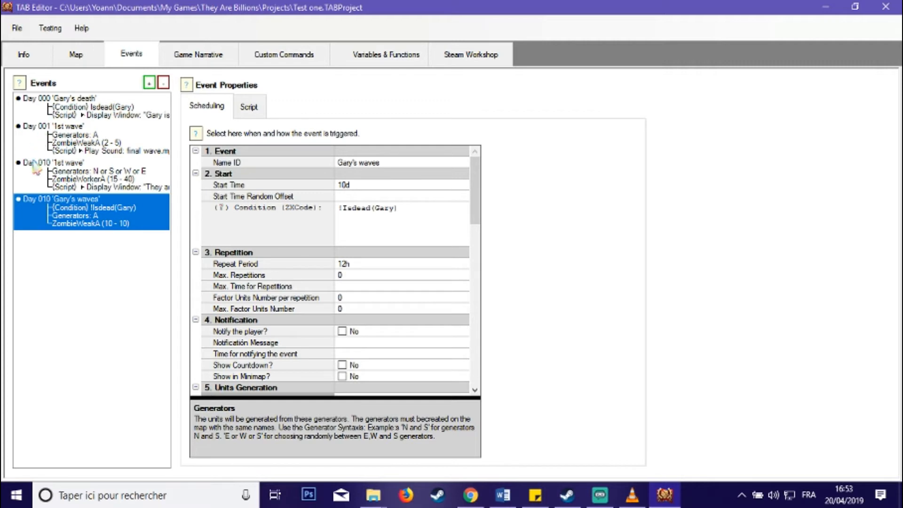
click(102, 107)
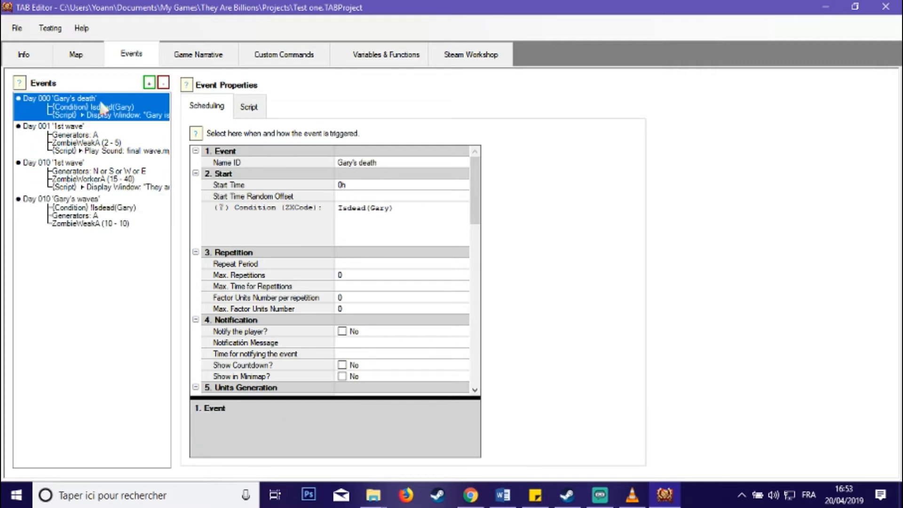
click(113, 218)
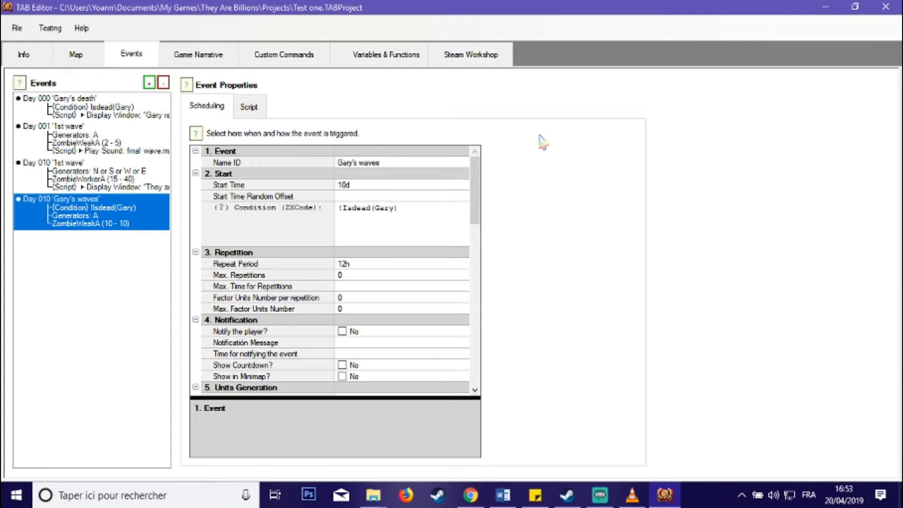
Add a custom user variable named "Count(cottagehouse) == 10".
click(386, 54)
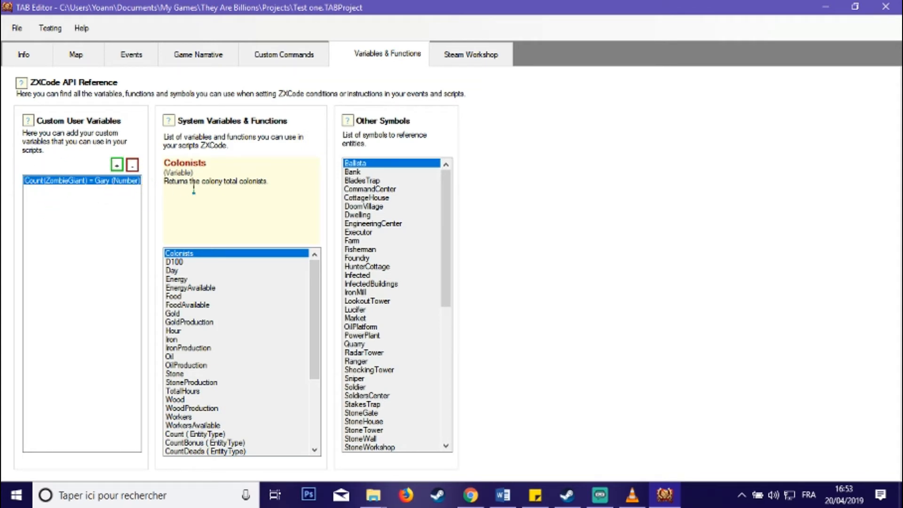
click(208, 190)
click(226, 162)
click(118, 164)
click(390, 113)
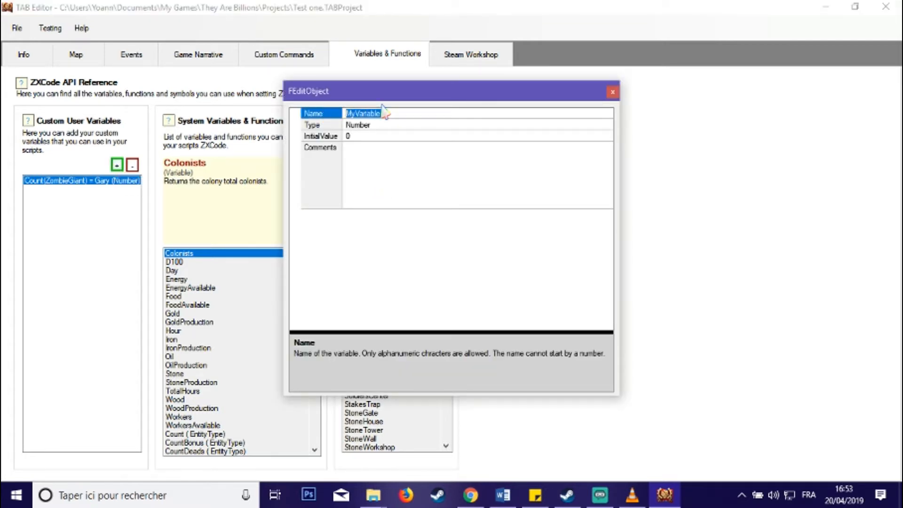
text(Count()
drag(437, 92, 640, 71)
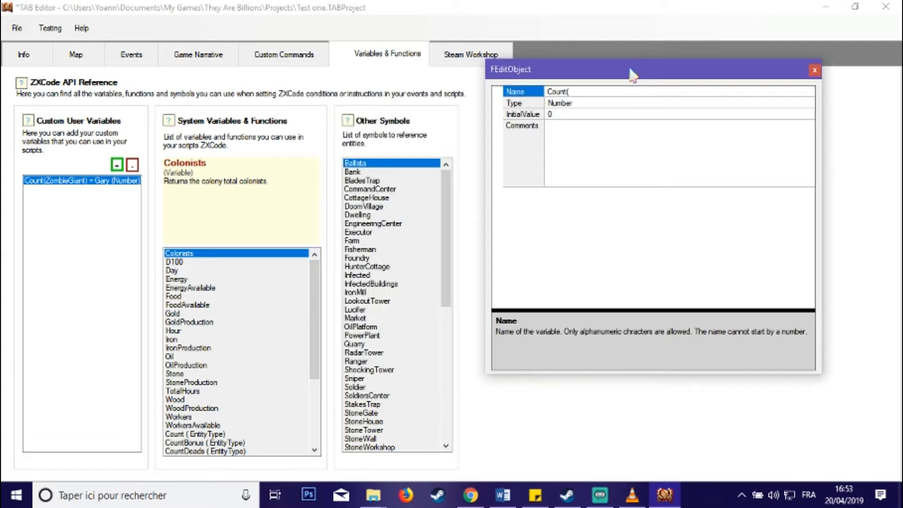
text(cottagehouse) == 10)
click(815, 70)
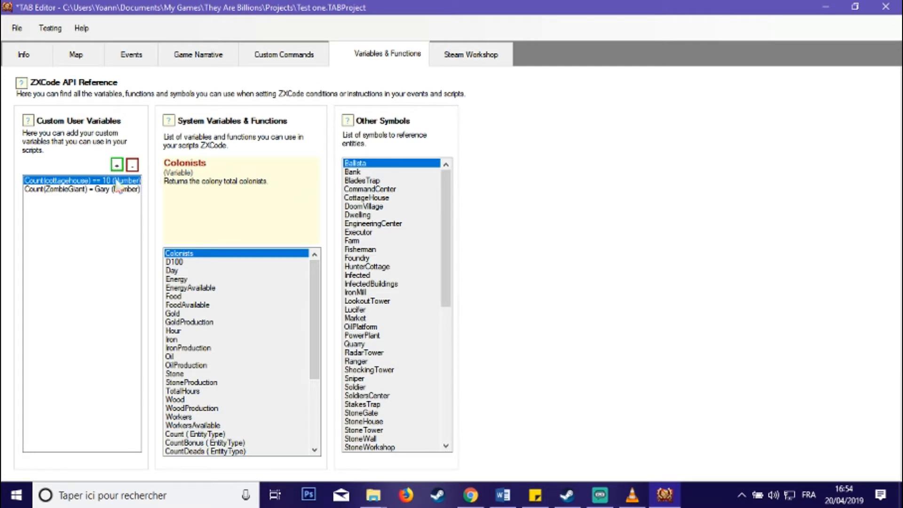
Create a new event and add a Give / Remove Resources to Colony action to its script.
click(131, 54)
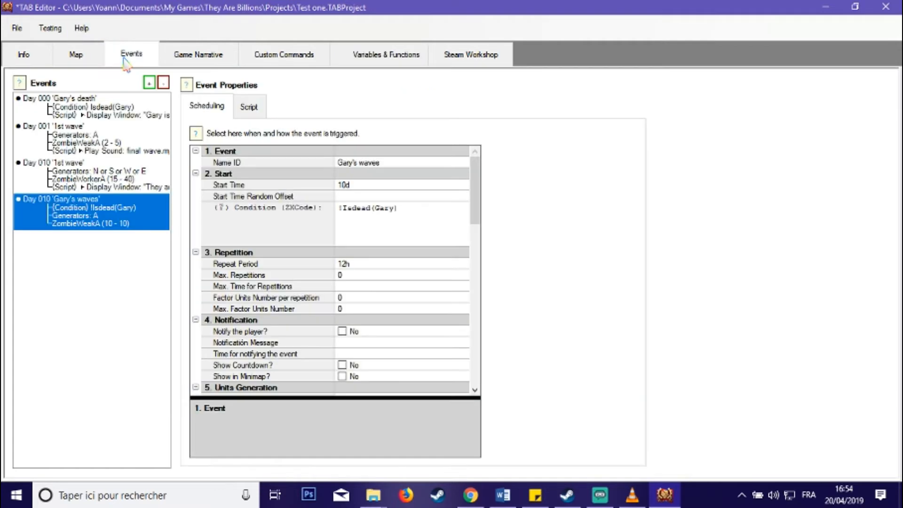
click(149, 84)
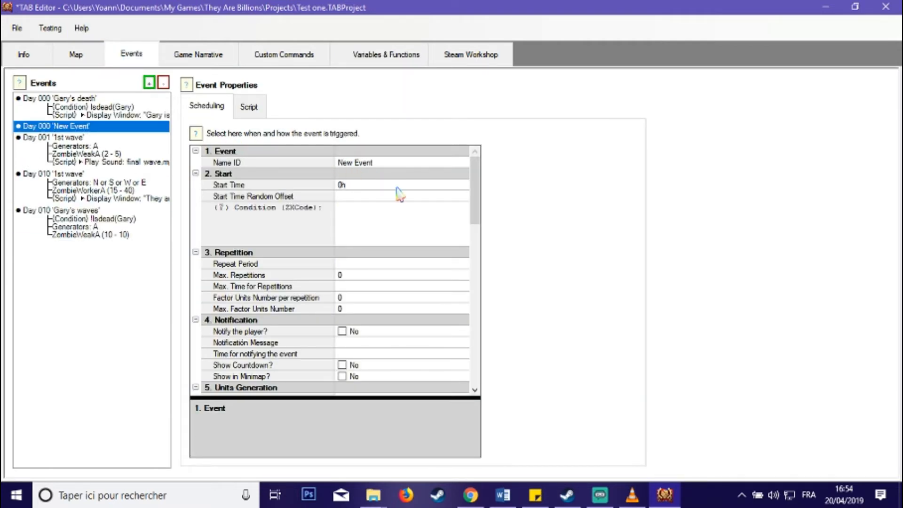
click(254, 111)
click(276, 150)
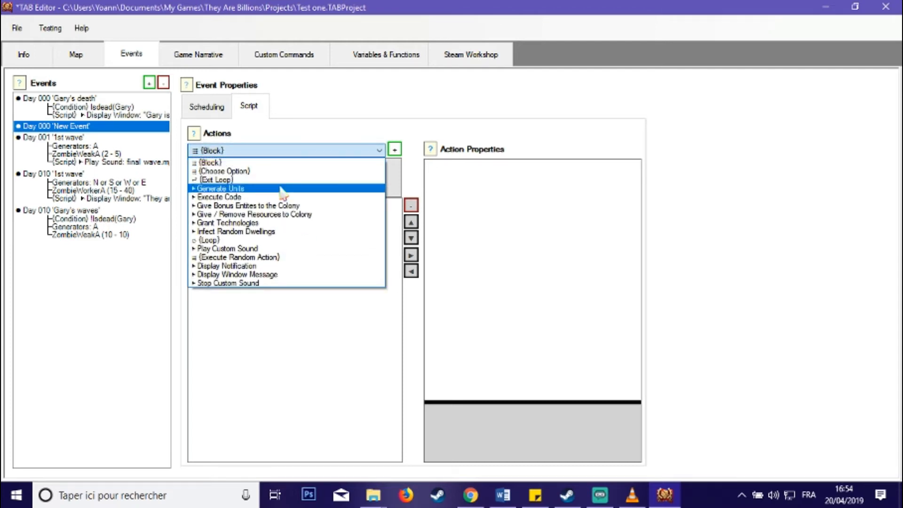
click(291, 216)
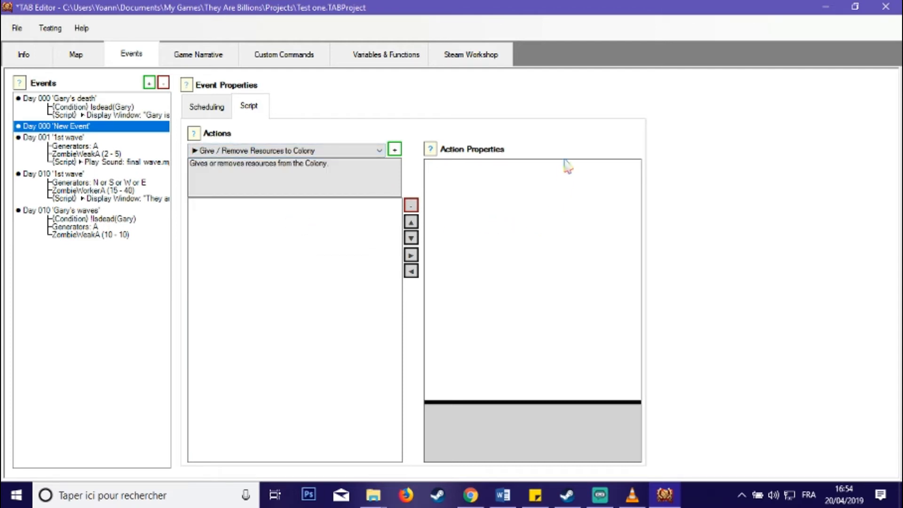
click(394, 151)
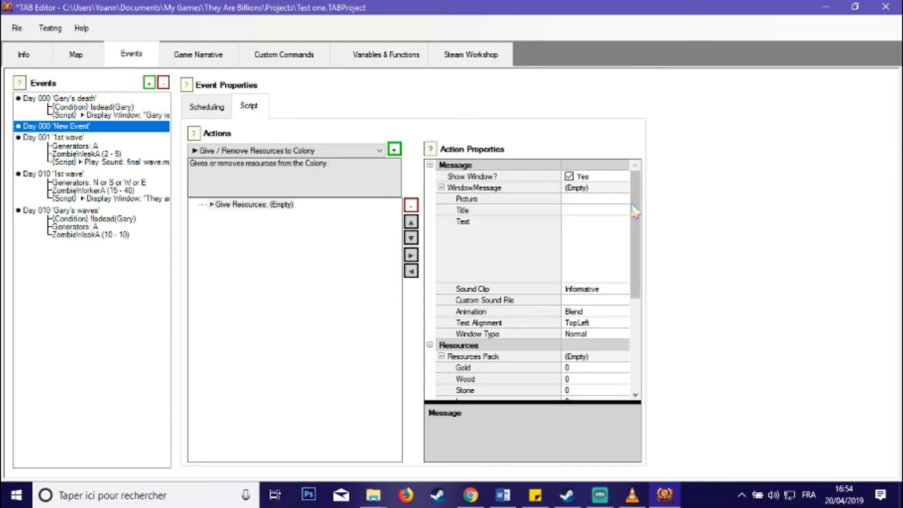
Set the gold amount in the new action's resources pack to 500.
scroll(640, 268, down, 2)
scroll(641, 272, down, 1)
click(576, 222)
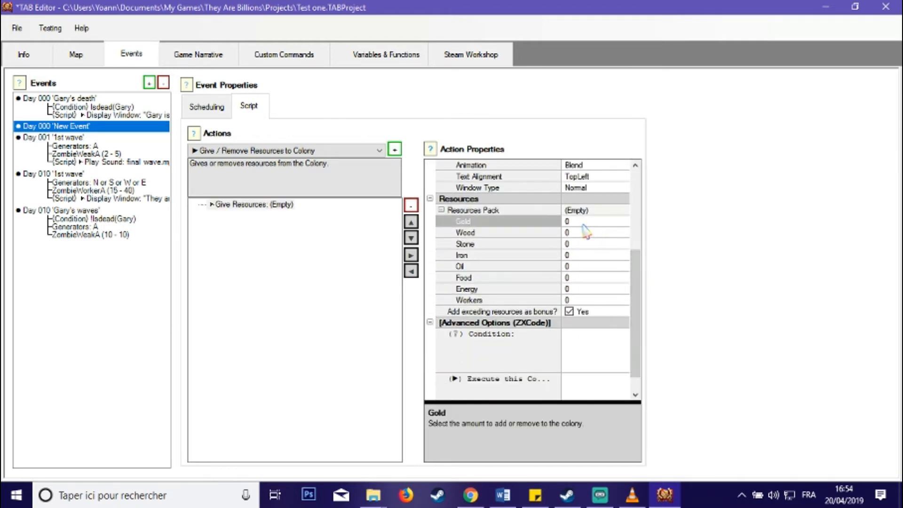
drag(574, 222, 535, 213)
text(500)
Enter Count(cottagehouse) == 10 as the ZXCode condition of the 500 gold resource action.
click(596, 338)
text(Coun)
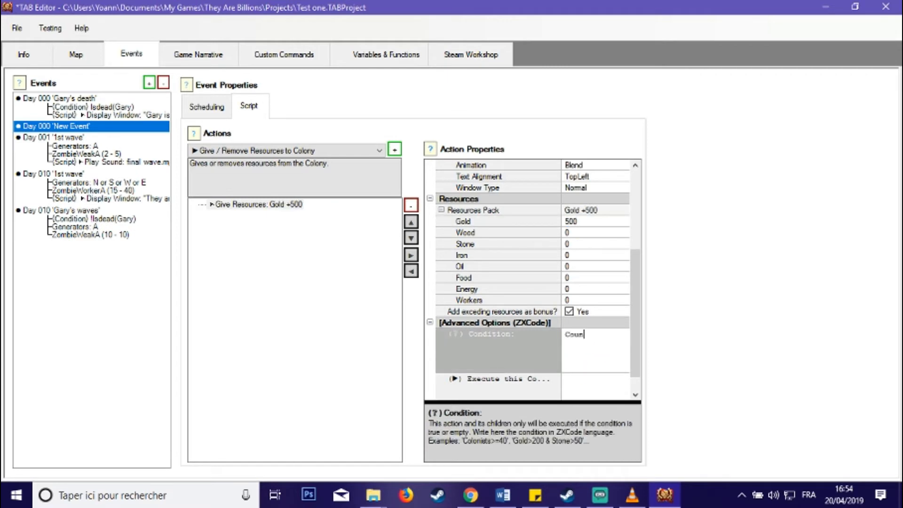
text(cottahebo)
key(BackSpace)
key(BackSpace)
key(BackSpace)
key(BackSpace)
text(gehouse) == 10)
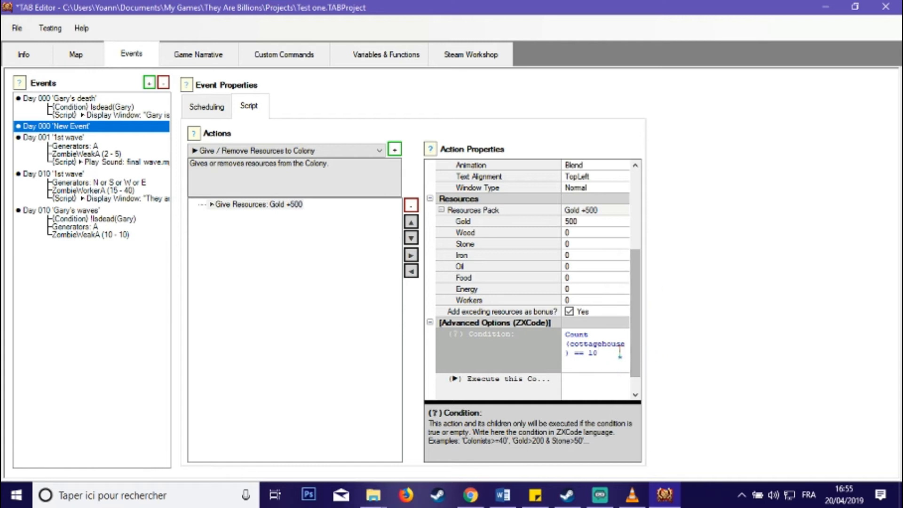
drag(609, 349, 566, 325)
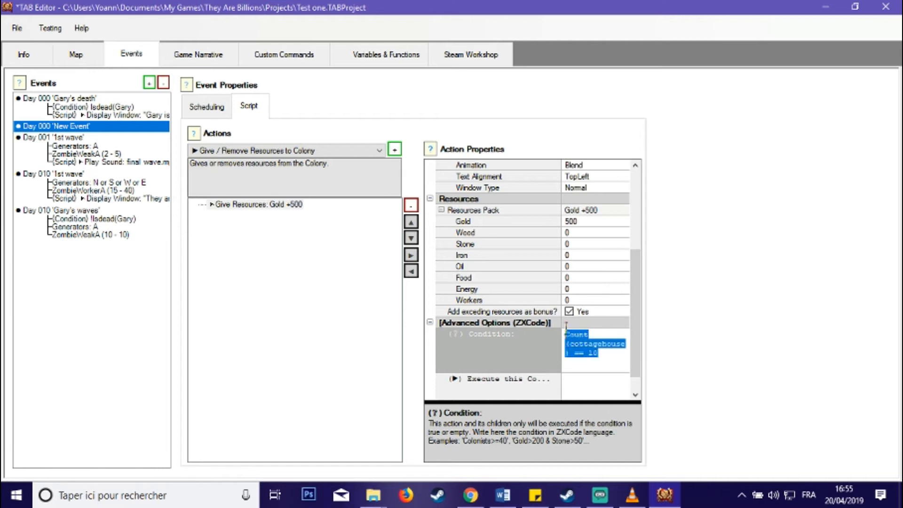
click(609, 354)
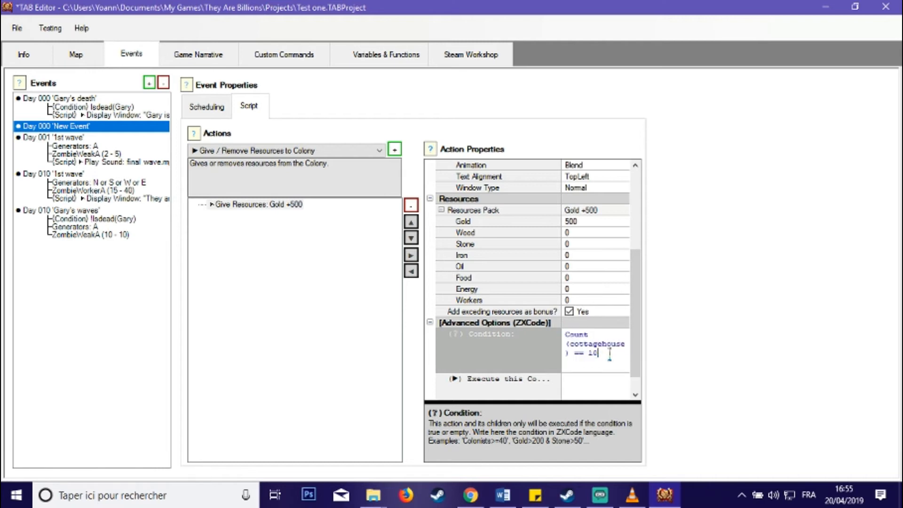
click(607, 221)
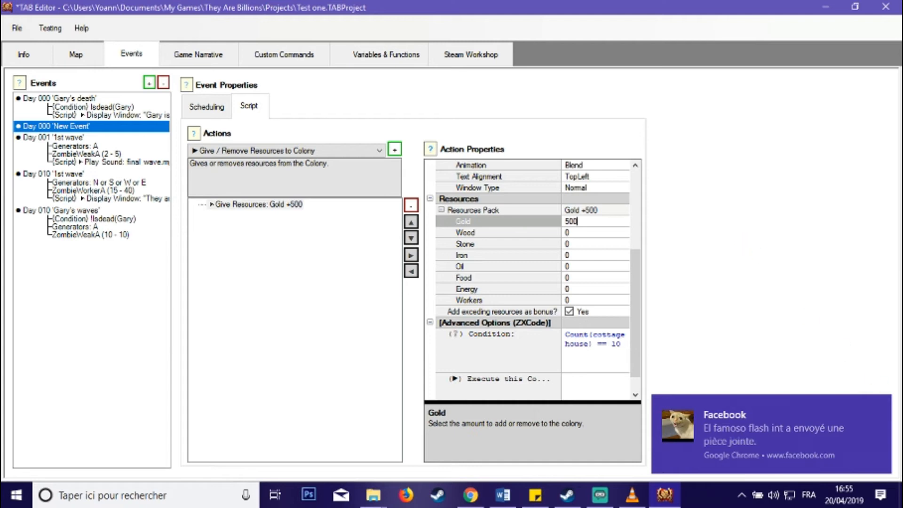
click(877, 400)
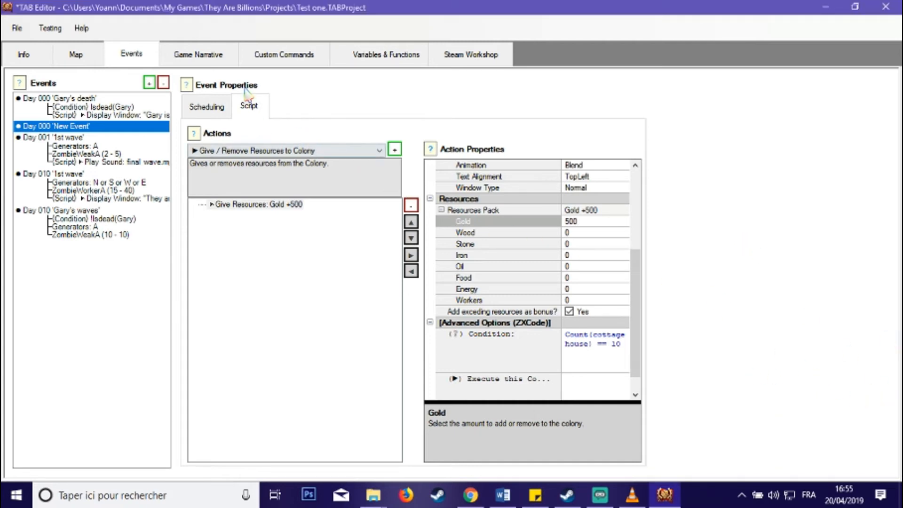
Look up the description of the IsDead function in the ZXCode reference and check the Gary custom variable.
click(362, 55)
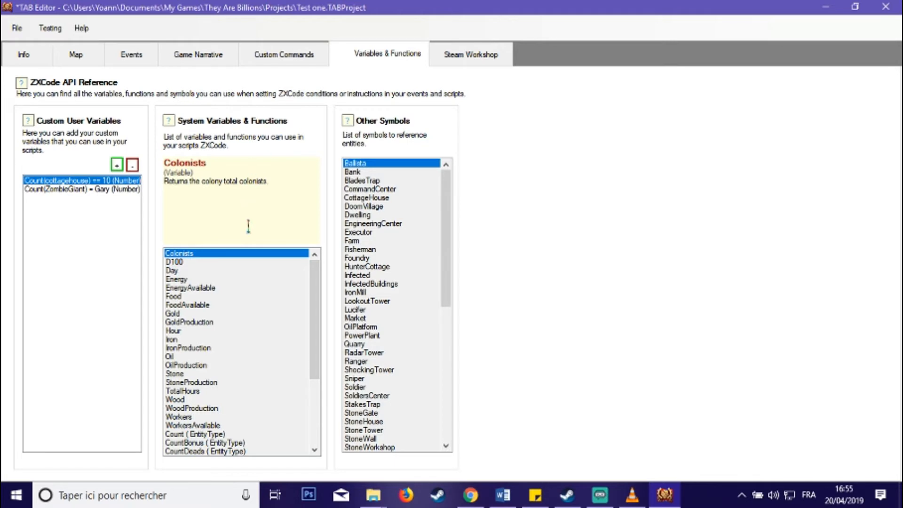
scroll(274, 269, down, 4)
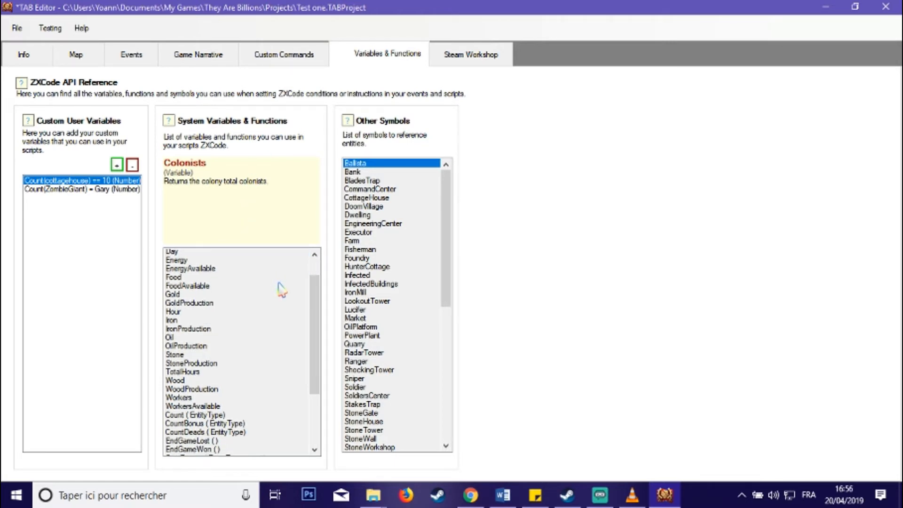
scroll(281, 289, down, 1)
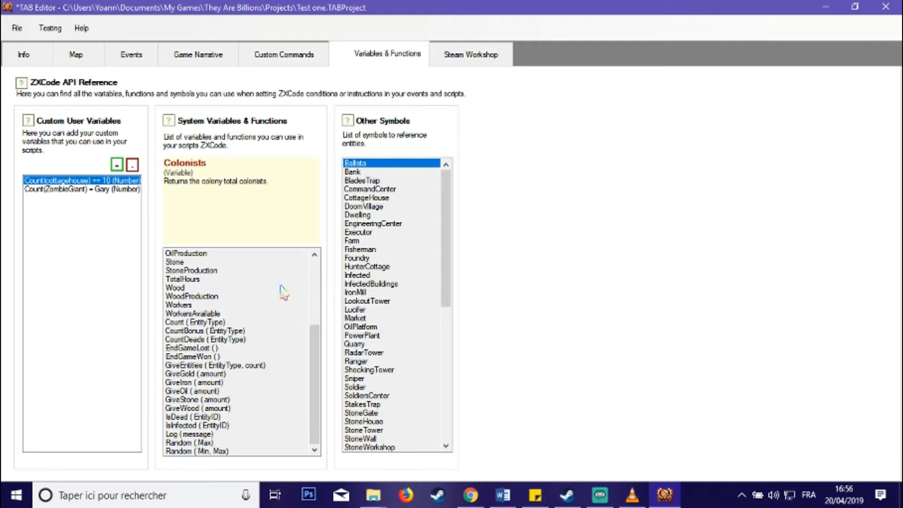
click(215, 415)
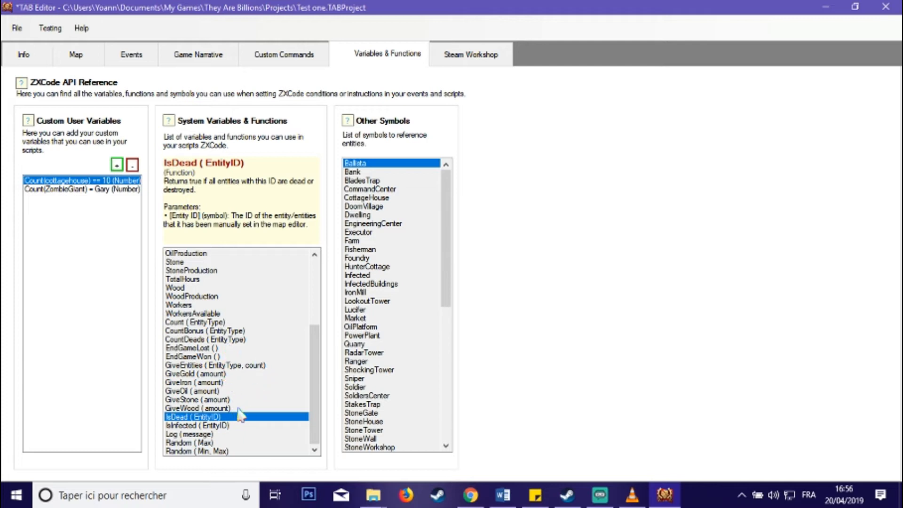
click(78, 191)
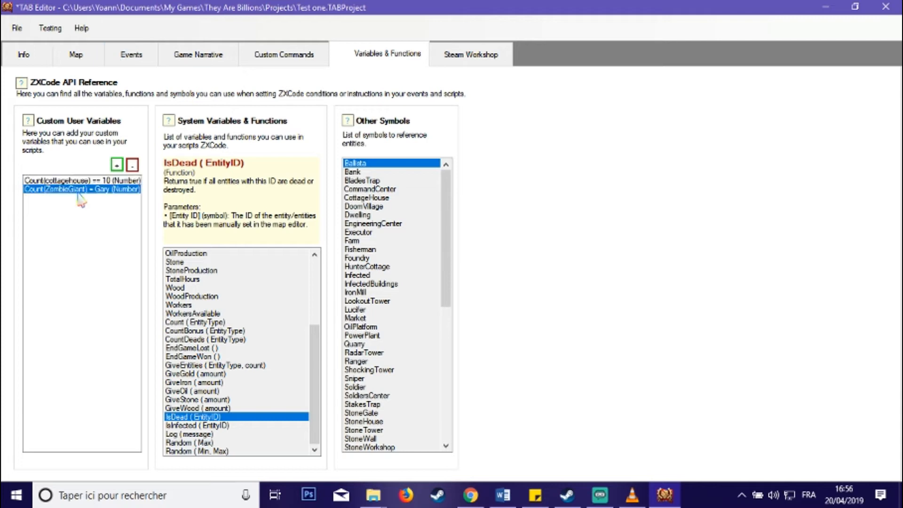
Recheck the scheduling condition of the Gary's death event and look over the custom commands and system variables.
click(108, 55)
click(97, 100)
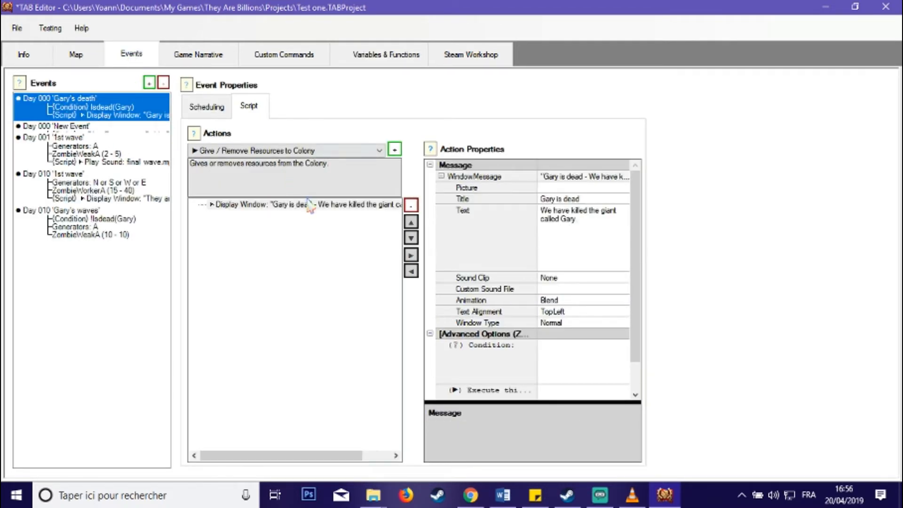
click(207, 107)
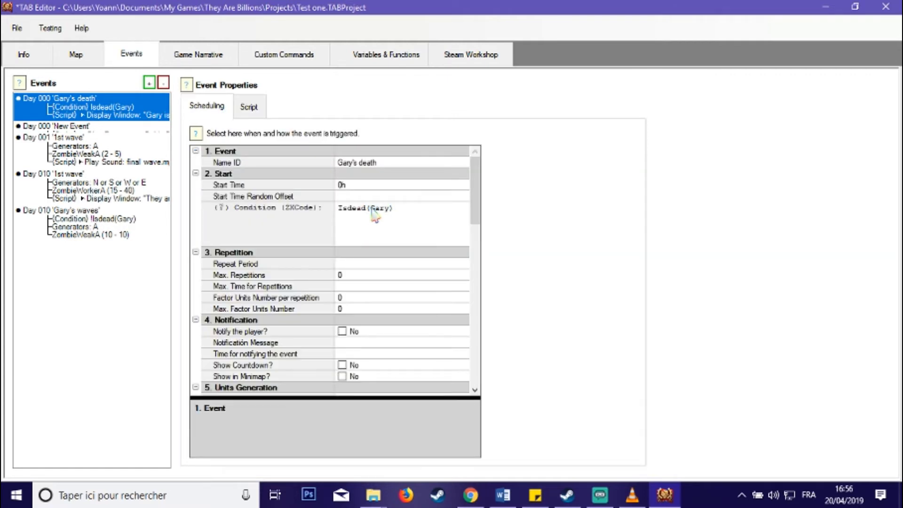
click(293, 57)
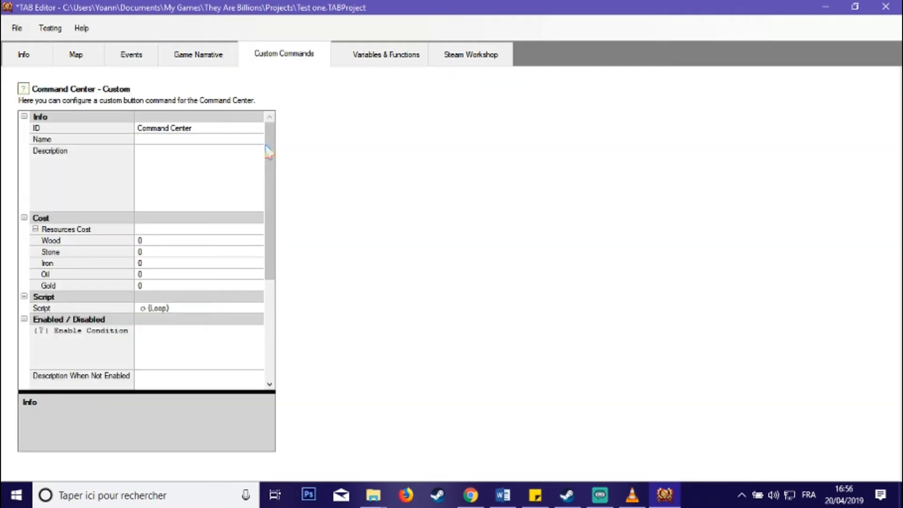
click(402, 57)
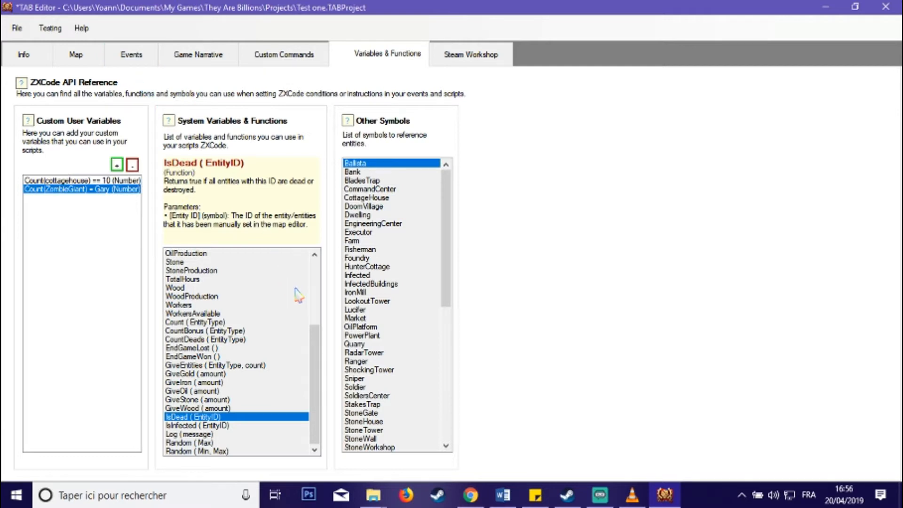
scroll(298, 295, up, 4)
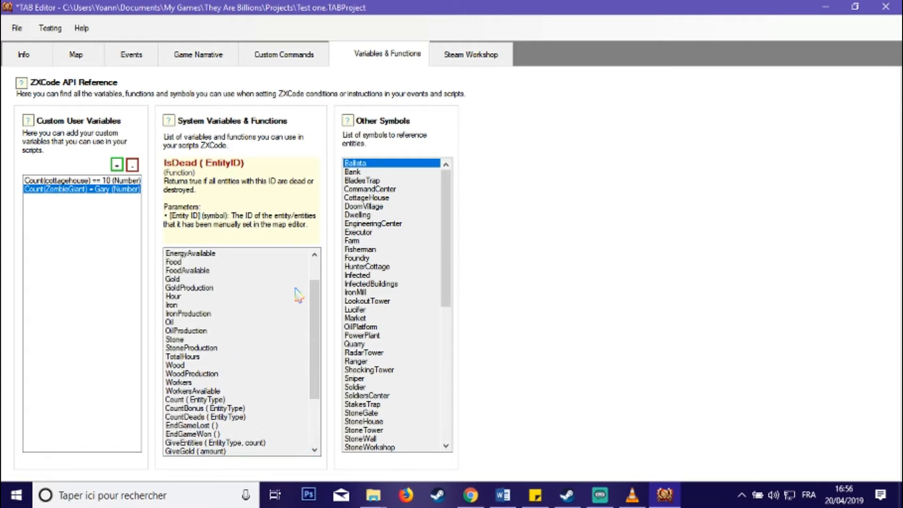
scroll(298, 295, up, 1)
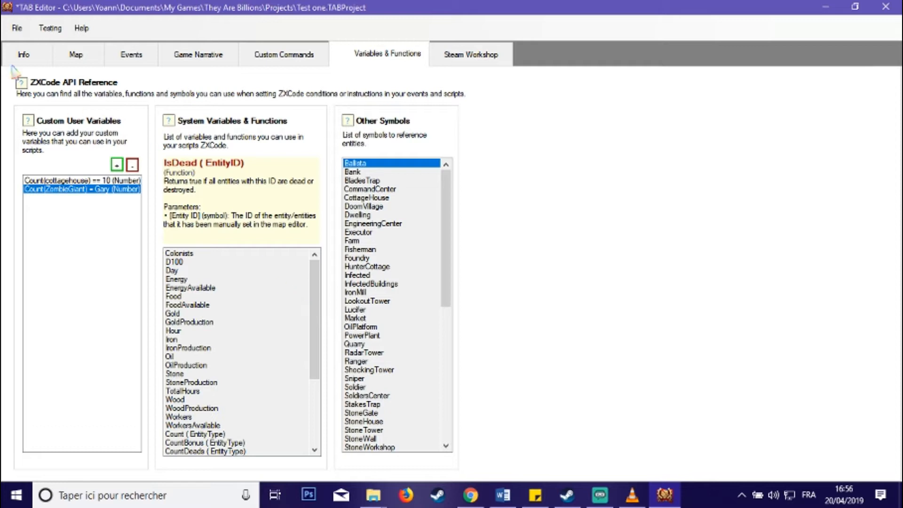
Save the current project and try to open the recent project "Leyba' story - Coveburry rallypoint".
click(15, 28)
click(34, 99)
click(17, 28)
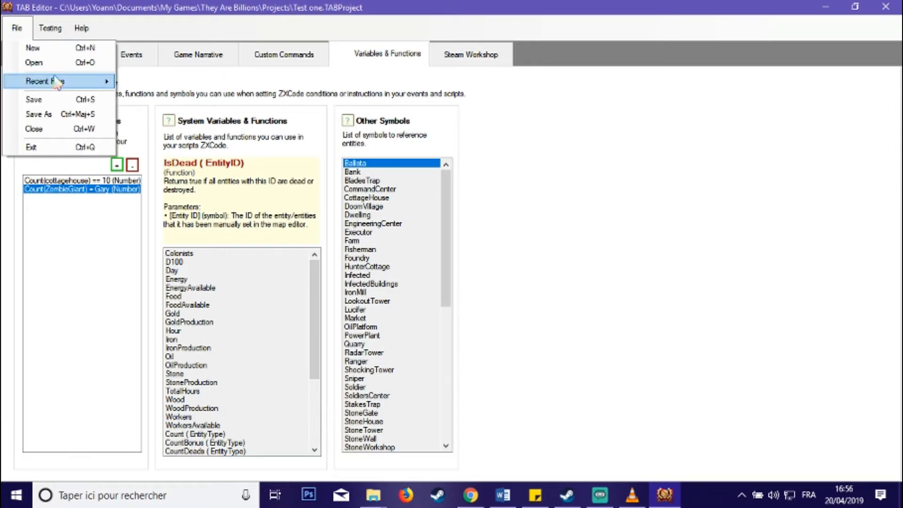
mouse_move(51, 82)
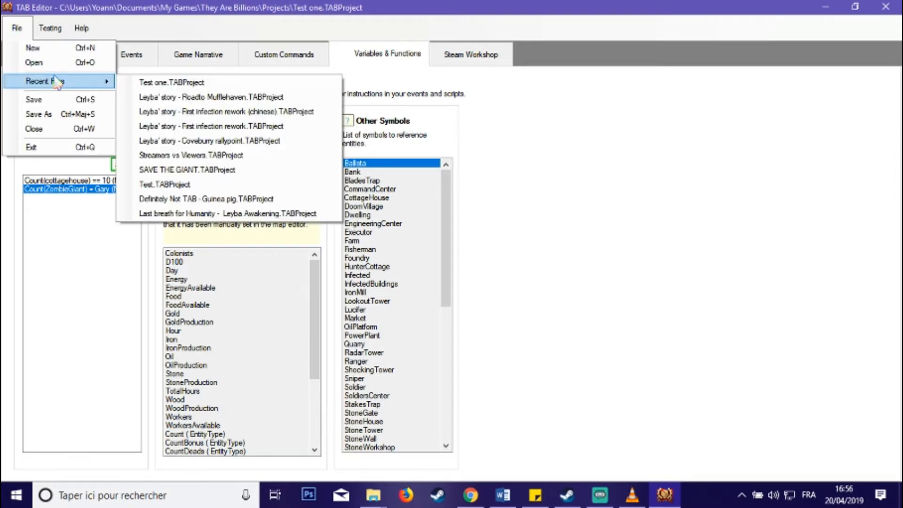
click(292, 141)
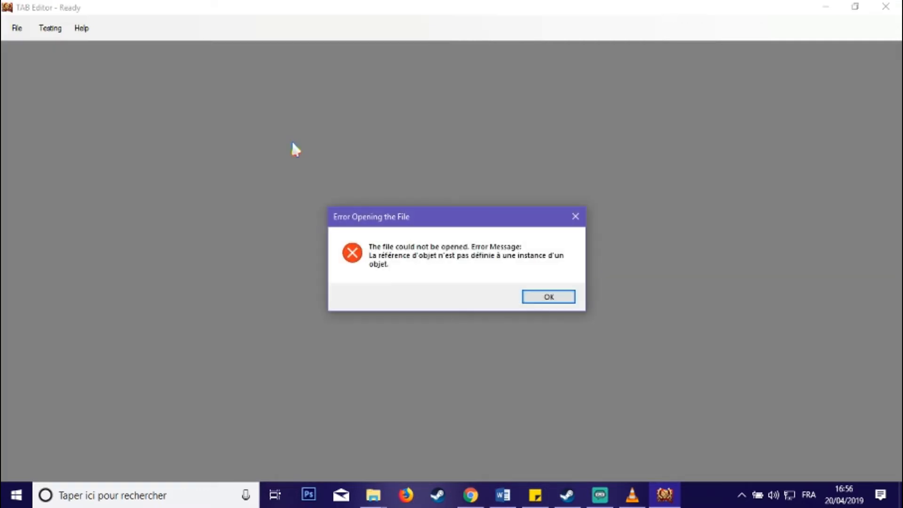
click(547, 301)
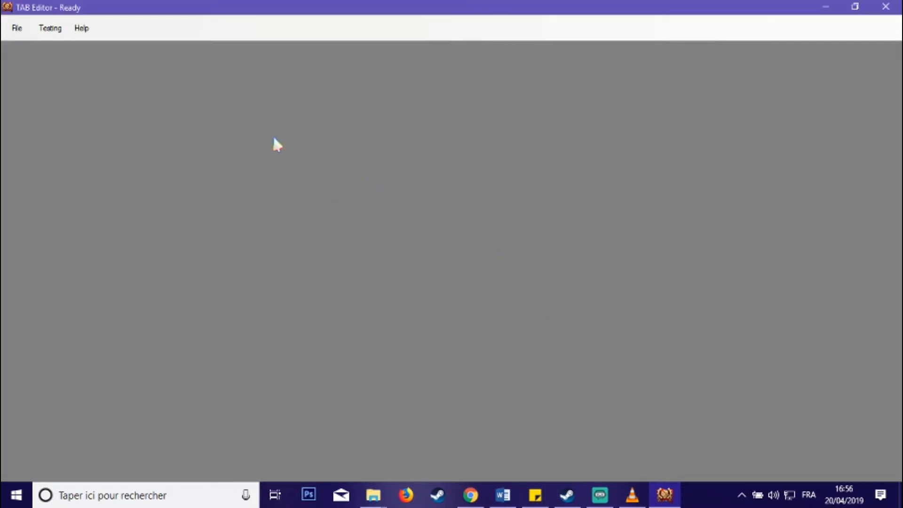
click(373, 495)
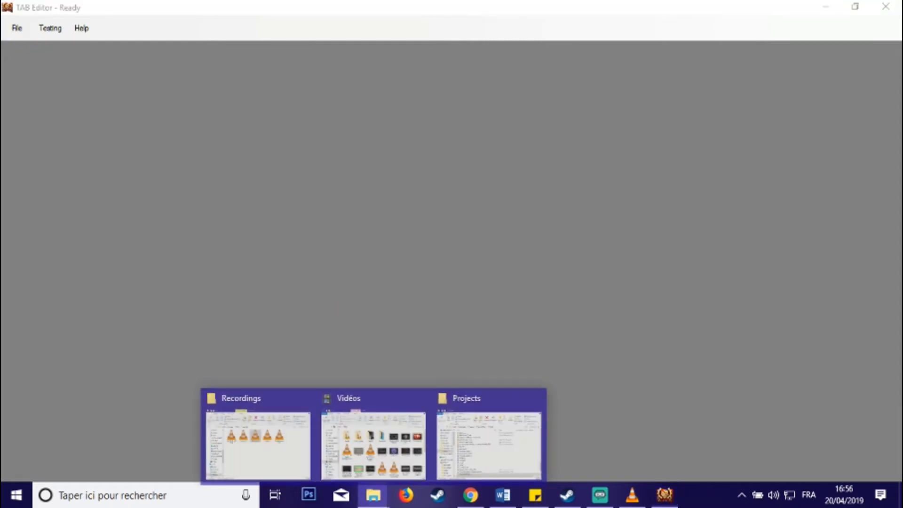
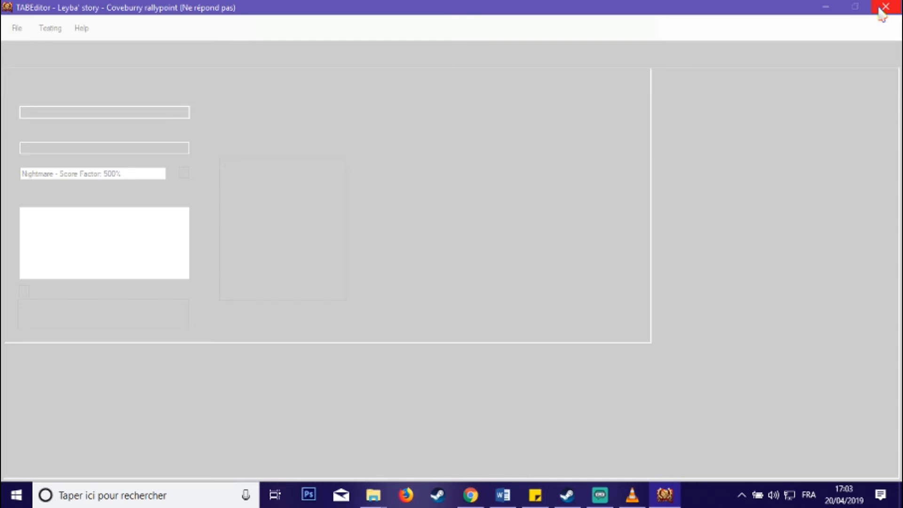
Force-close the unresponsive editor, dismiss the Task Manager and relaunch They Are Billions from Steam.
click(882, 9)
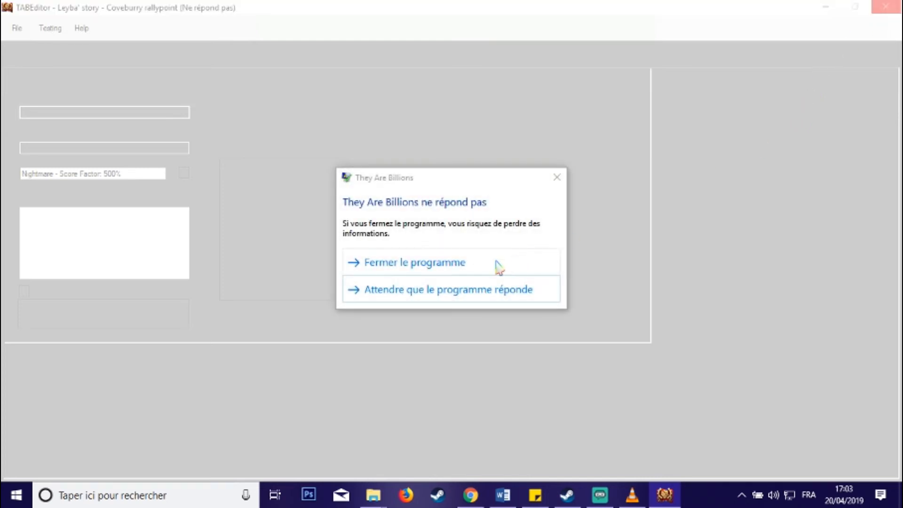
click(464, 273)
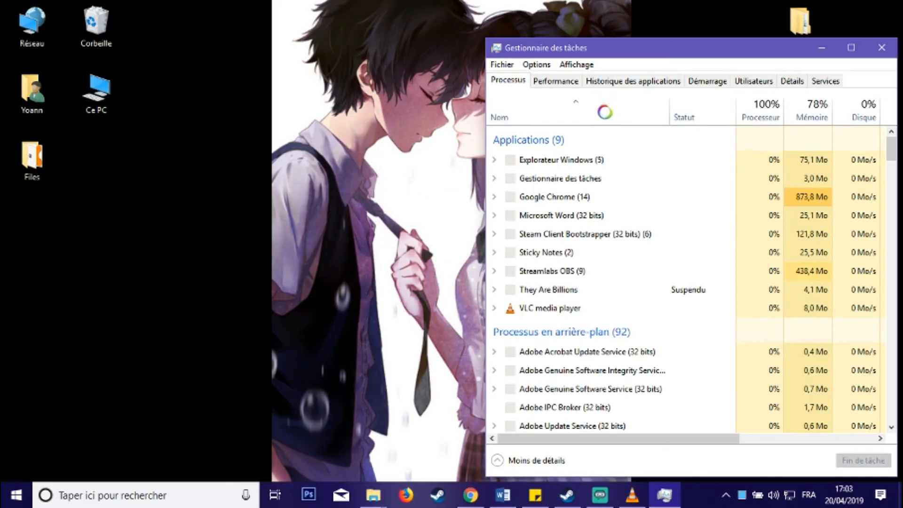
click(882, 48)
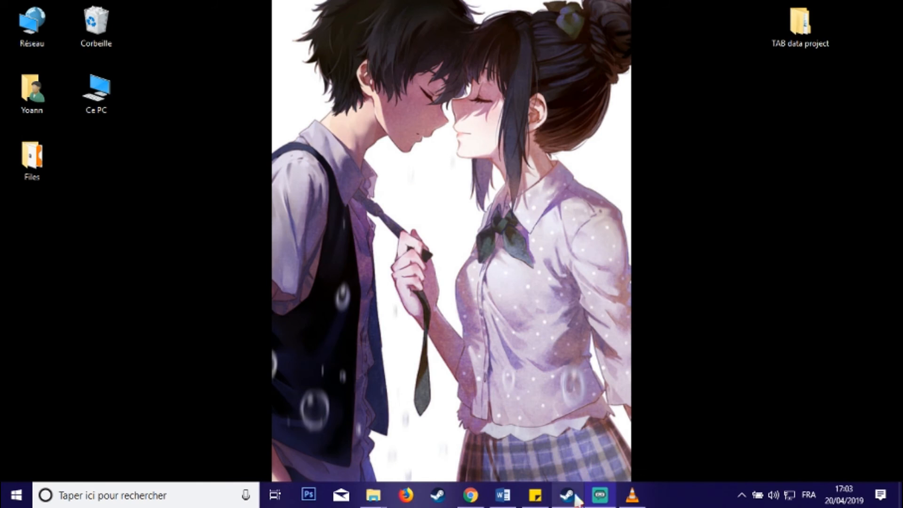
right_click(577, 500)
click(518, 137)
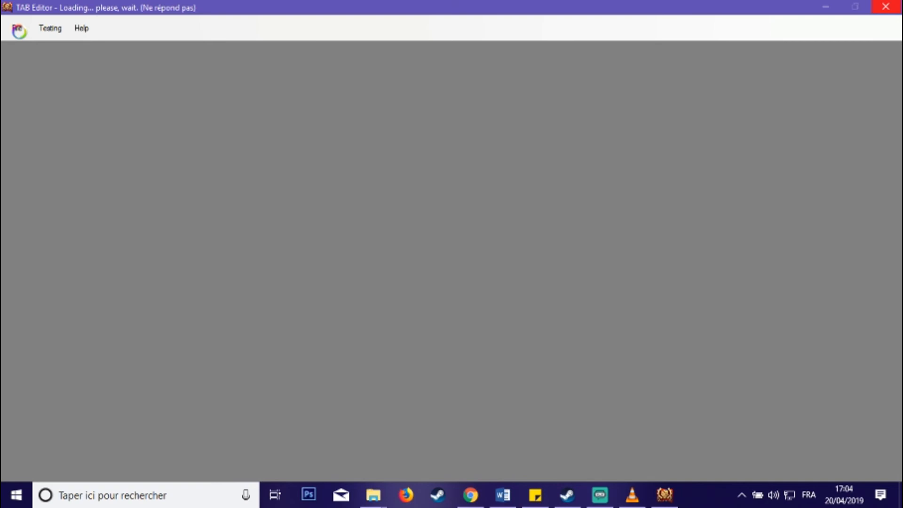
Open the recent project "Leyba' story - Coveburry rallypoint" in the TAB Editor.
click(17, 29)
mouse_move(54, 84)
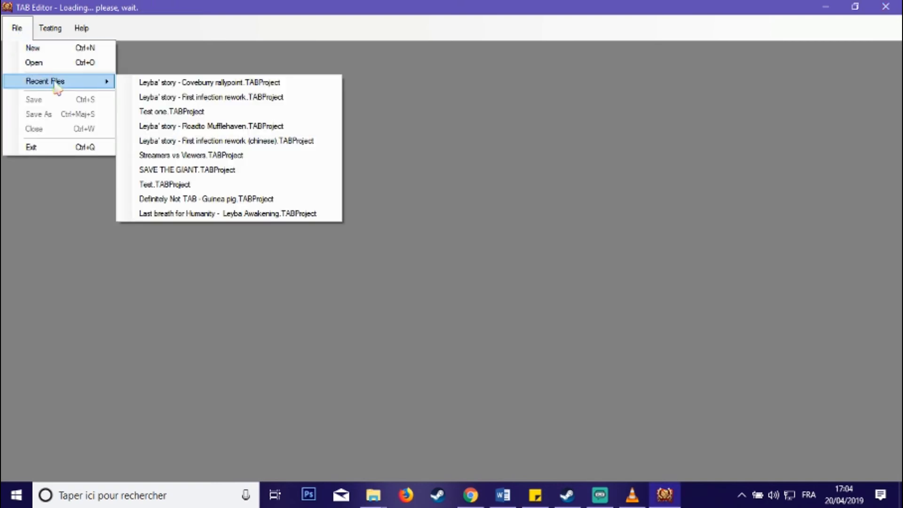
click(162, 84)
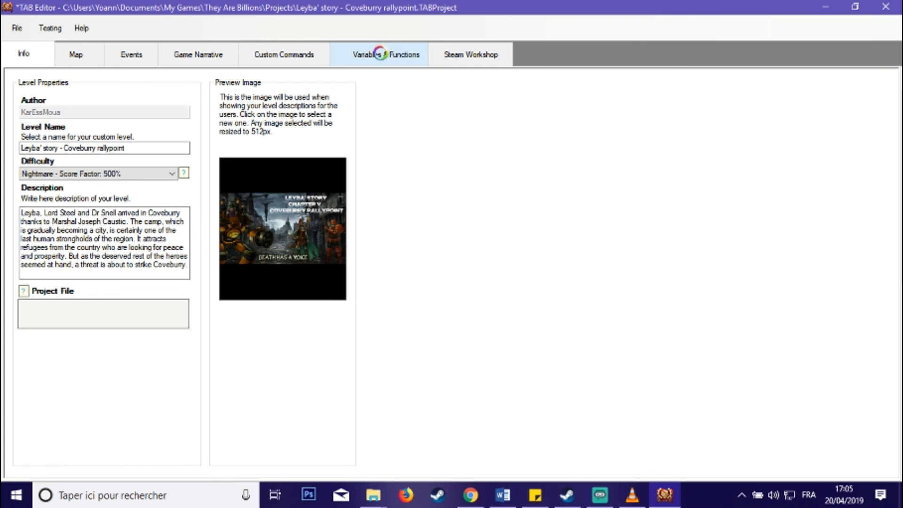
Look over the custom user variables, picking out the difficulty variables Easy, Normal and Deadly.
click(381, 54)
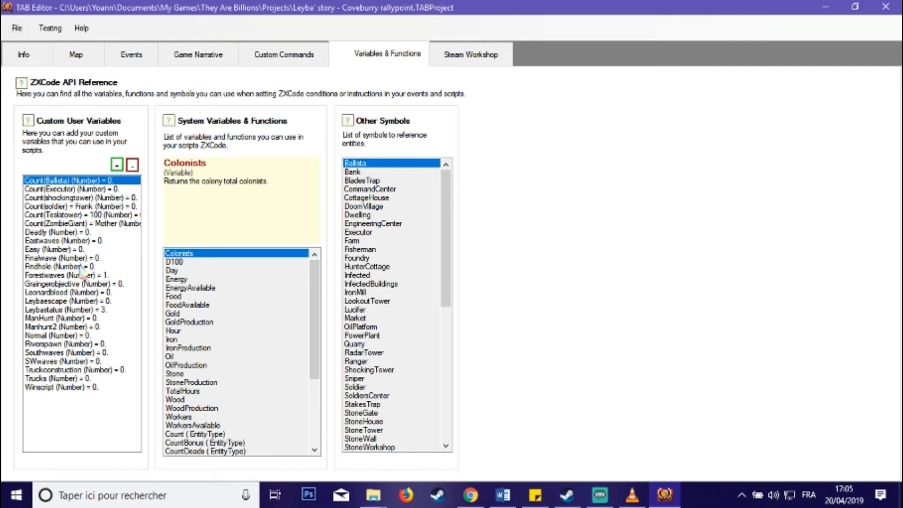
click(74, 252)
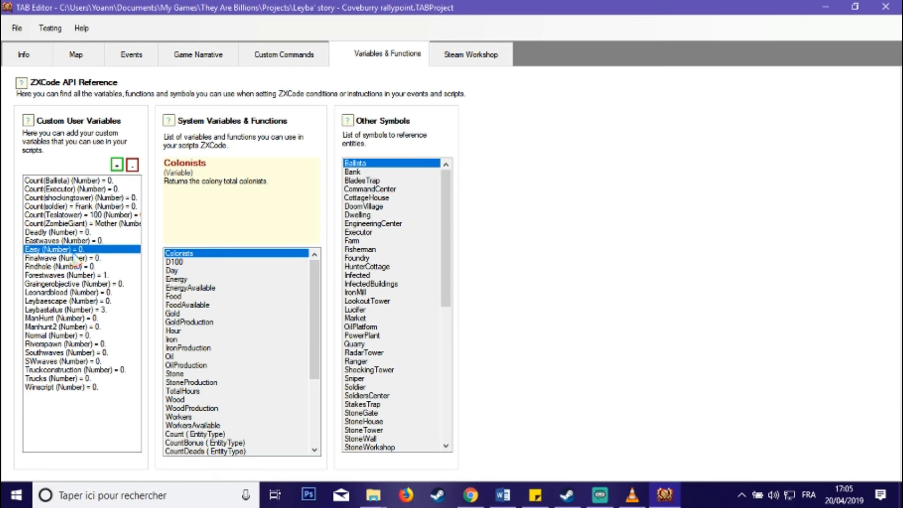
click(76, 337)
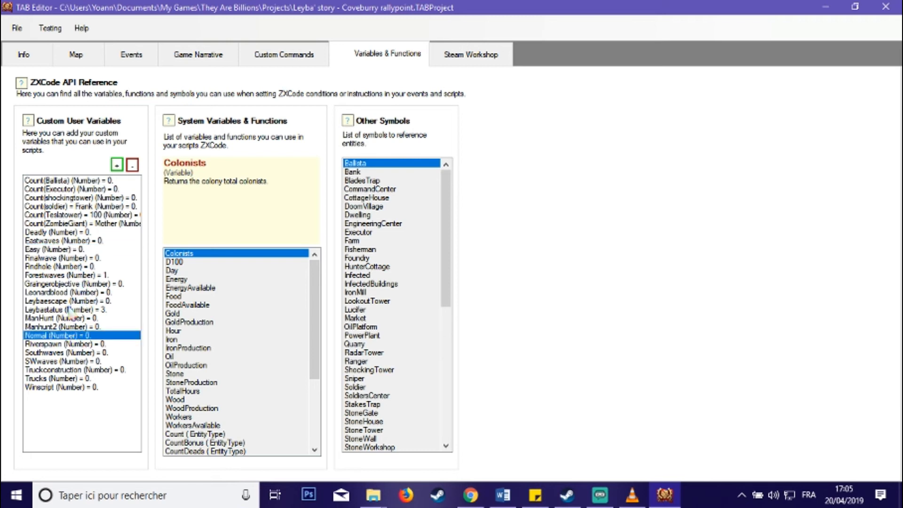
click(68, 233)
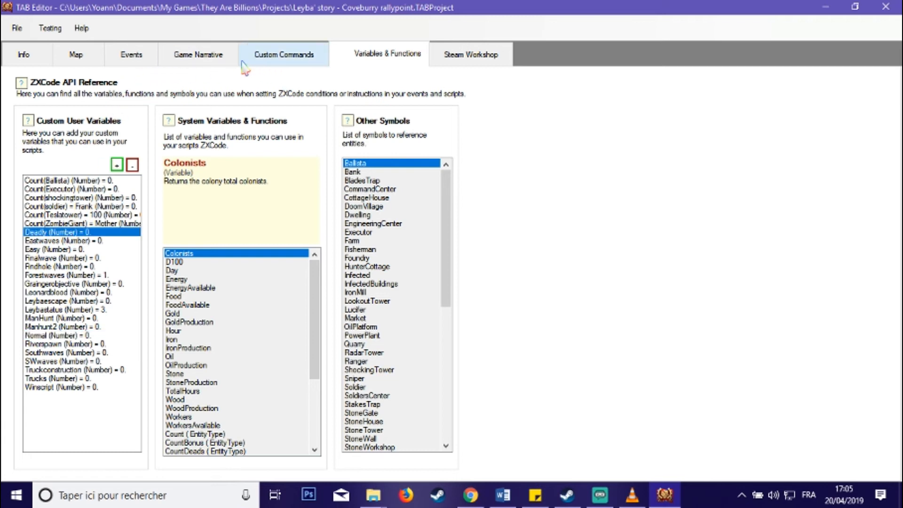
Examine the difficulty choice in the On Game Start script and the code executed by its Easy, Normal and Deadly options.
click(221, 61)
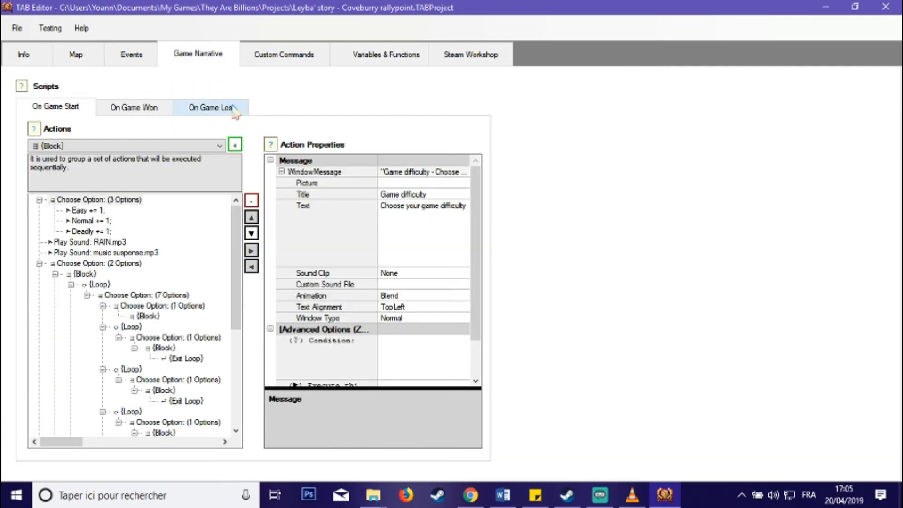
click(82, 202)
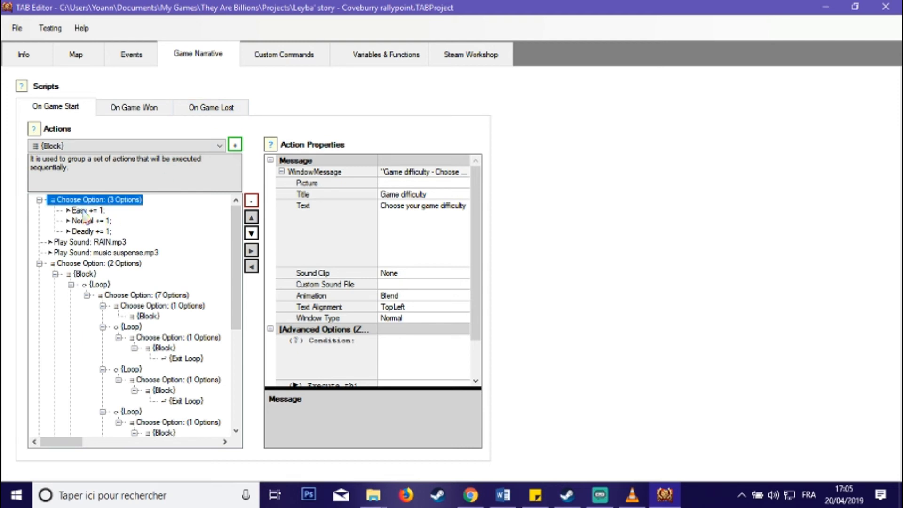
click(85, 211)
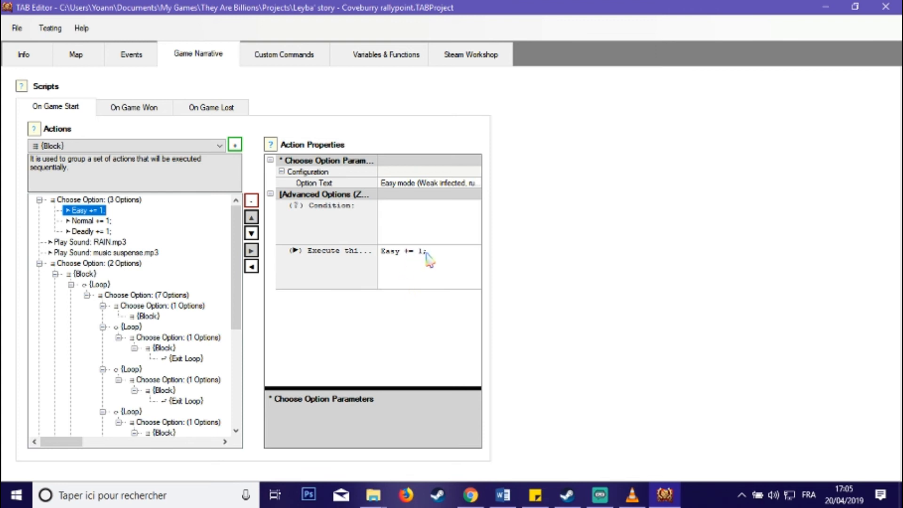
click(92, 221)
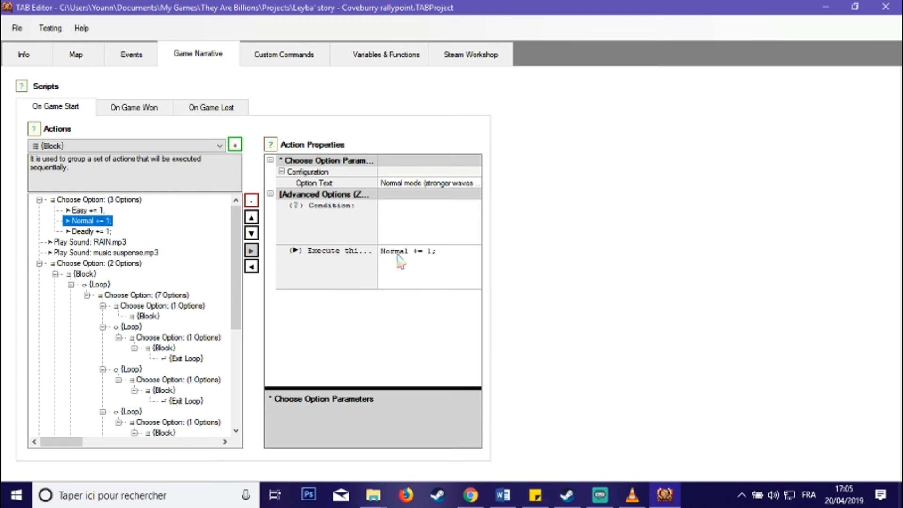
click(92, 231)
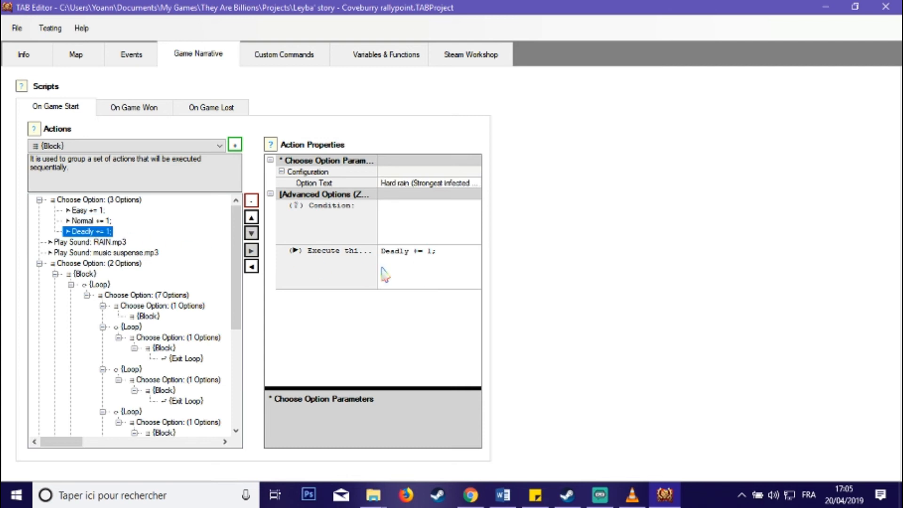
click(401, 269)
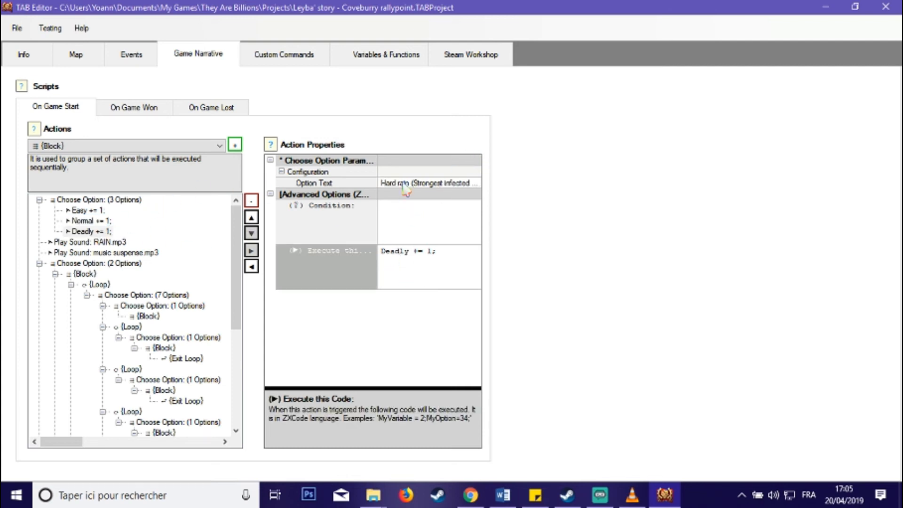
Compare the option texts of the three difficulty choices again and recheck the list of custom variables.
click(92, 222)
click(93, 211)
click(94, 221)
click(97, 231)
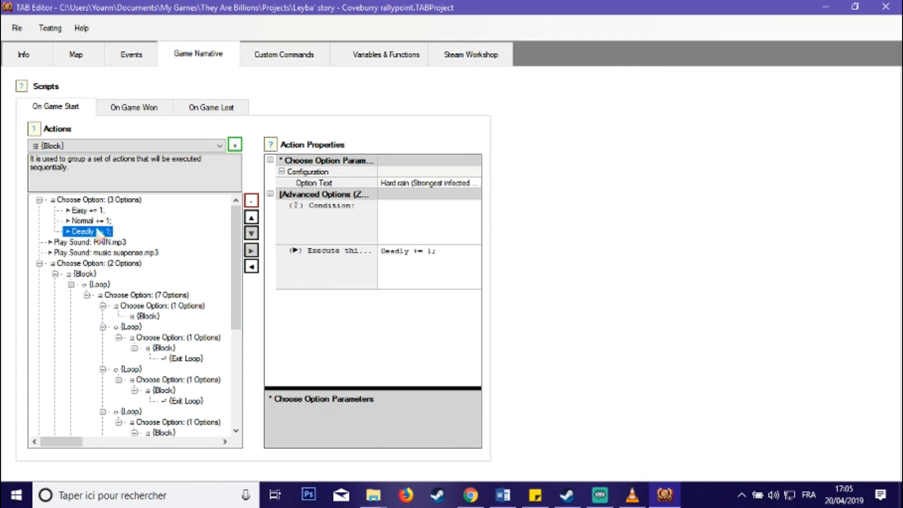
click(92, 210)
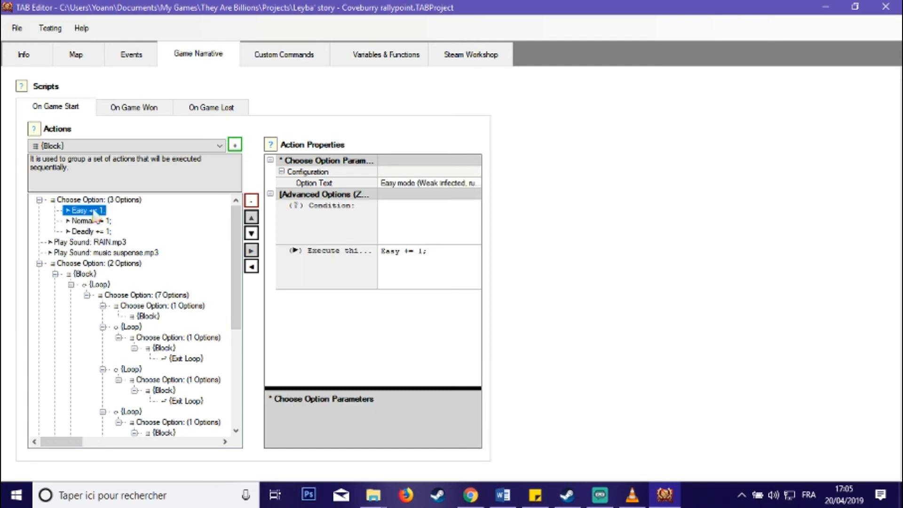
click(366, 56)
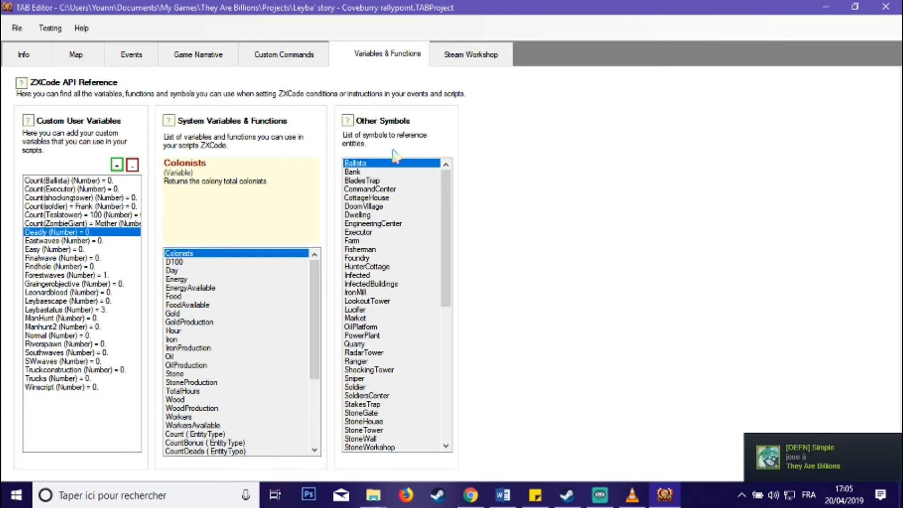
Find the event 'North waves based on VOD' in the events list and view its script.
click(141, 56)
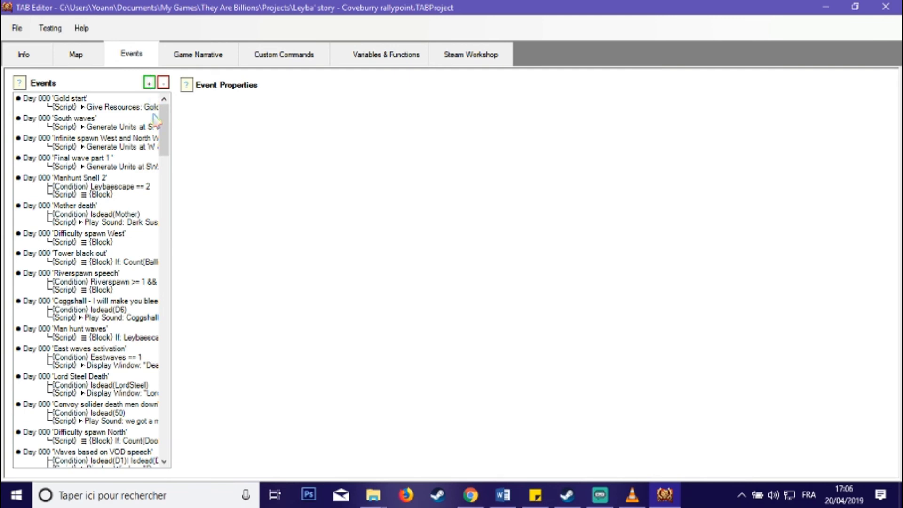
scroll(146, 141, down, 5)
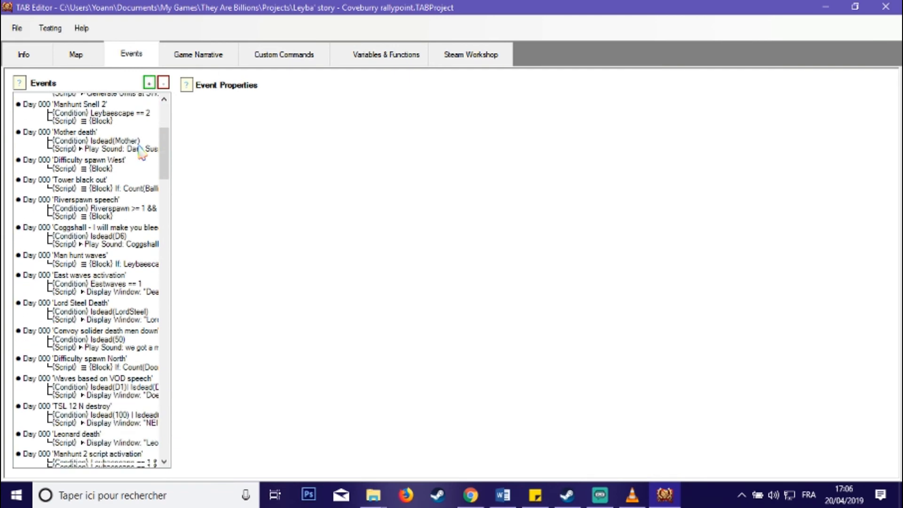
scroll(141, 150, down, 5)
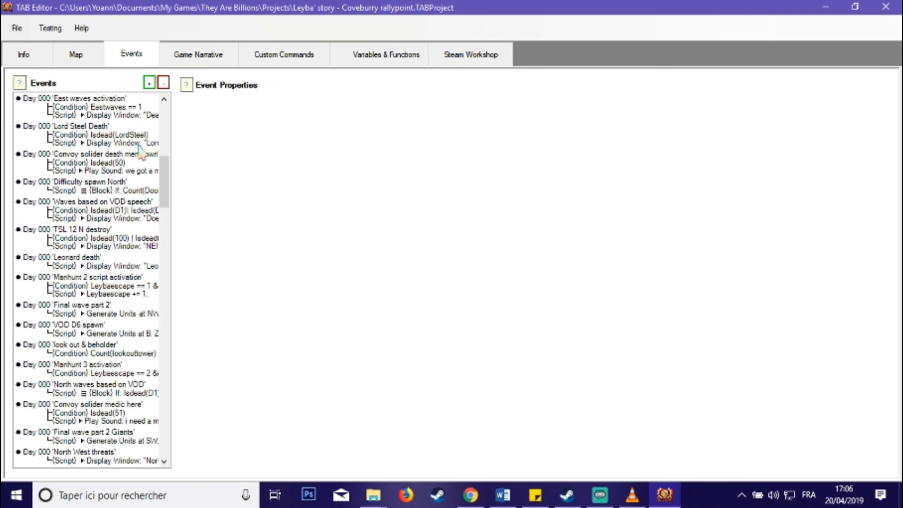
scroll(140, 149, down, 1)
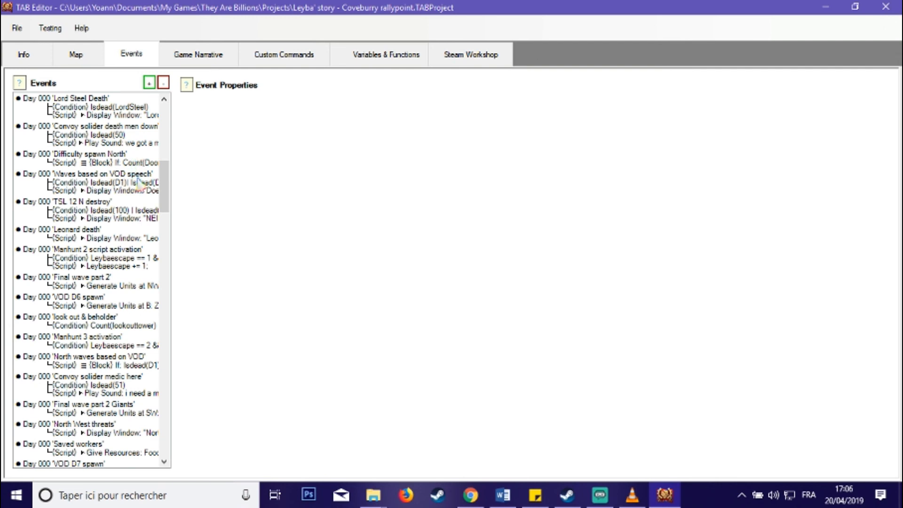
scroll(140, 210, down, 4)
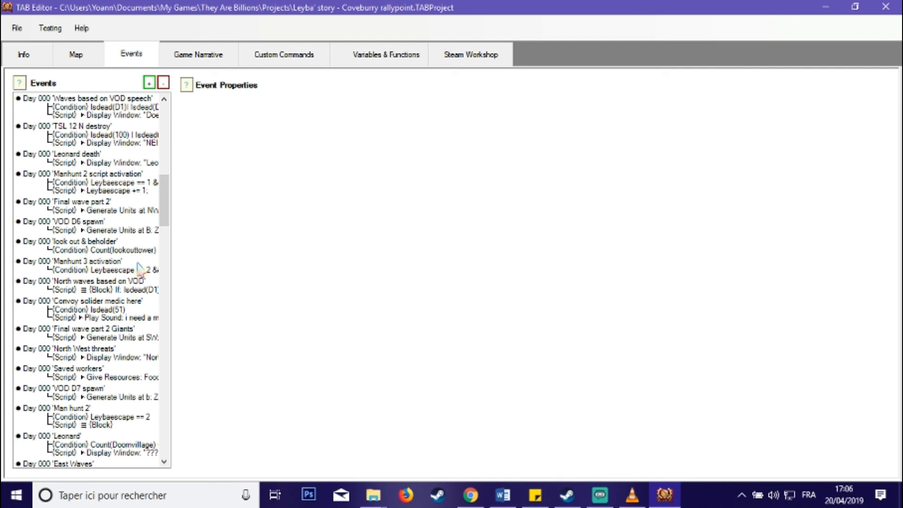
scroll(138, 269, down, 2)
scroll(138, 268, down, 3)
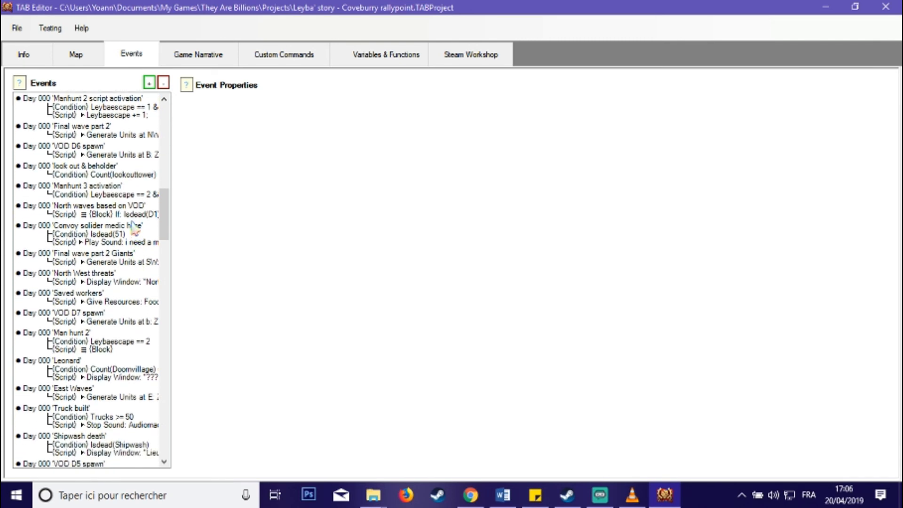
click(134, 219)
click(248, 108)
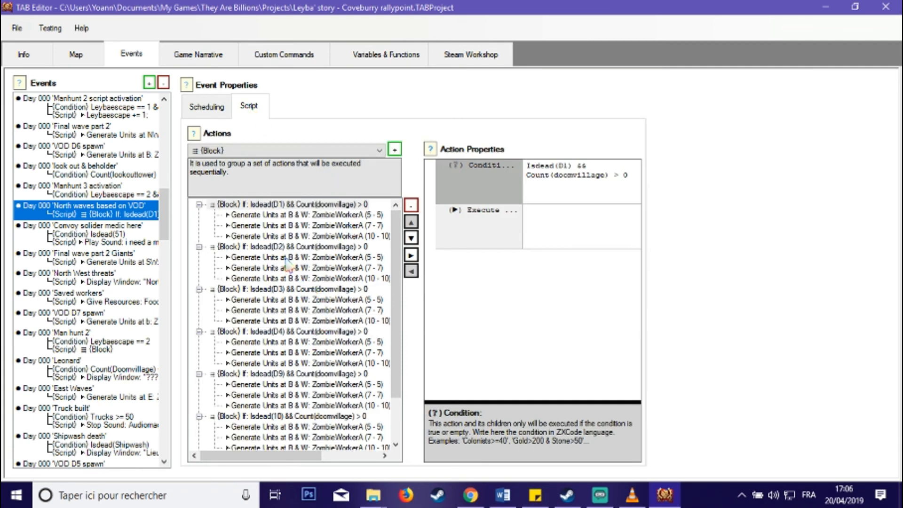
Examine the condition of the D1 block and the generators, units and ZXCode condition of its Easy unit generation.
click(343, 216)
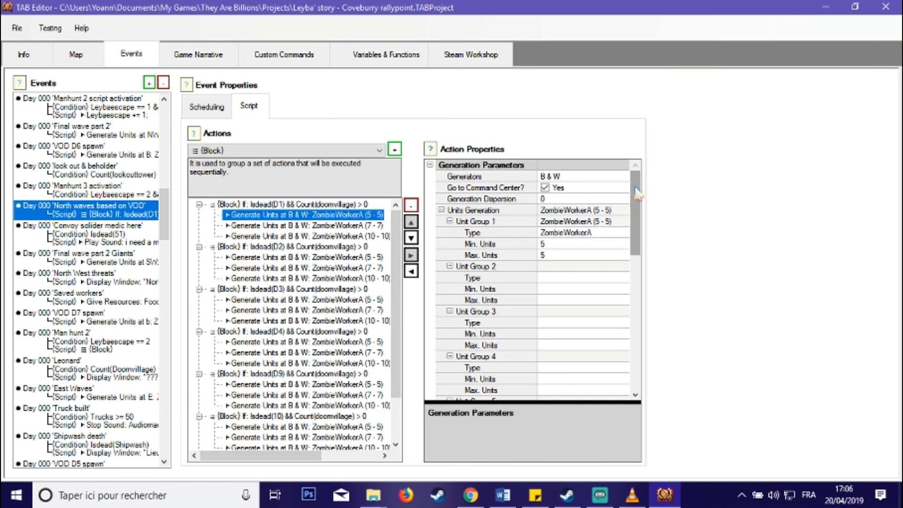
click(278, 205)
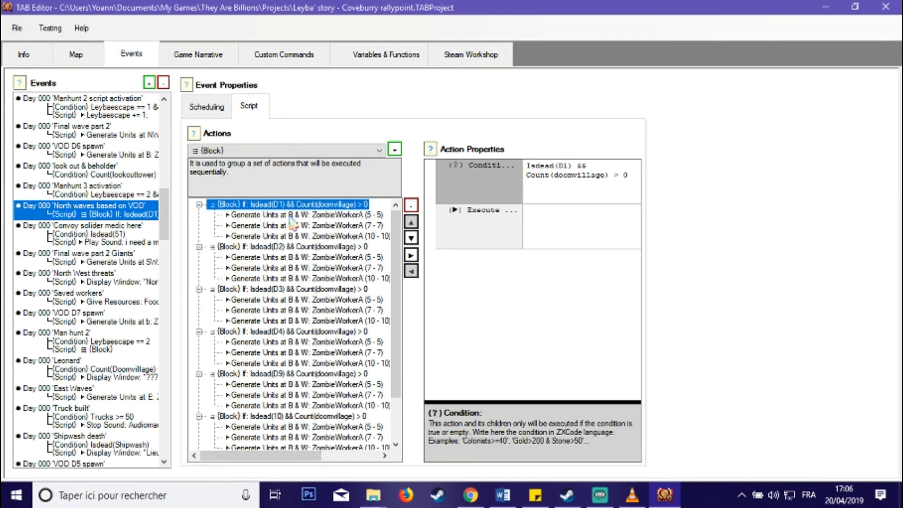
click(320, 217)
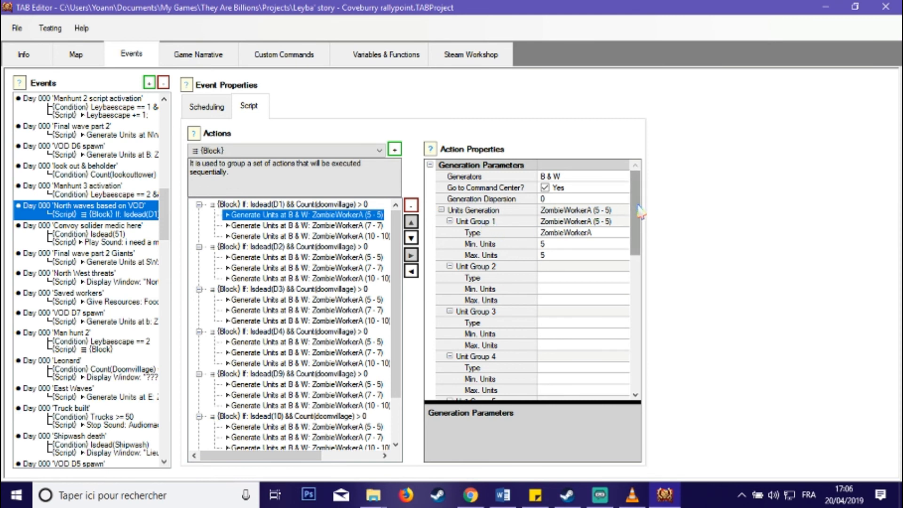
drag(641, 211, 640, 346)
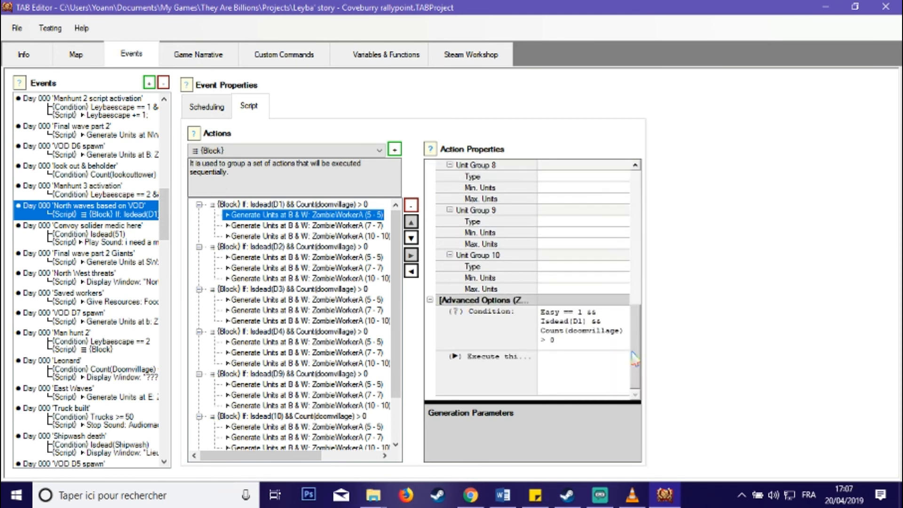
click(559, 313)
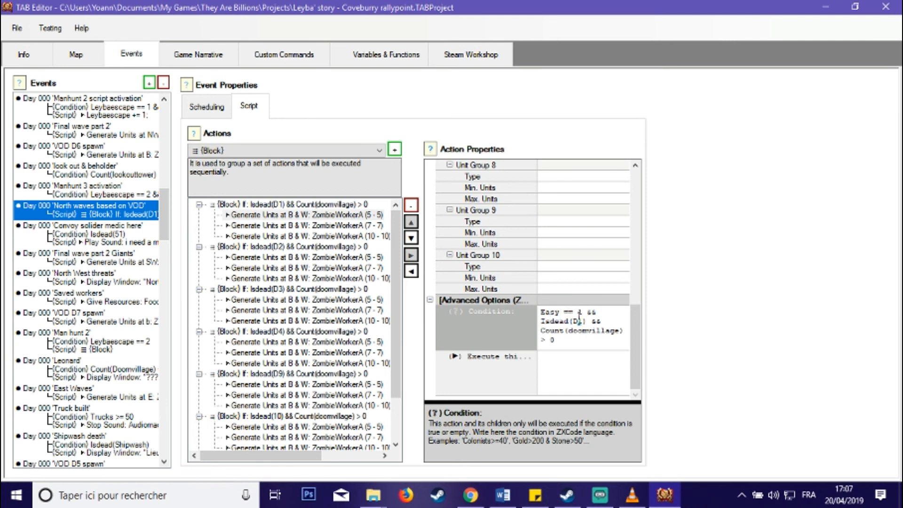
drag(544, 321, 576, 324)
click(581, 323)
Examine the unit groups and ZXCode conditions of the Normal and Deadly unit generations in the D1 block.
click(337, 225)
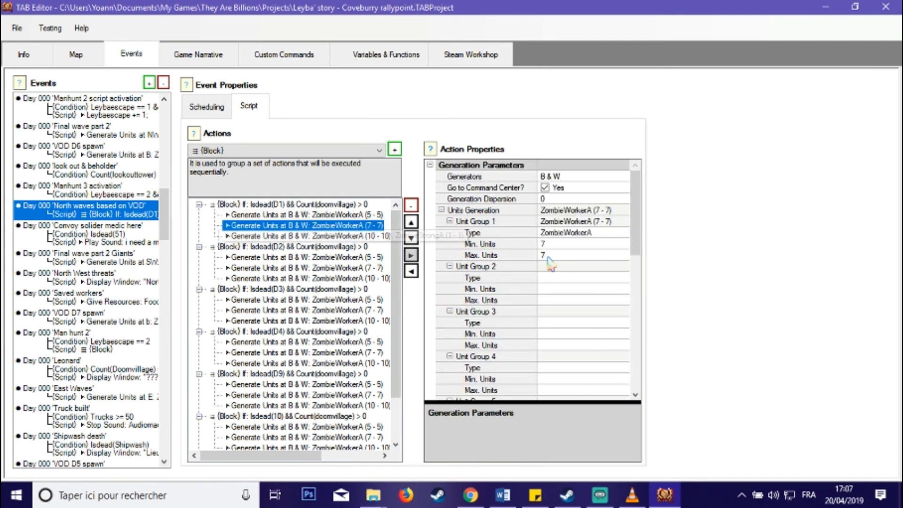
drag(634, 203, 633, 339)
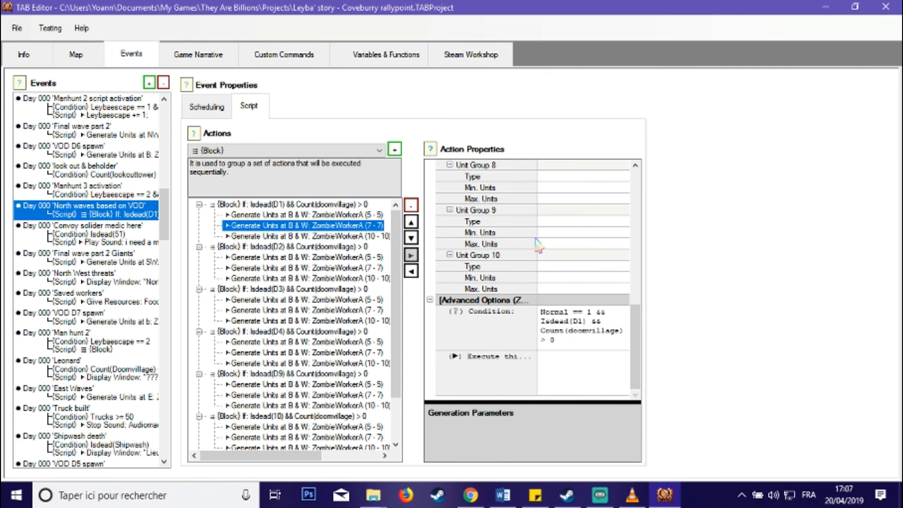
click(351, 236)
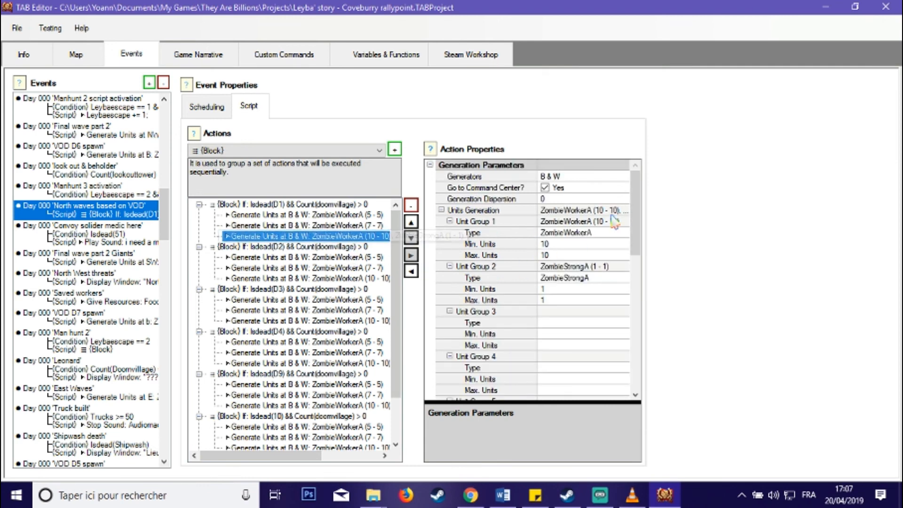
drag(636, 216, 647, 361)
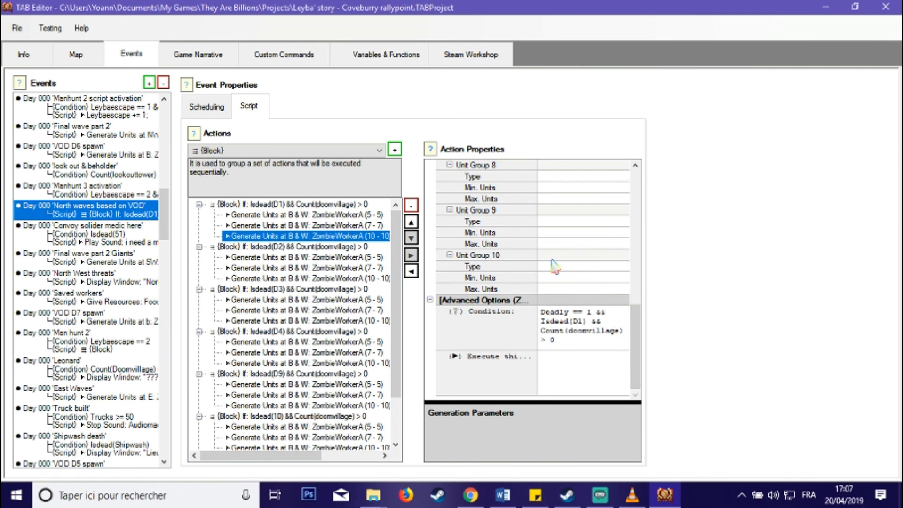
Recheck the ZXCode conditions of the Normal and Easy unit generations in the D1 block for comparison.
click(370, 227)
drag(636, 198, 633, 351)
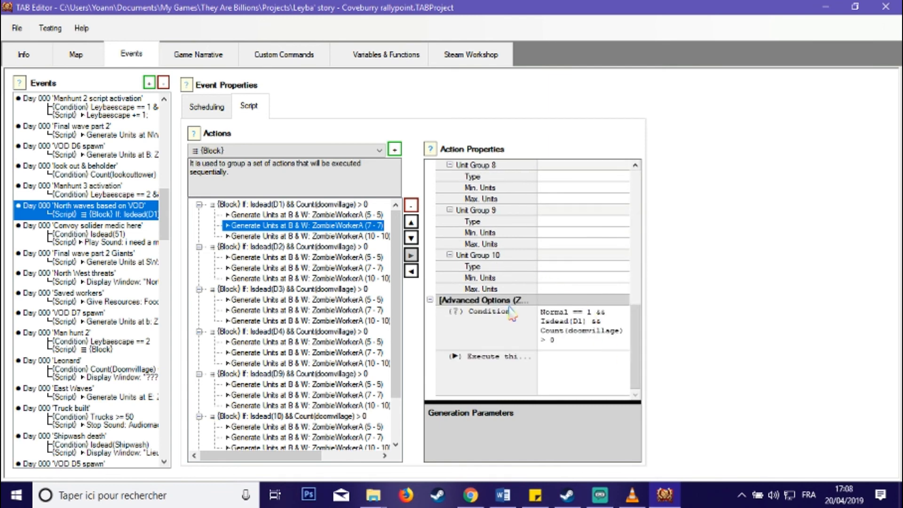
click(363, 216)
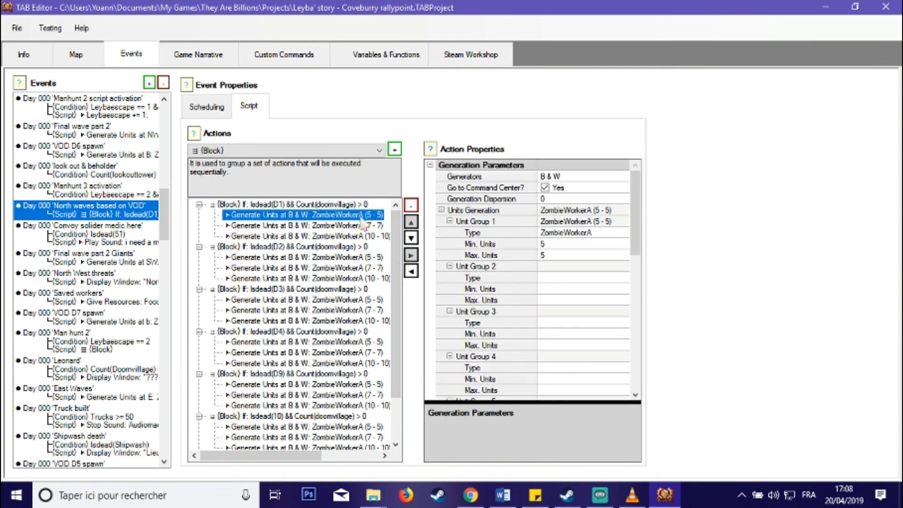
drag(640, 189, 654, 364)
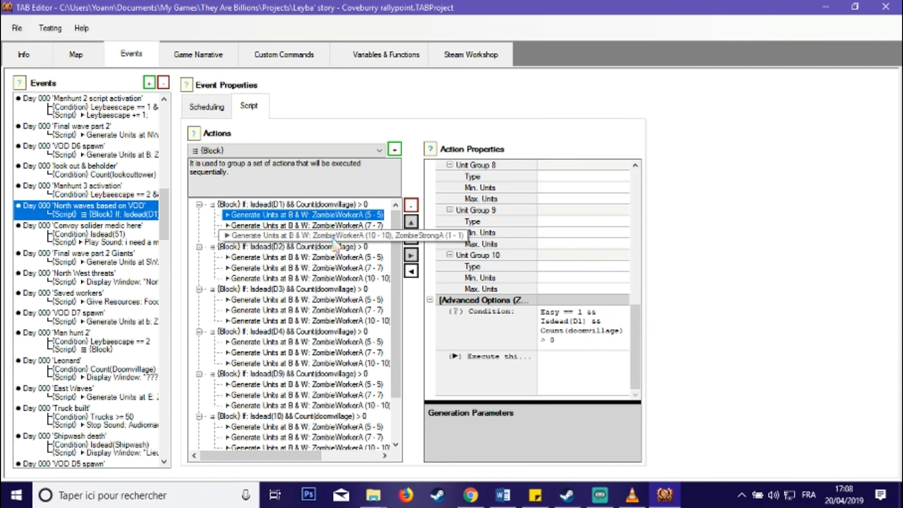
Check the conditions of the D2 block and its Easy unit generation, and view the scheduling of 'North waves based on VOD'.
click(341, 259)
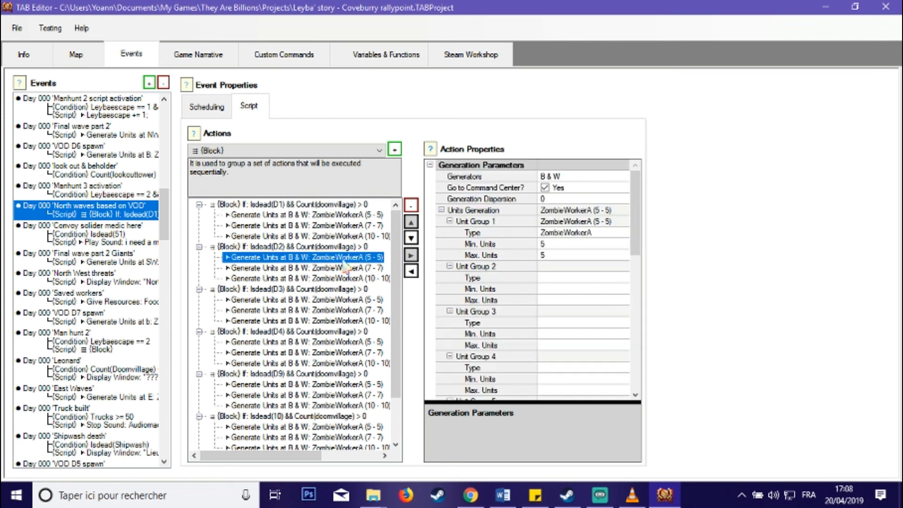
click(341, 248)
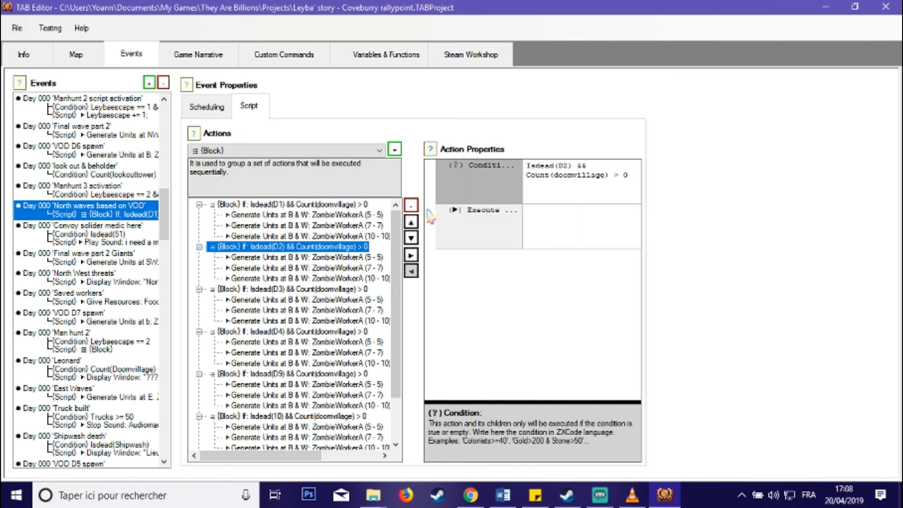
click(366, 258)
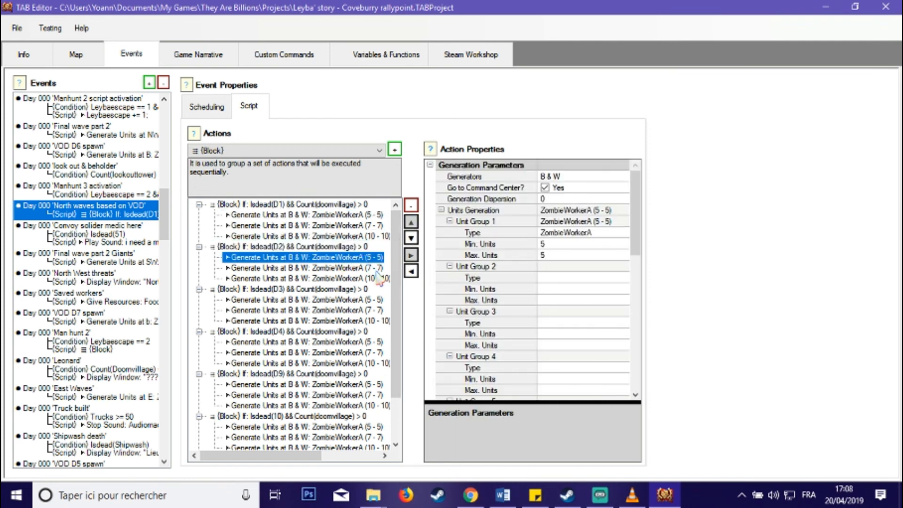
drag(635, 193, 643, 327)
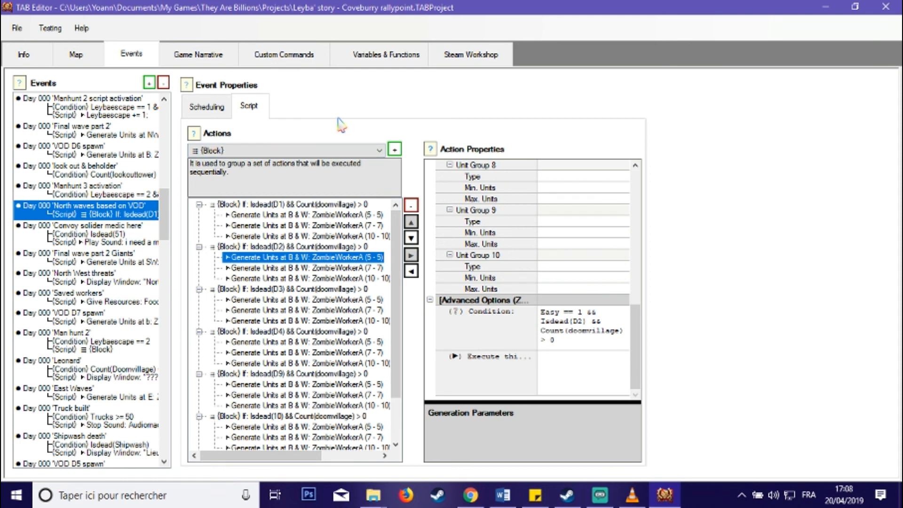
click(207, 107)
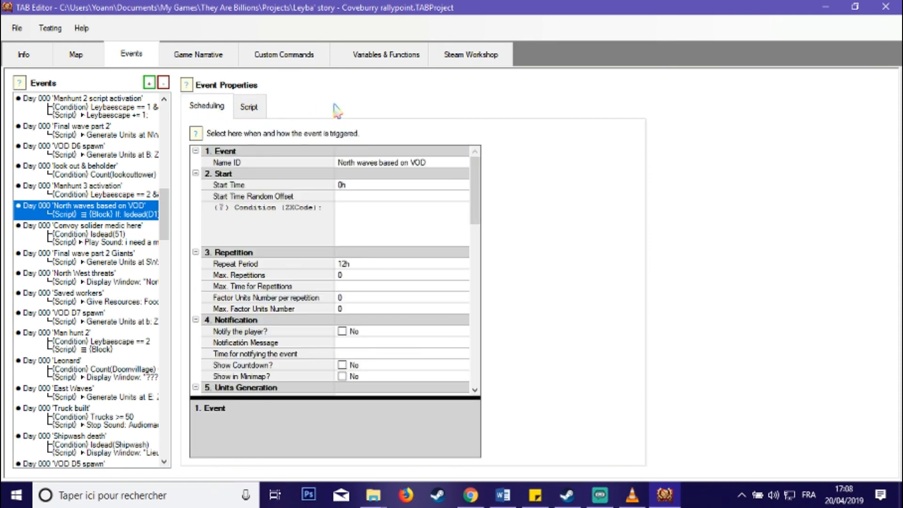